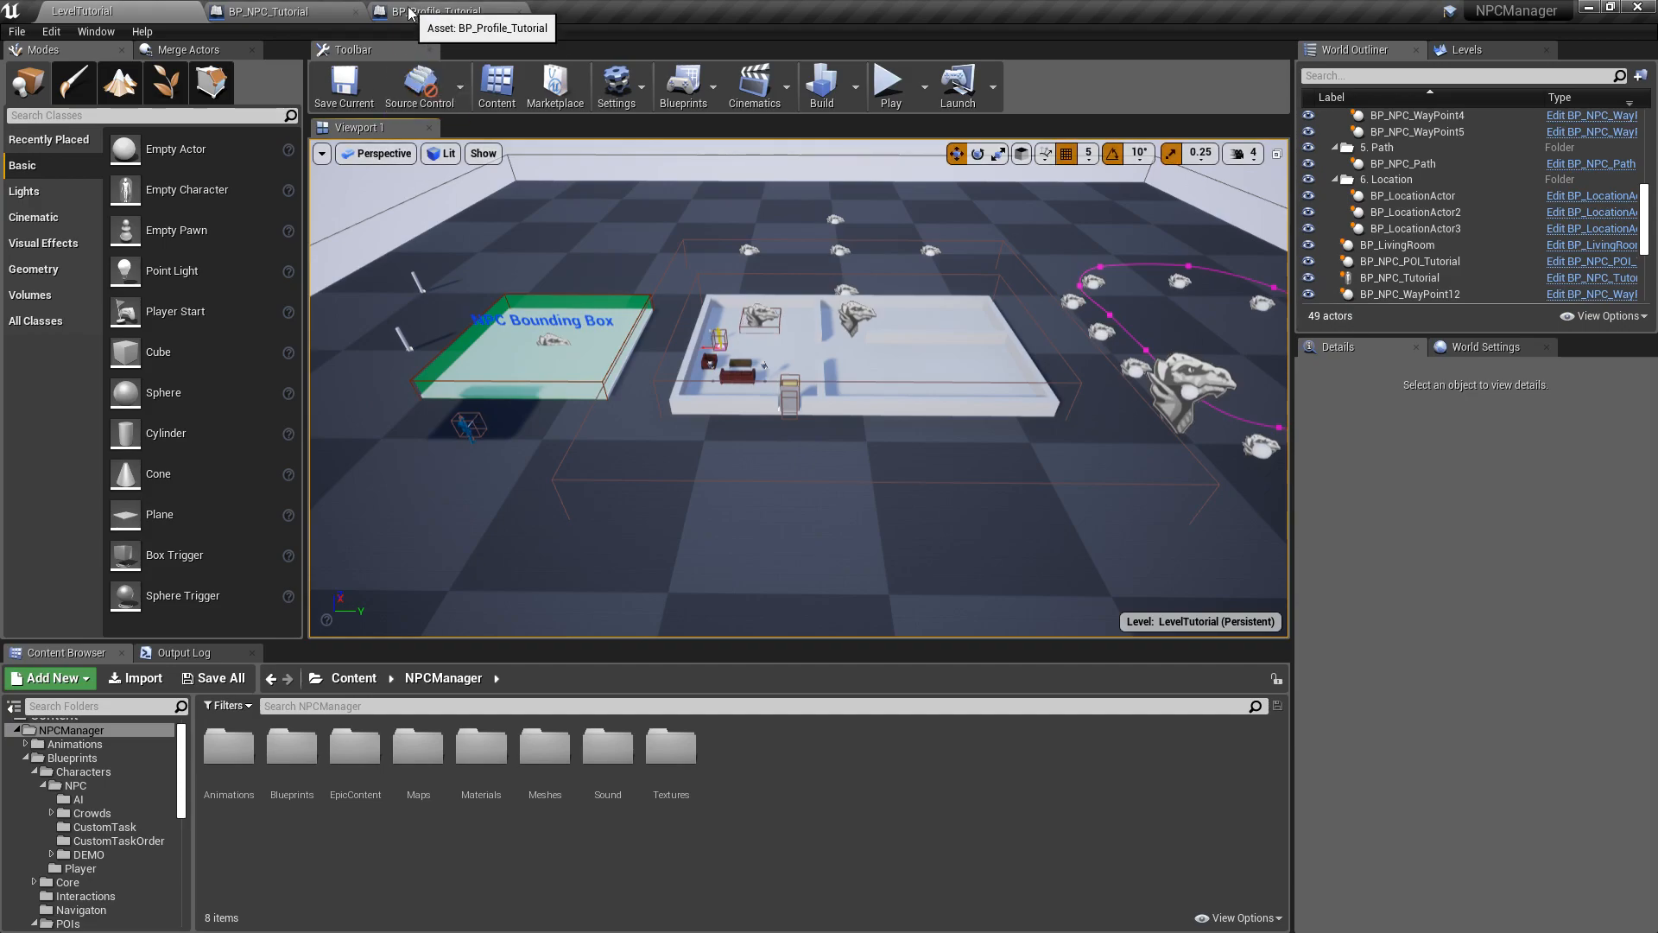
- In BP_Profile_Tutorial, set task 0 to Use Standard Task mode with the standard task Roam within nearby bounds
left_click(437, 12)
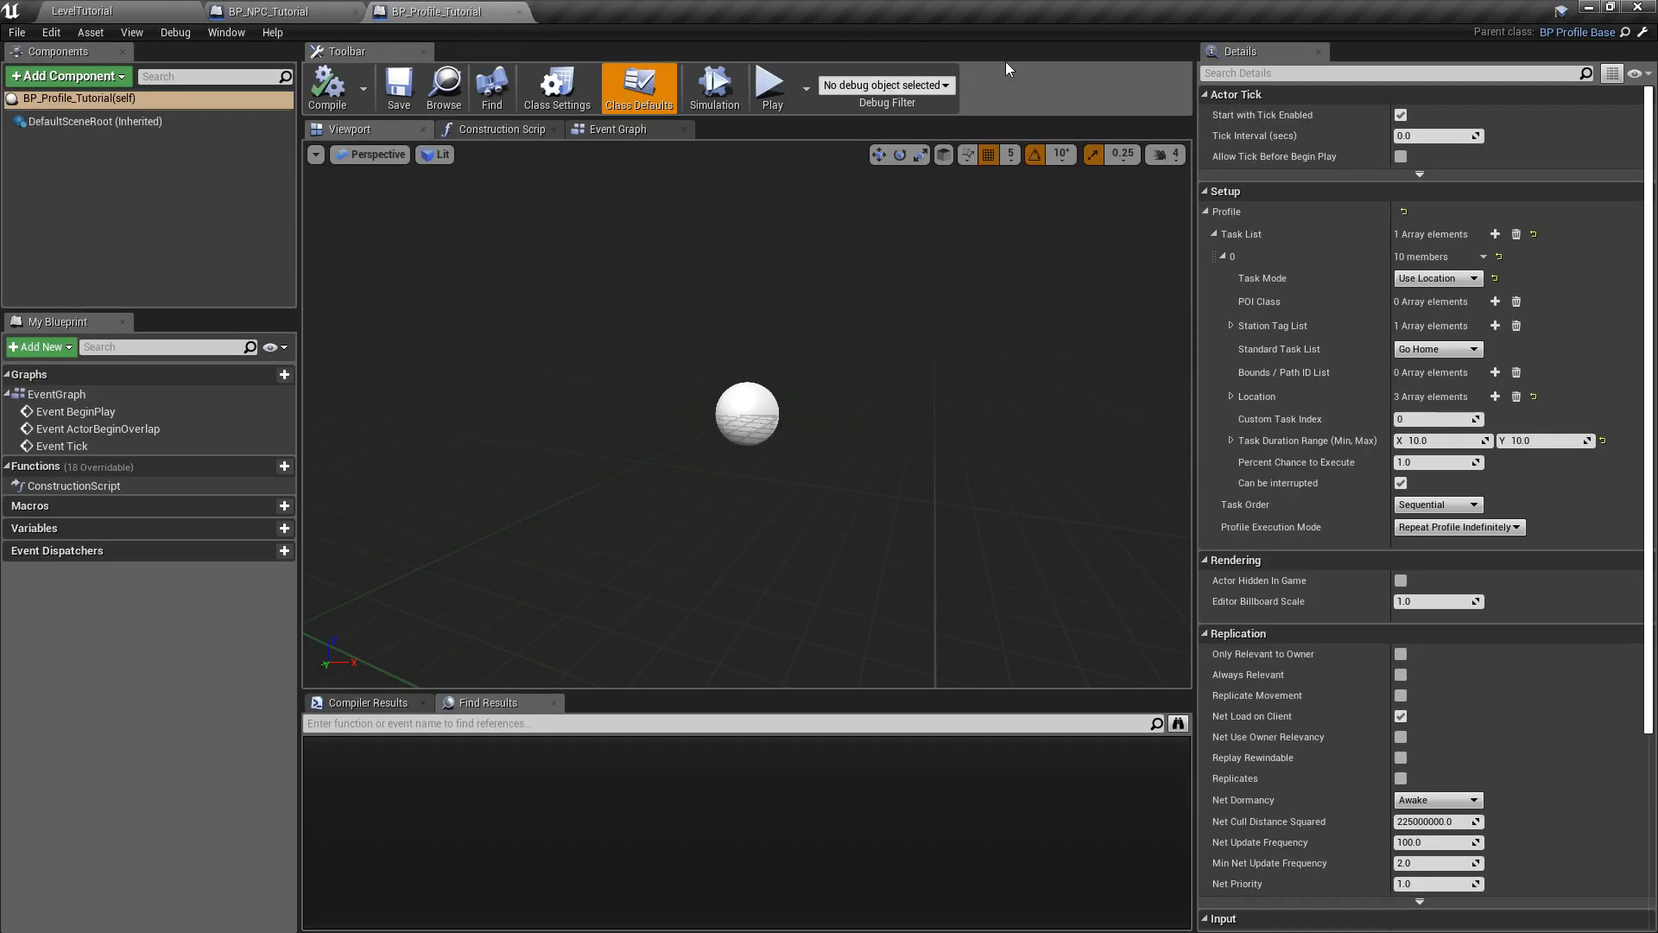
left_click(1223, 257)
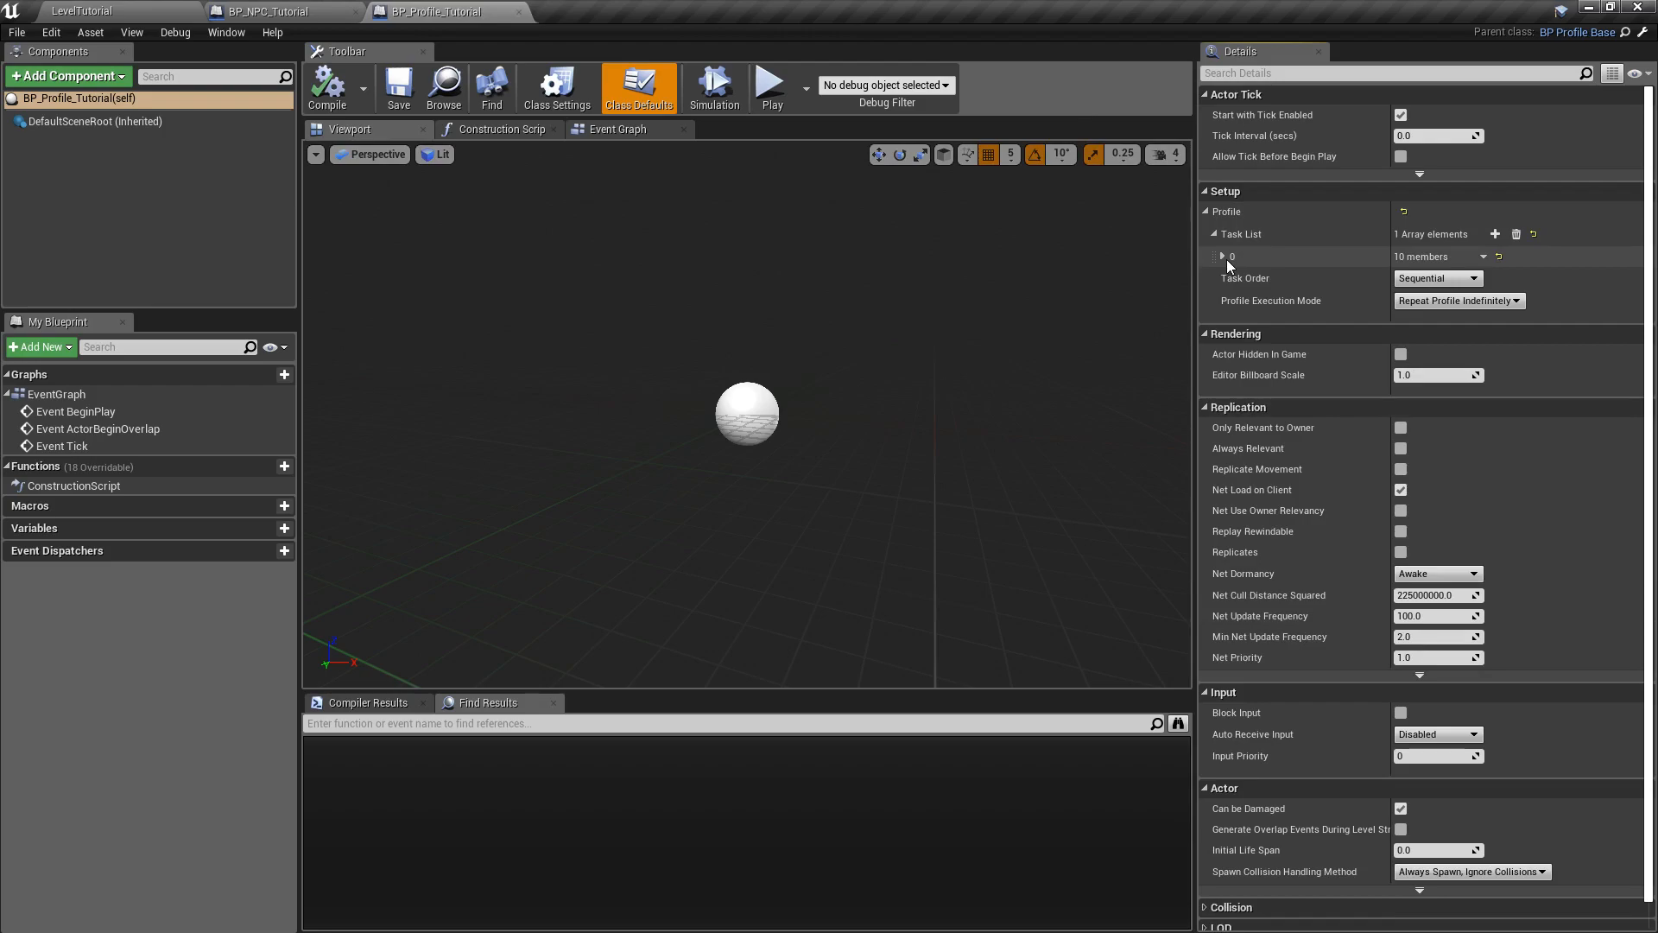
left_click(1226, 258)
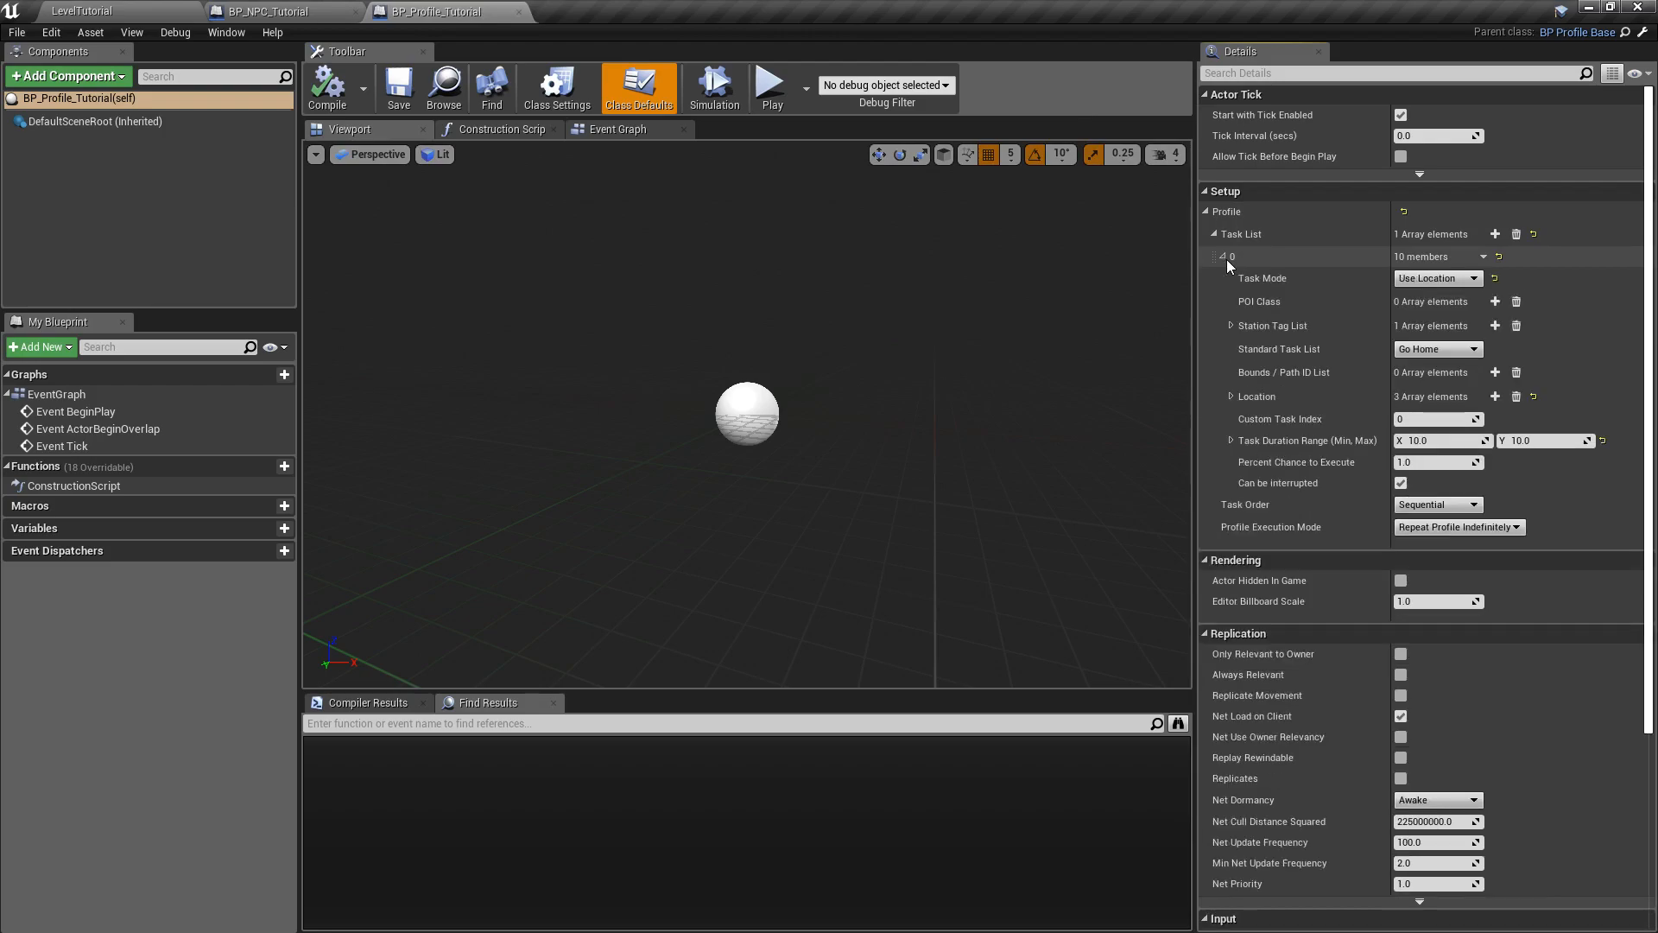
left_click(1430, 278)
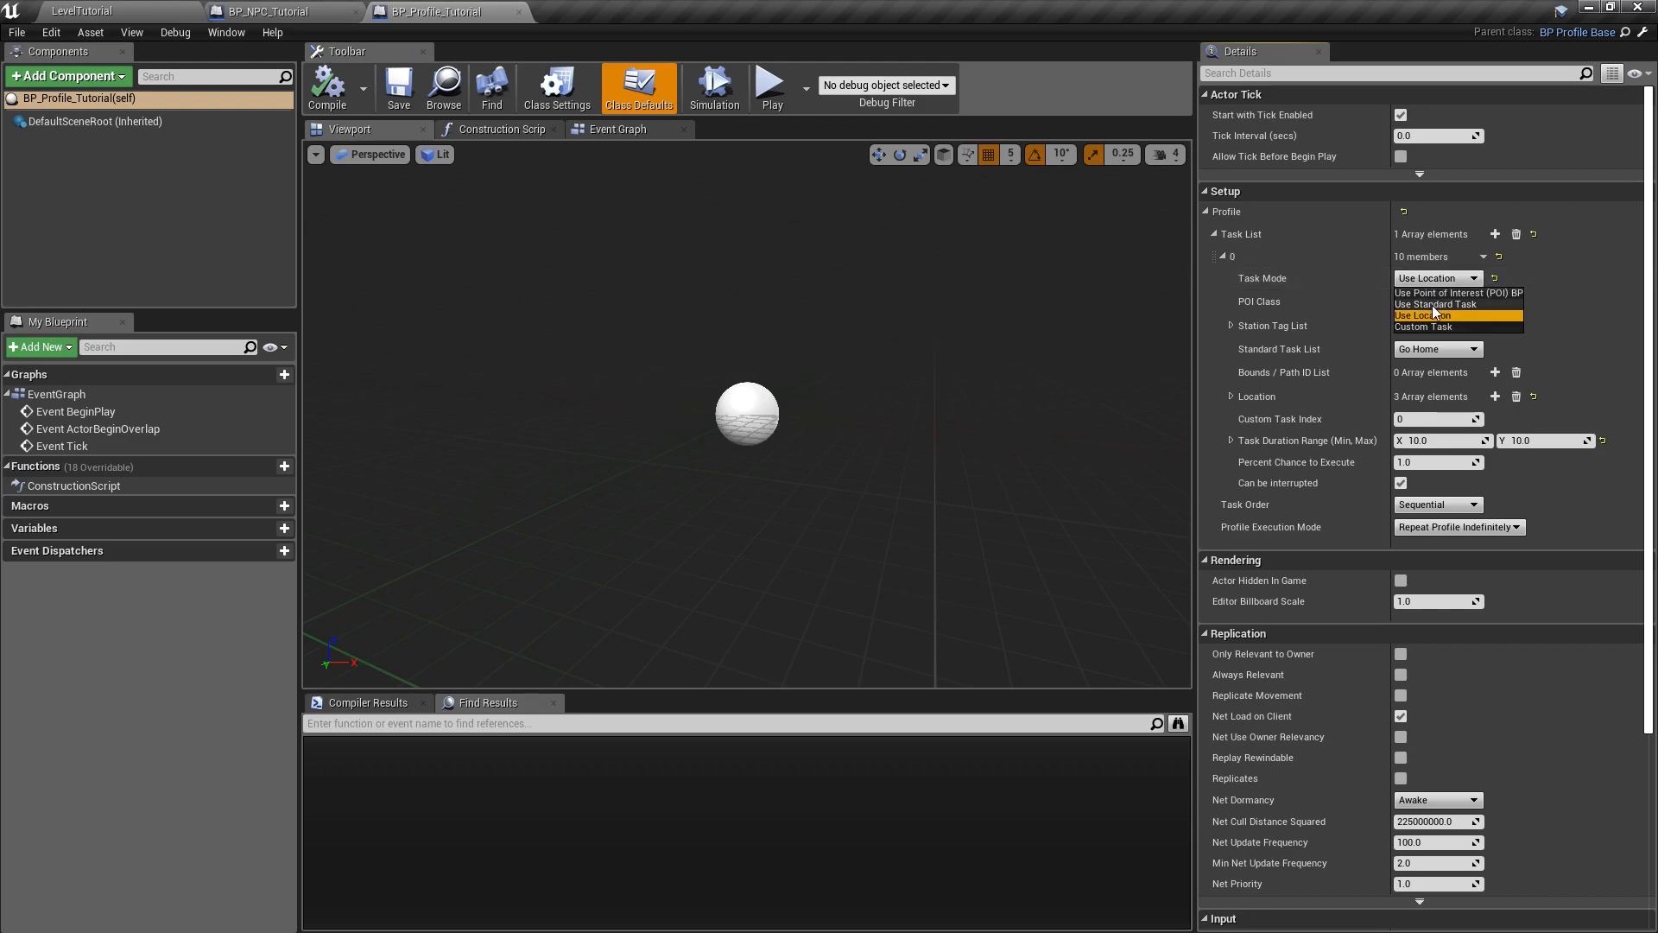
left_click(1432, 304)
left_click(1421, 350)
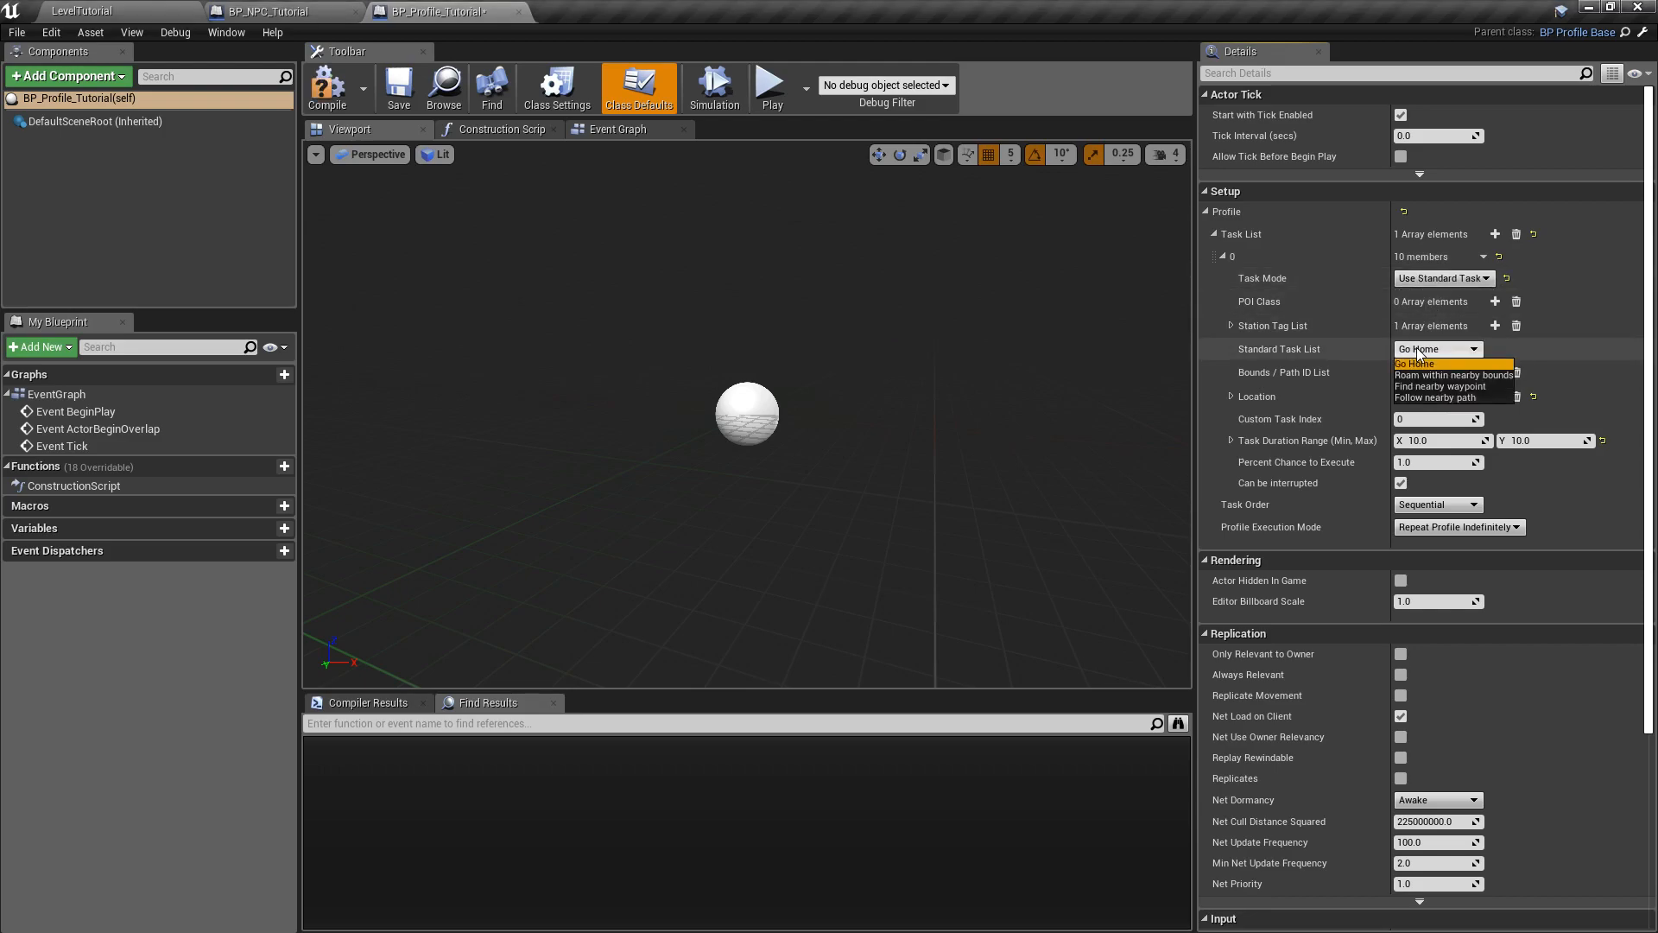
left_click(1417, 374)
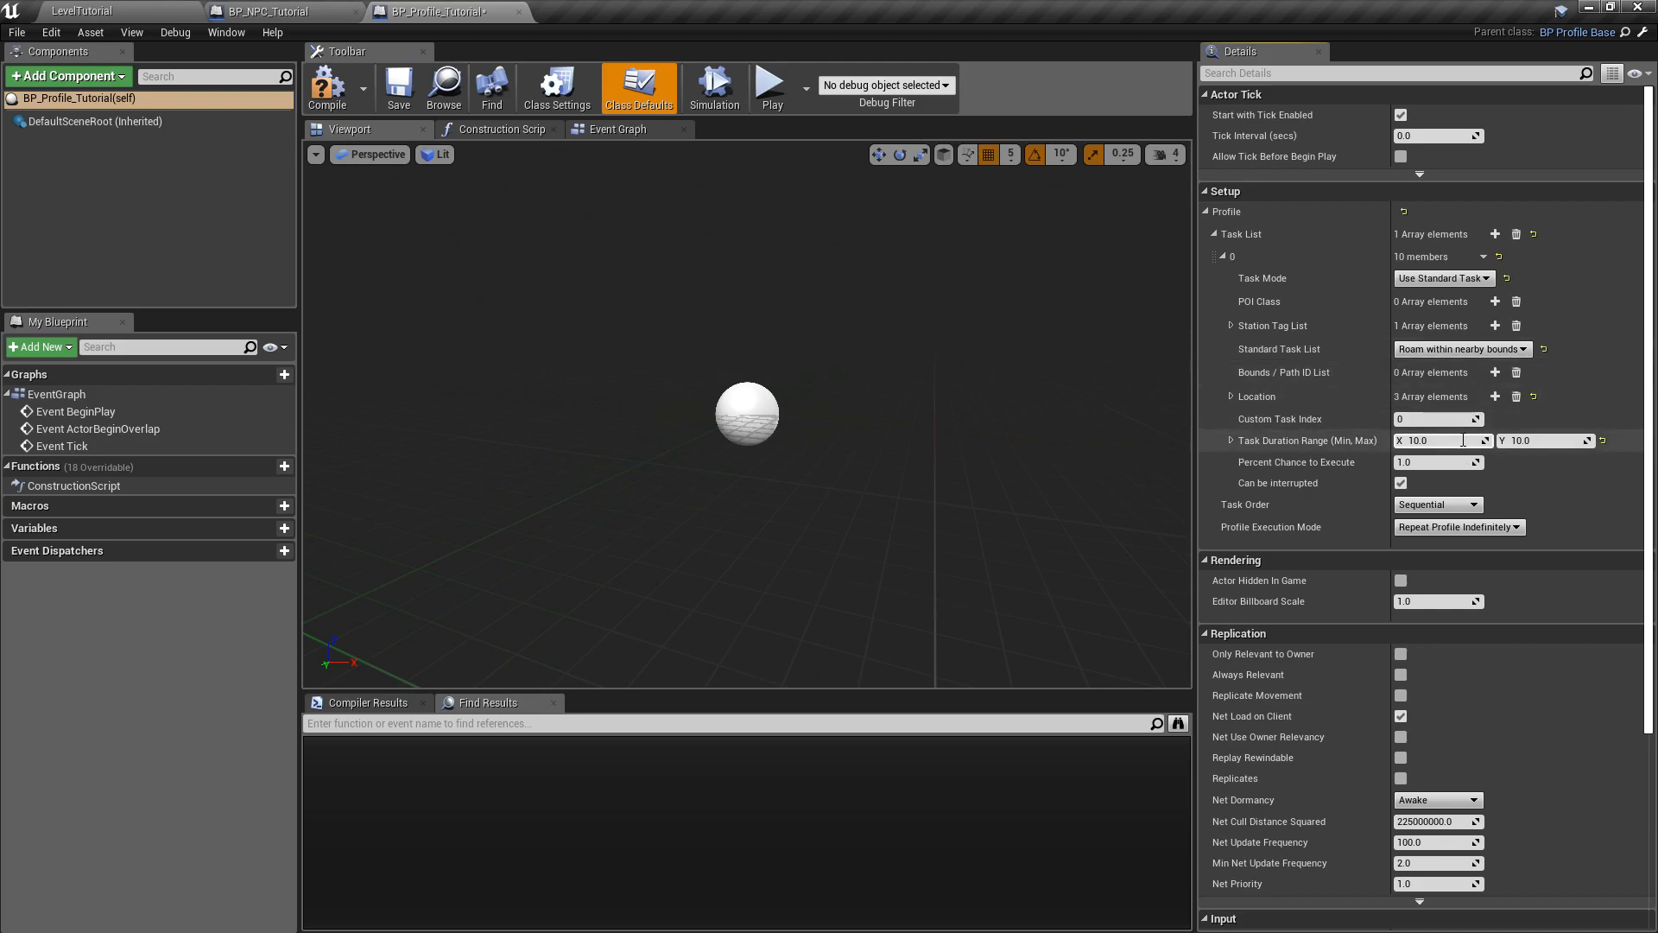
- Set the task's minimum and maximum duration to 300, and compile and save the profile blueprint
type("300")
key("Tab")
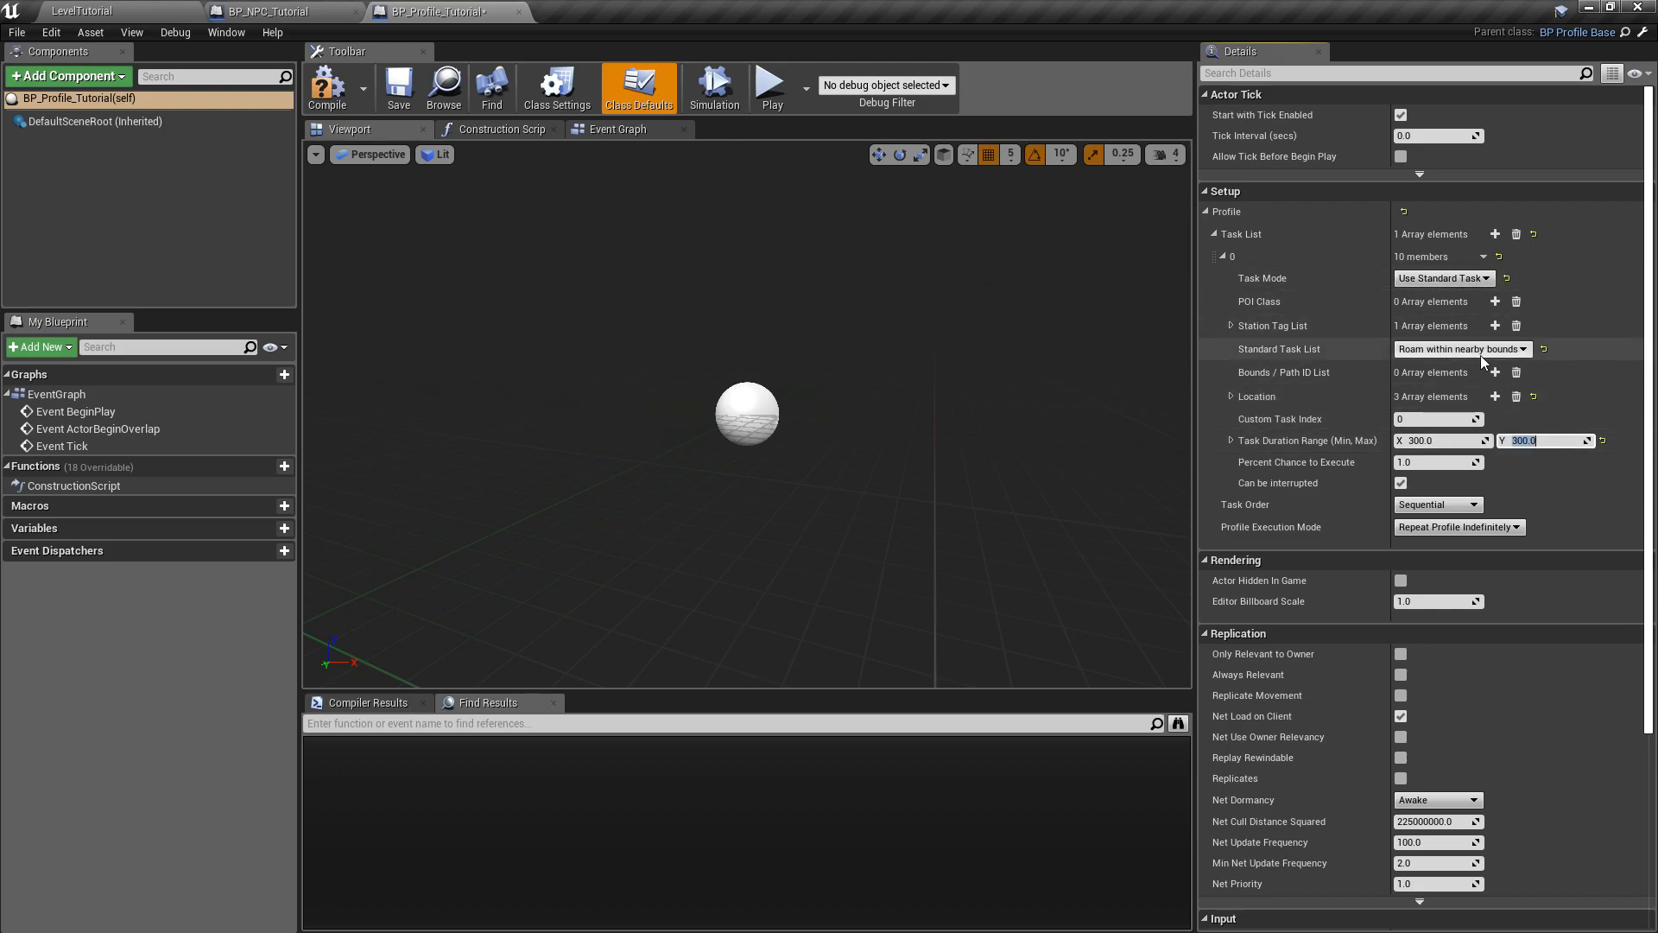
left_click(331, 92)
left_click(399, 86)
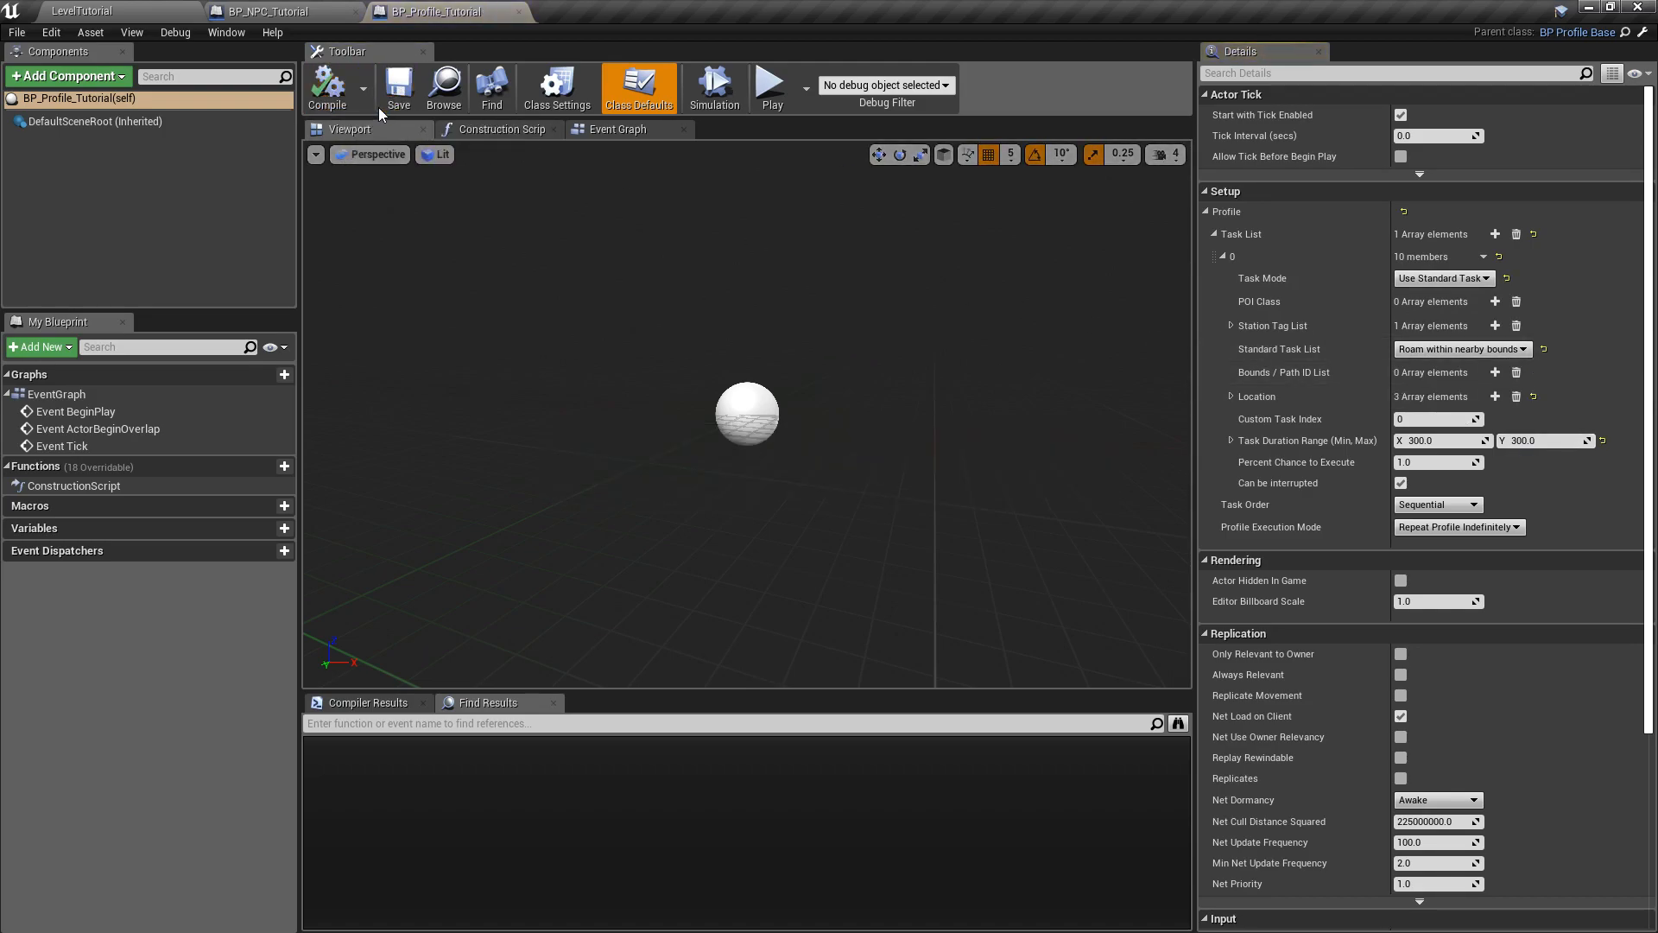
- In BP_NPC_Tutorial, turn off Debug Routine on Comp_NPC_Controller and collapse its debug options
left_click(281, 12)
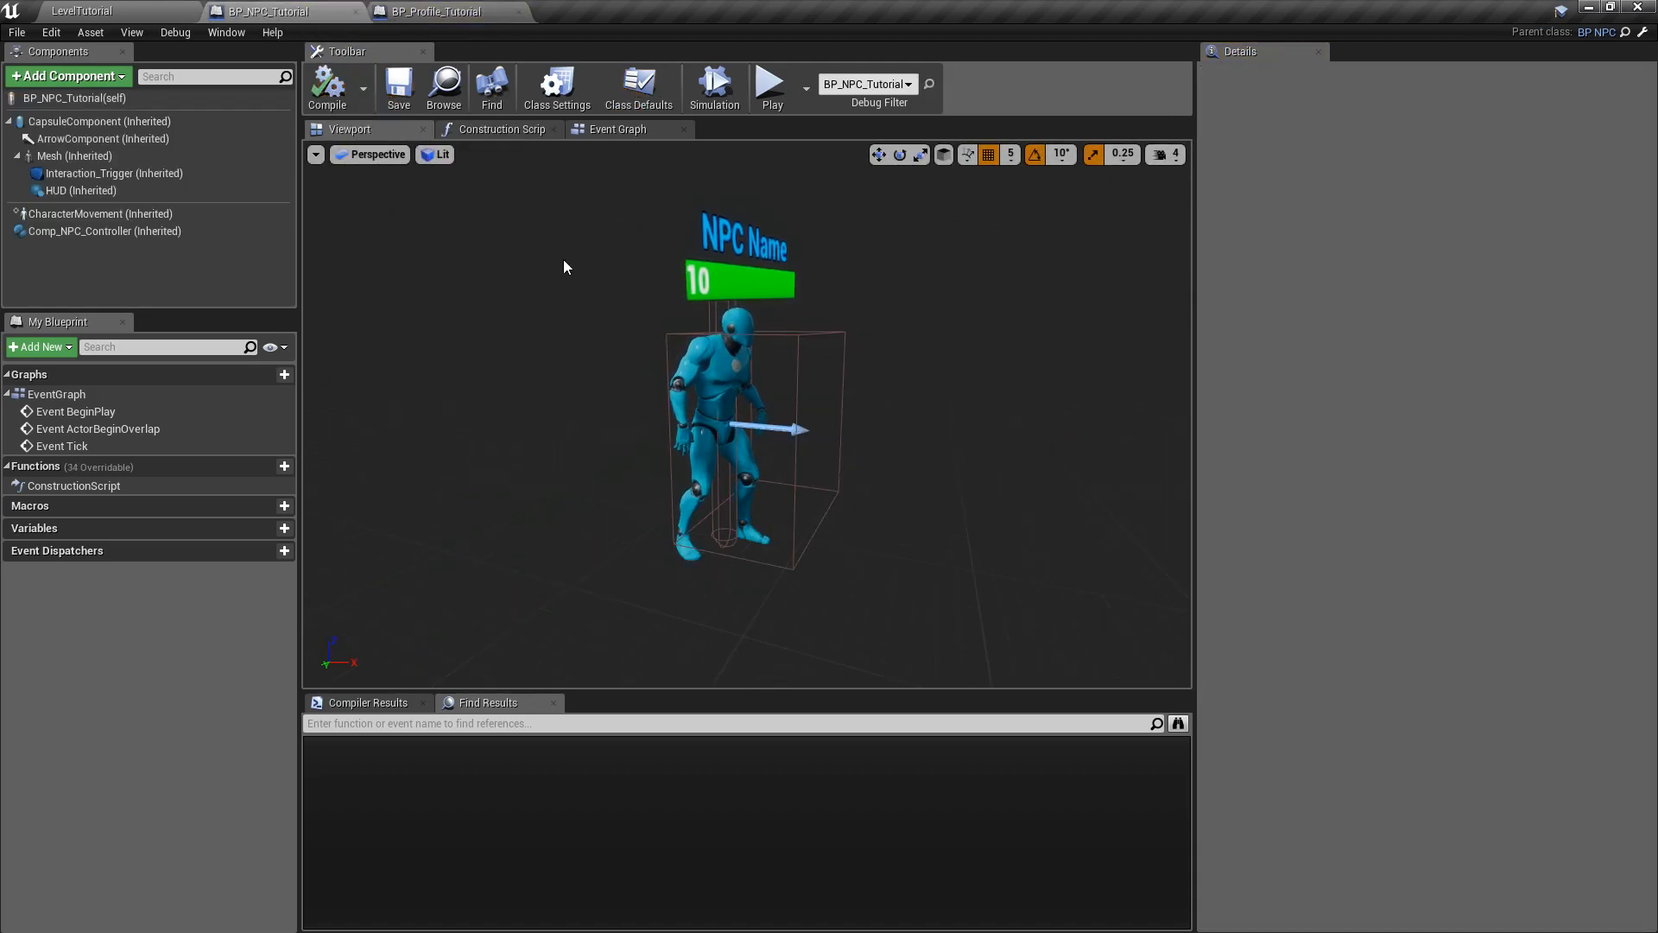
left_click(101, 232)
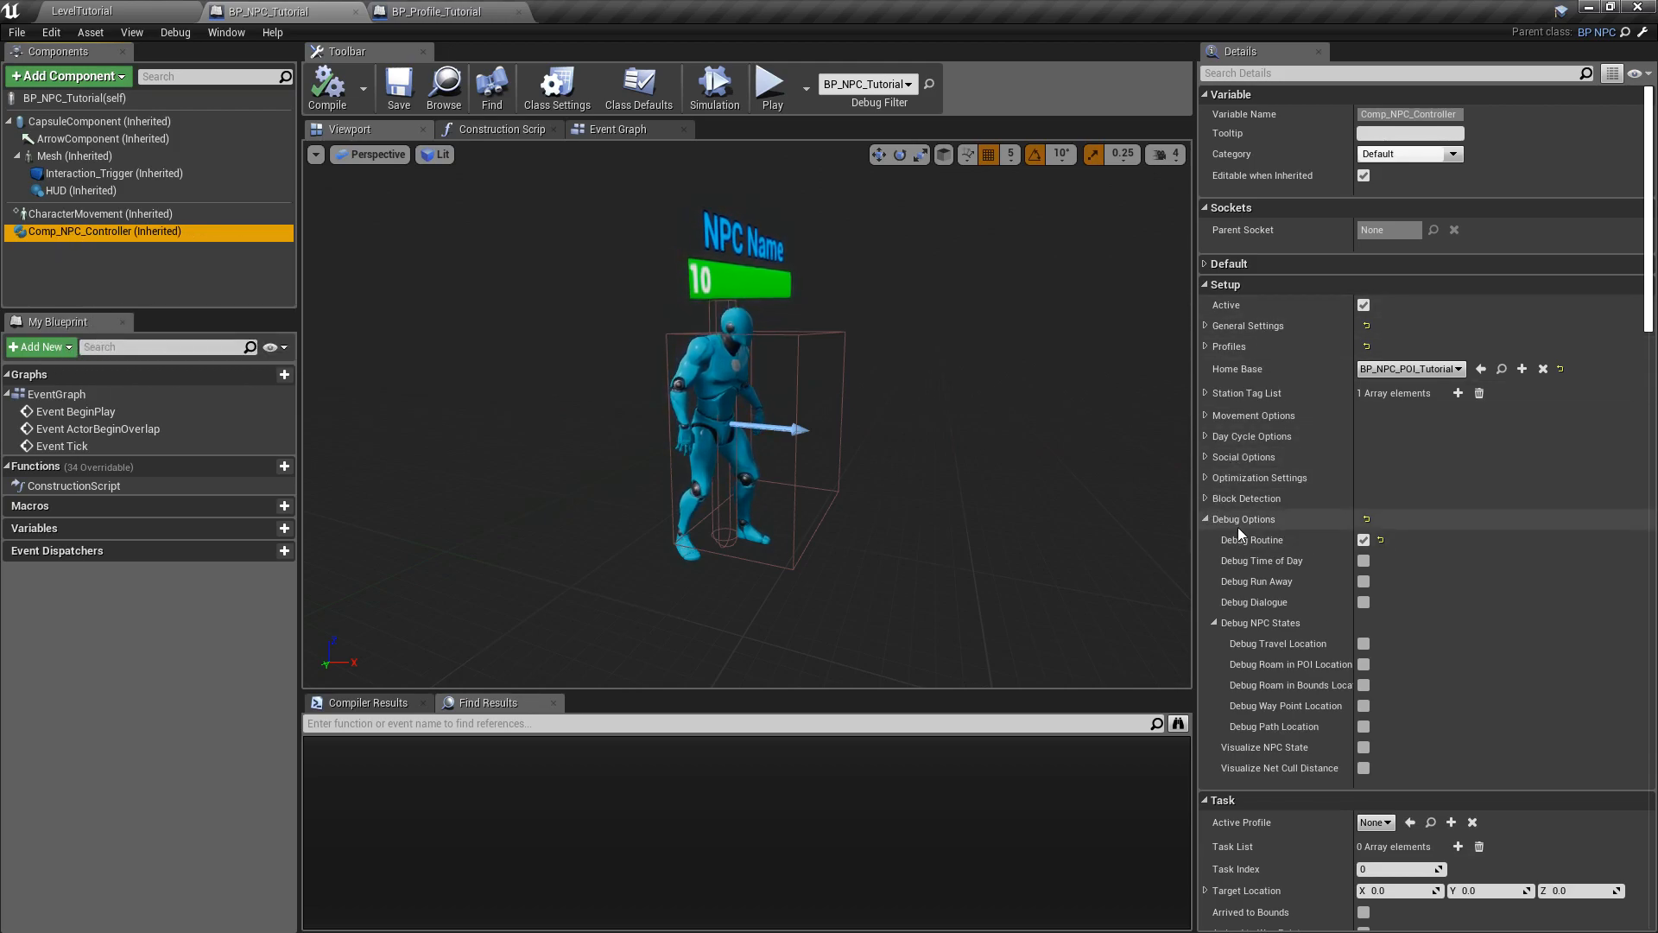
left_click(1365, 541)
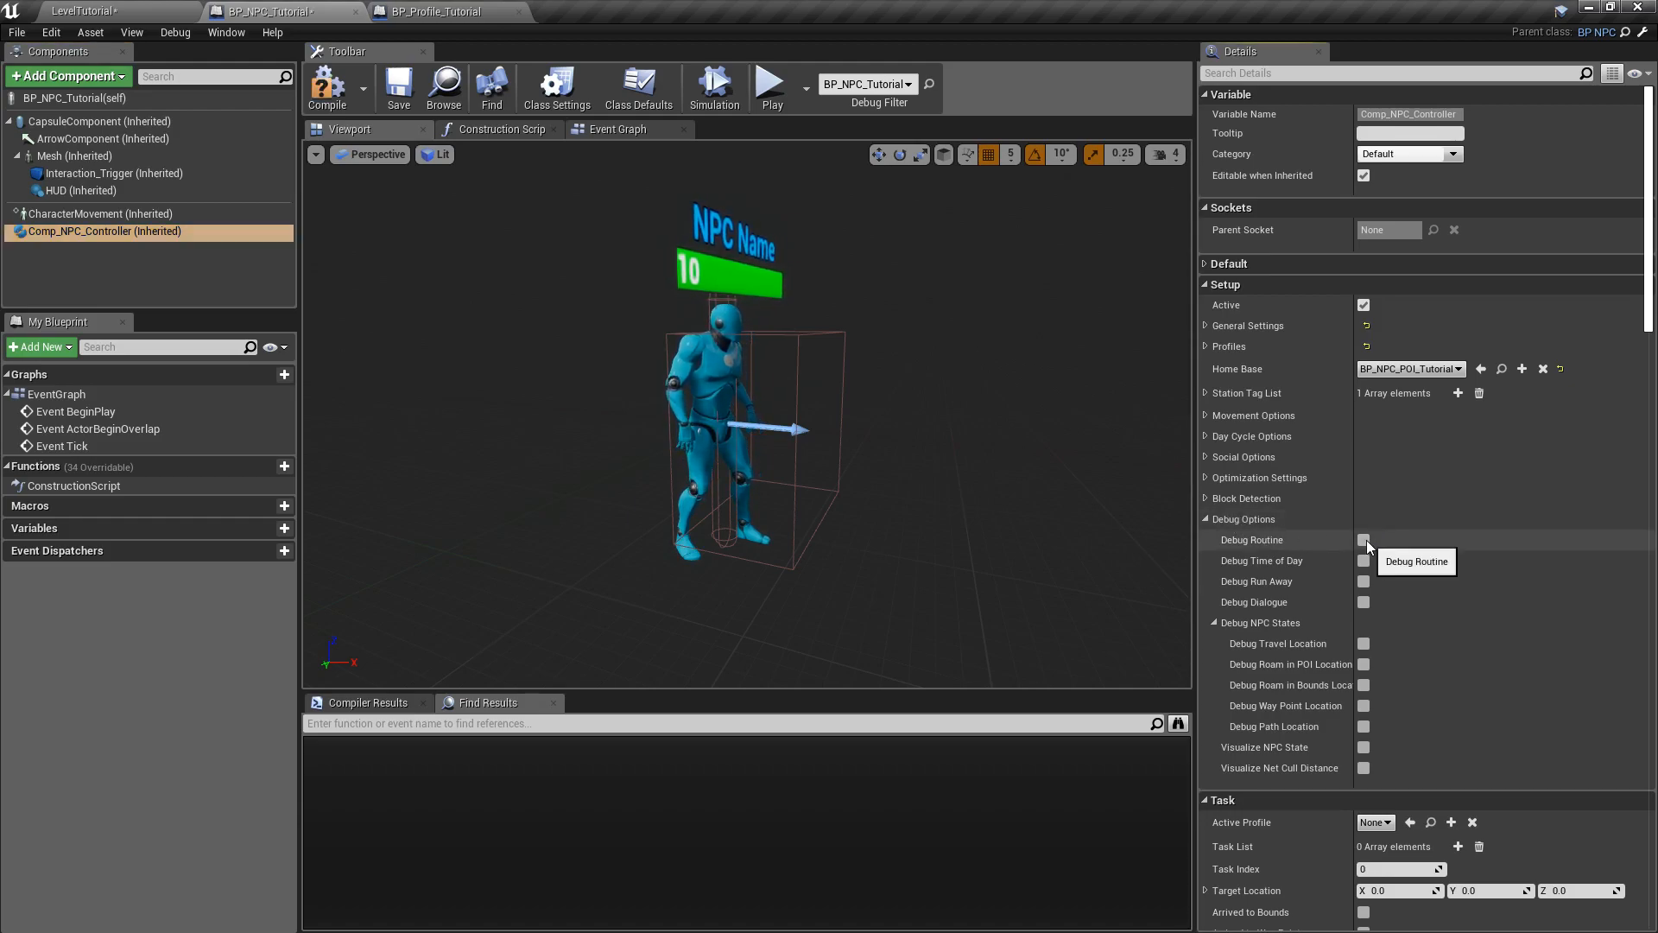
left_click(1215, 623)
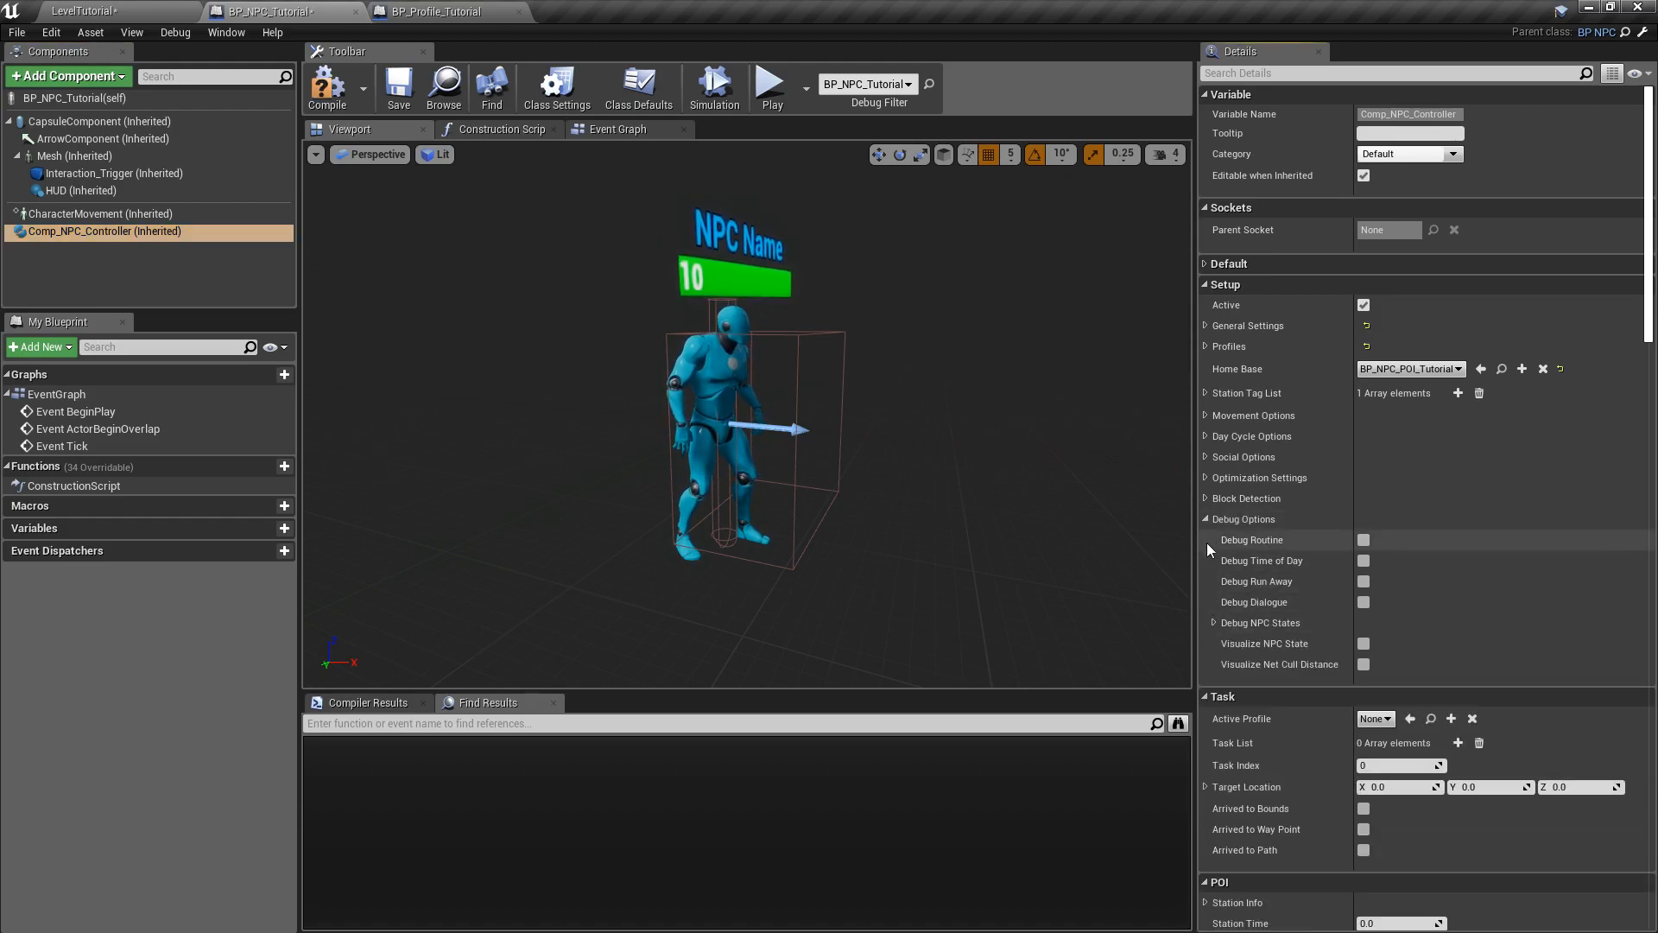
left_click(1206, 521)
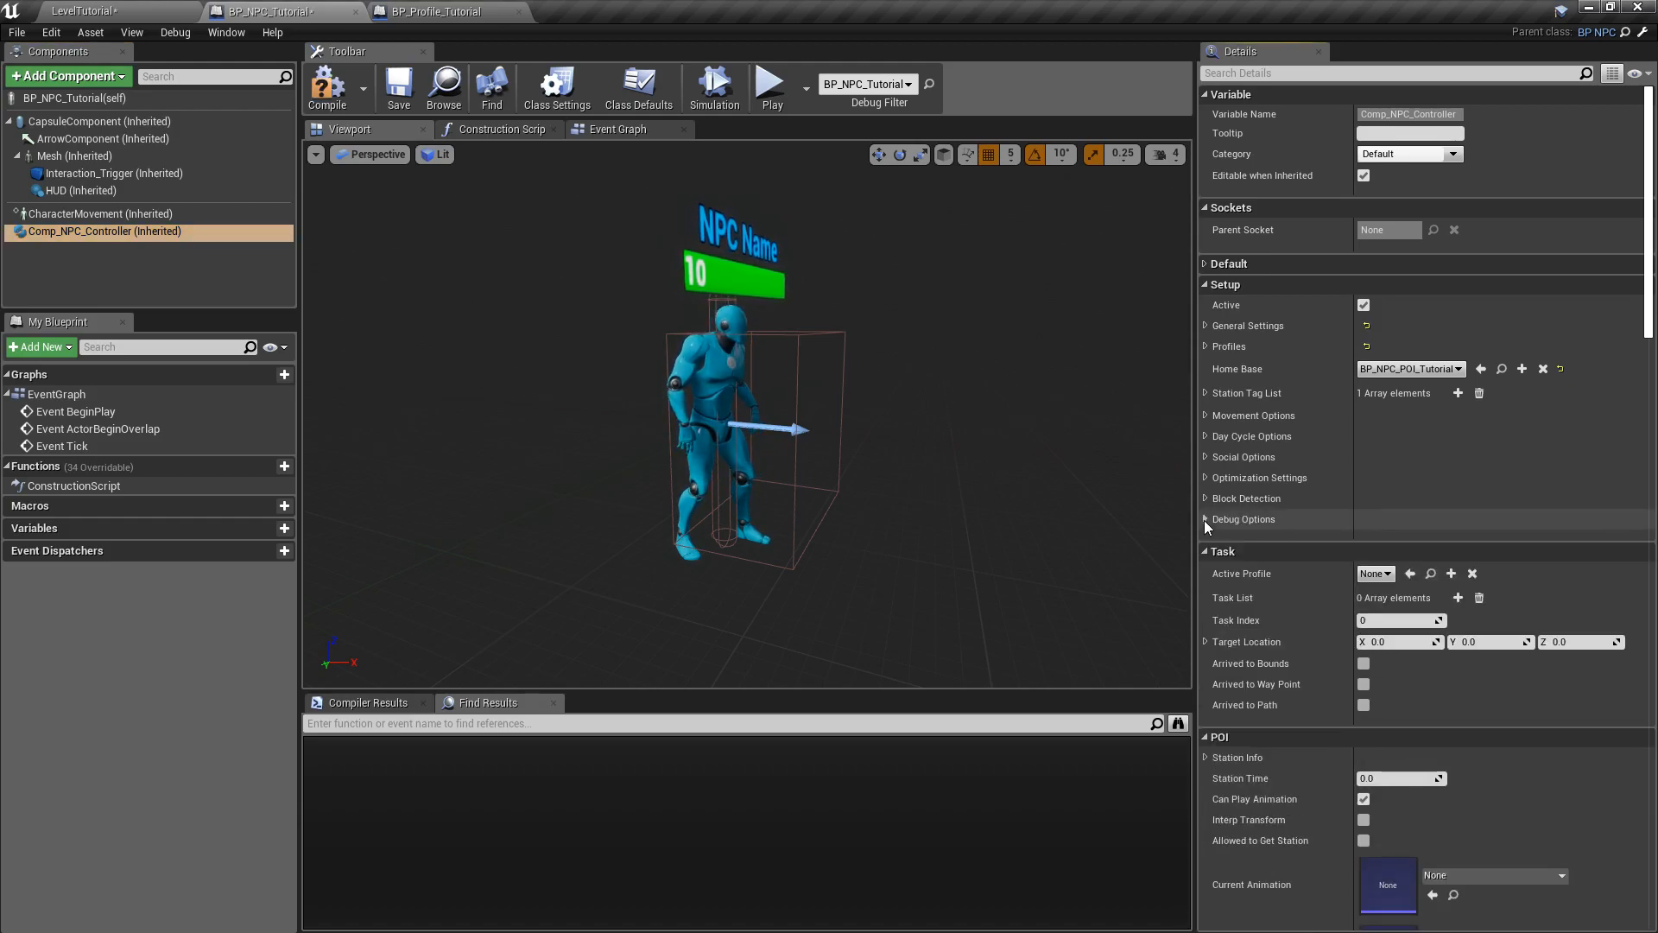
- Set the controller's percent chance of starting an interaction to 1.0 under Social Options, and compile and save the NPC blueprint
left_click(1207, 457)
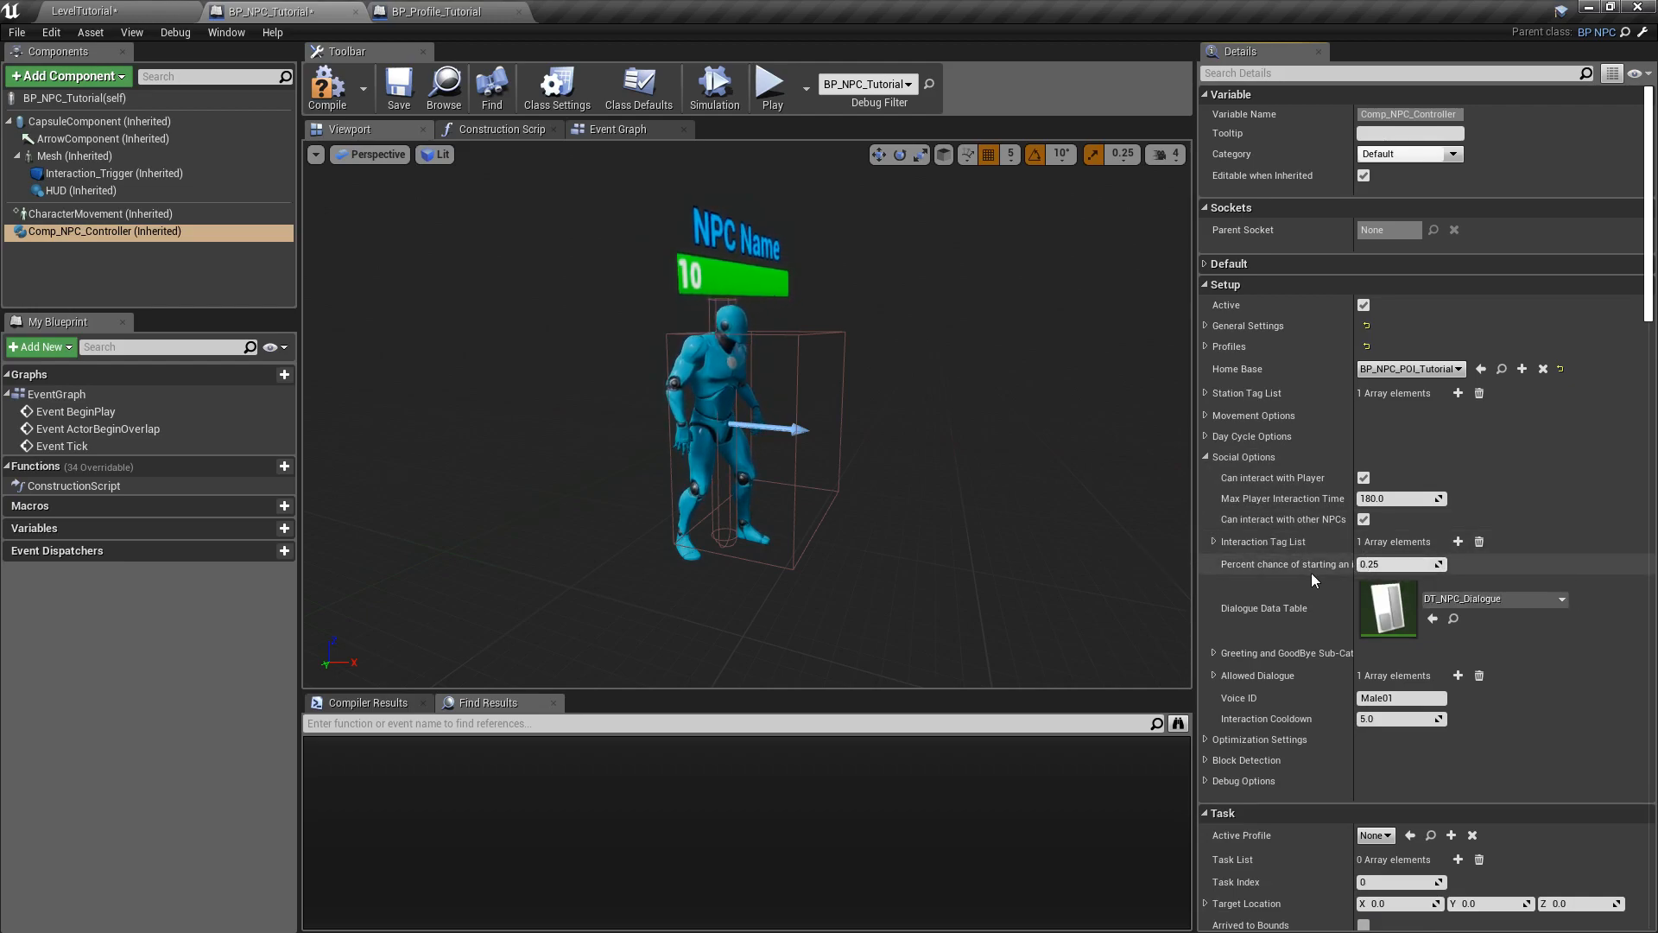
left_click_drag(1351, 542, 1413, 543)
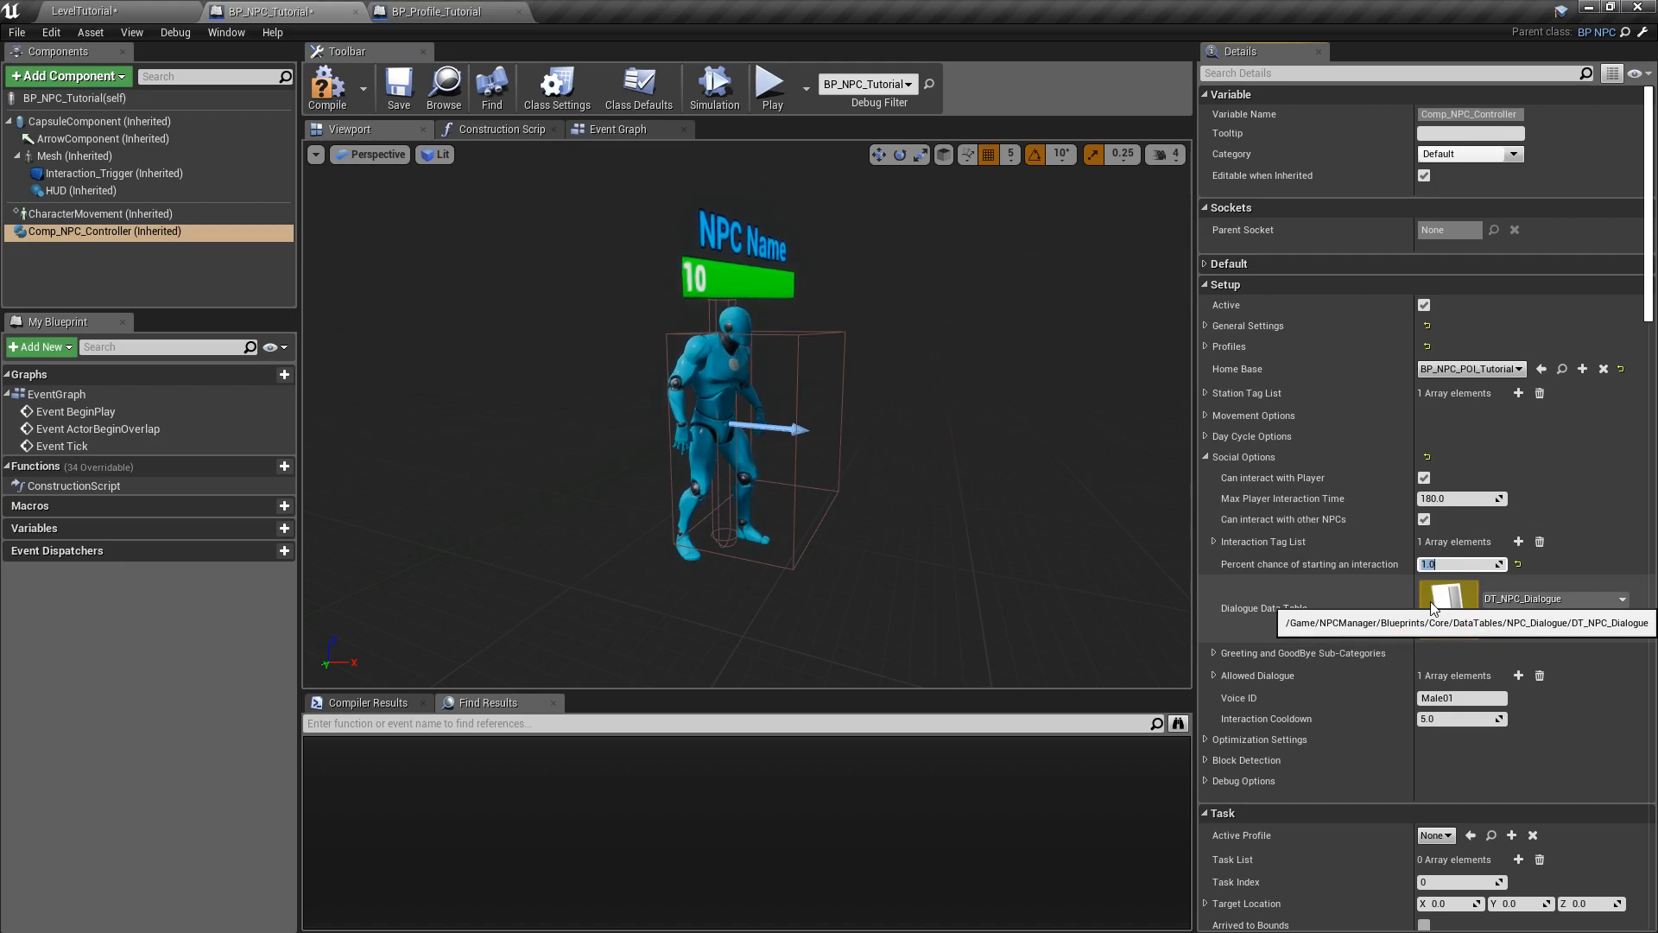
left_click(330, 97)
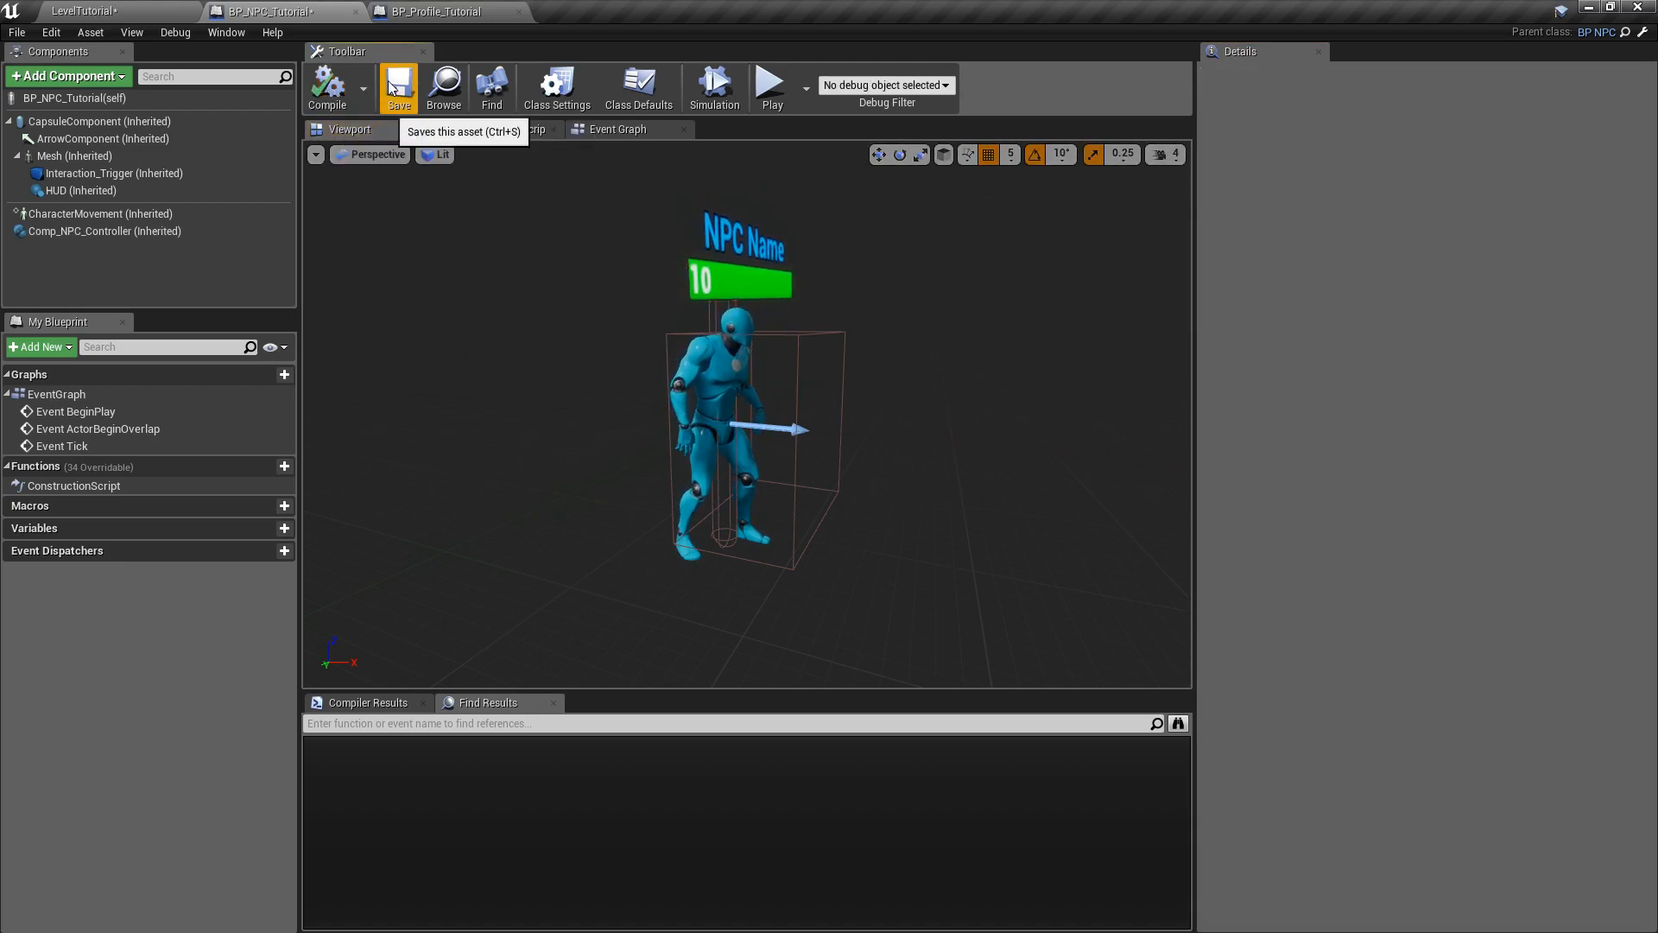
- In LevelTutorial, set the Bounds Scale of BP_NPC_BoundingBox to 6 in both X and Y
left_click(122, 12)
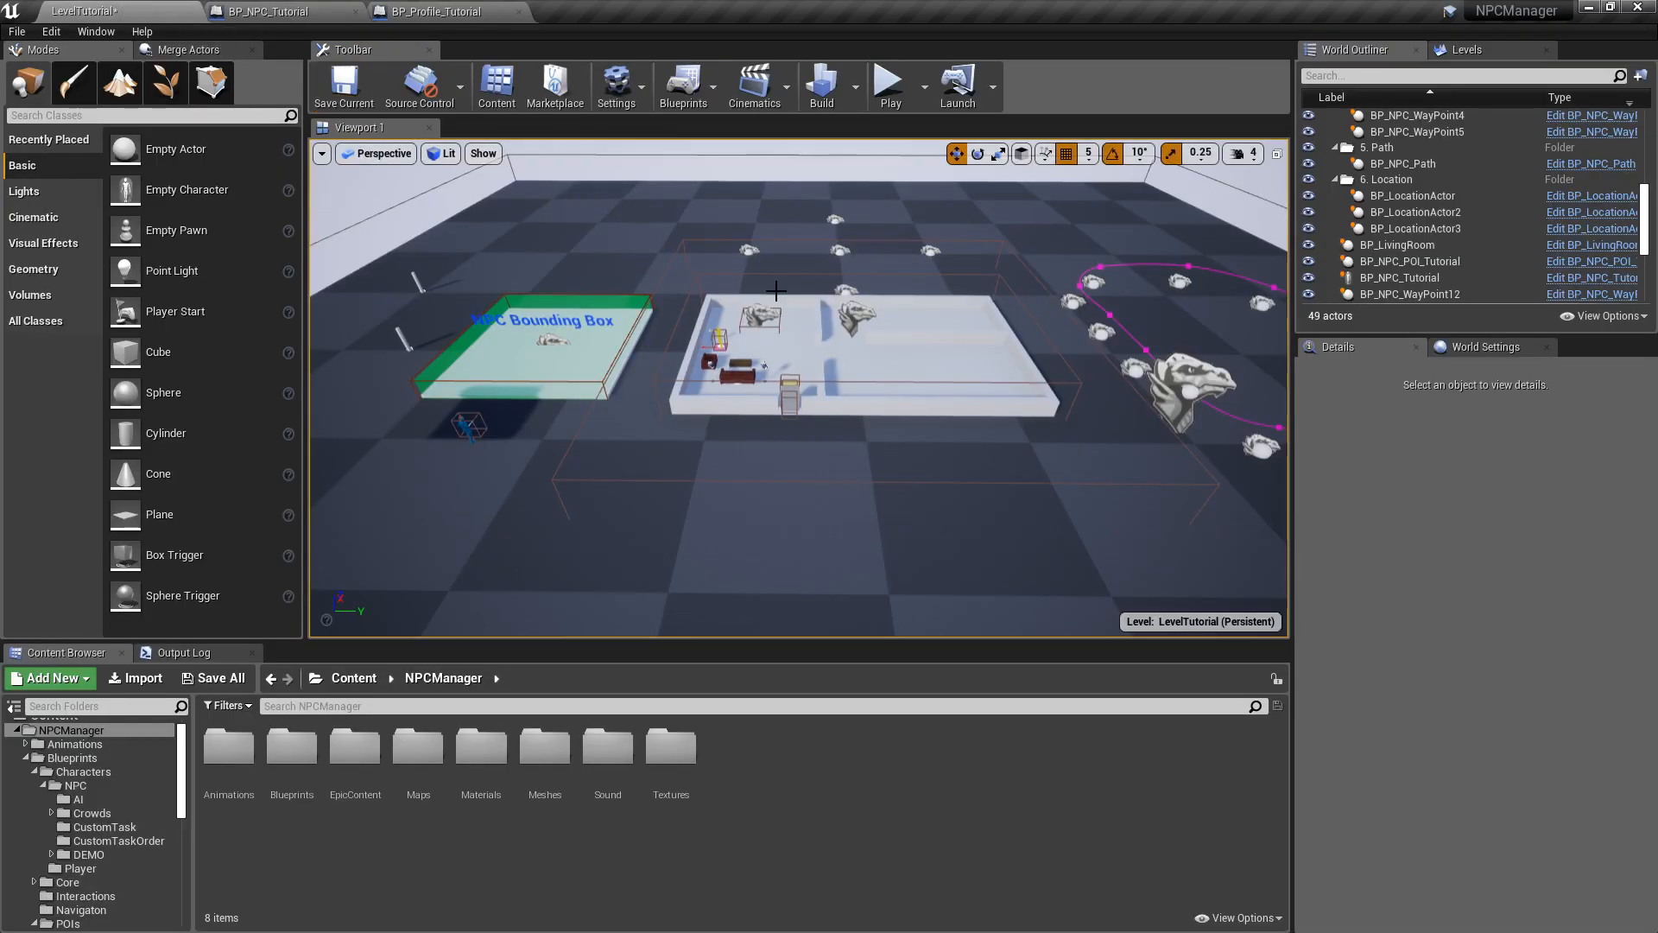
right_click_drag(873, 353, 782, 369)
key("w")
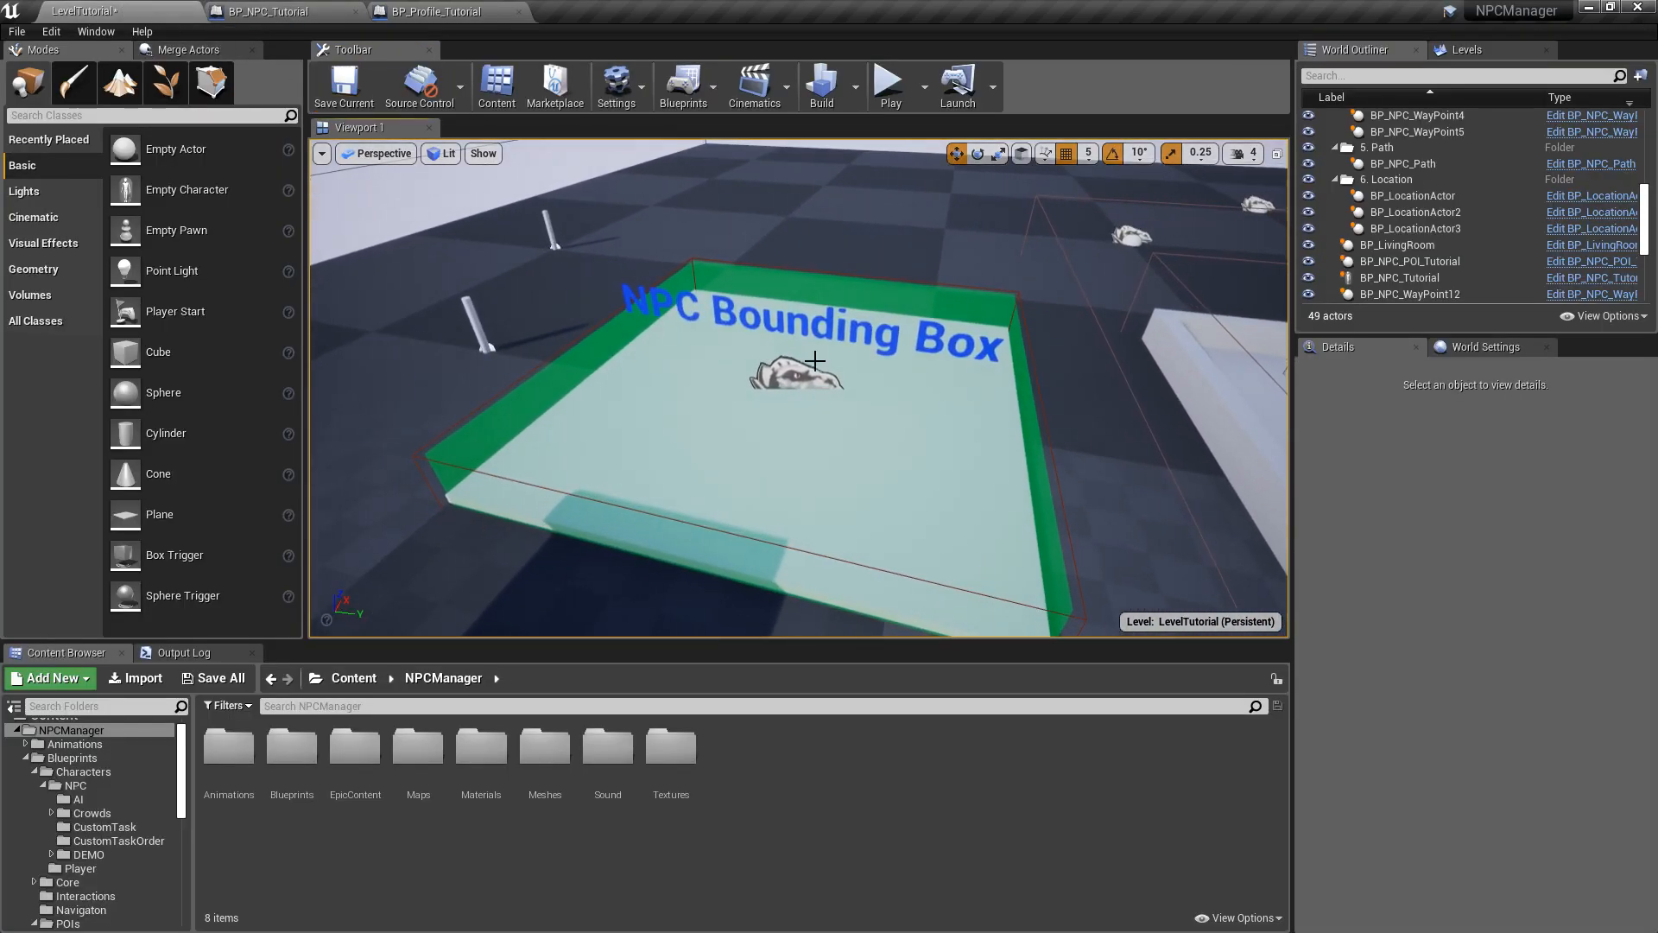
left_click(795, 370)
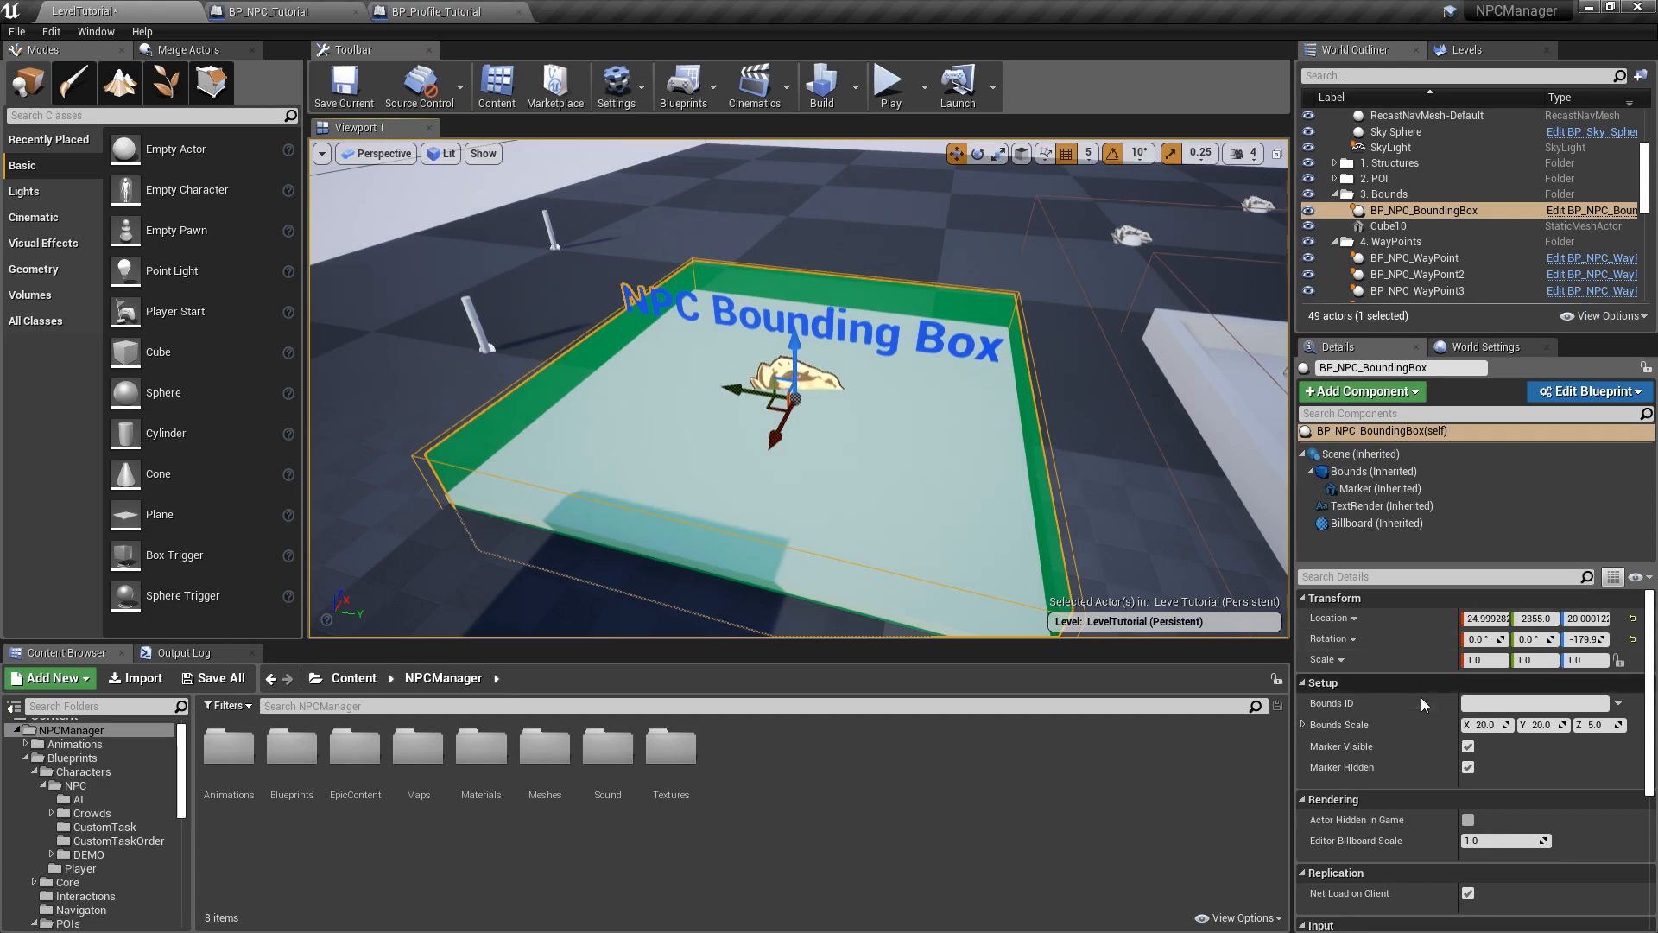
left_click_drag(1487, 725, 1438, 724)
left_click(1497, 726)
type("6")
key("Tab")
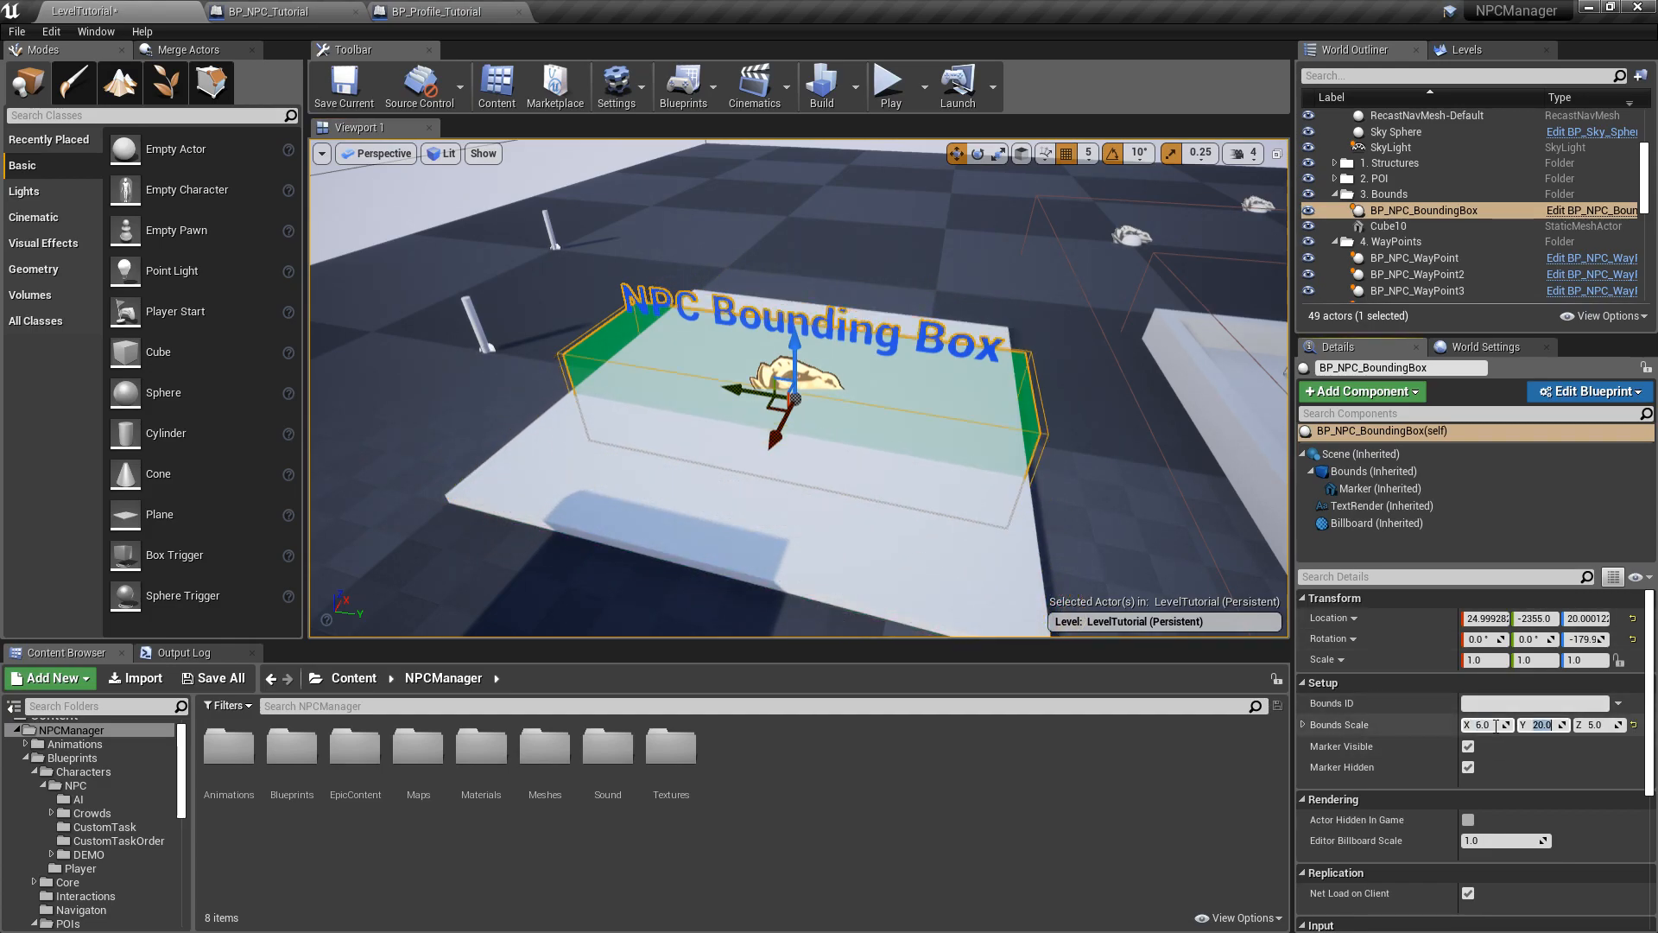
type("6")
key("Return")
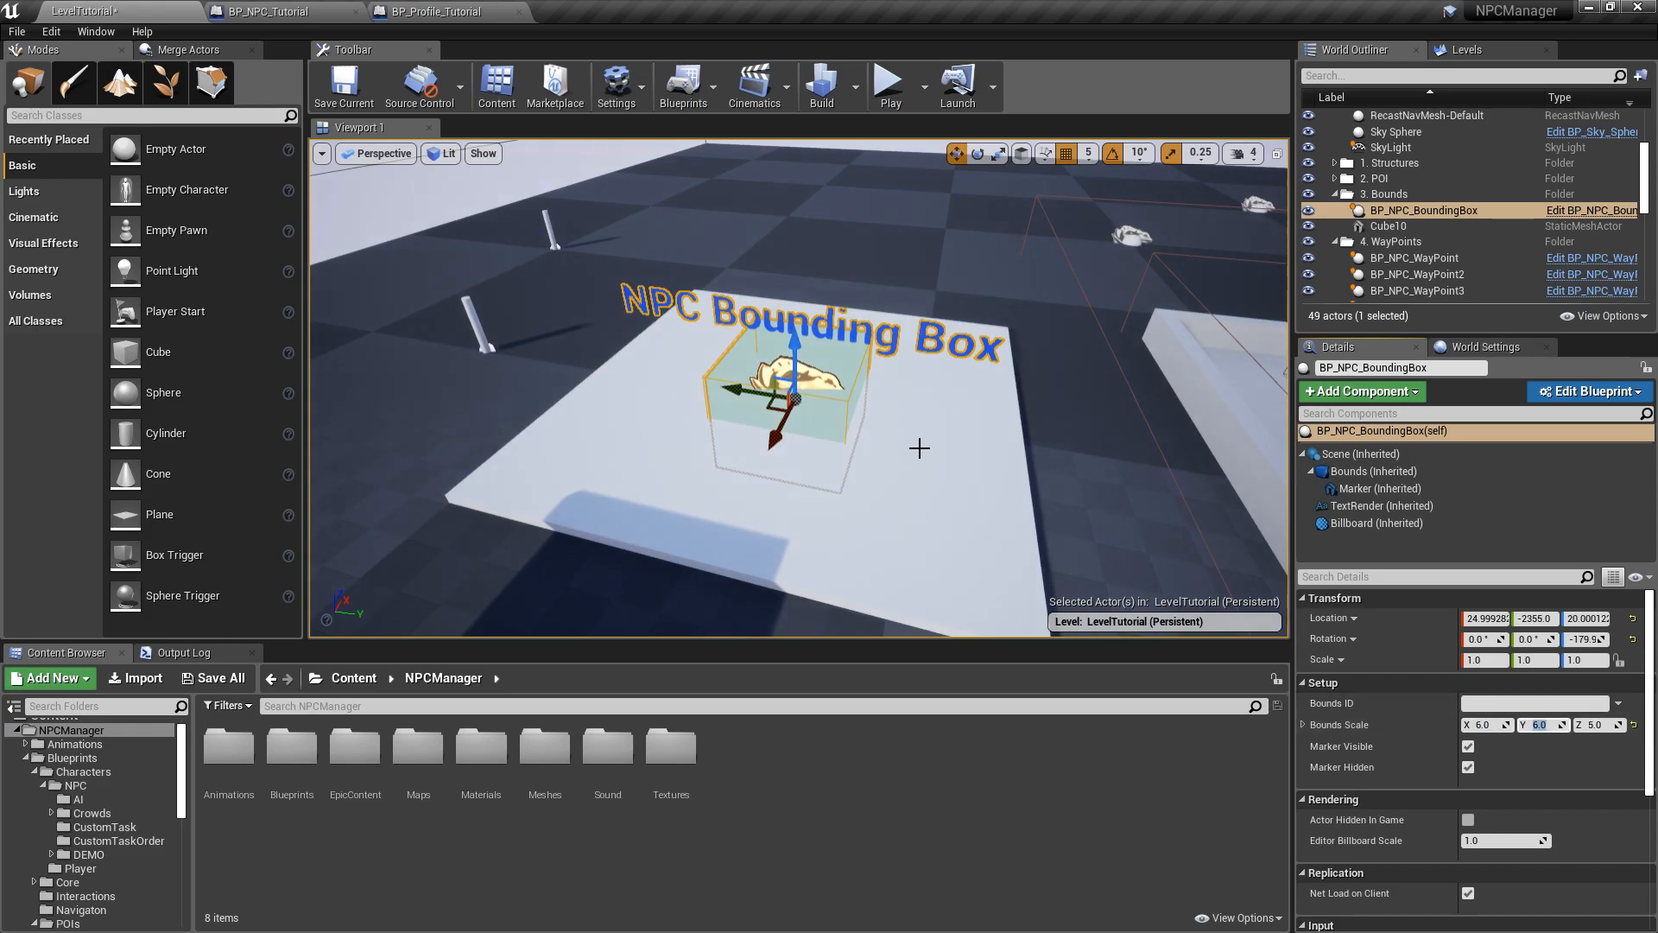
- Scale the Interaction_Trigger box of BP_NPC_Tutorial up to 2.0 in X and 2.5 in Y
mouse_move(799, 388)
right_mouse_down()
mouse_move(496, 389)
mouse_move(969, 421)
right_mouse_up()
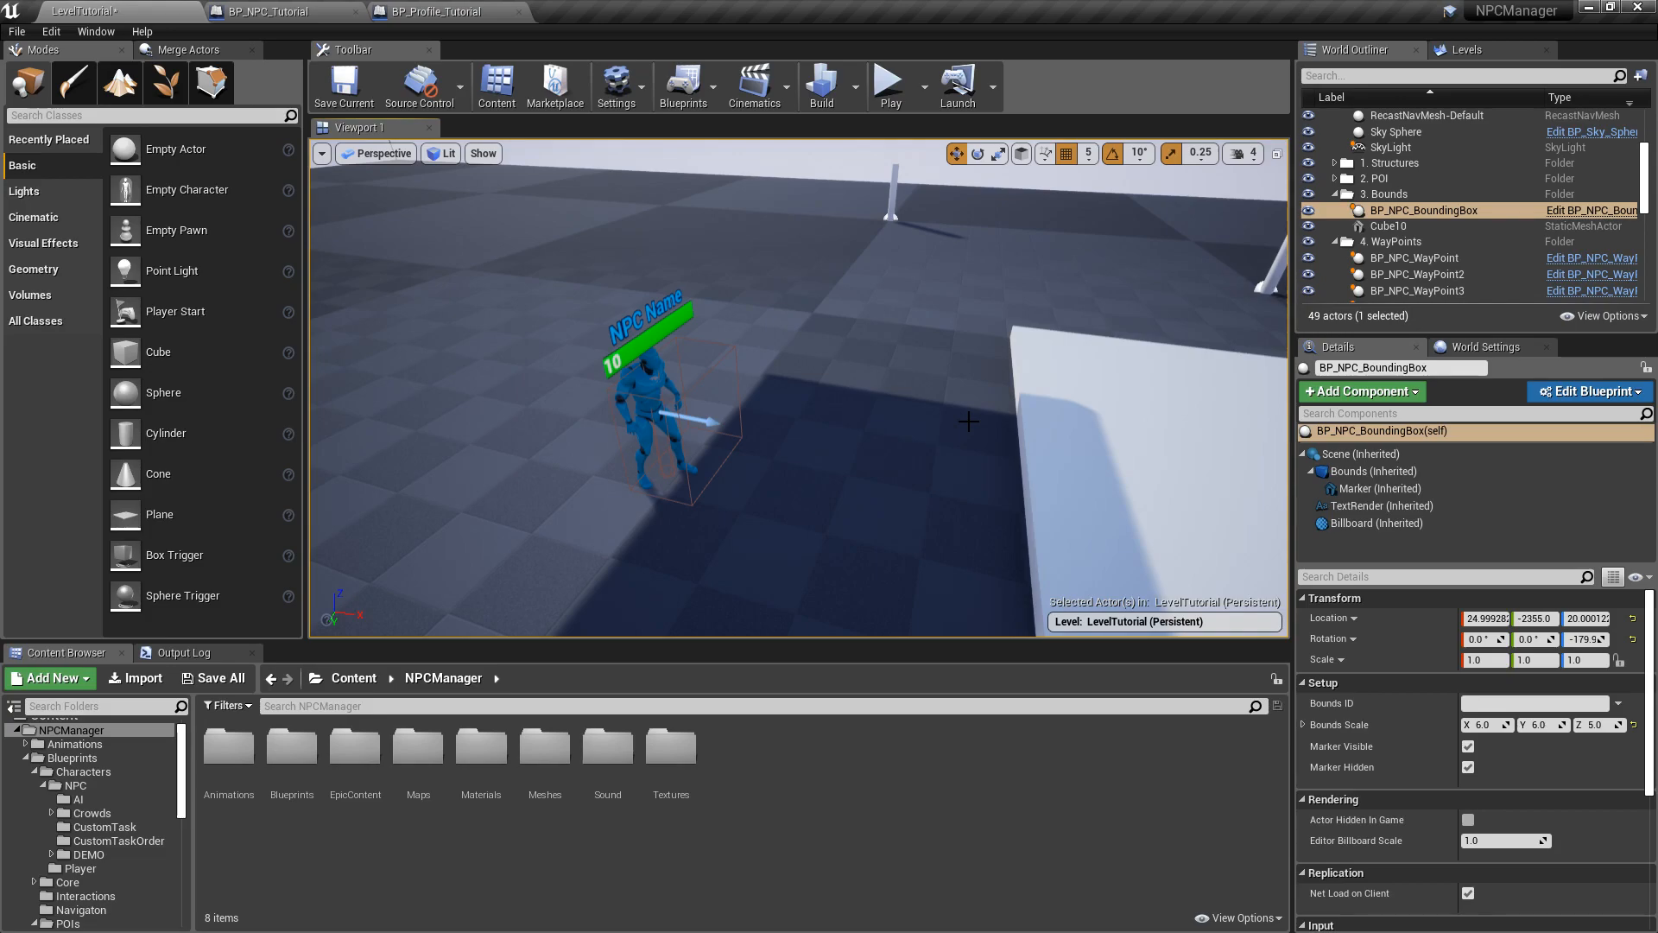
mouse_move(826, 299)
right_mouse_down()
mouse_move(735, 302)
mouse_move(825, 303)
mouse_move(838, 324)
mouse_move(826, 298)
right_mouse_up()
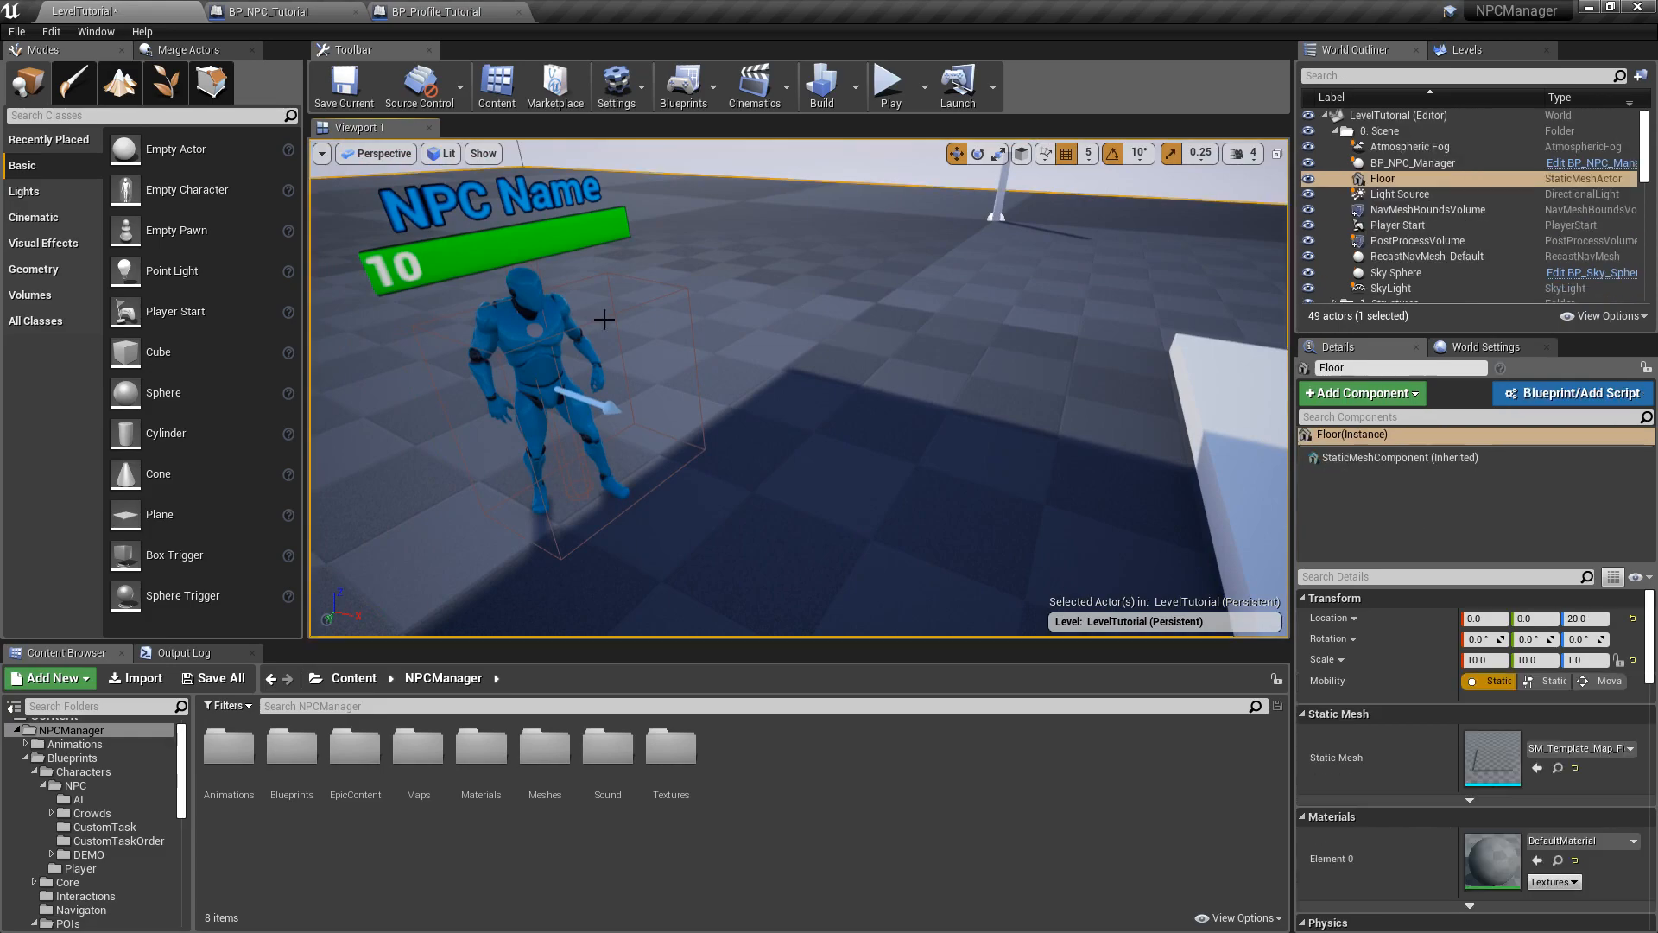
left_click(548, 302)
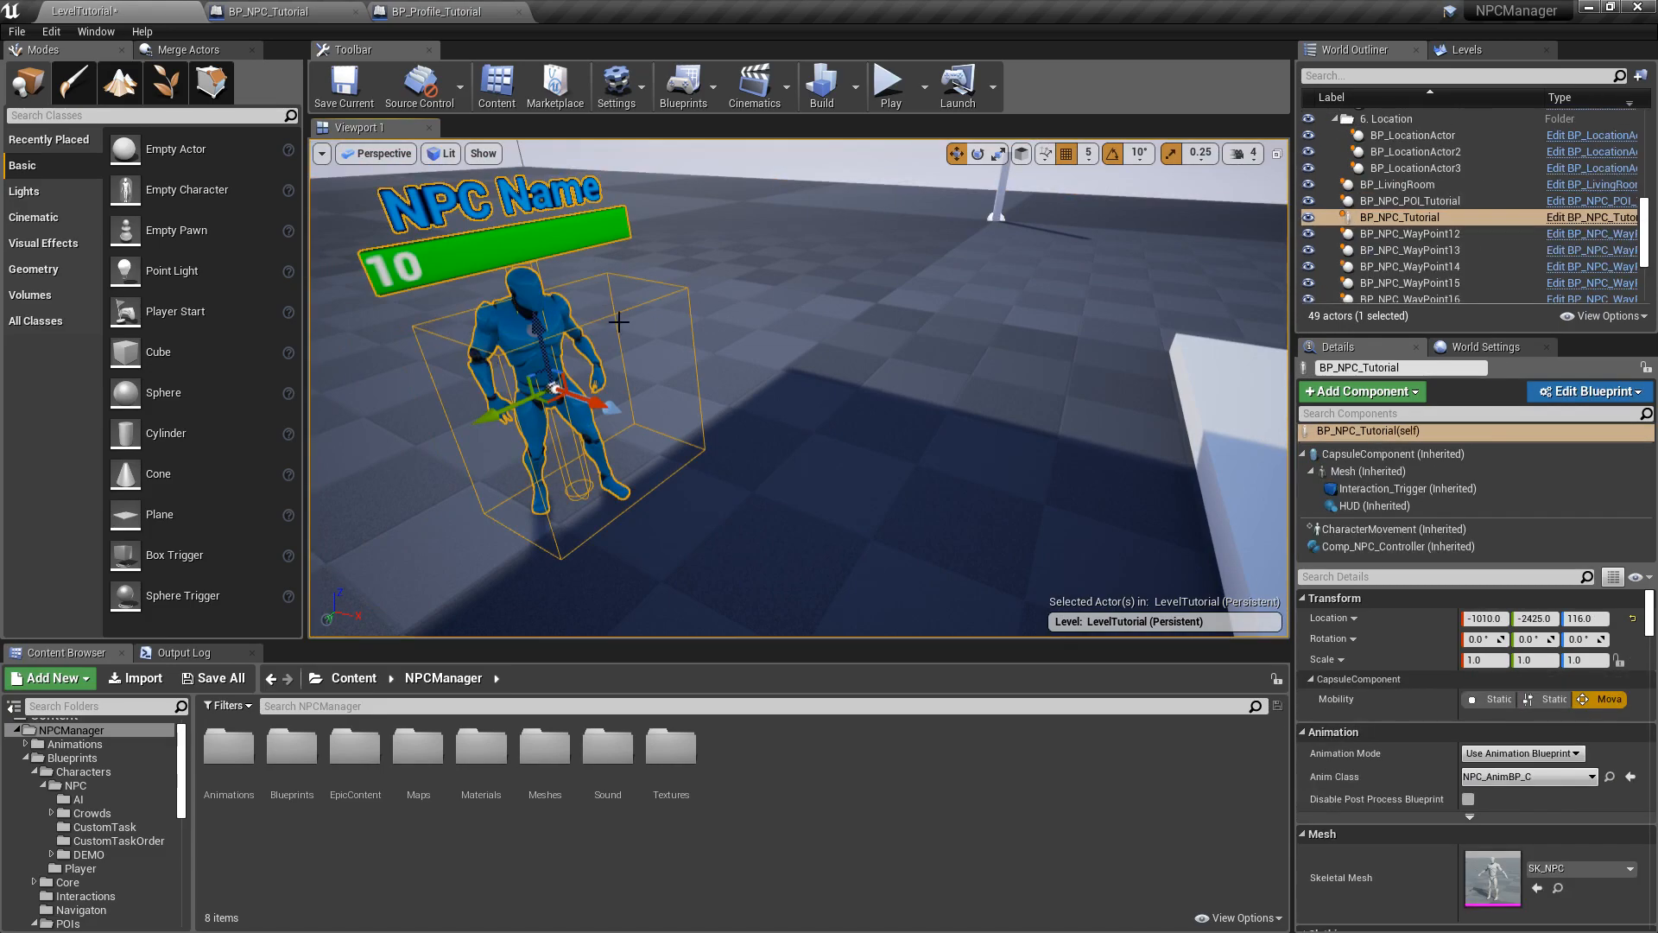
right_click_drag(679, 298, 763, 295)
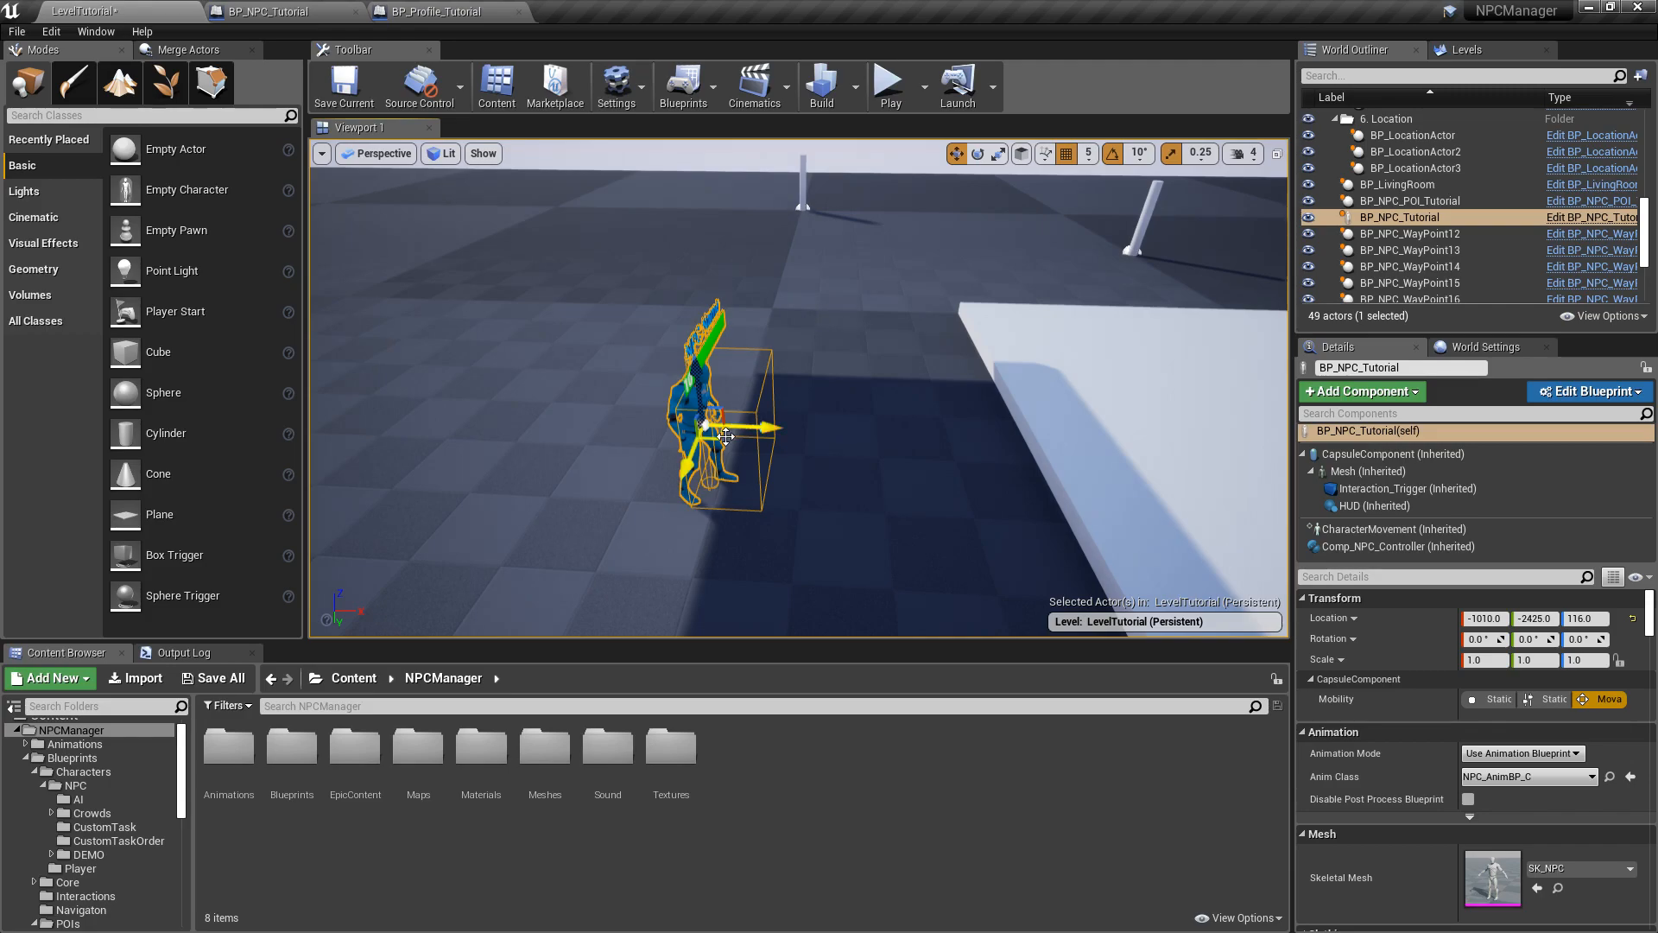
right_click_drag(746, 422, 915, 402)
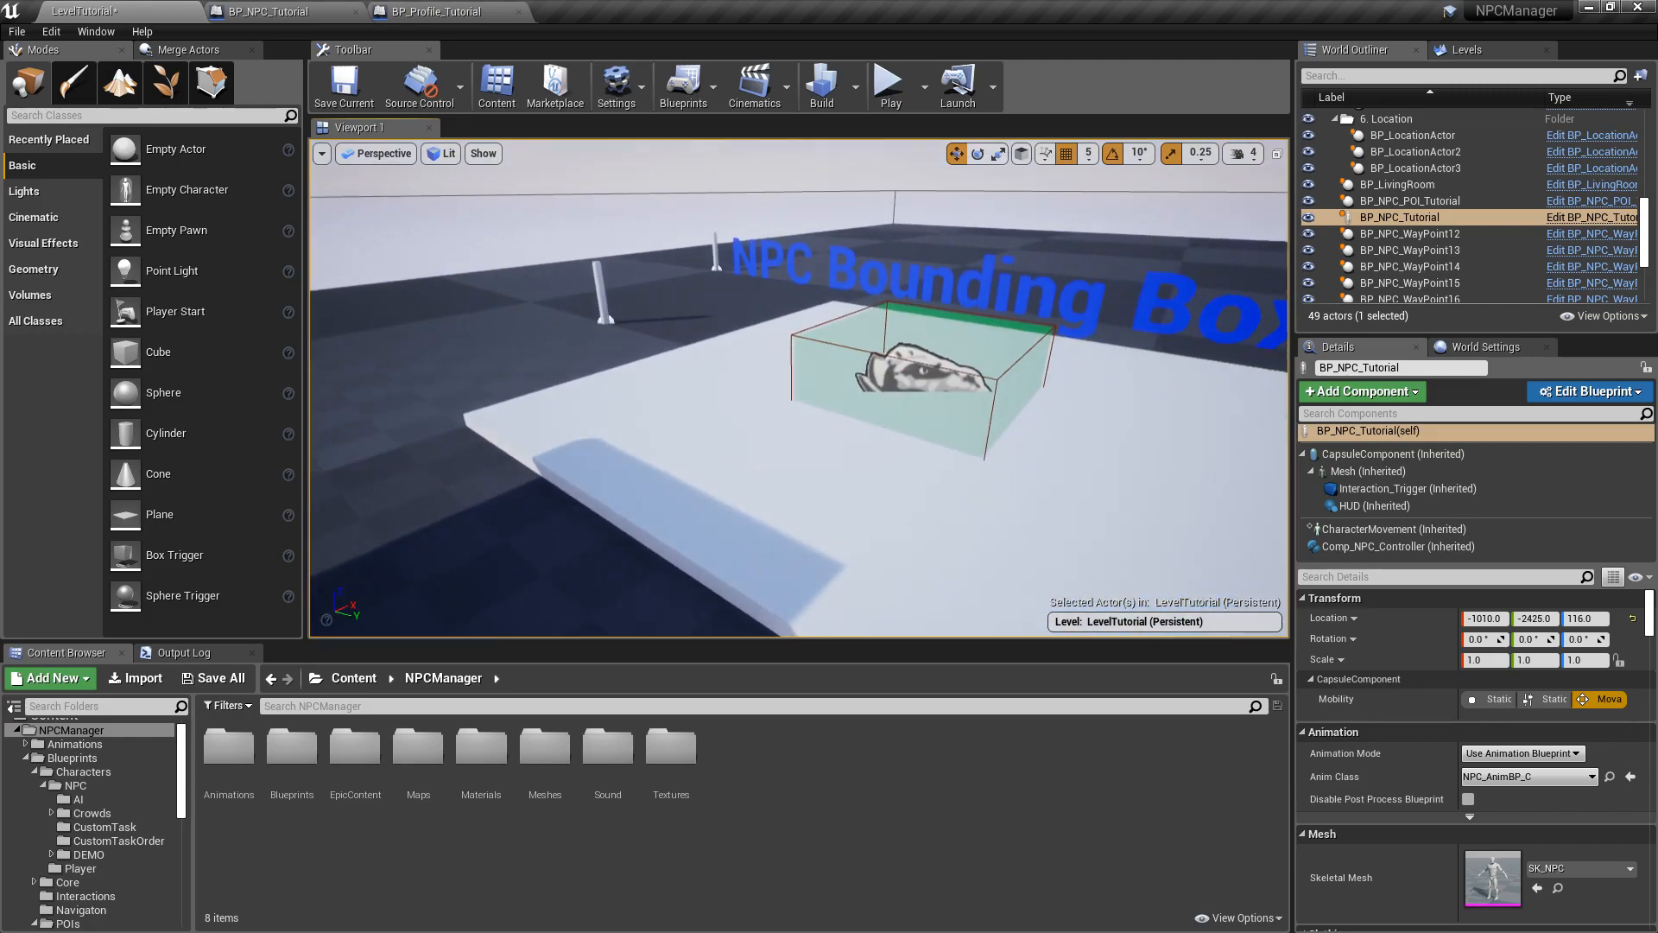
right_click_drag(747, 422, 864, 465)
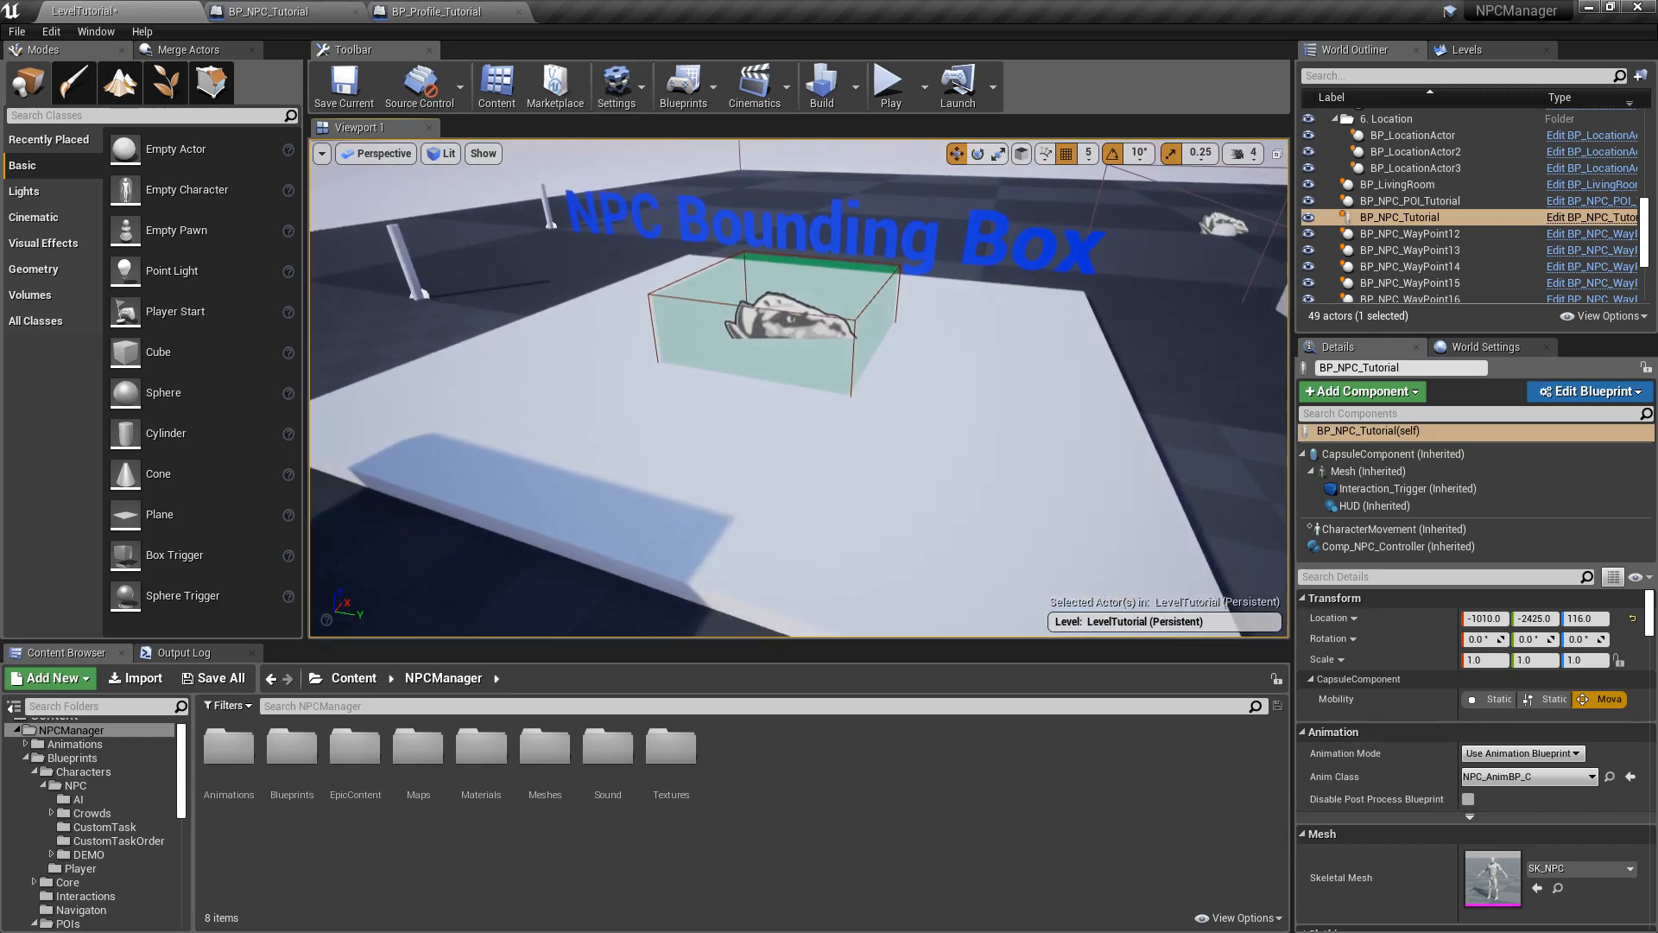
key("s")
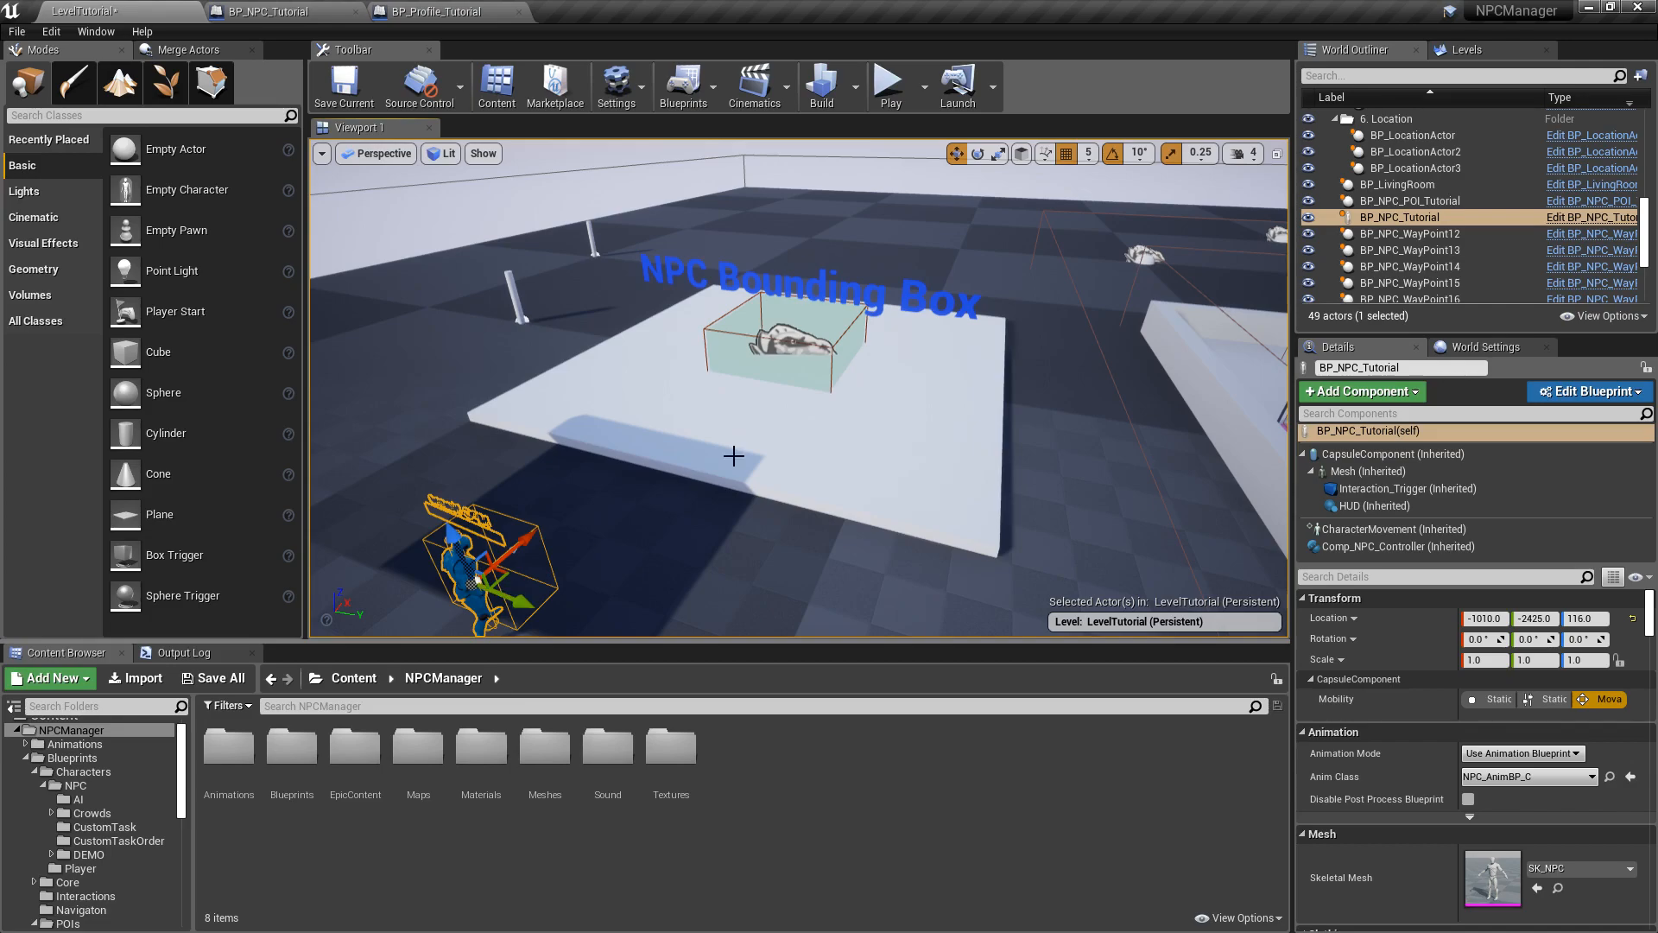
left_click(1374, 489)
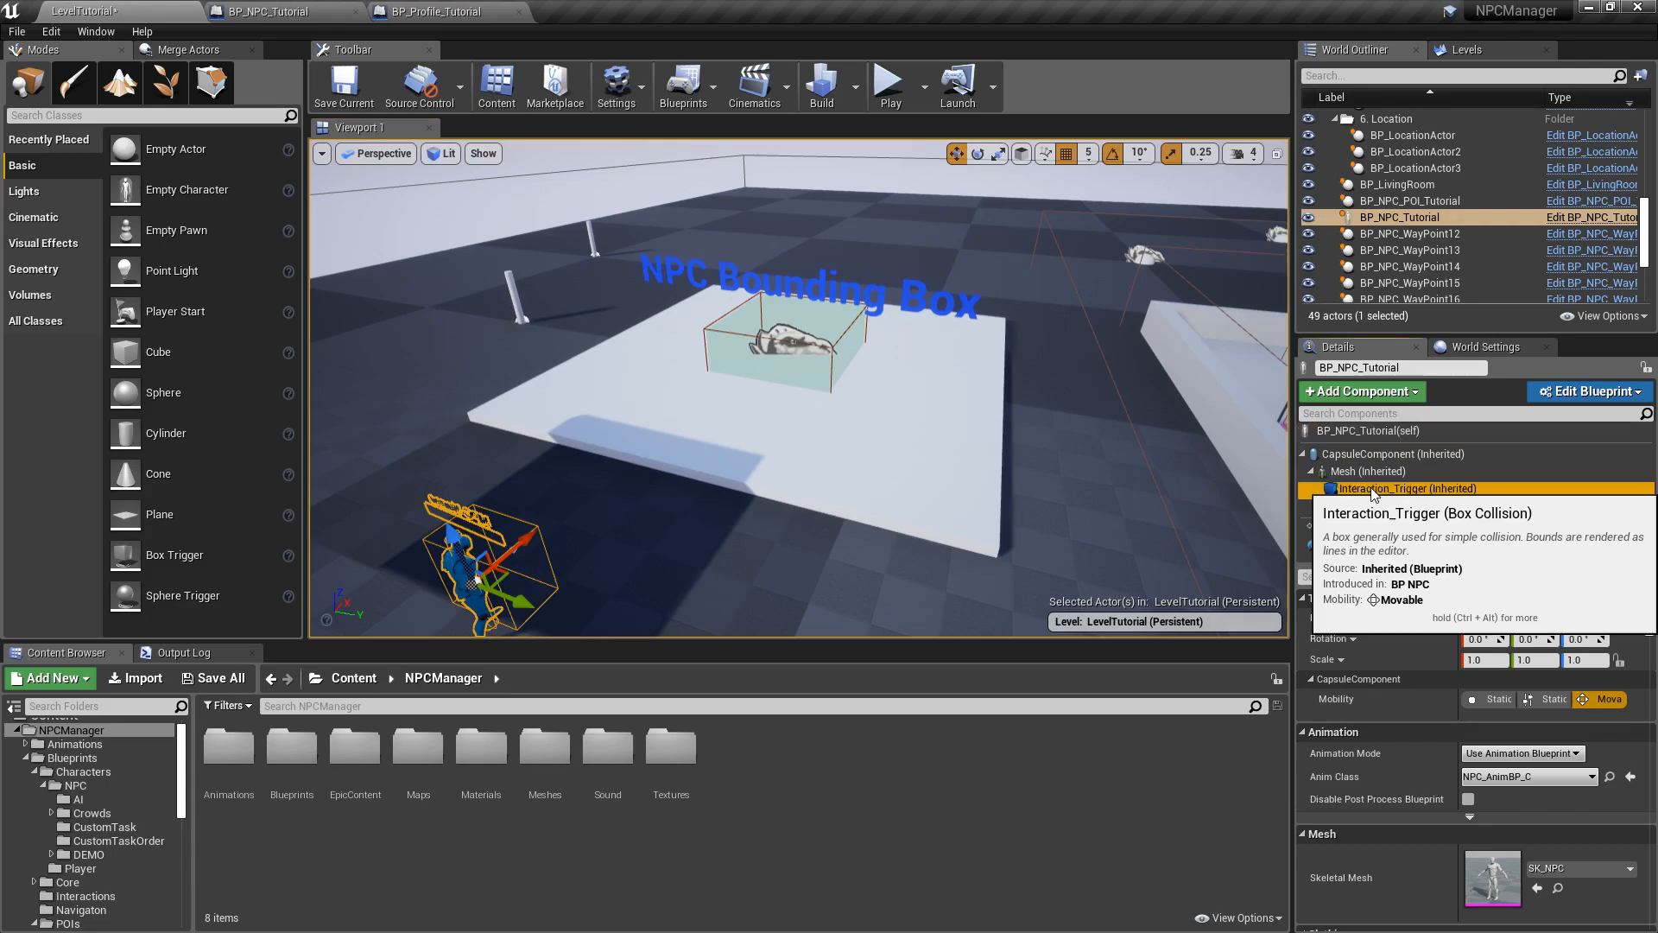
right_click_drag(969, 390, 695, 363)
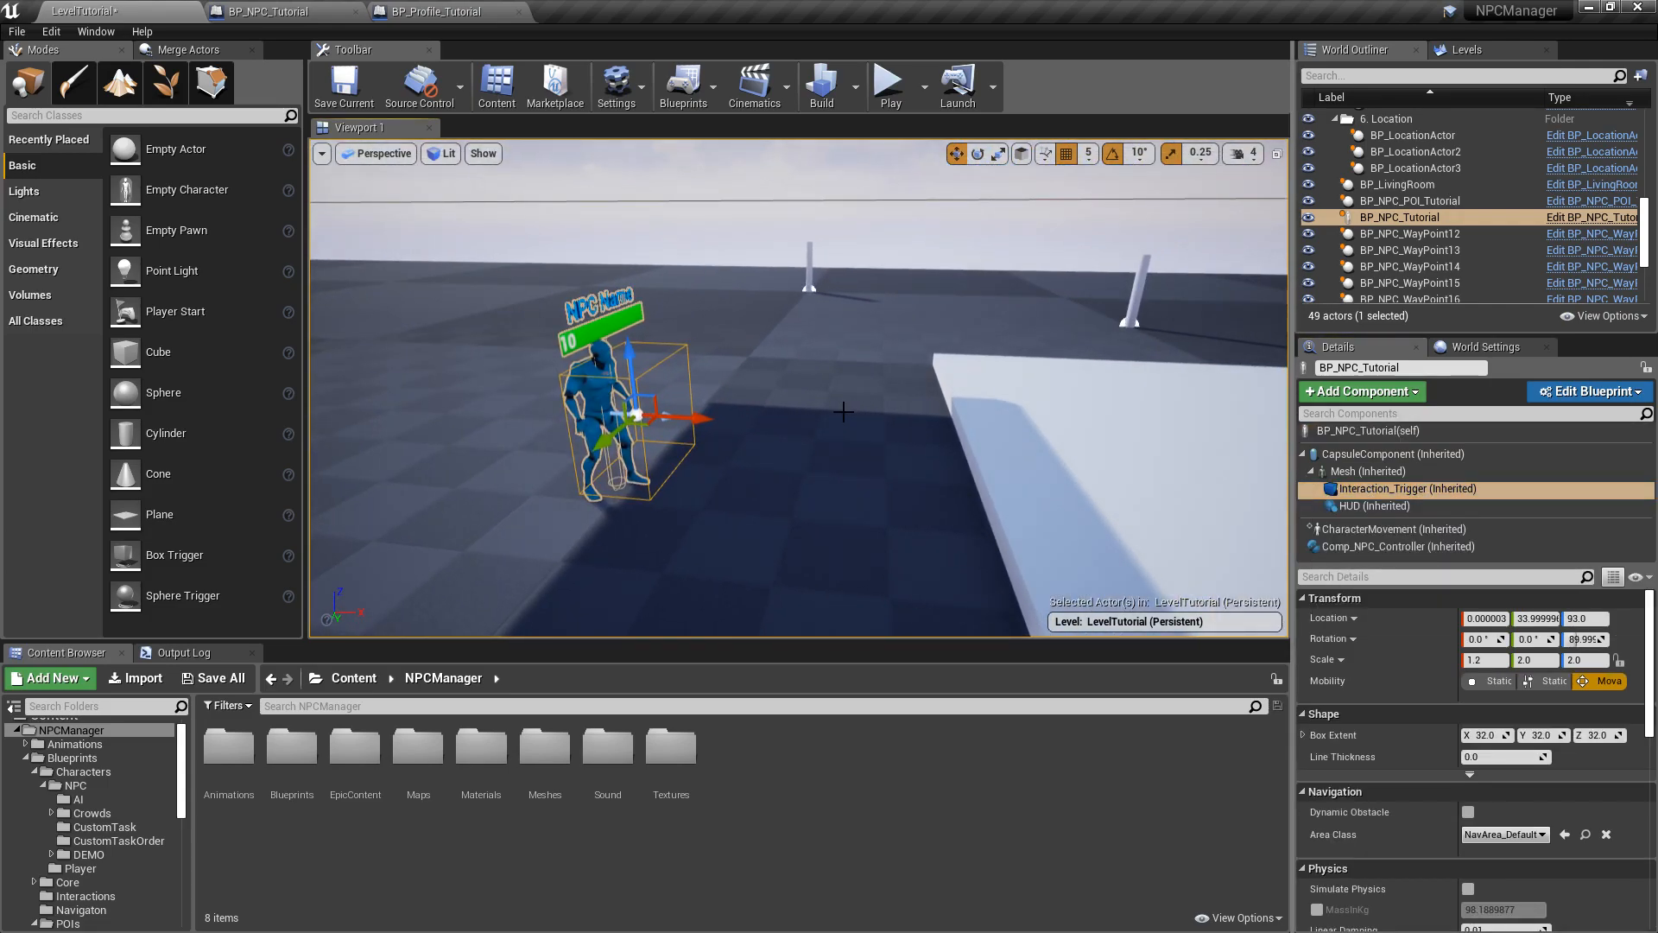
key("r")
left_click_drag(696, 420, 710, 423)
left_click_drag(602, 444, 593, 451)
- Move the Interaction_Trigger box forward in front of the NPC, to a Y location of about 49, and clear the selection
right_click_drag(778, 372, 736, 393)
key("a")
key("d")
key("w")
left_click_drag(767, 388, 780, 390)
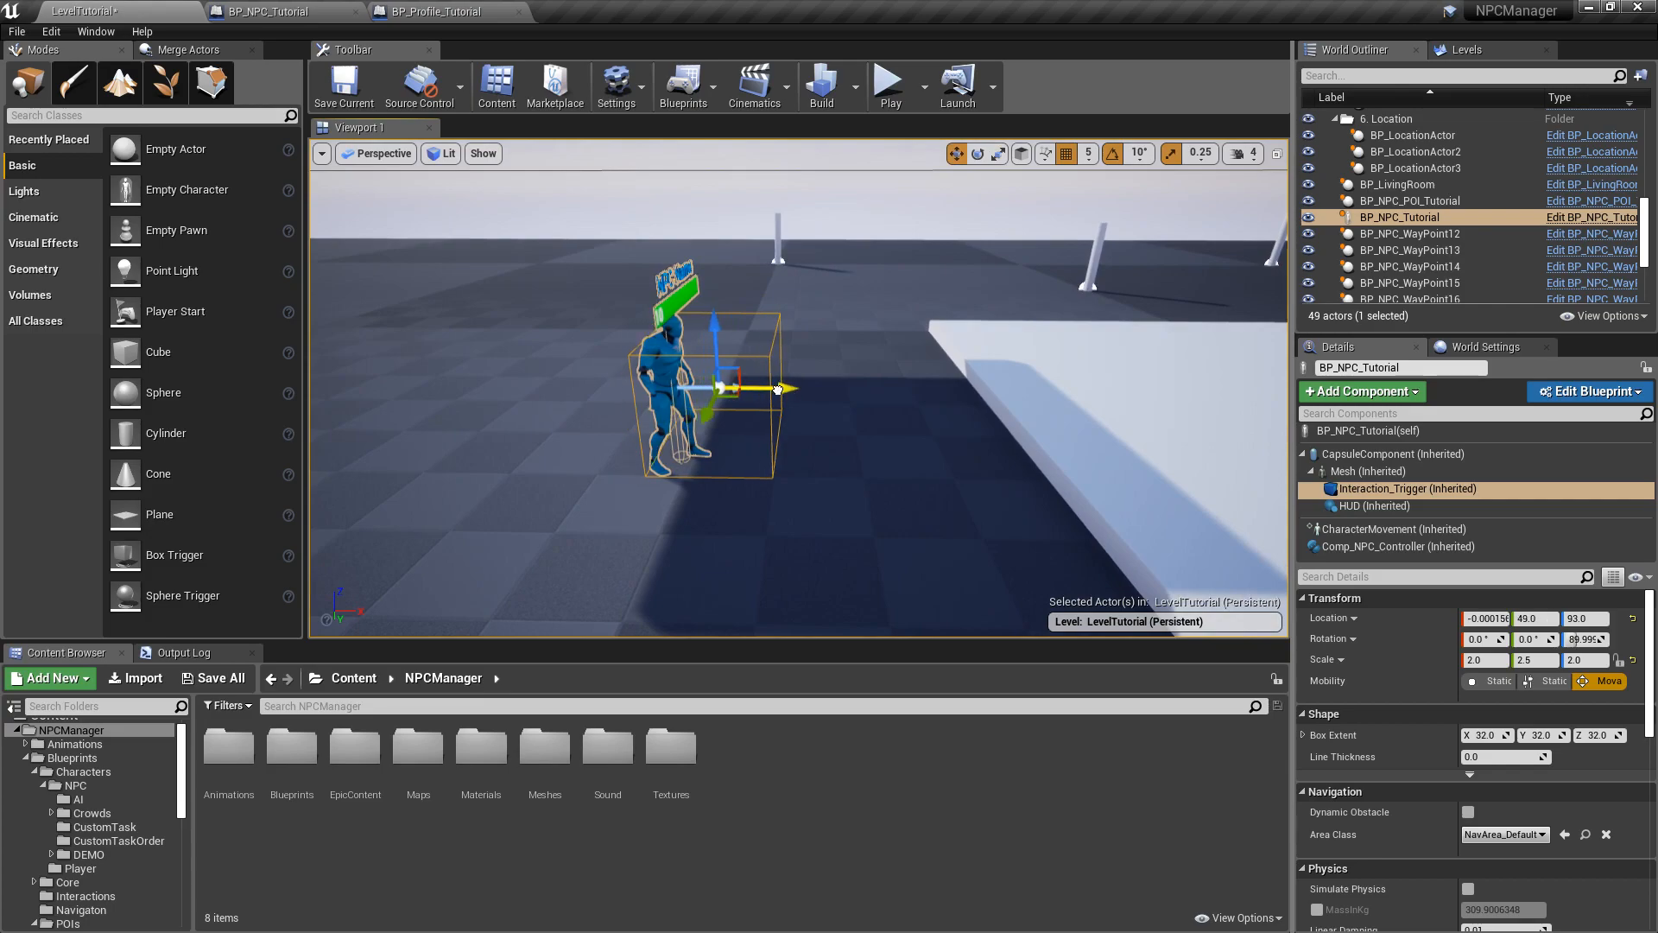
key("a")
right_click_drag(890, 379, 891, 378)
key("d")
key("Escape")
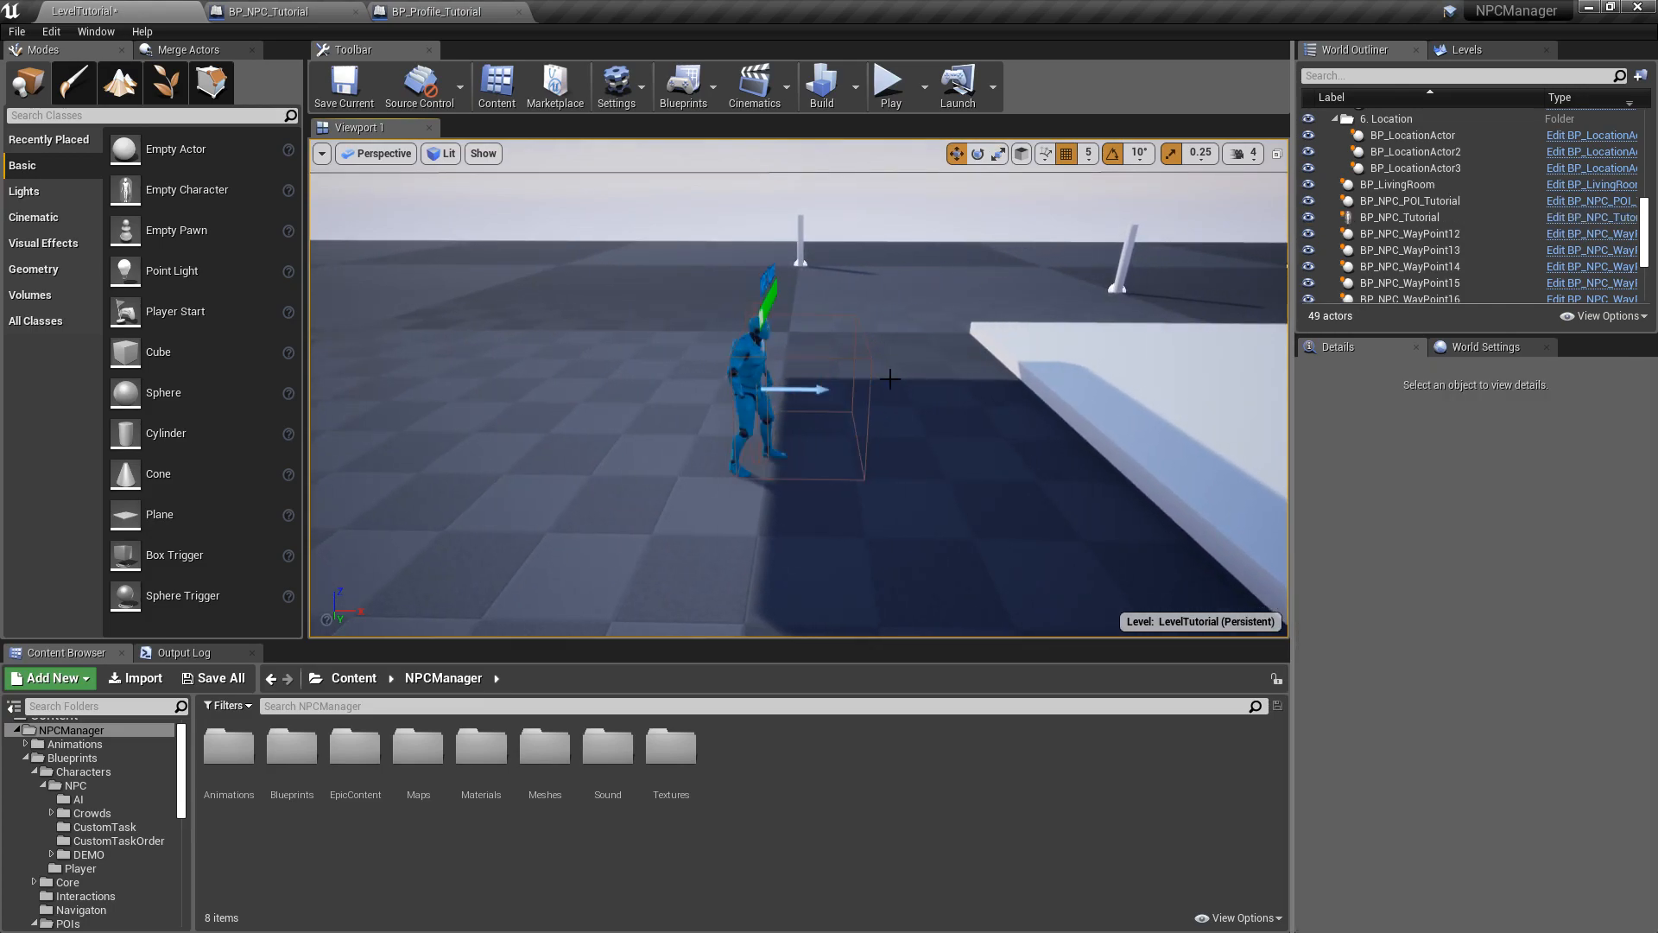
- Select the NPC to examine its interaction trigger box near the bounding box, and clear the selection
left_click(735, 351)
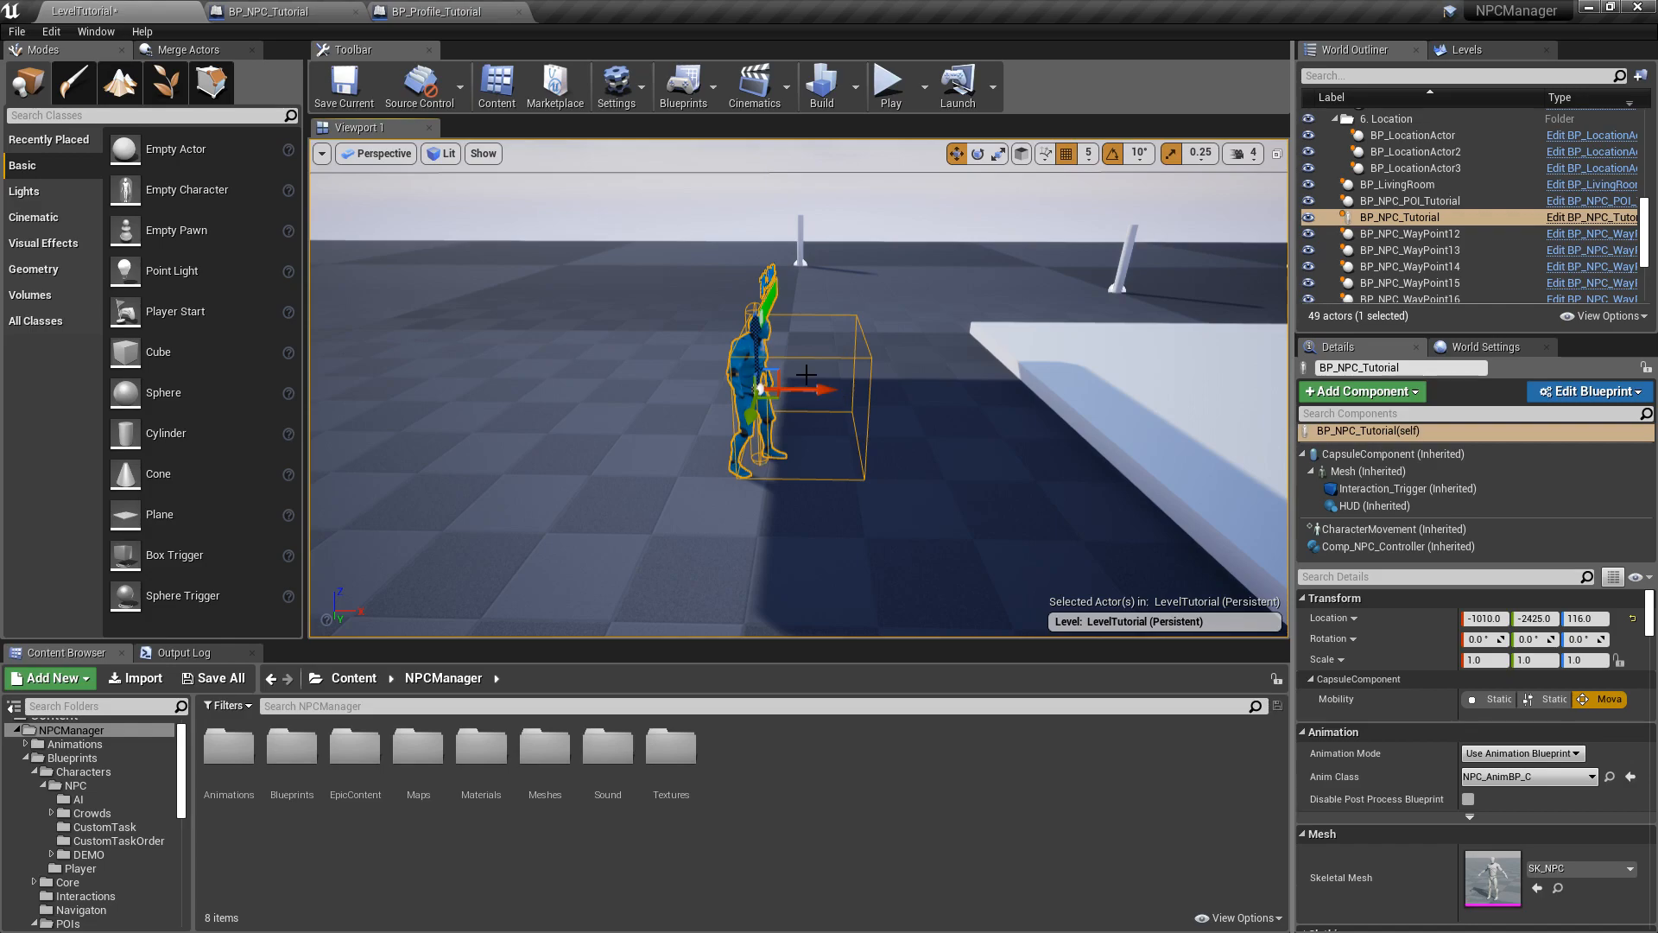
right_click_drag(807, 374, 807, 374)
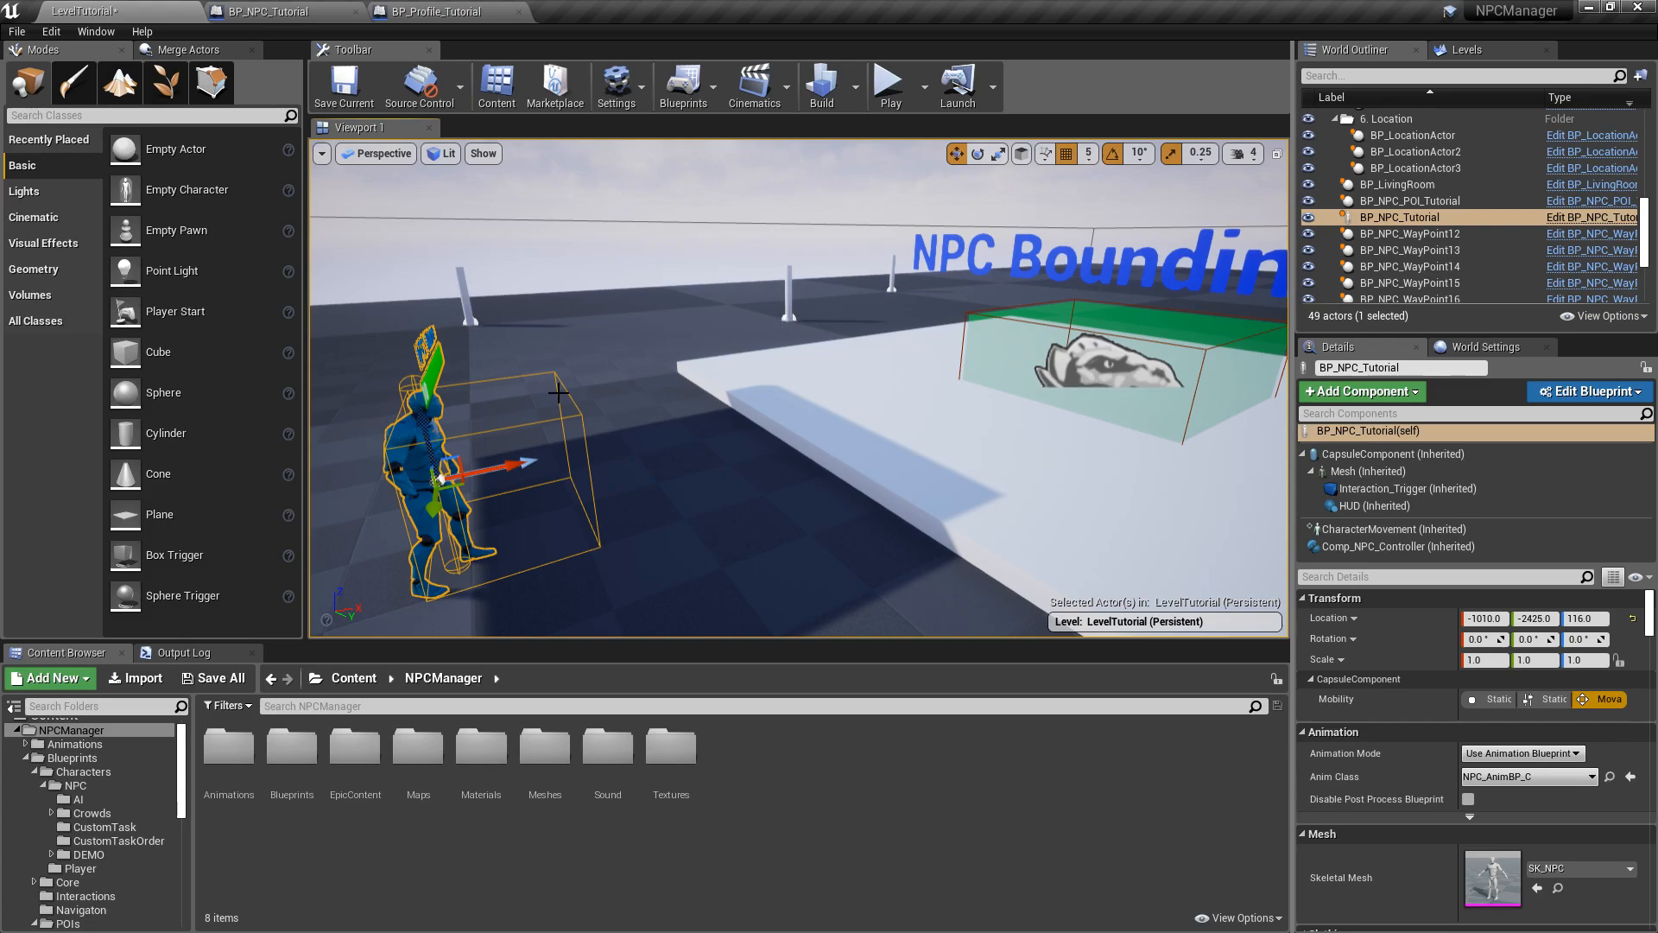
key("Escape")
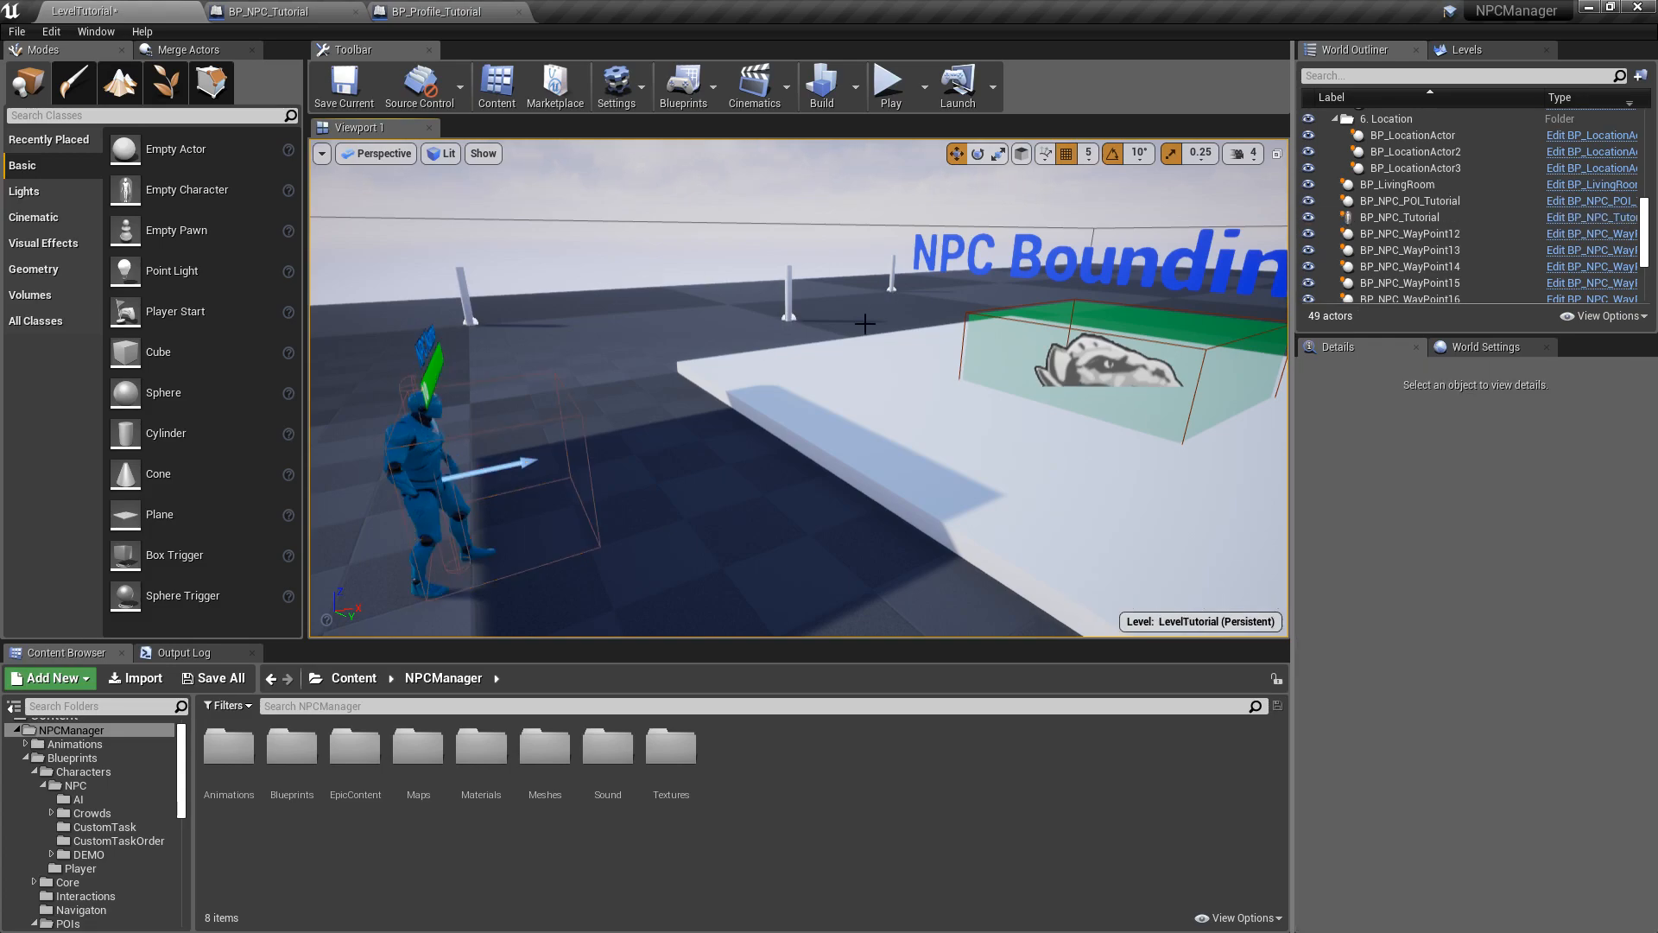
- Duplicate the blue BP_NPC_Tutorial character and place the copy beside it along Y, at a Y location of about -2215
left_click(413, 429)
key("f")
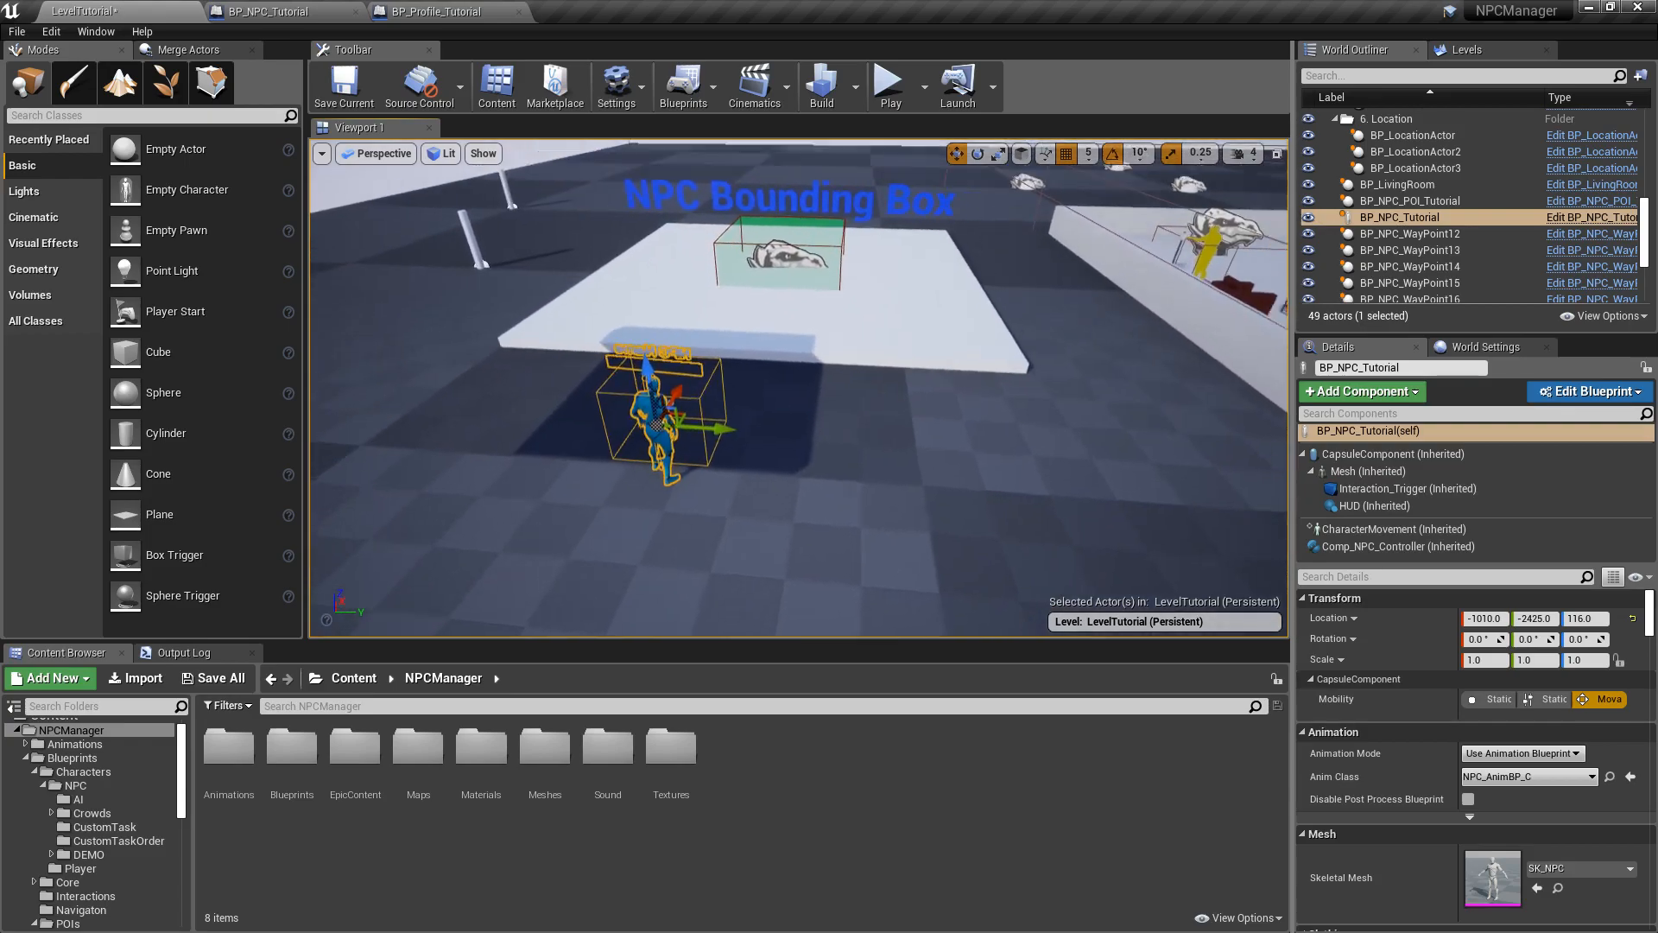
left_click_drag(717, 459, 867, 465, "alt")
key("d")
right_click_drag(866, 466, 380, 483)
key("d")
key("w")
key("w")
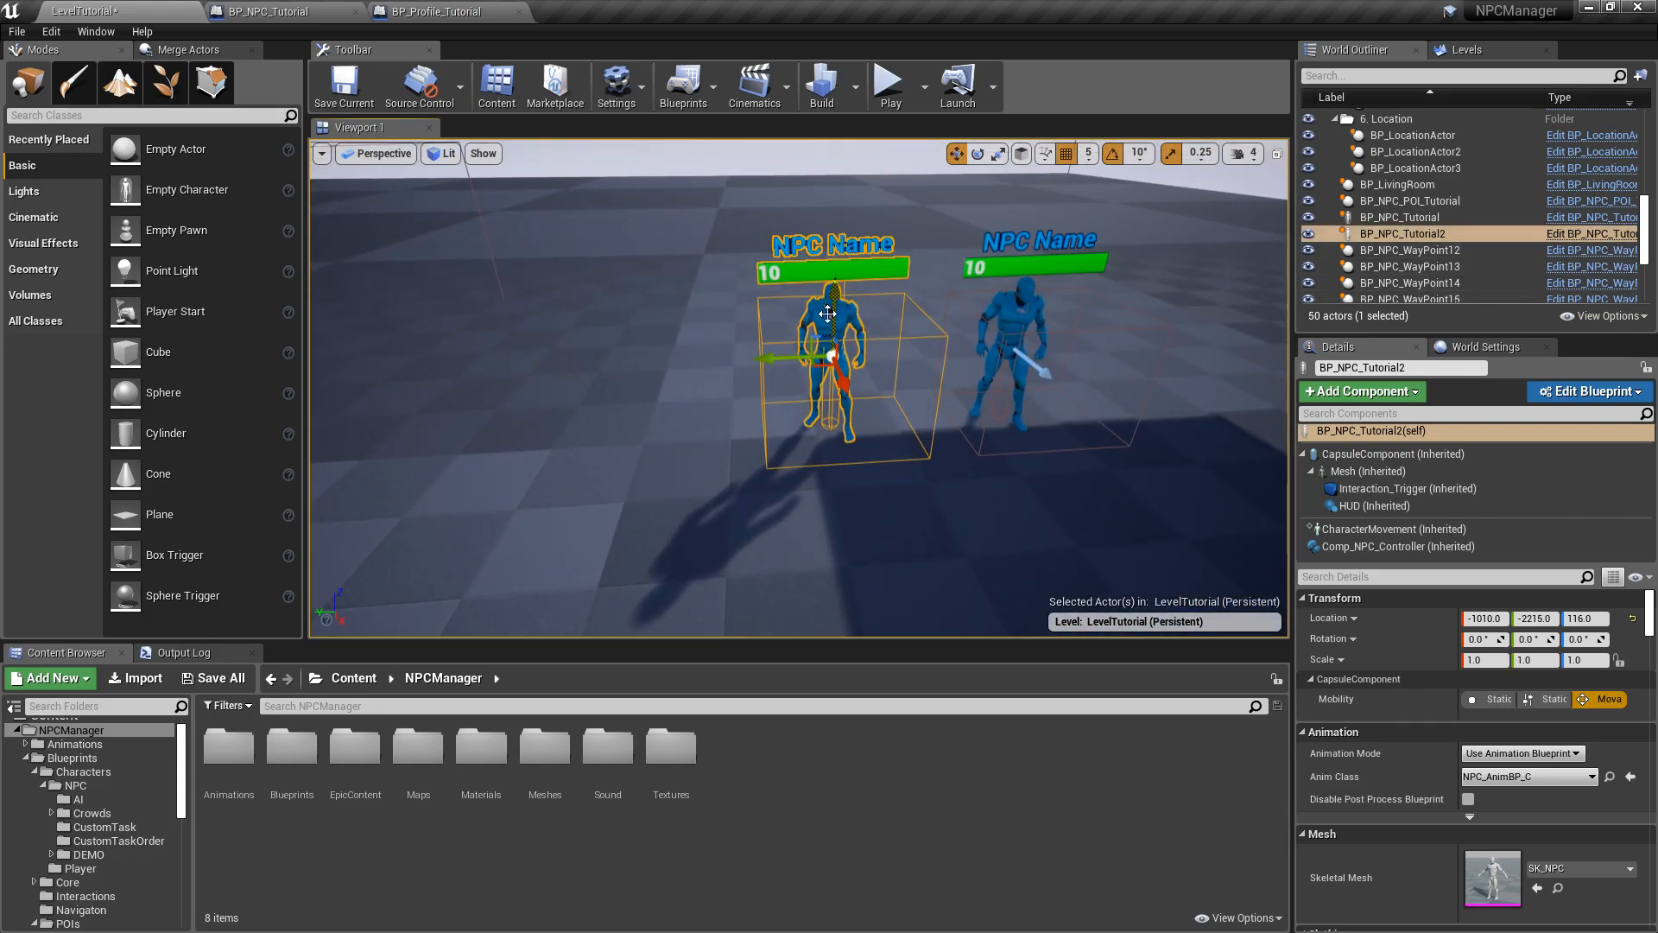
- Change the Element 0 material on the duplicated NPC's Mesh to M_UE4Man_Body_Green
left_click(1371, 472)
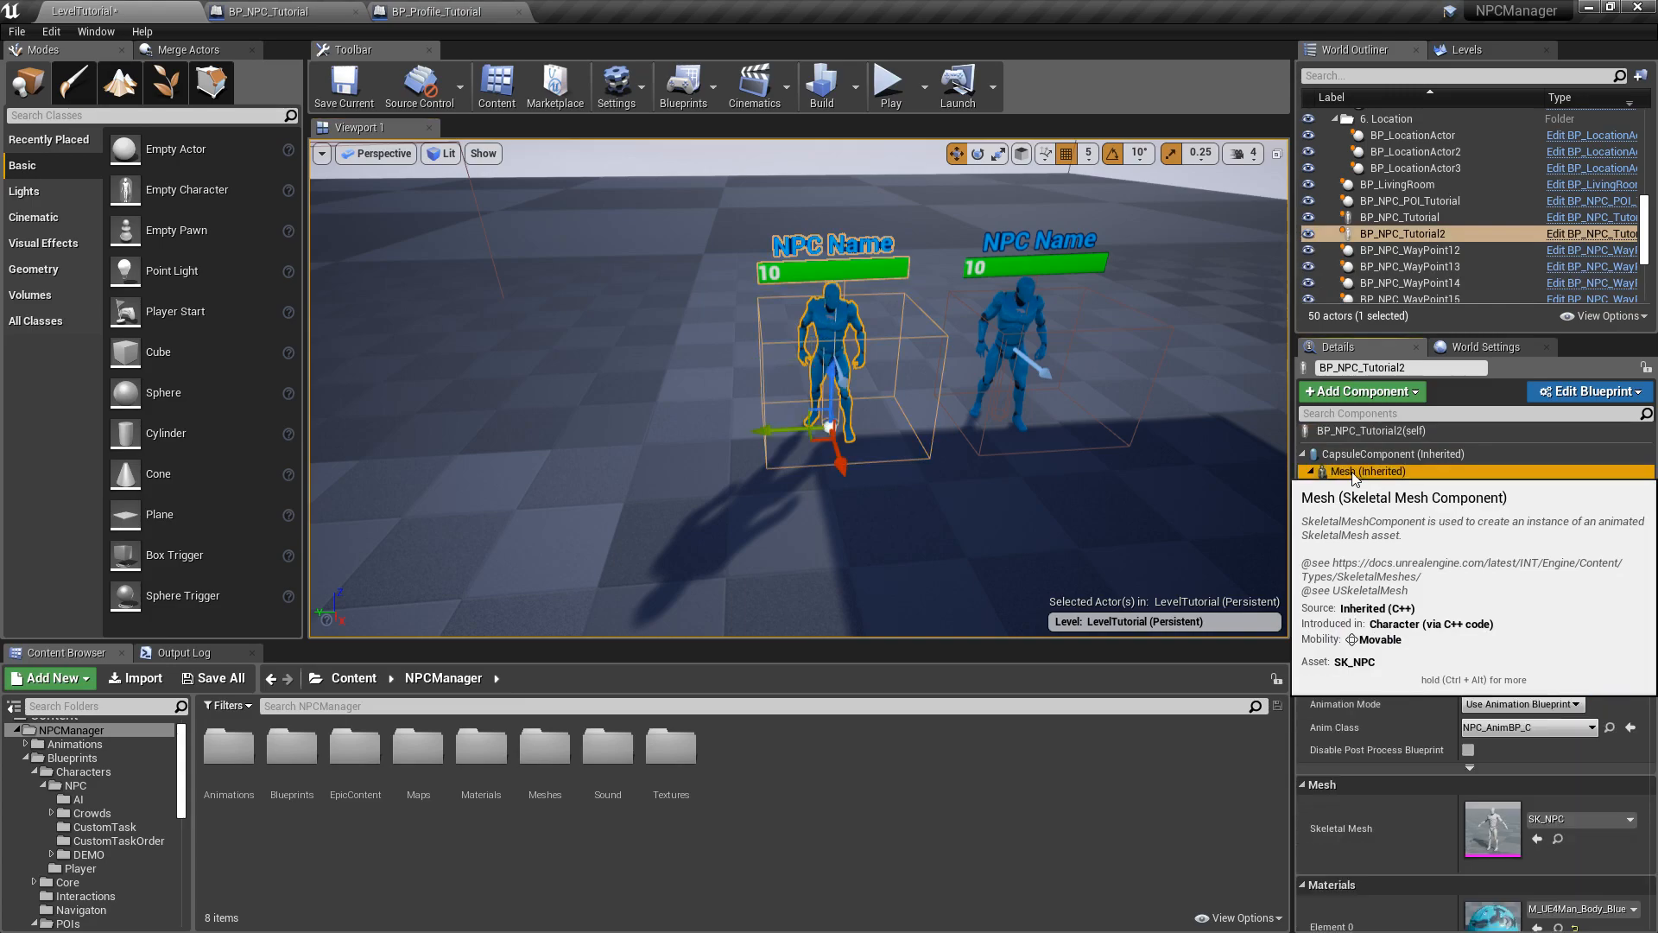
left_click_drag(1650, 631, 1652, 673)
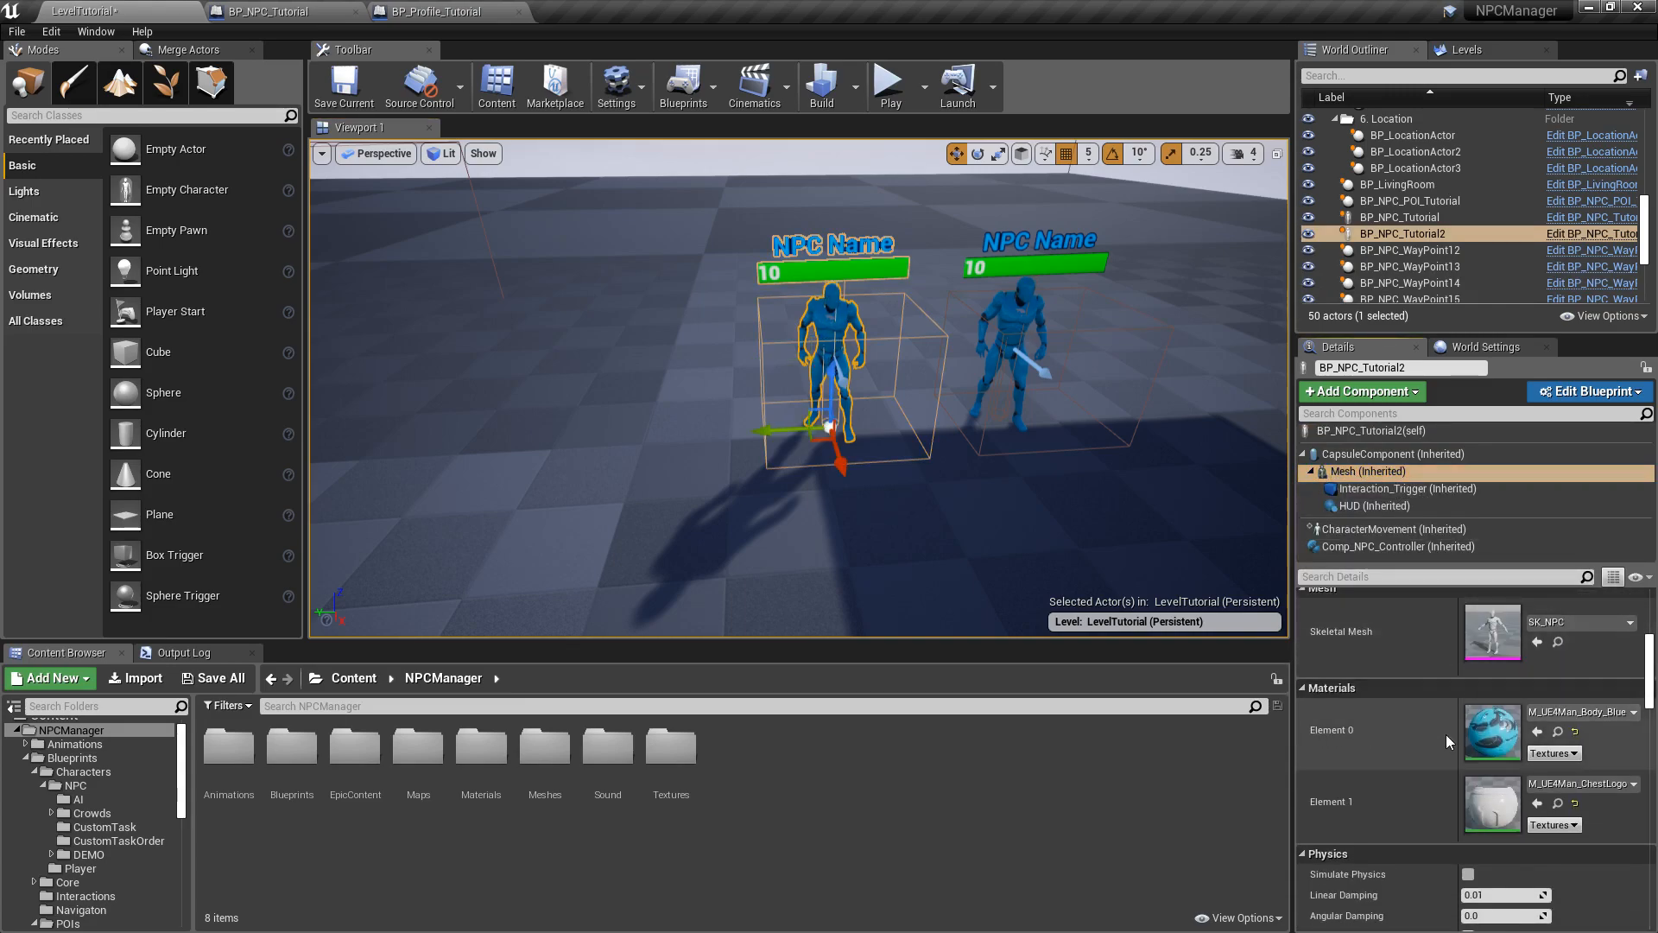
left_click_drag(1460, 734, 1410, 733)
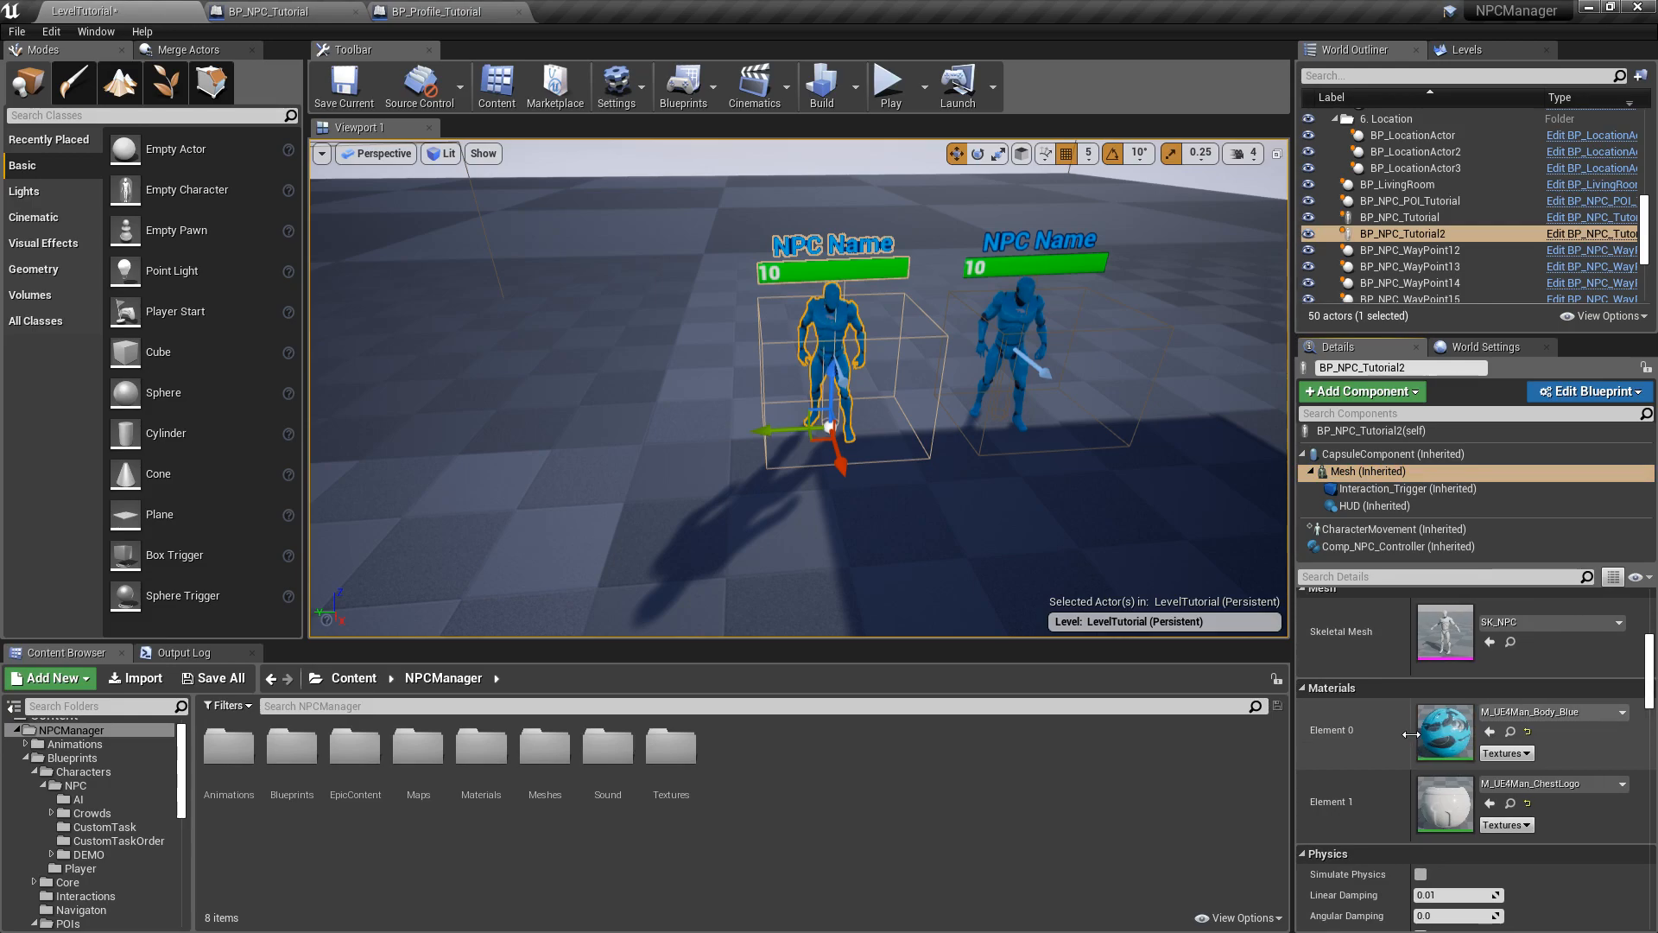
left_click(1546, 712)
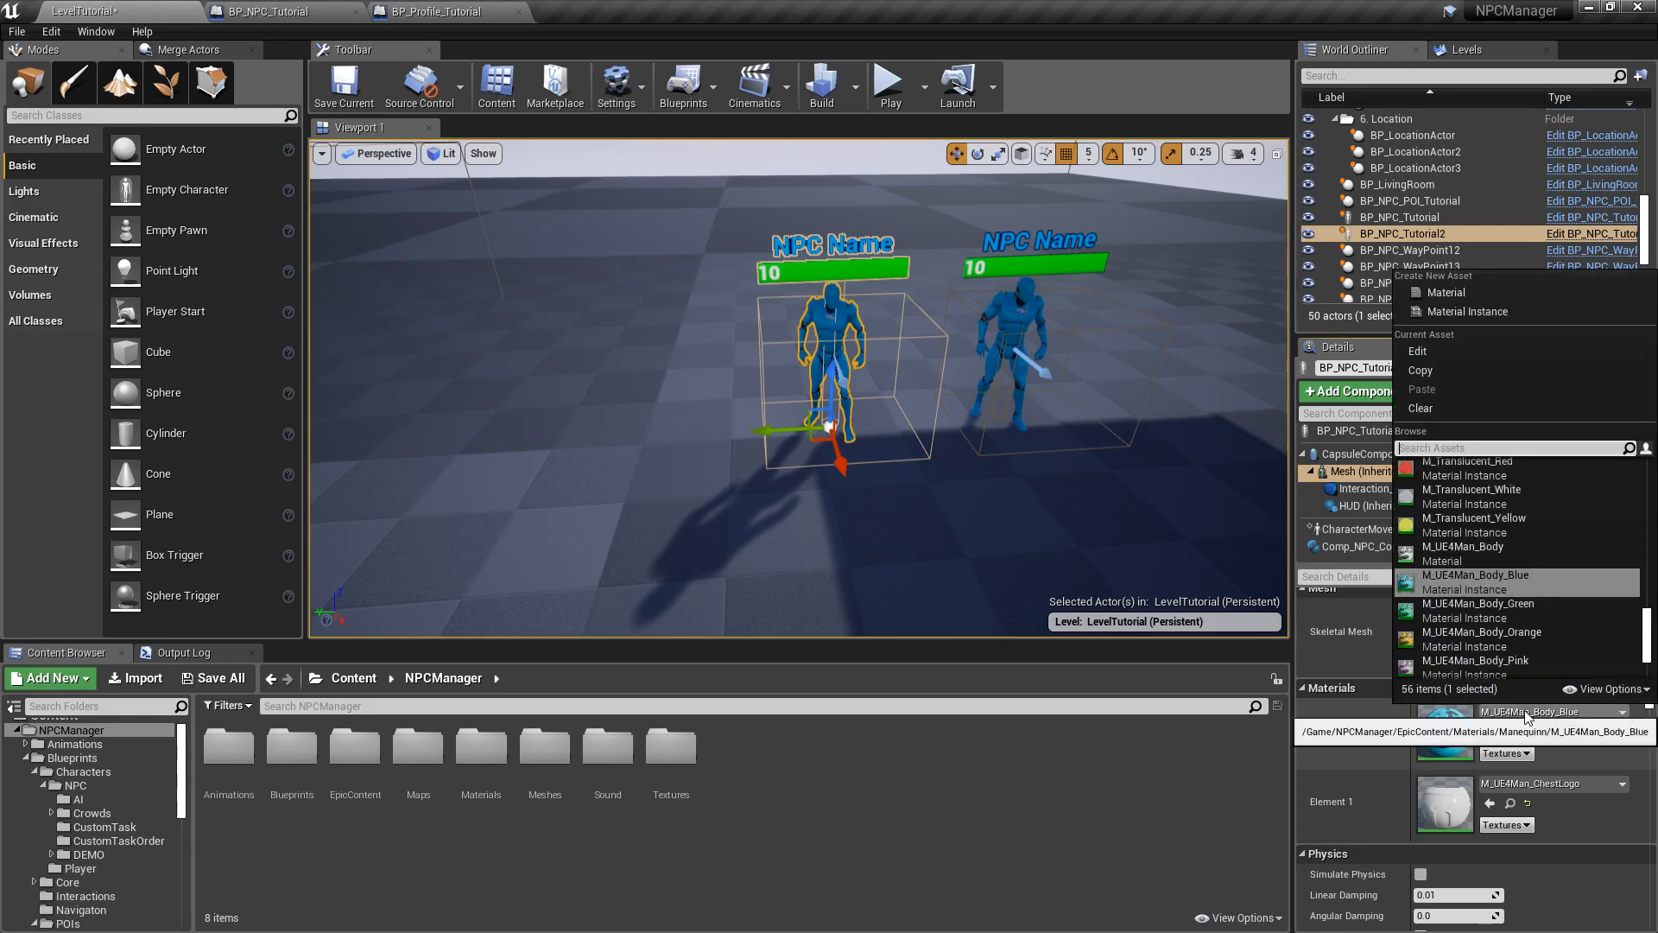
left_click(1522, 611)
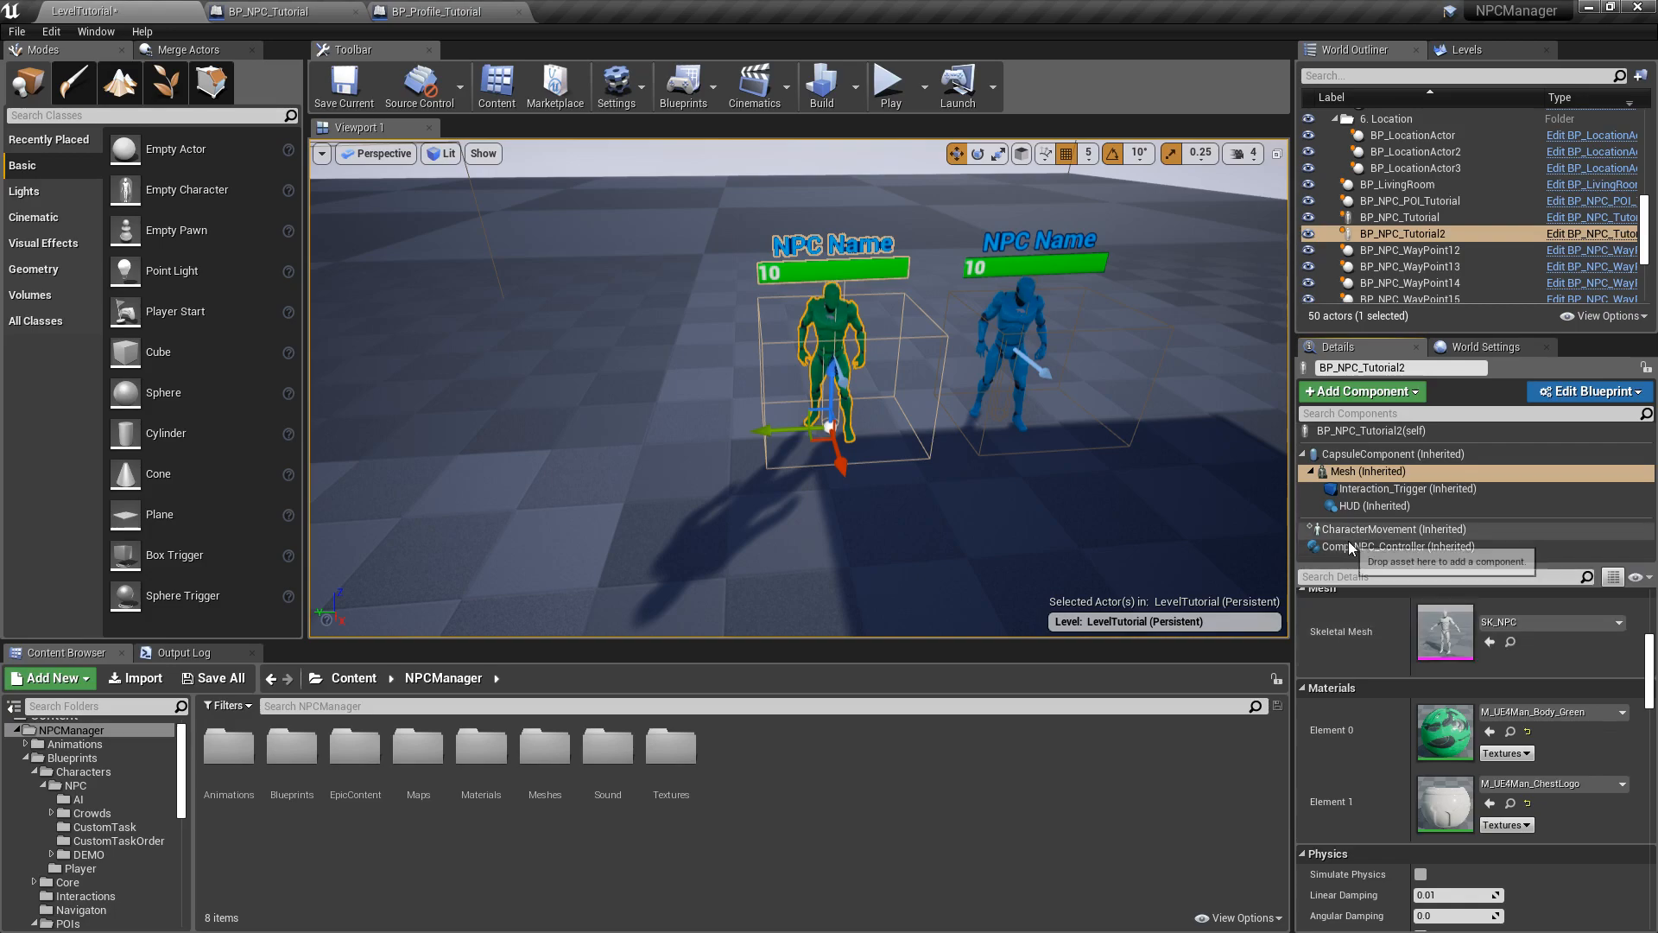
- Set the Voice ID of the green NPC's Comp_NPC_Controller to Male02 and save the LevelTutorial map
left_click(1379, 548)
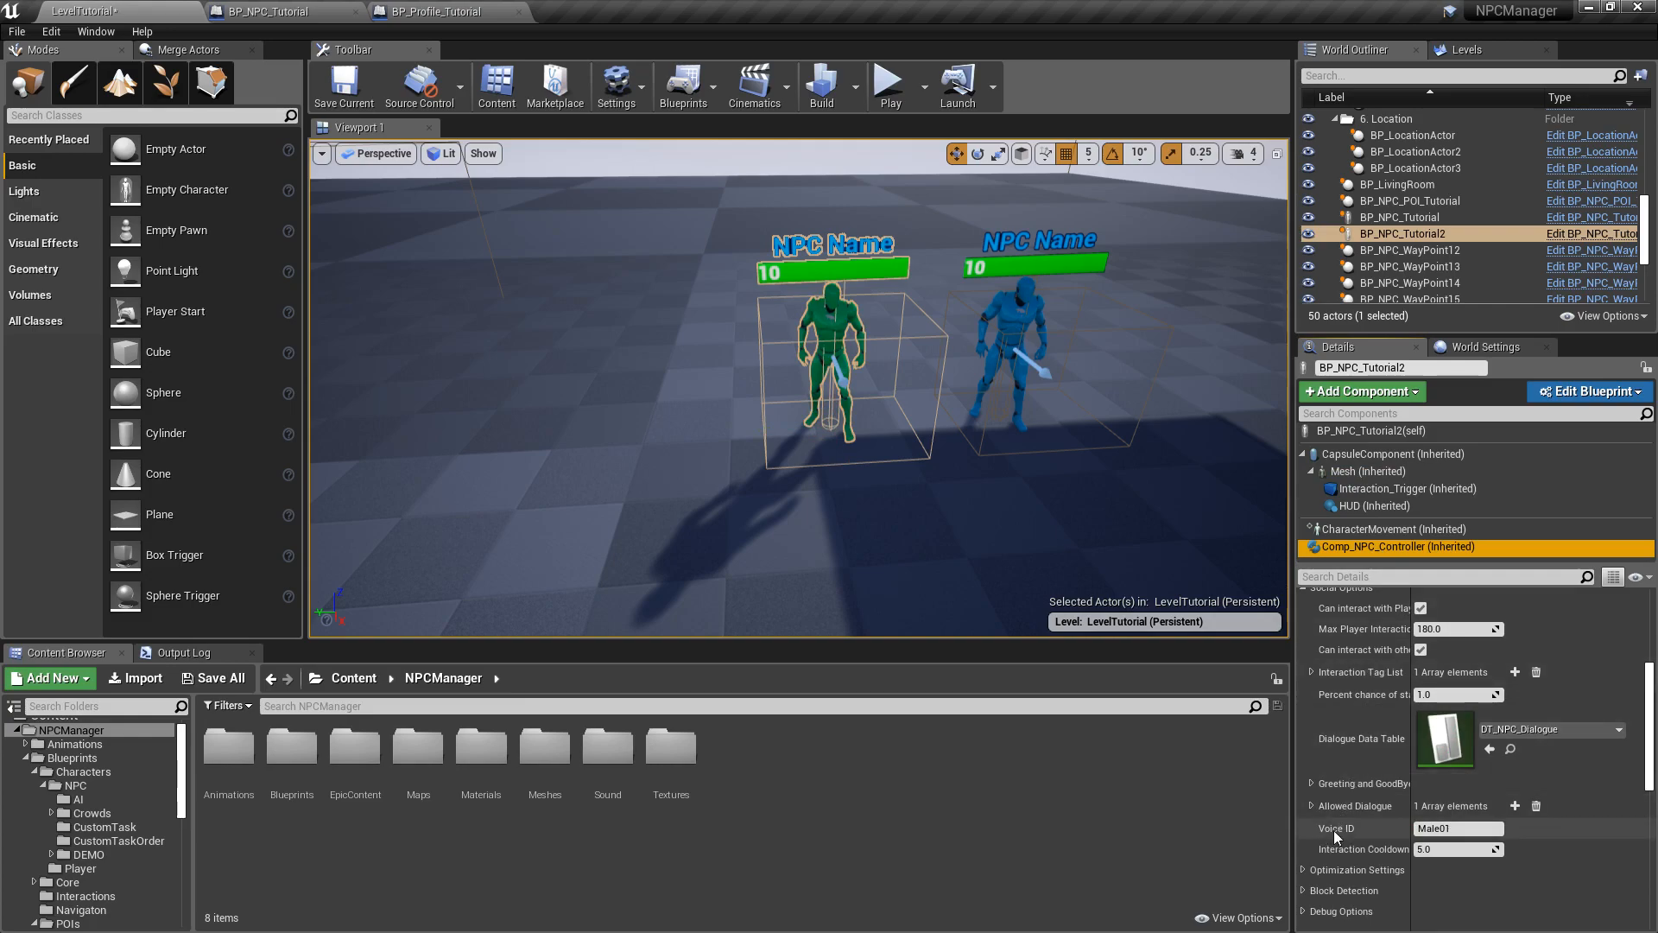
scroll(1349, 733, "up", 3)
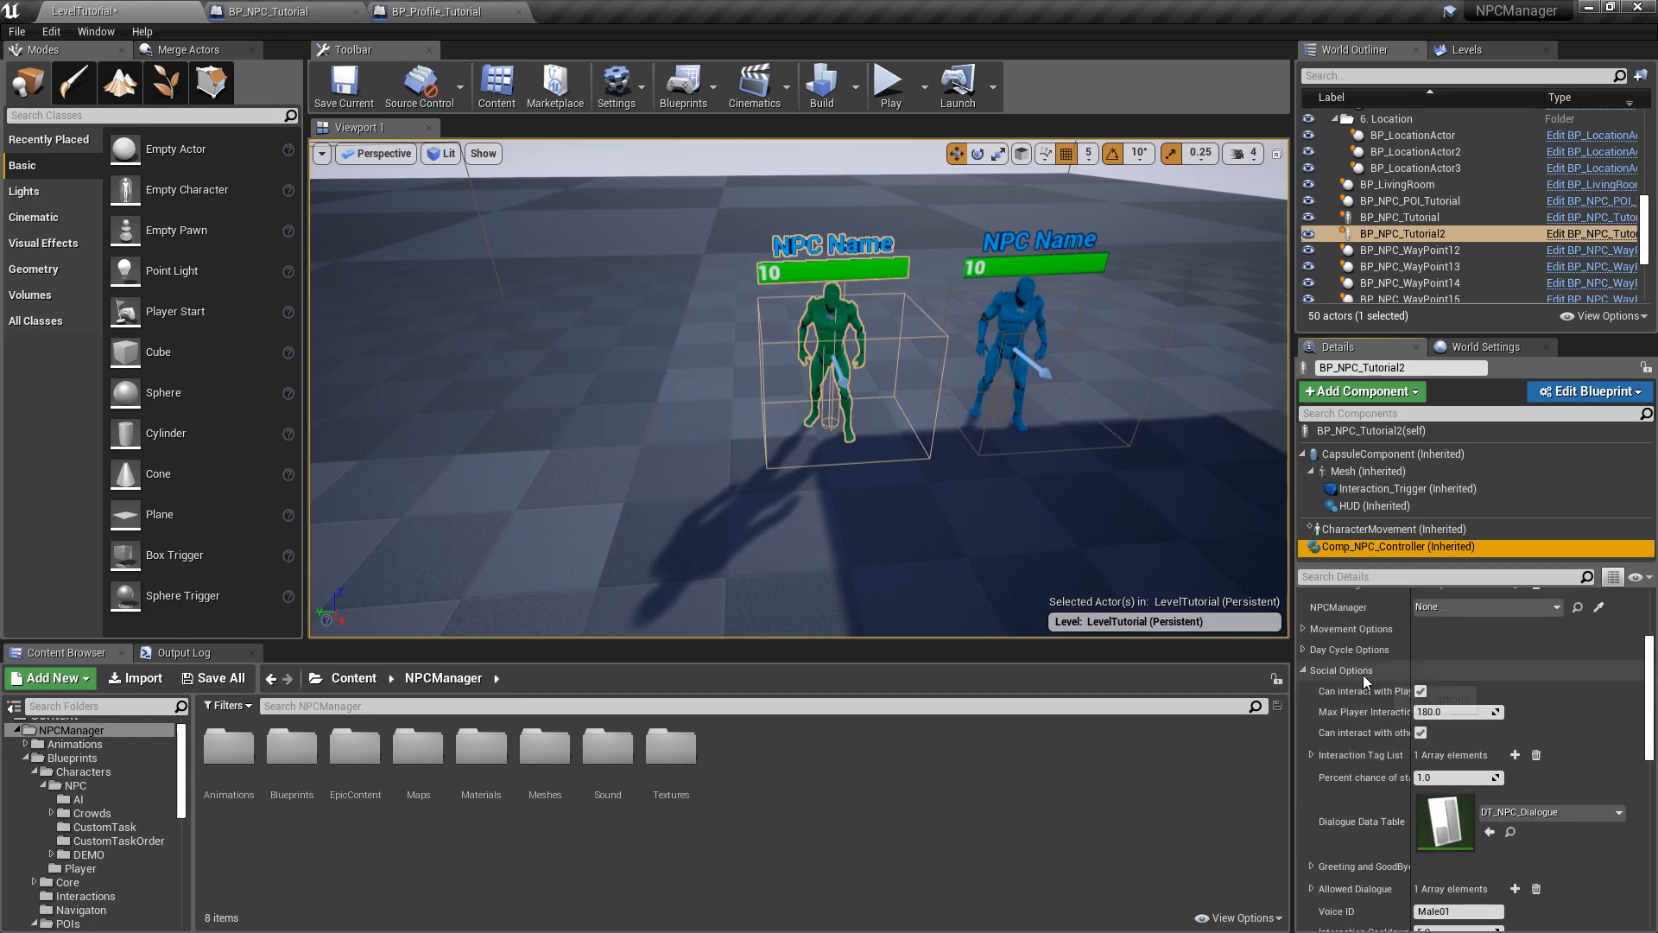
left_click_drag(1648, 678, 1615, 739)
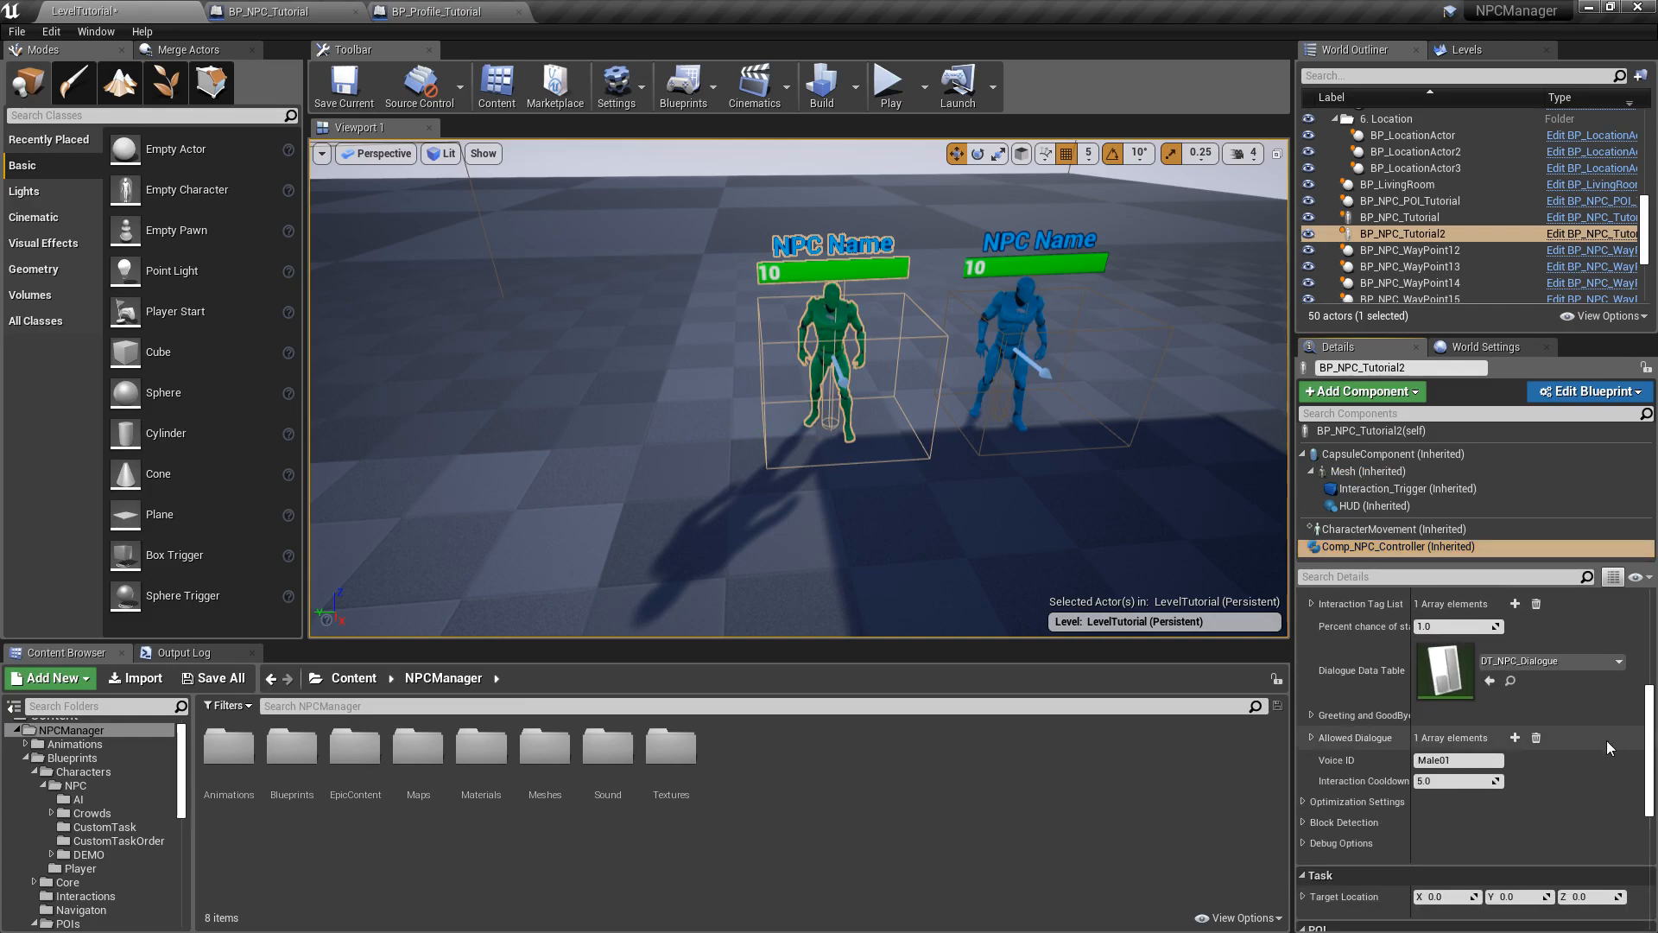
left_click(1476, 760)
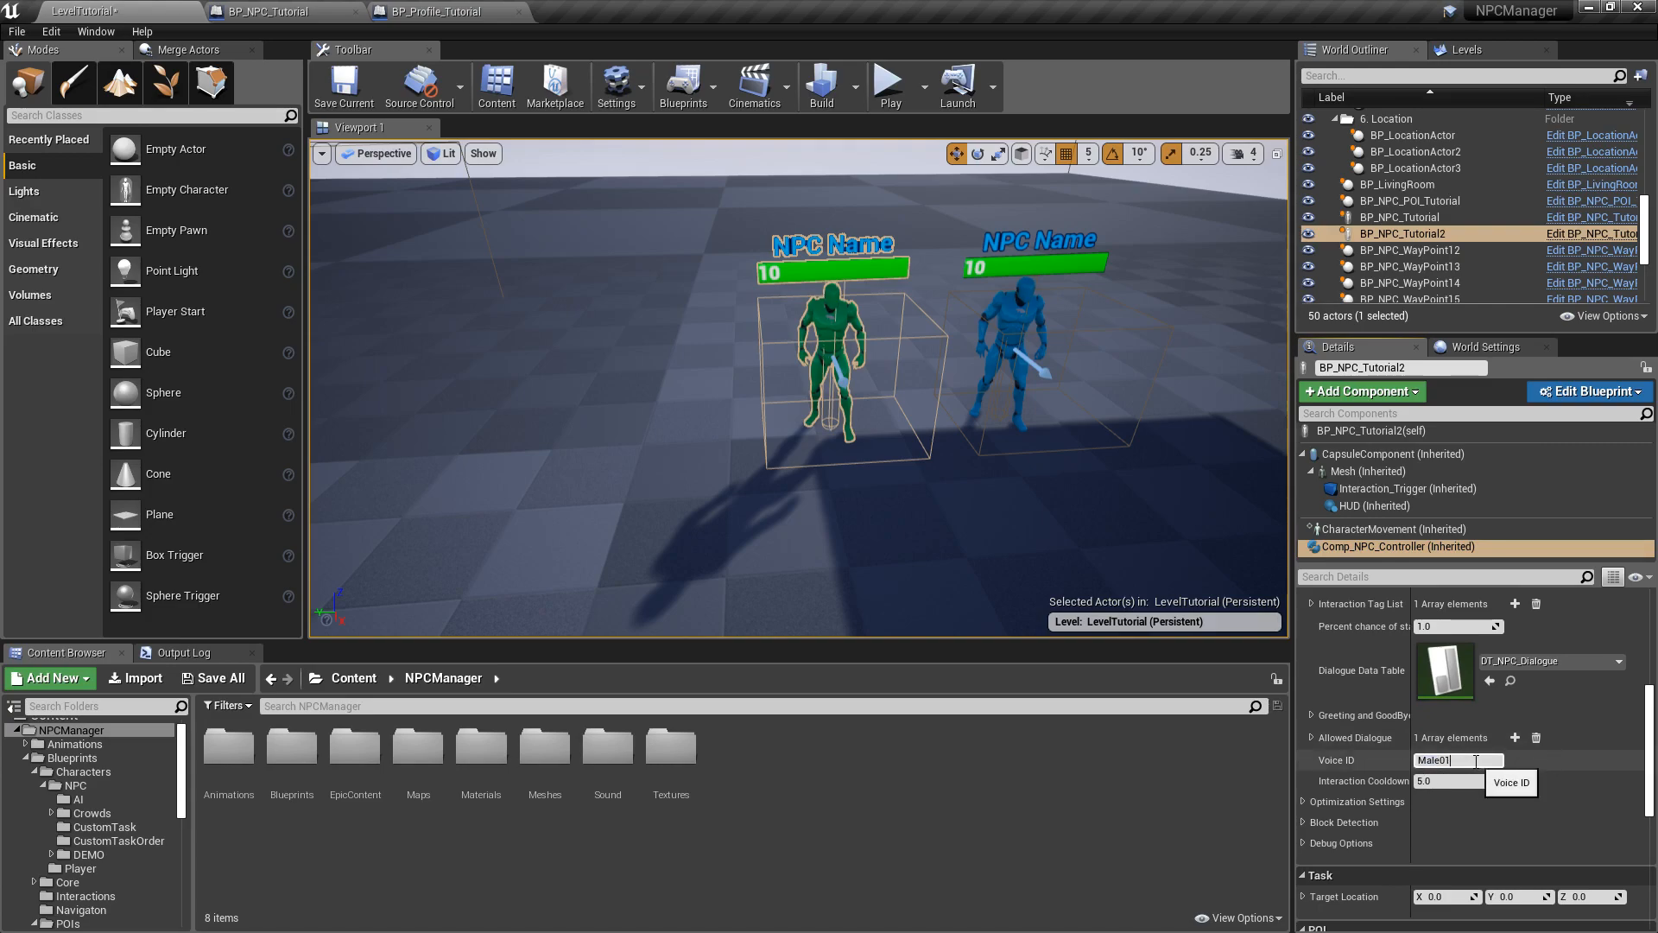
type("Male02")
key("Return")
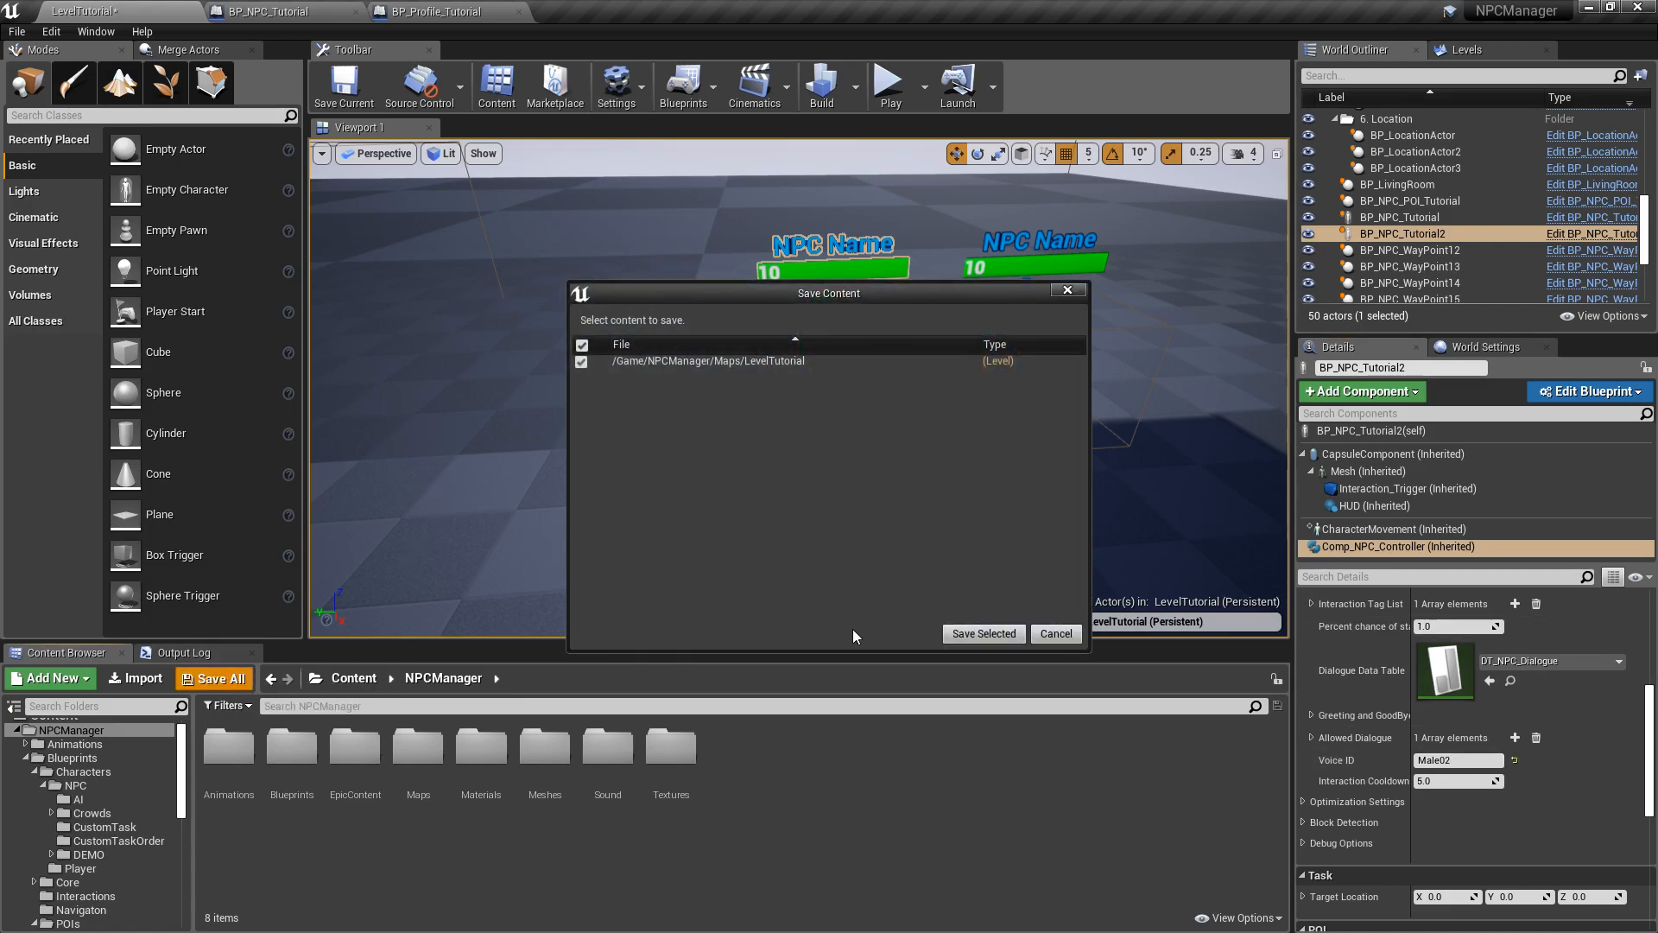
left_click(983, 633)
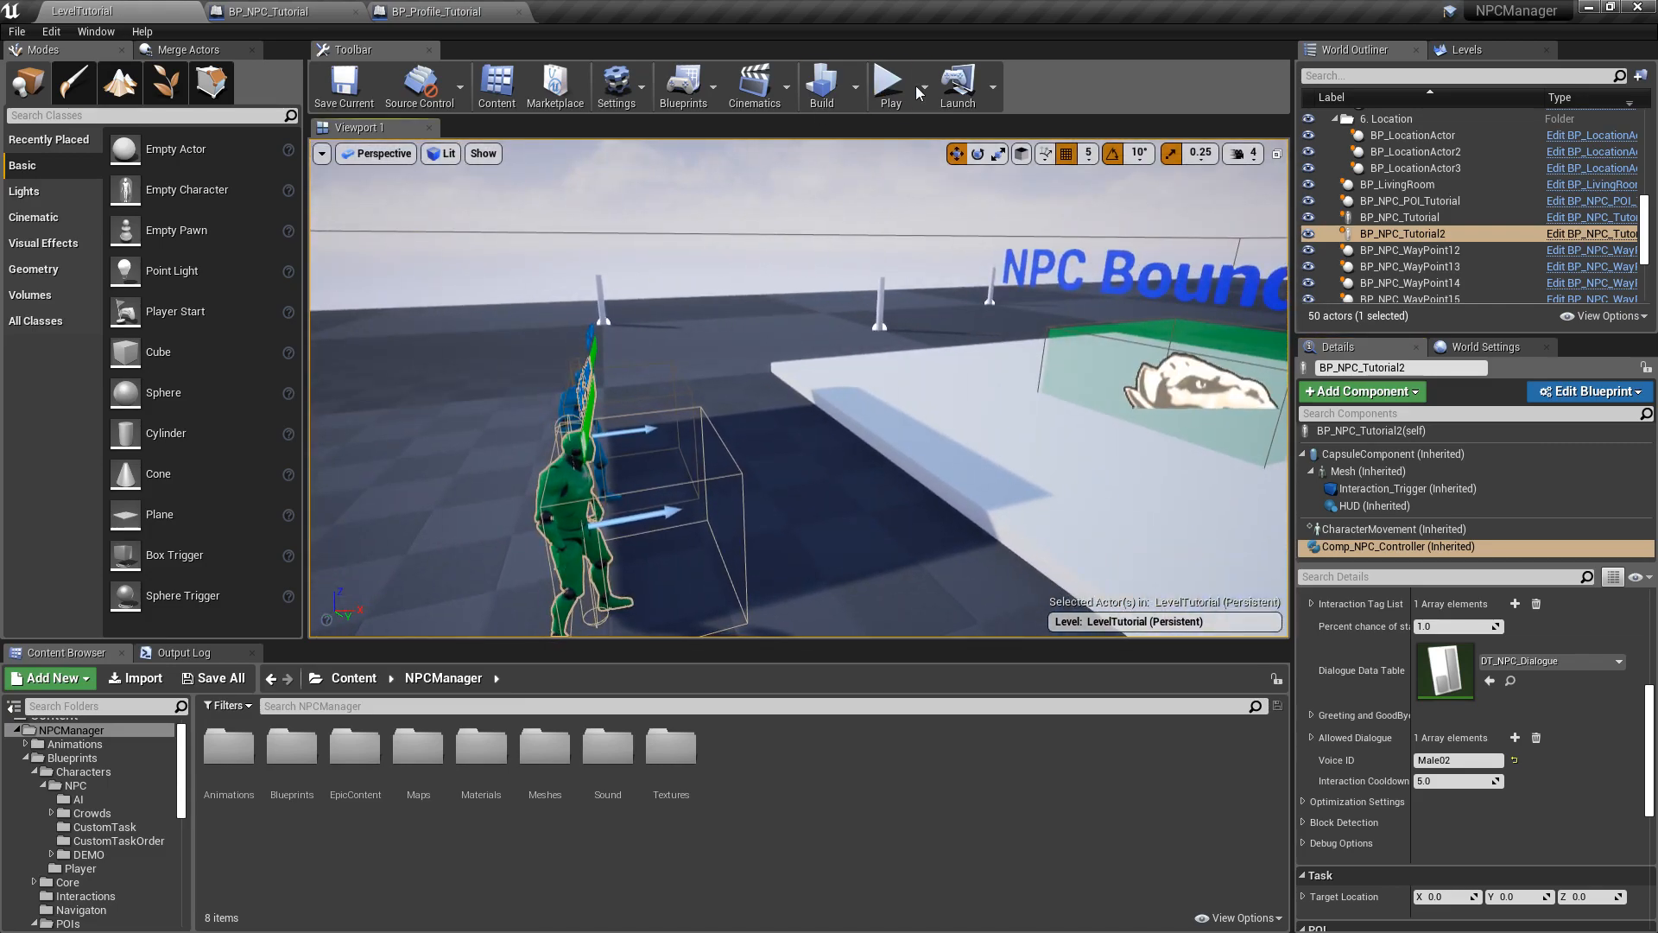
- Play the level with the player spawning at the current camera location, follow the two NPCs to watch their conversation, and stop the session
left_click(923, 86)
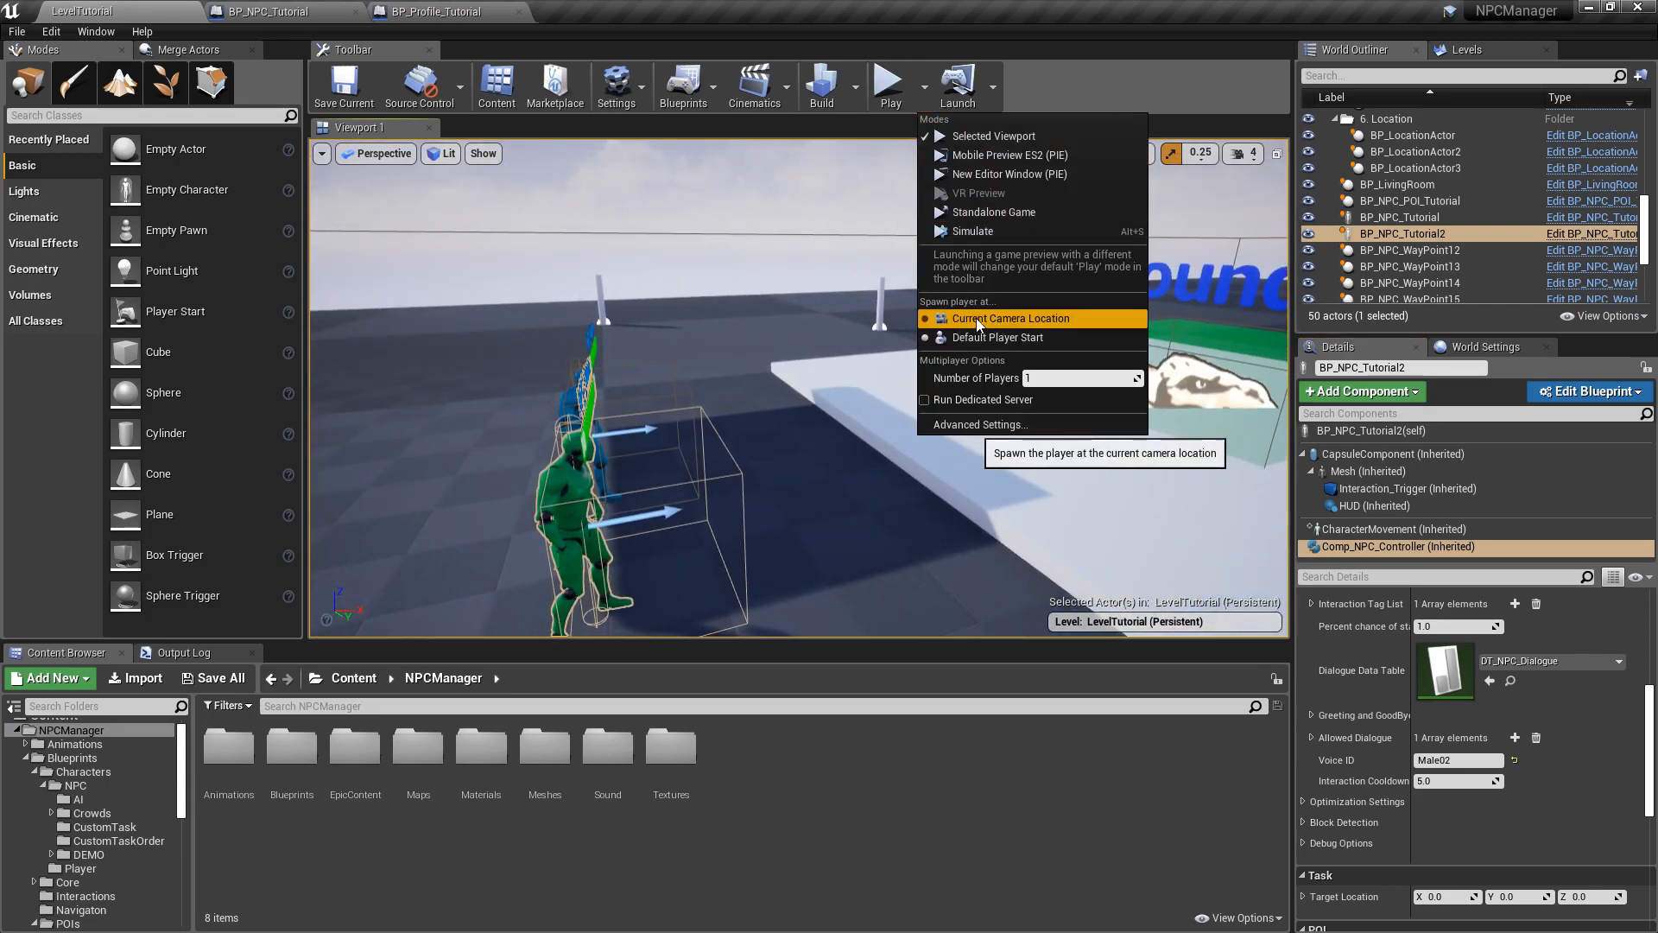
left_click(982, 317)
left_click(892, 97)
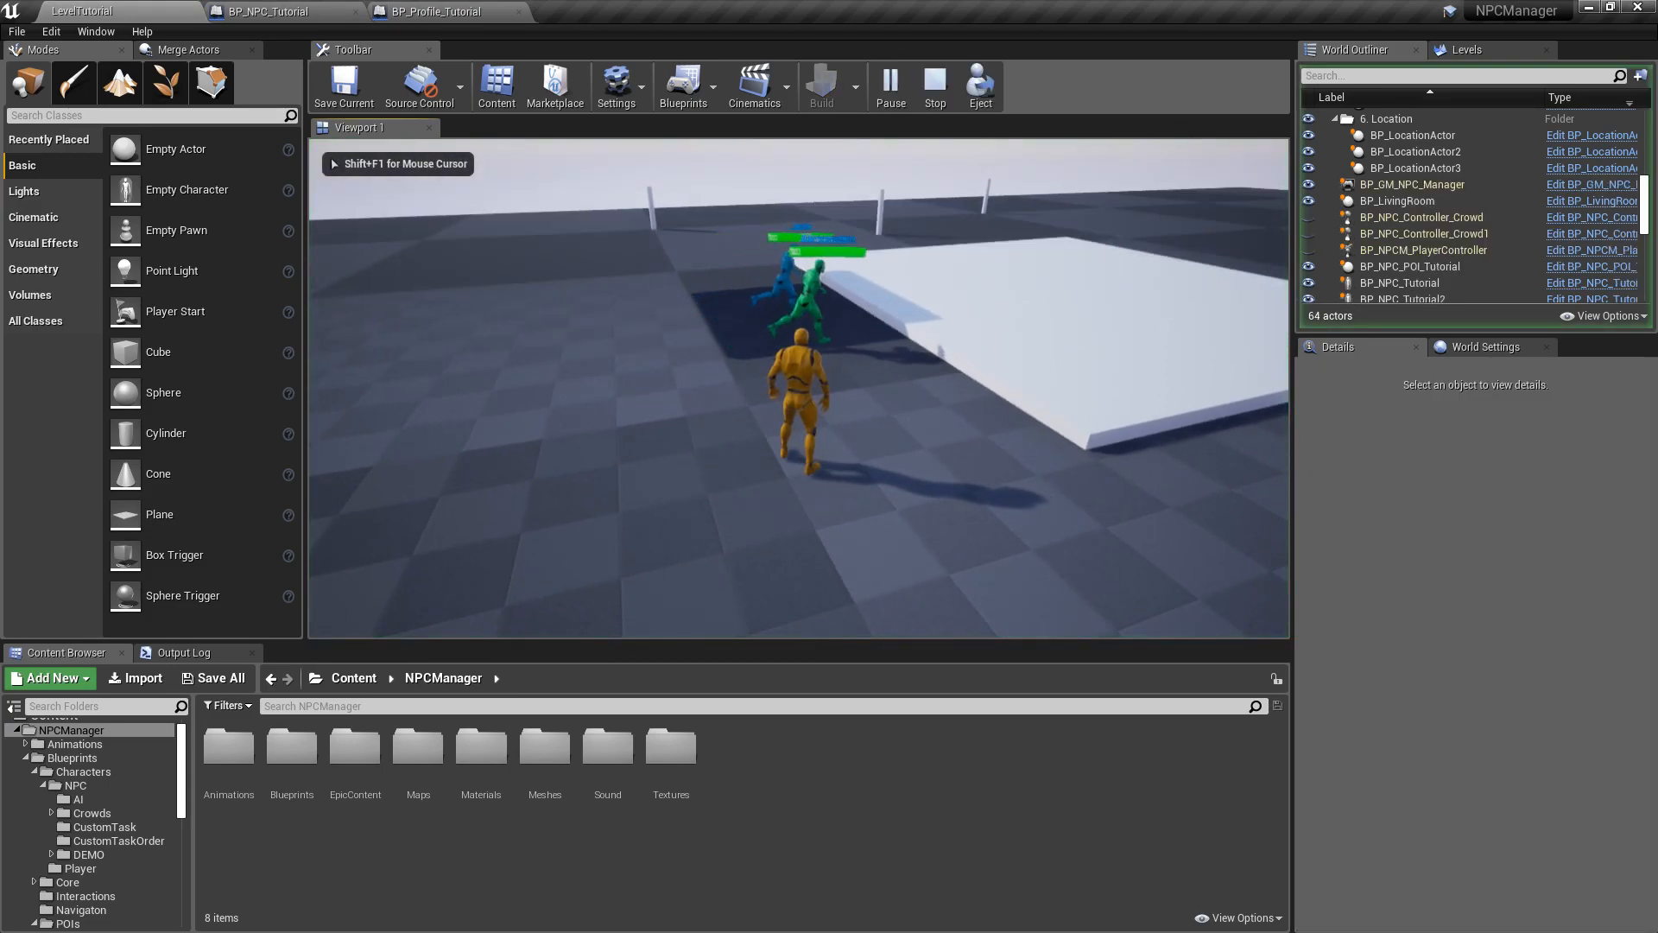
key("w")
key("d")
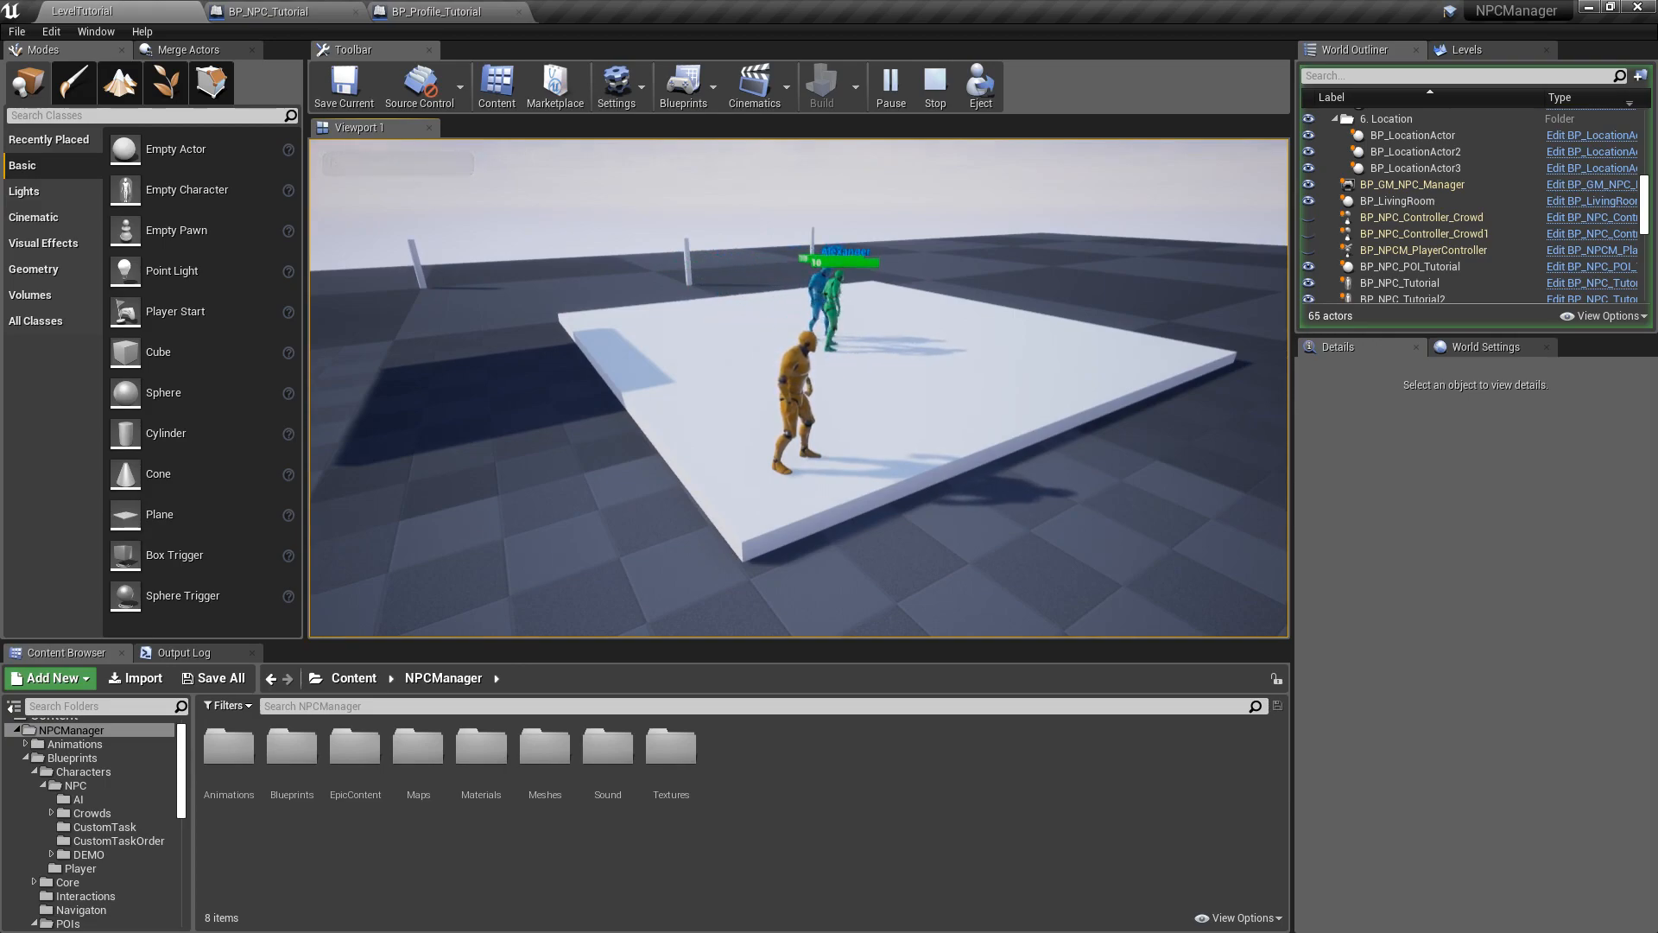
key("w")
key("d")
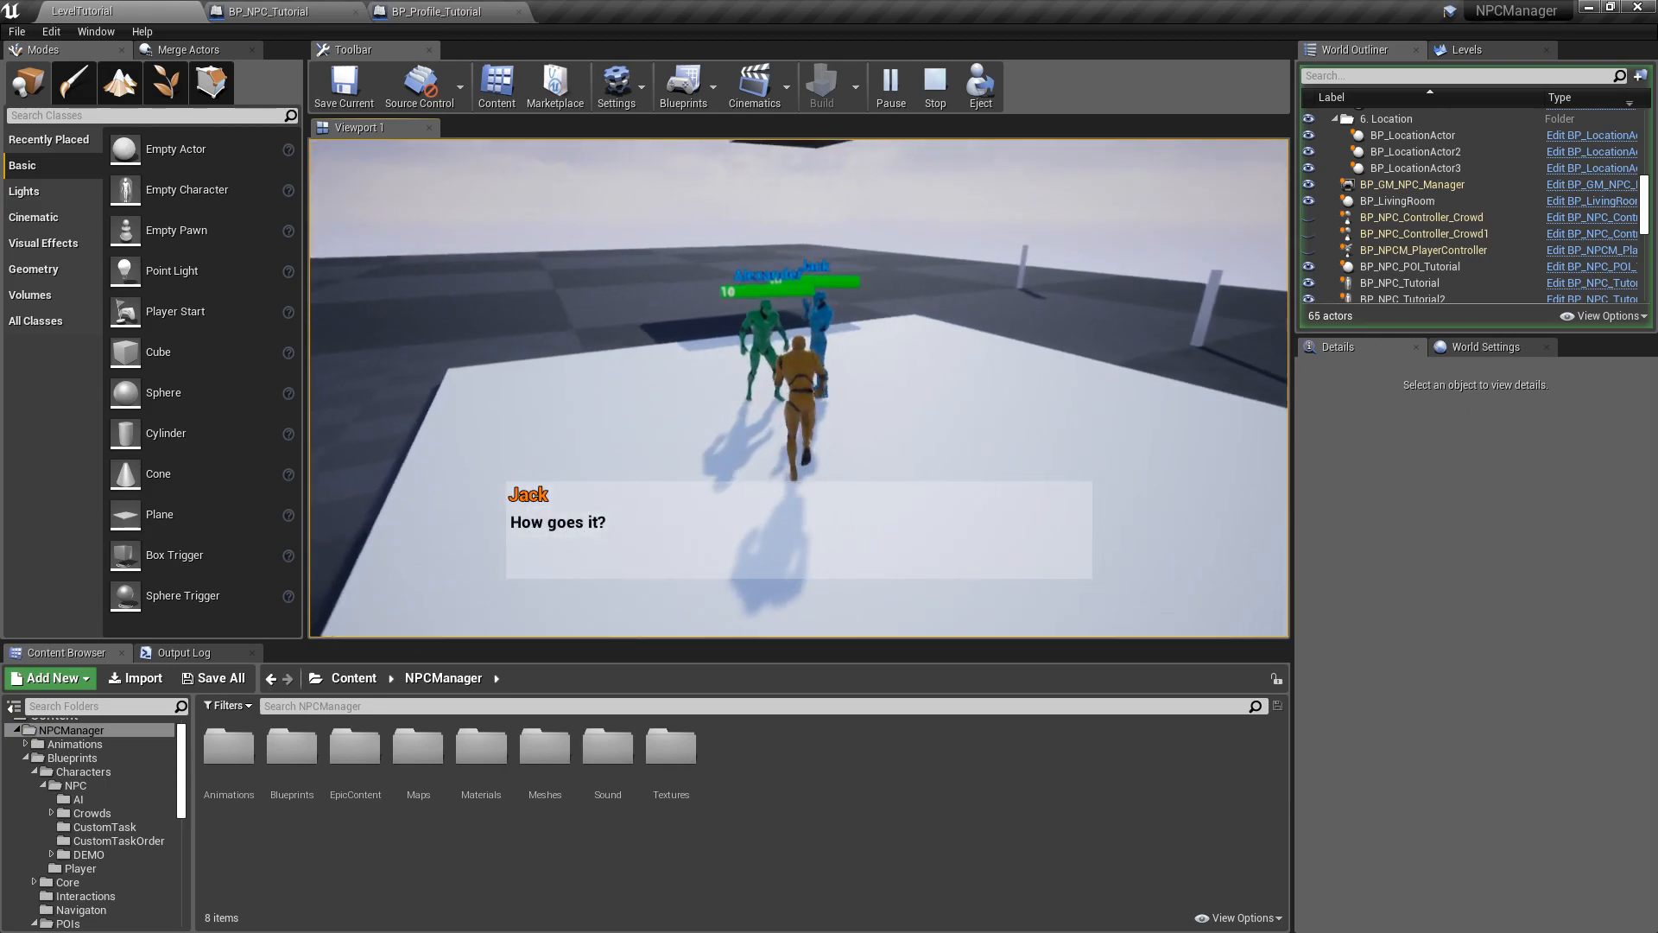
key("w")
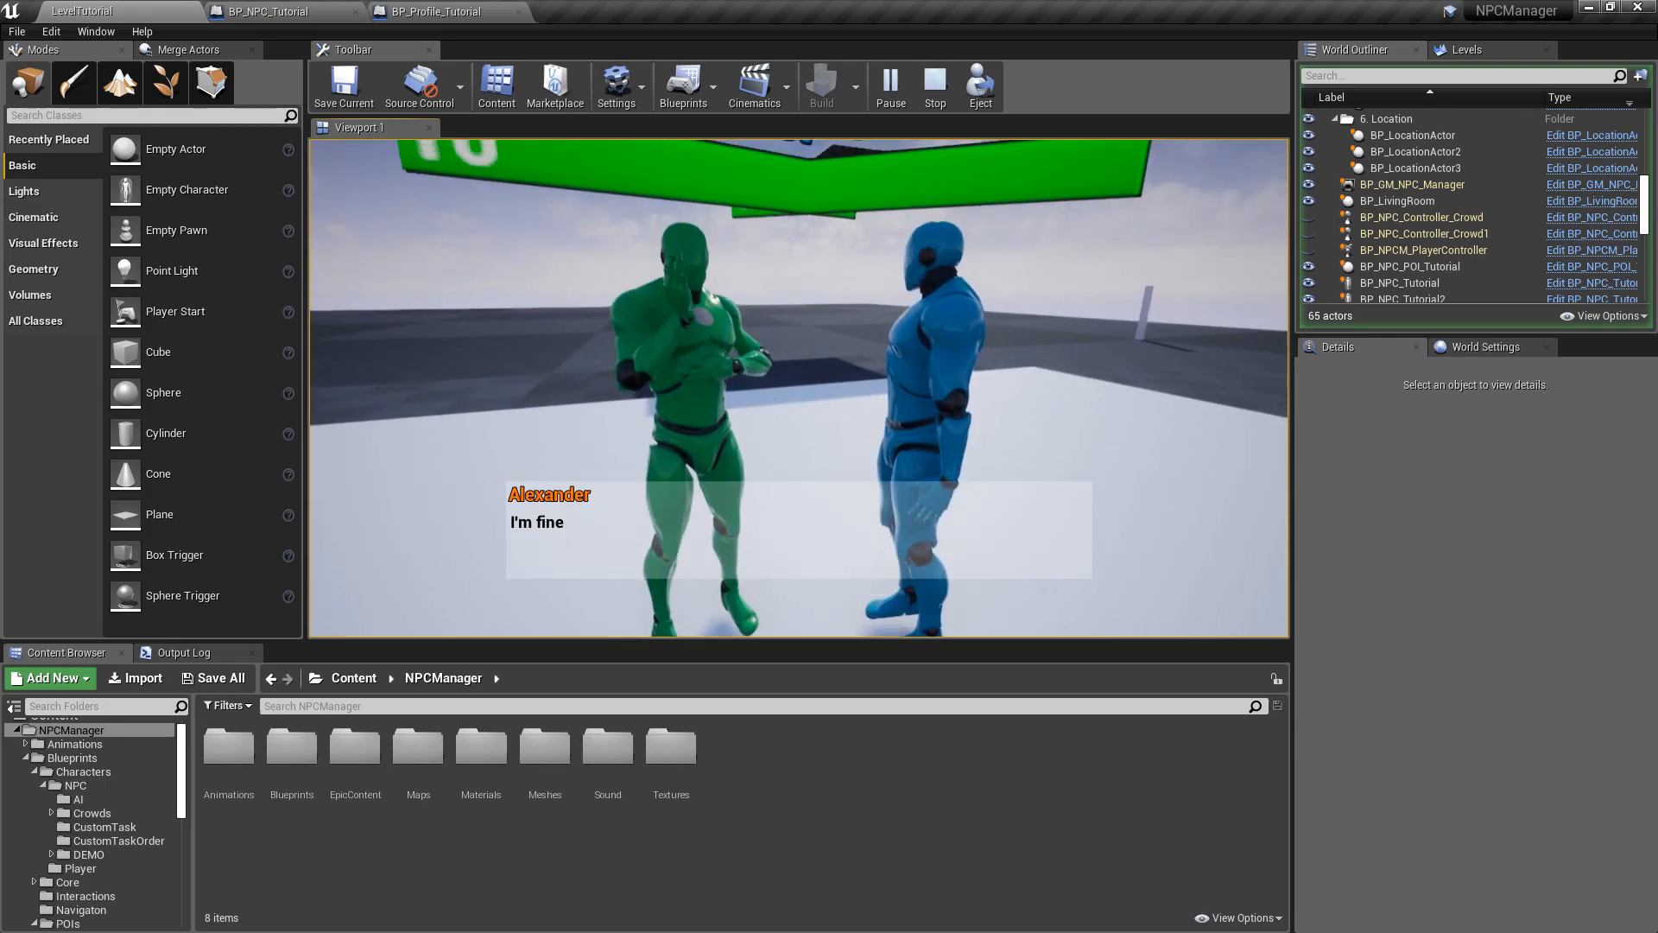
key("s")
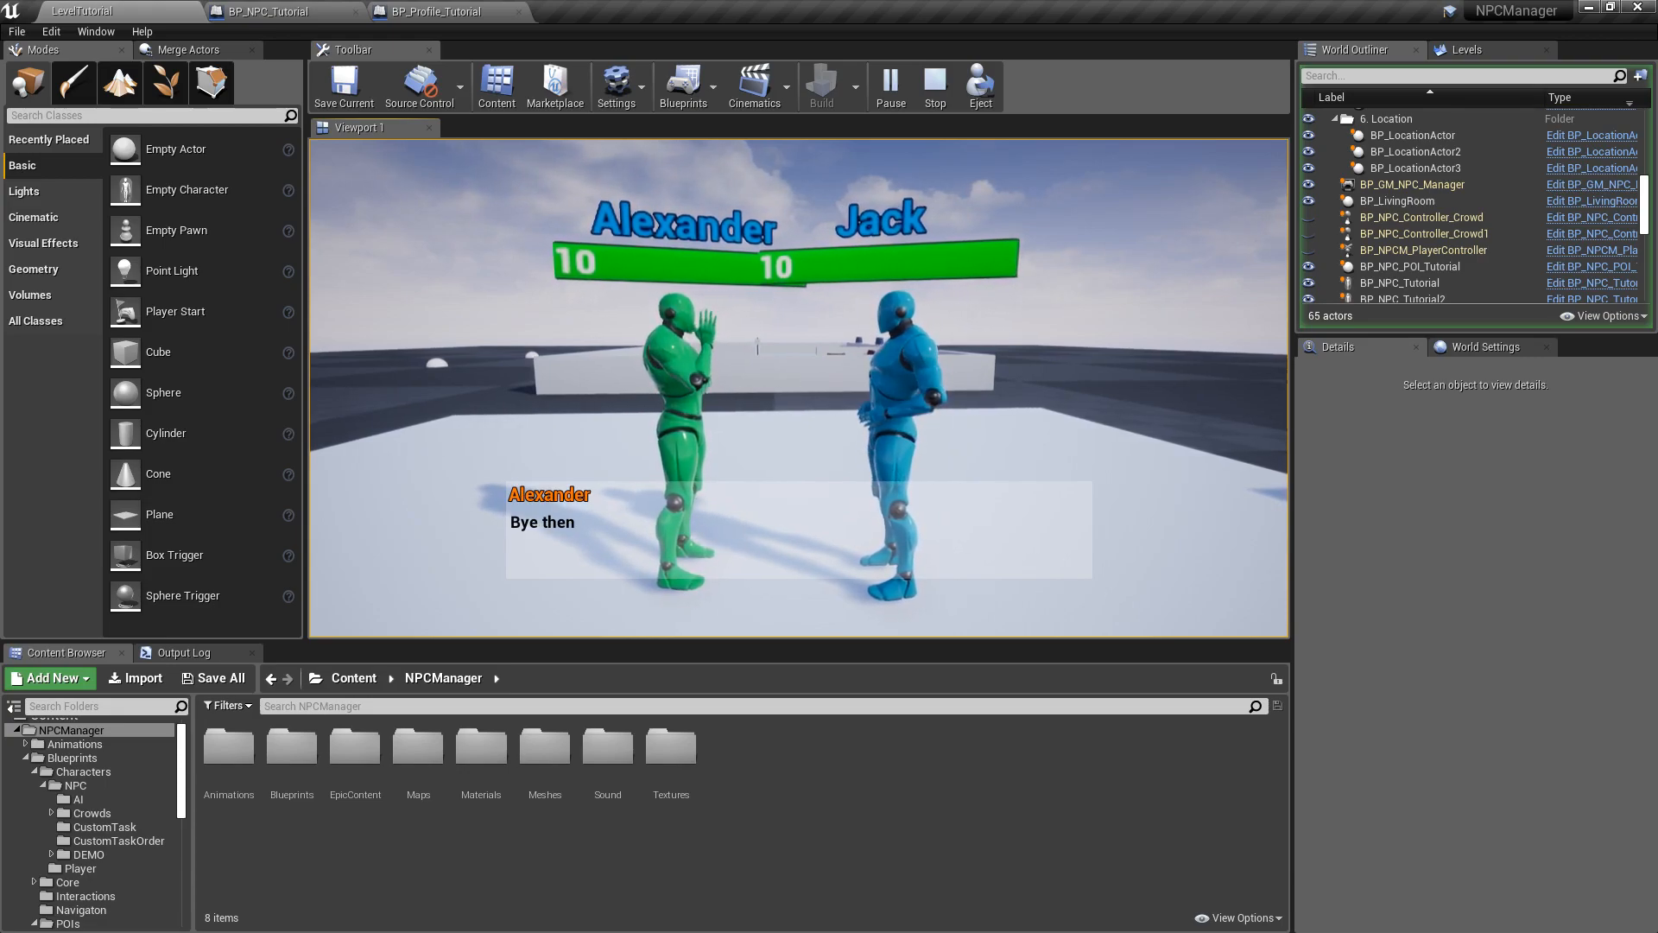
key("Escape")
- Examine the Social Options of the blue NPC's Comp_NPC_Controller, including the Interaction Tag List and Dialogue Data Table
right_click_drag(607, 233, 351, 327)
key("s")
key("d")
key("w")
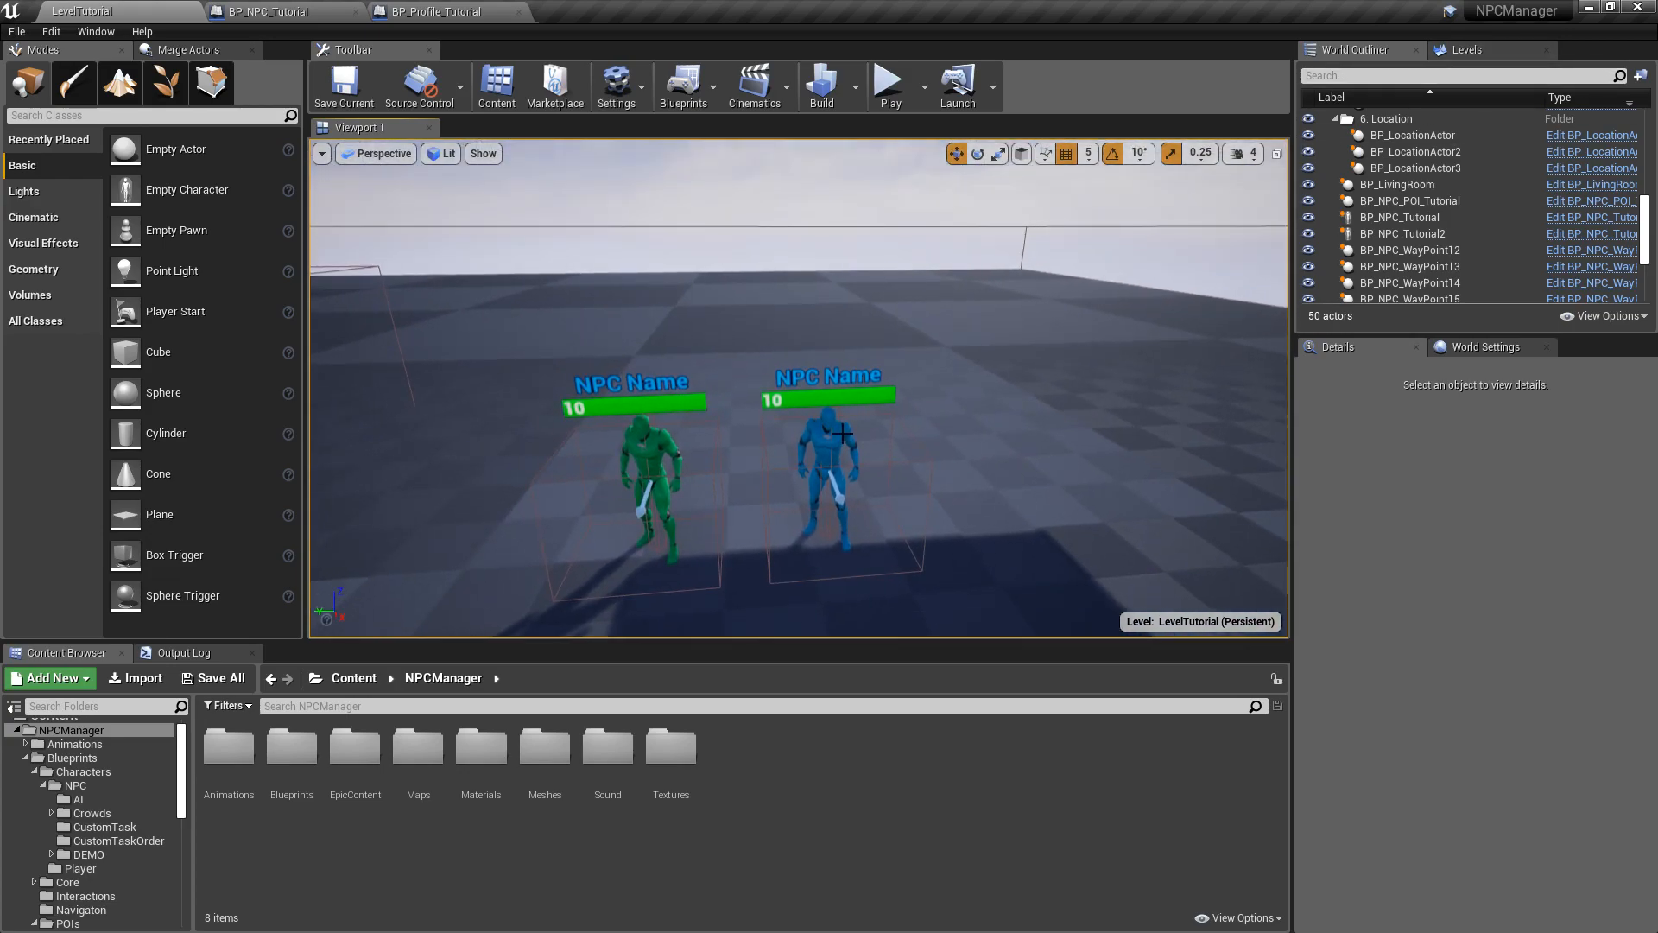
left_click(836, 432)
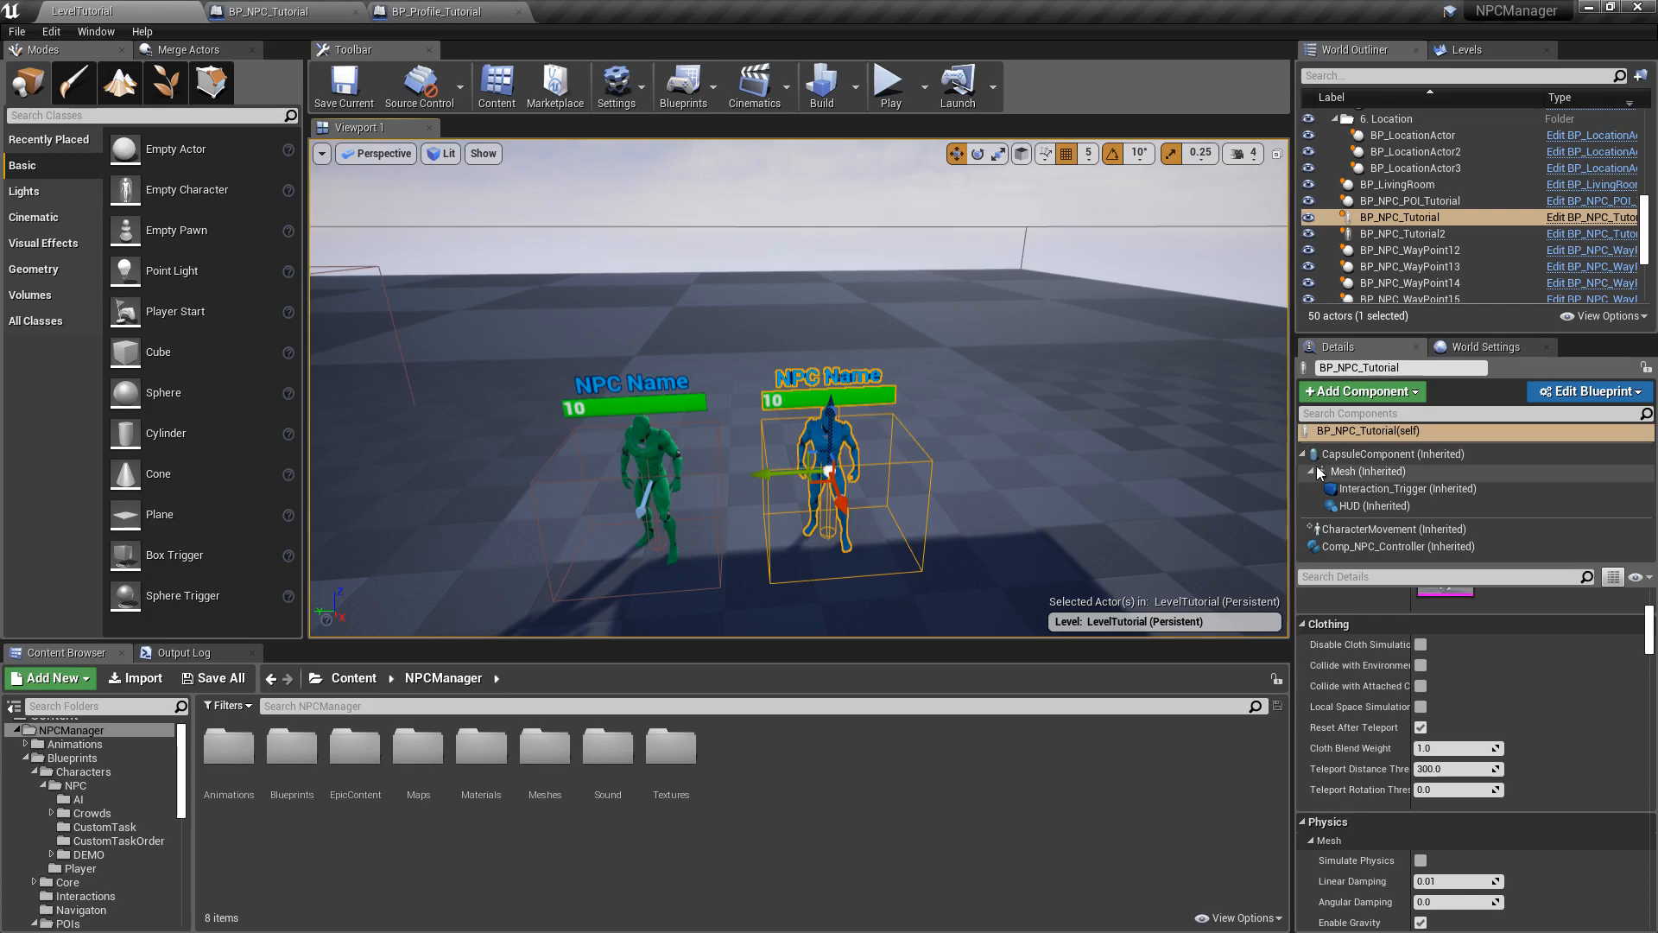
left_click(1340, 546)
left_click_drag(1650, 723, 1653, 695)
left_click_drag(1413, 691, 1482, 685)
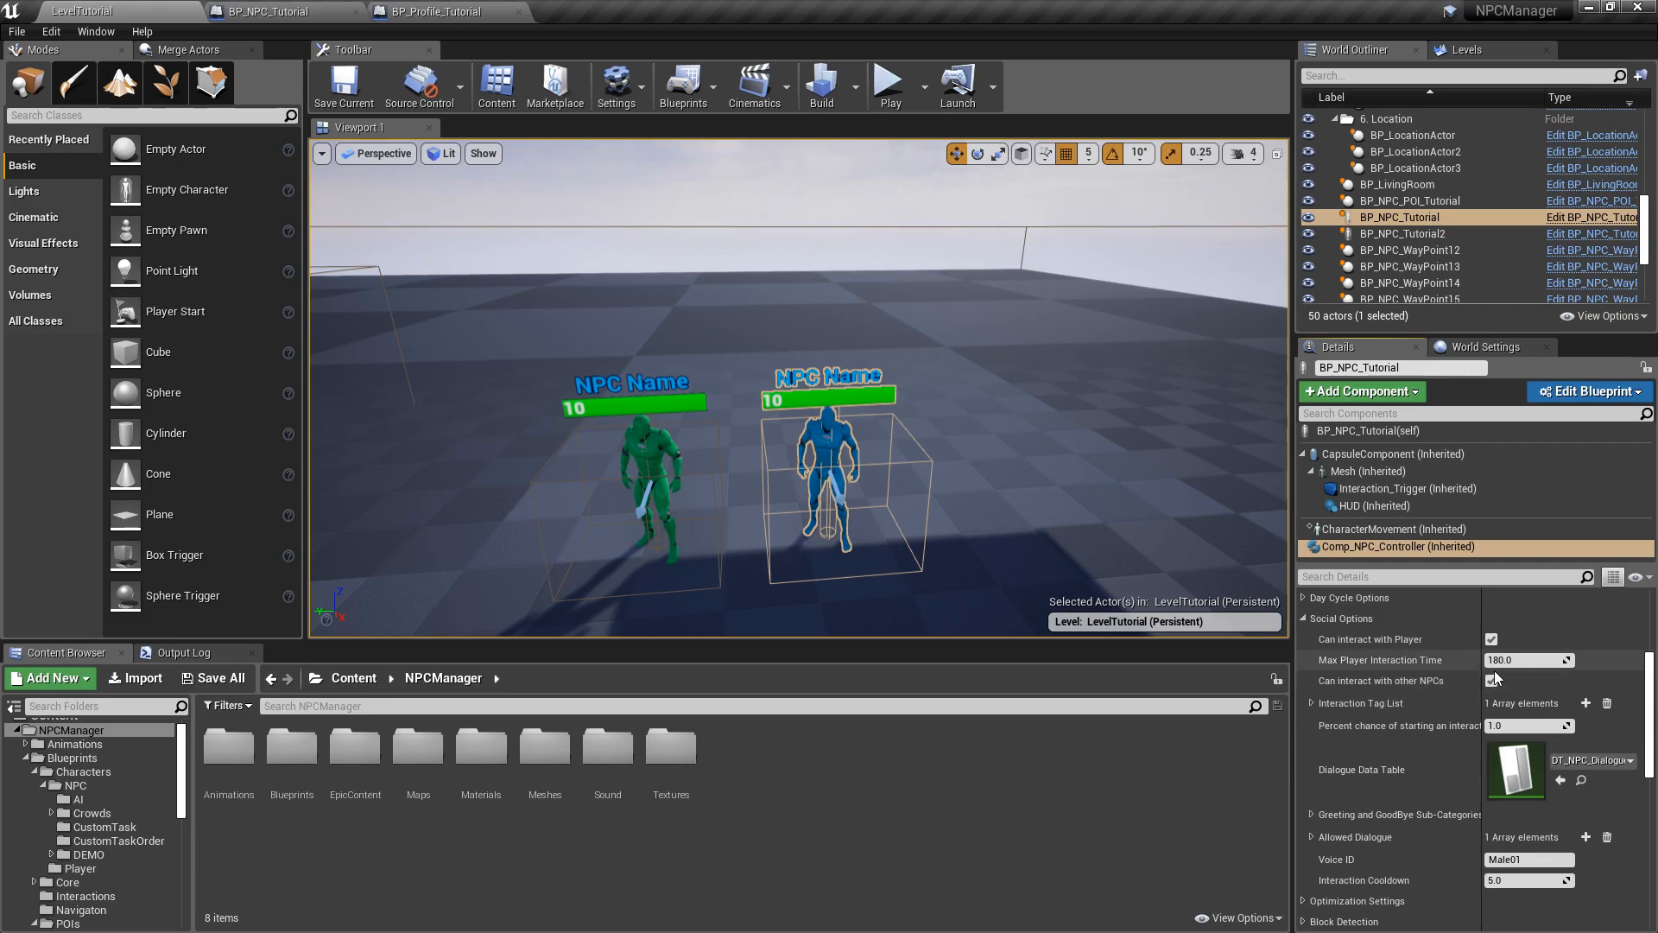
left_click(1312, 703)
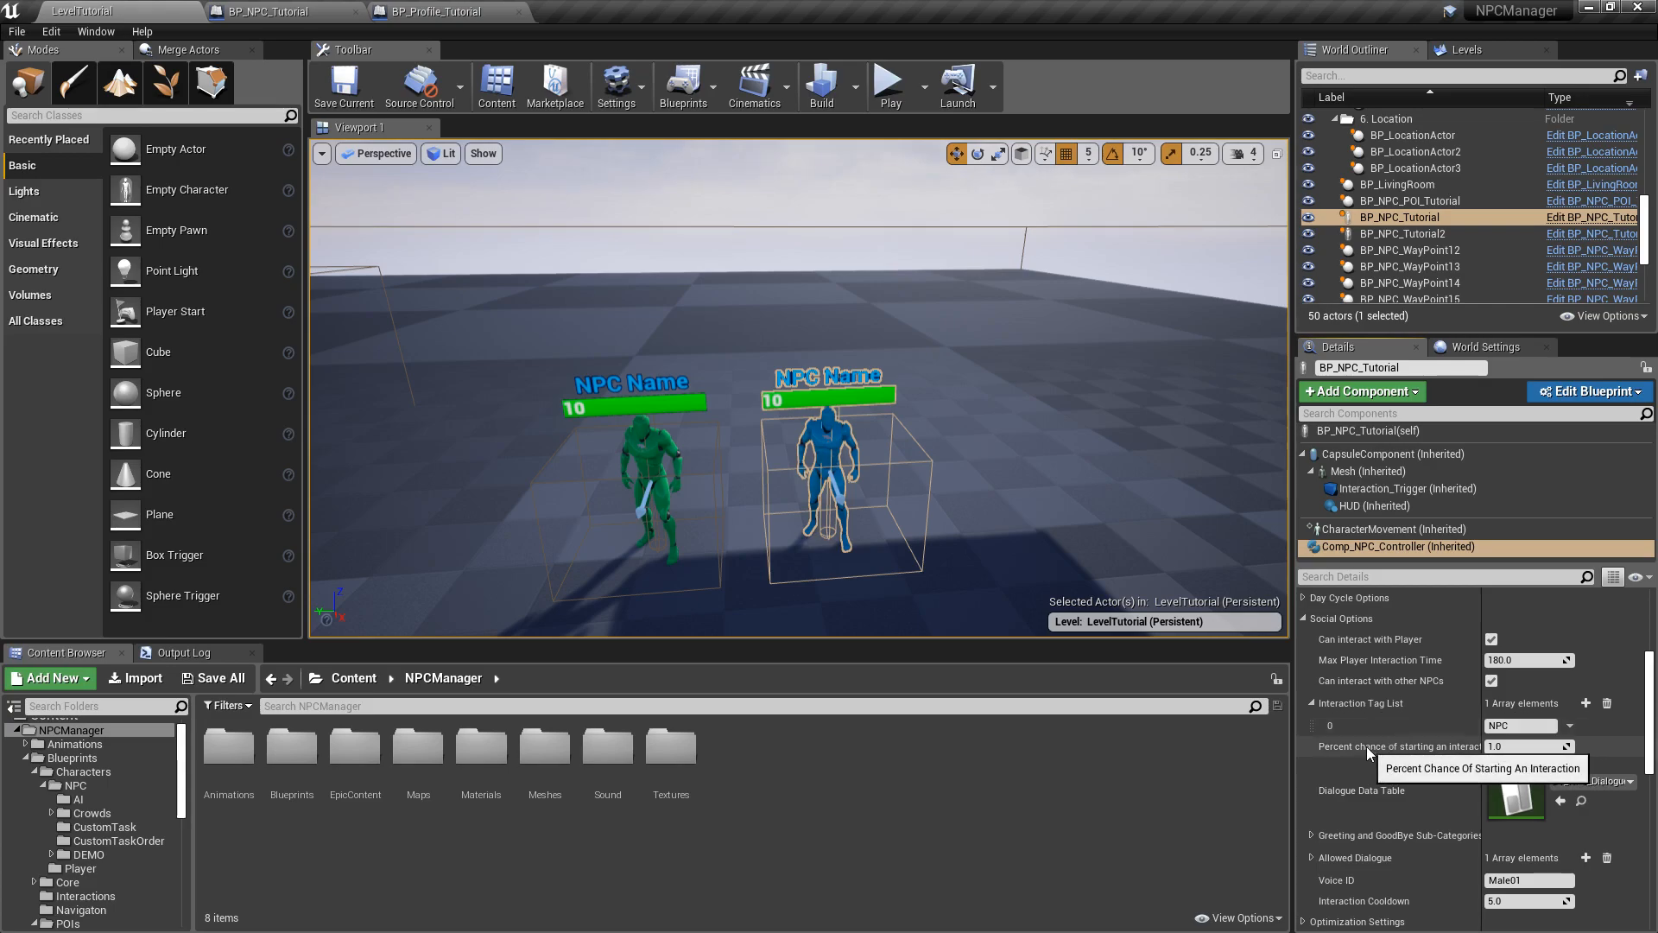
left_click_drag(1482, 700, 1510, 702)
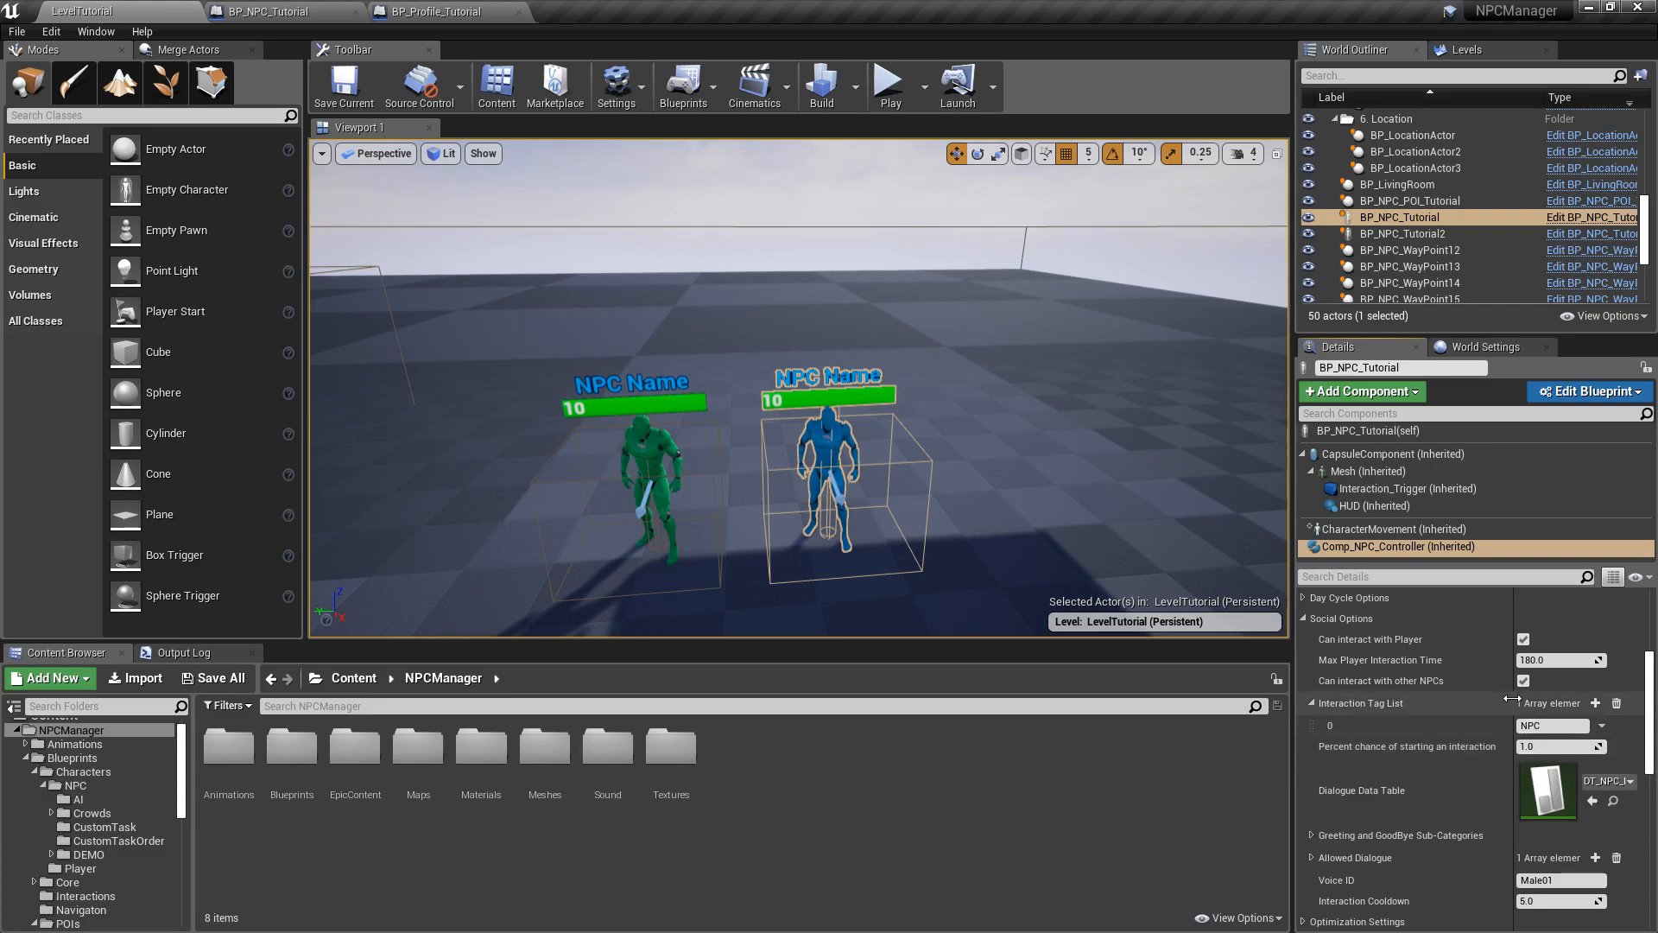
left_click_drag(1513, 704, 1500, 704)
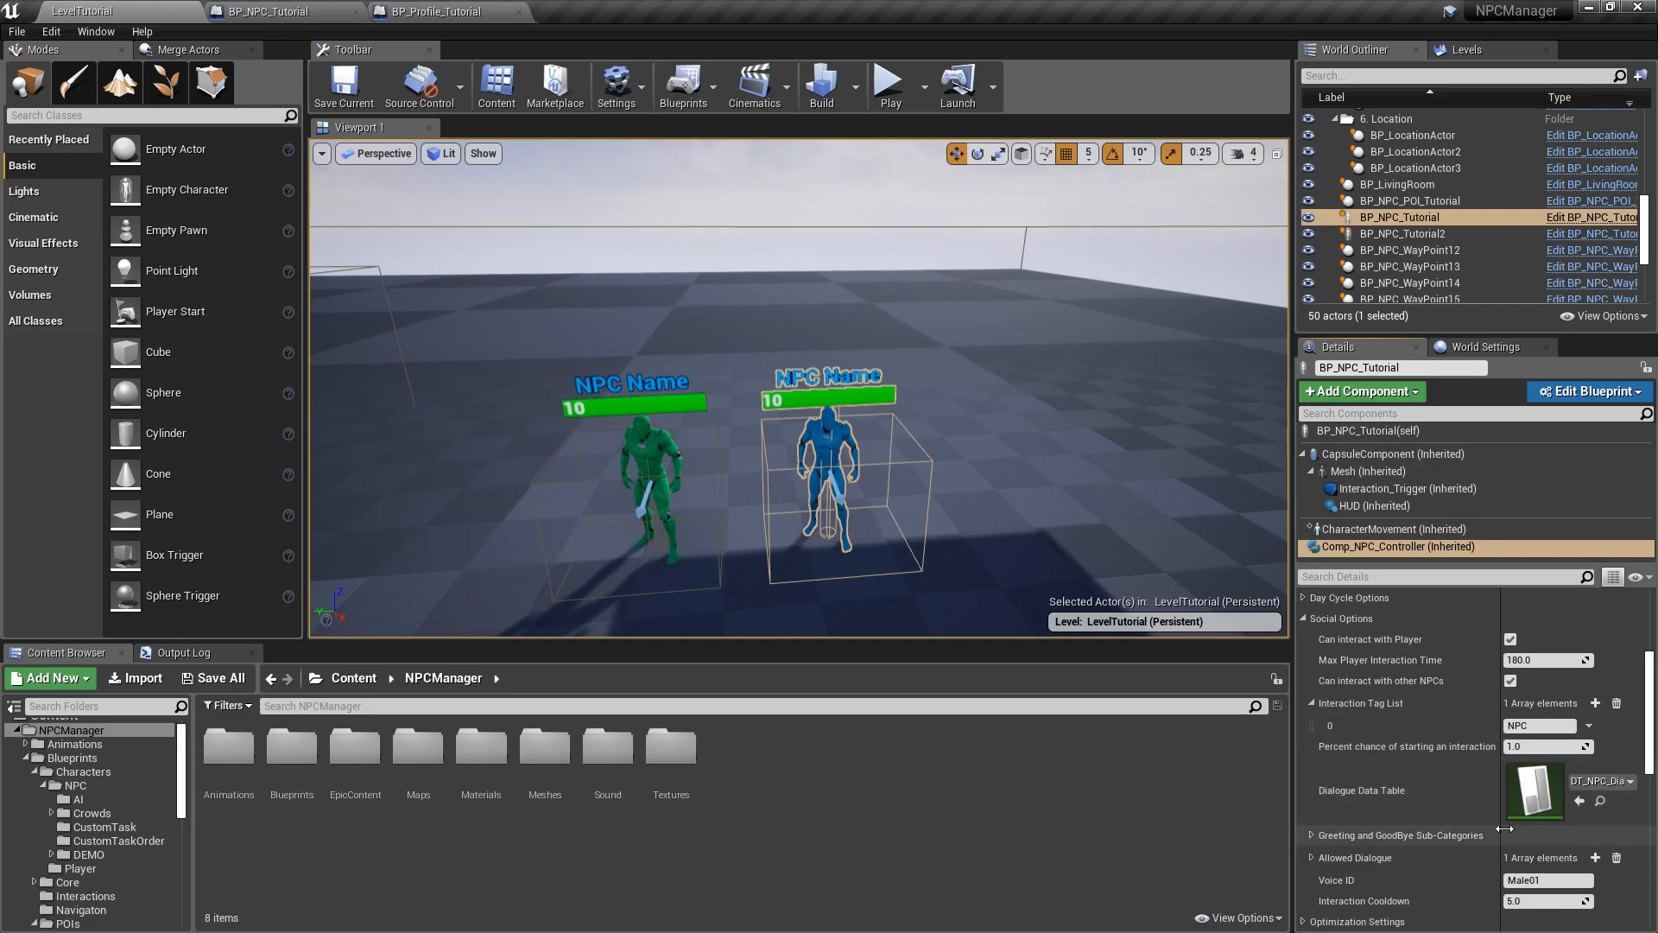
left_click_drag(1500, 834, 1476, 832)
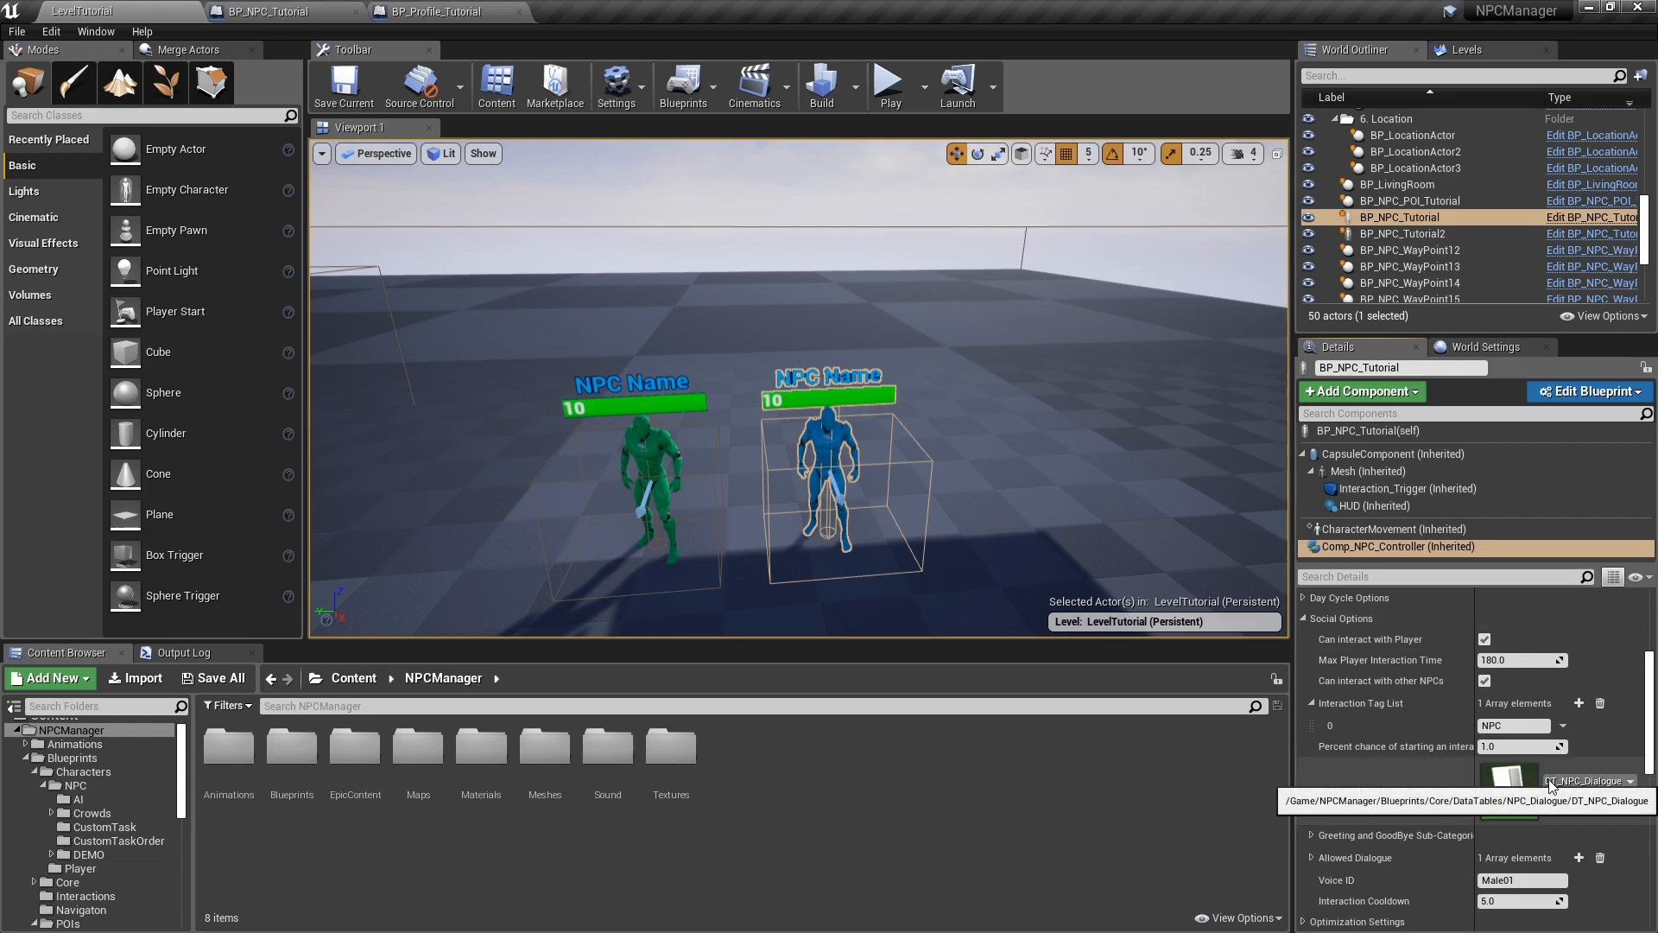
- Expand the Greeting and GoodBye Sub-Categories of the blue NPC's controller to examine both the greeting and goodbye entries
scroll(1553, 786, "down", 4)
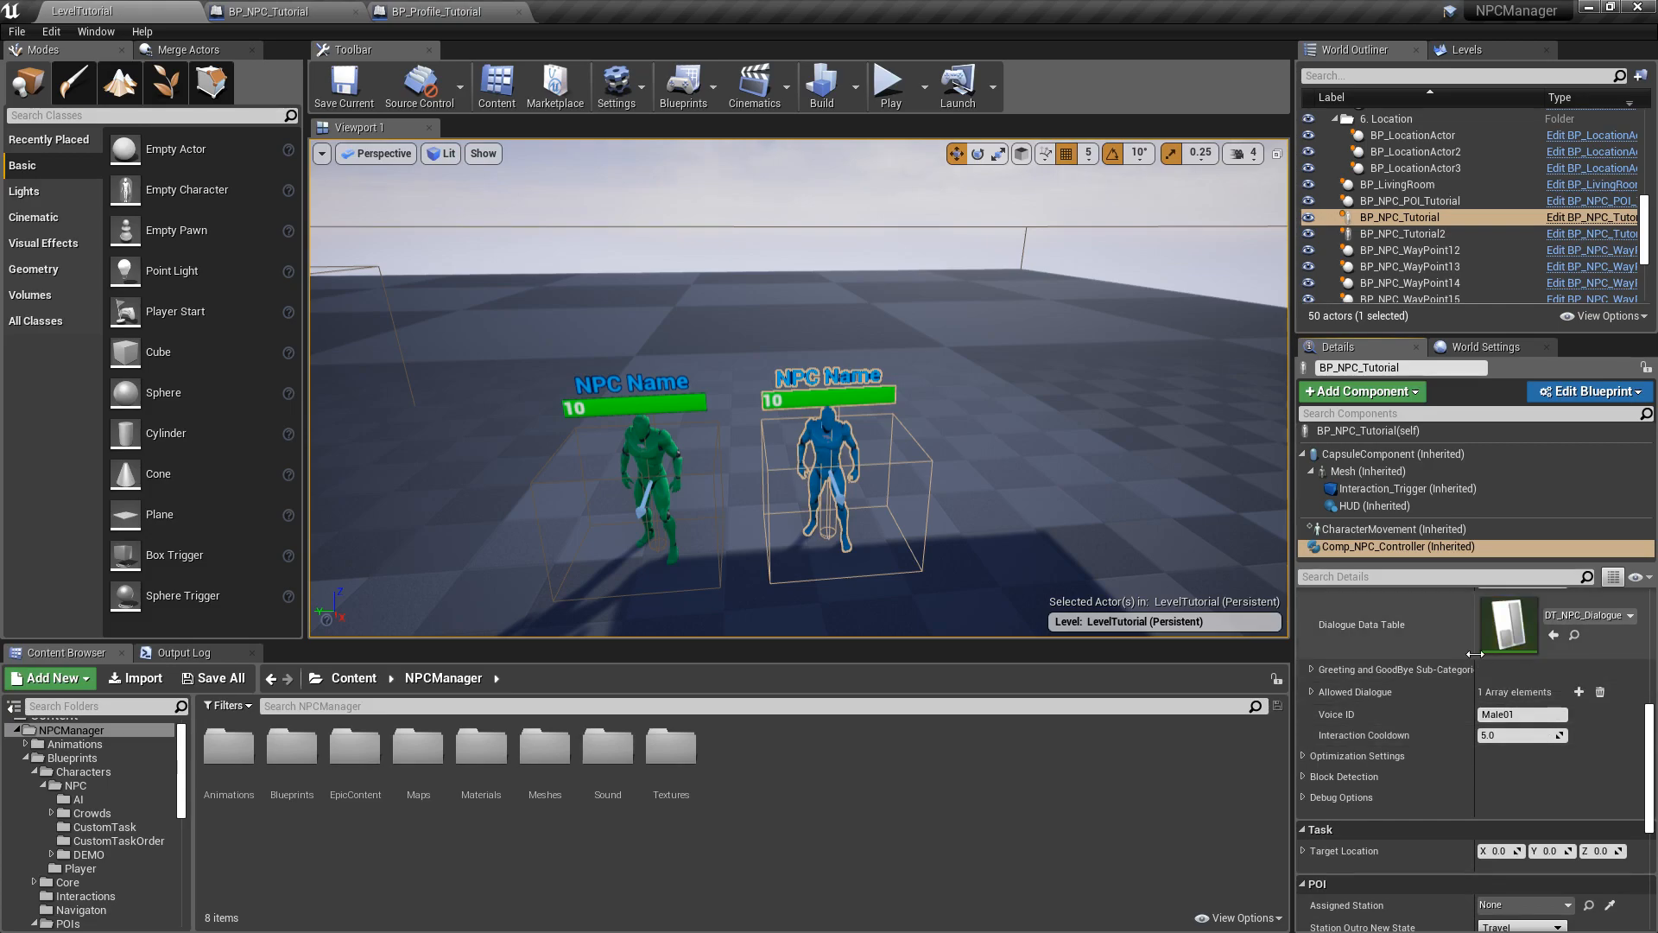
left_click_drag(1476, 654, 1538, 655)
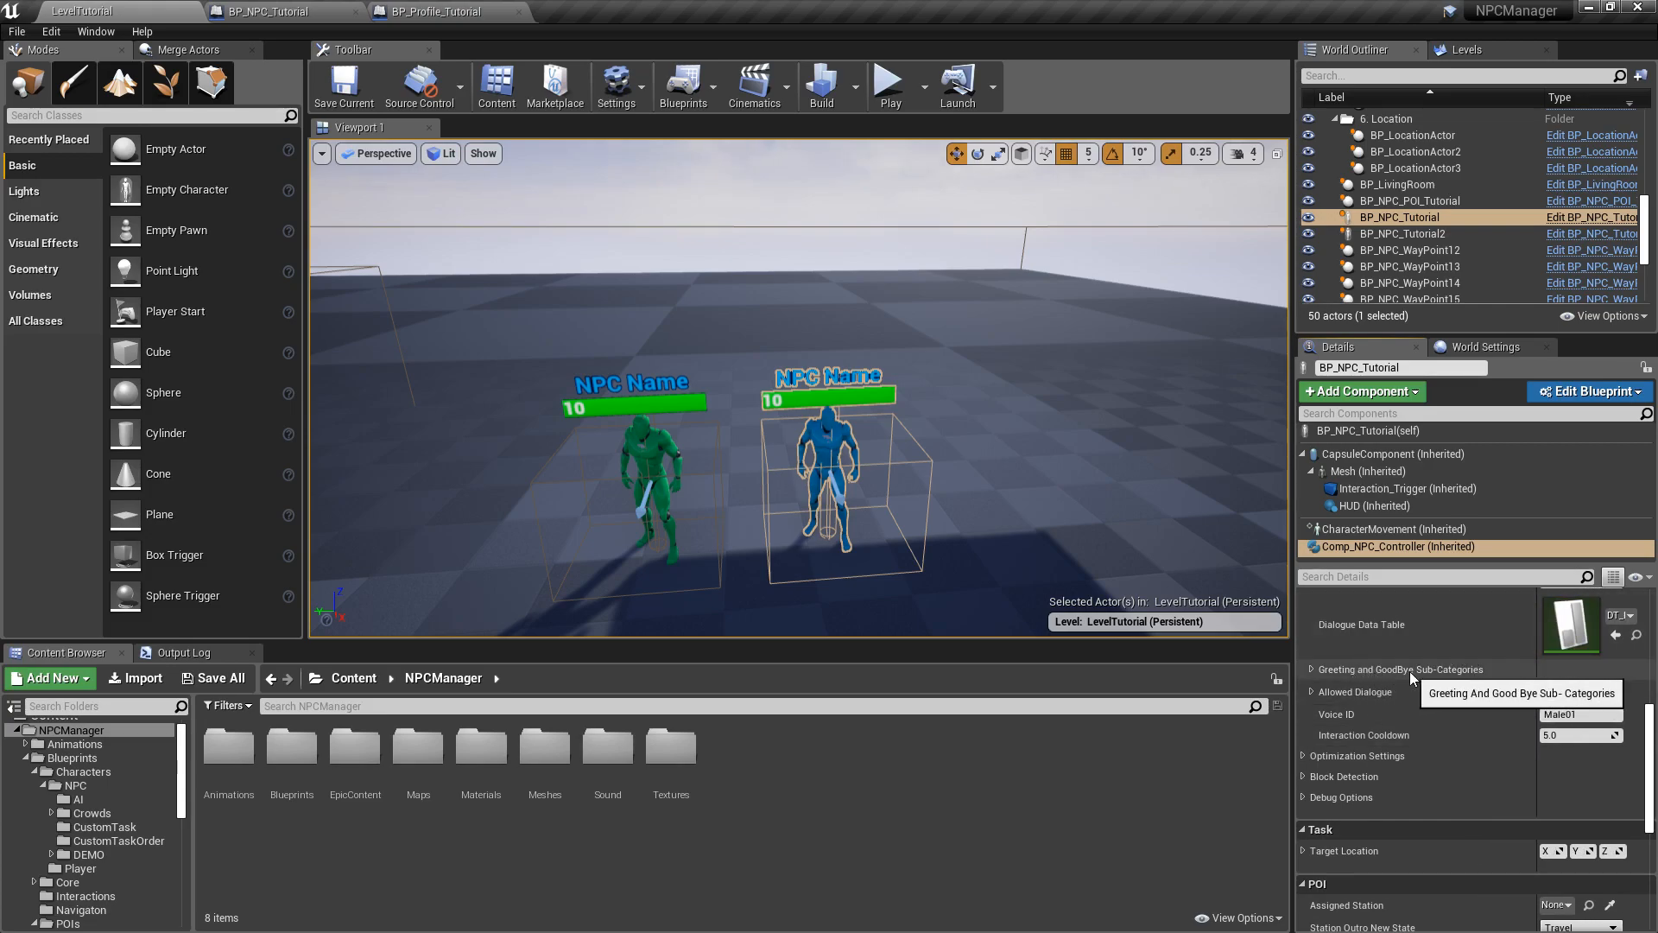
left_click(1313, 671)
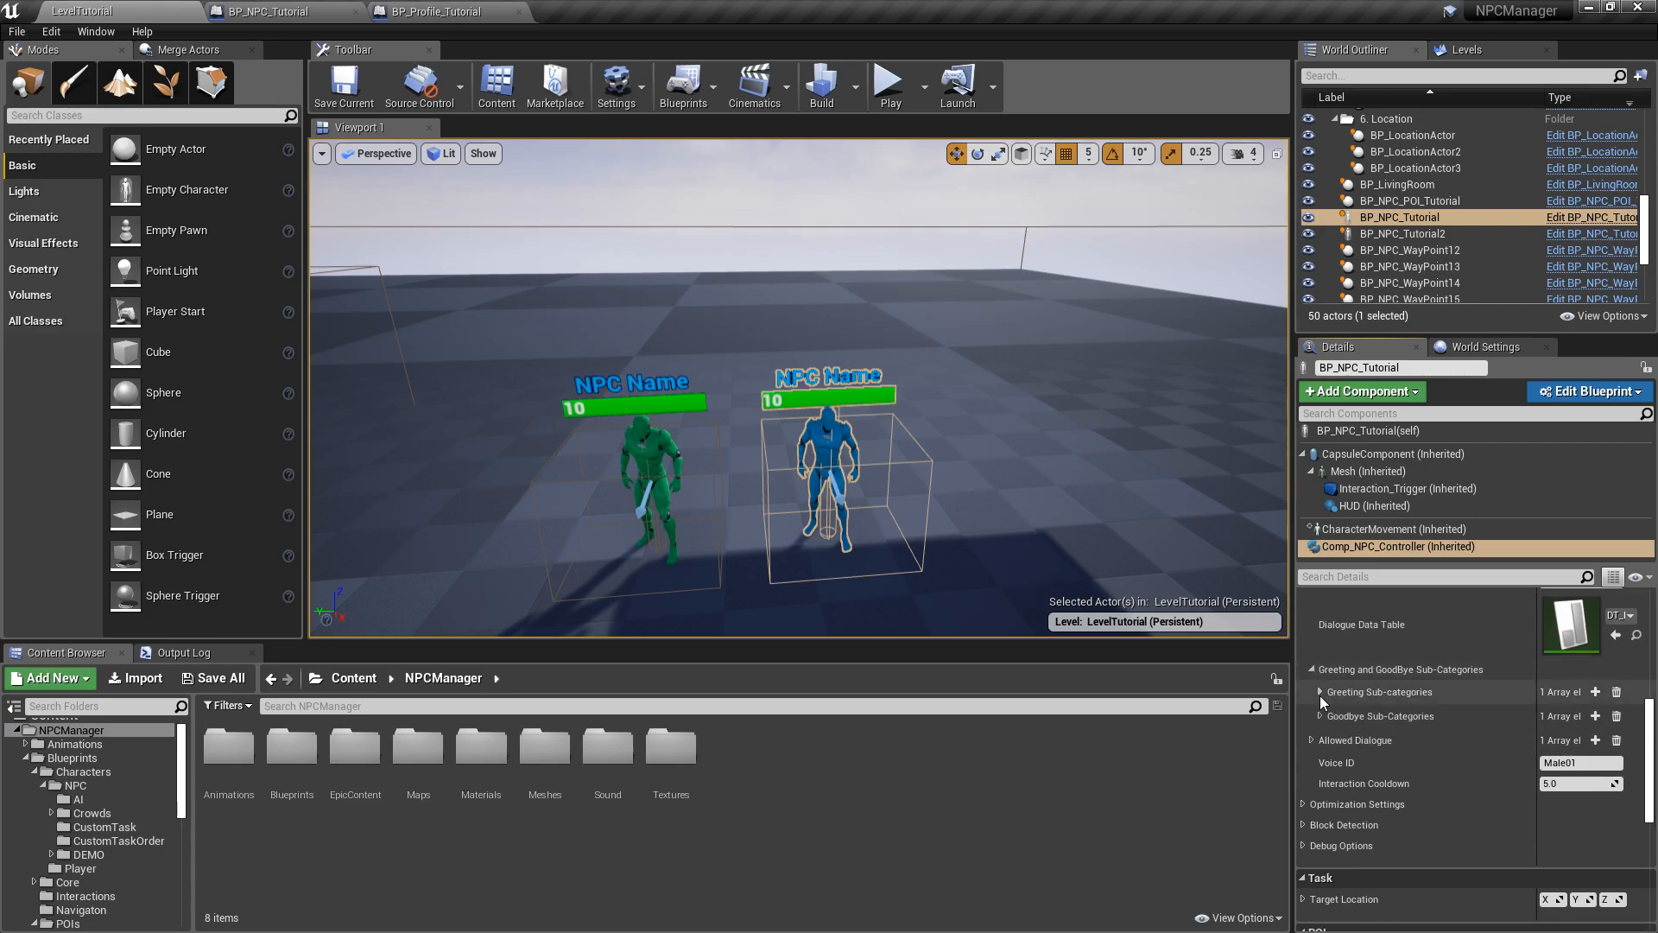
left_click(1320, 693)
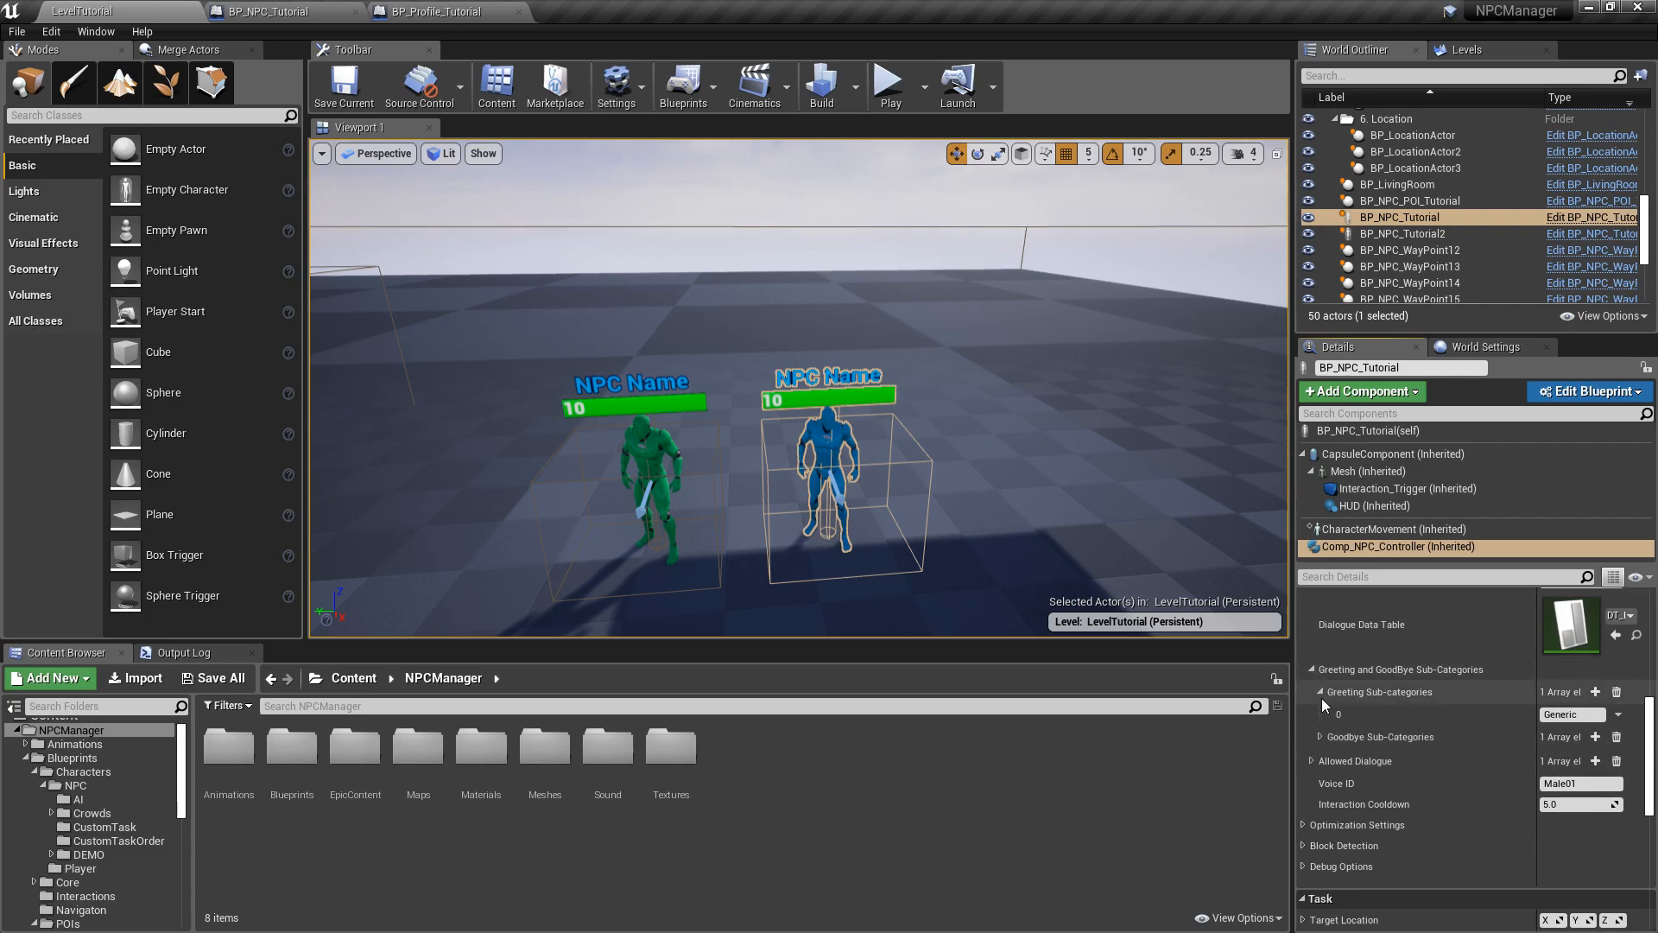
left_click(1320, 735)
left_click_drag(1539, 659, 1505, 660)
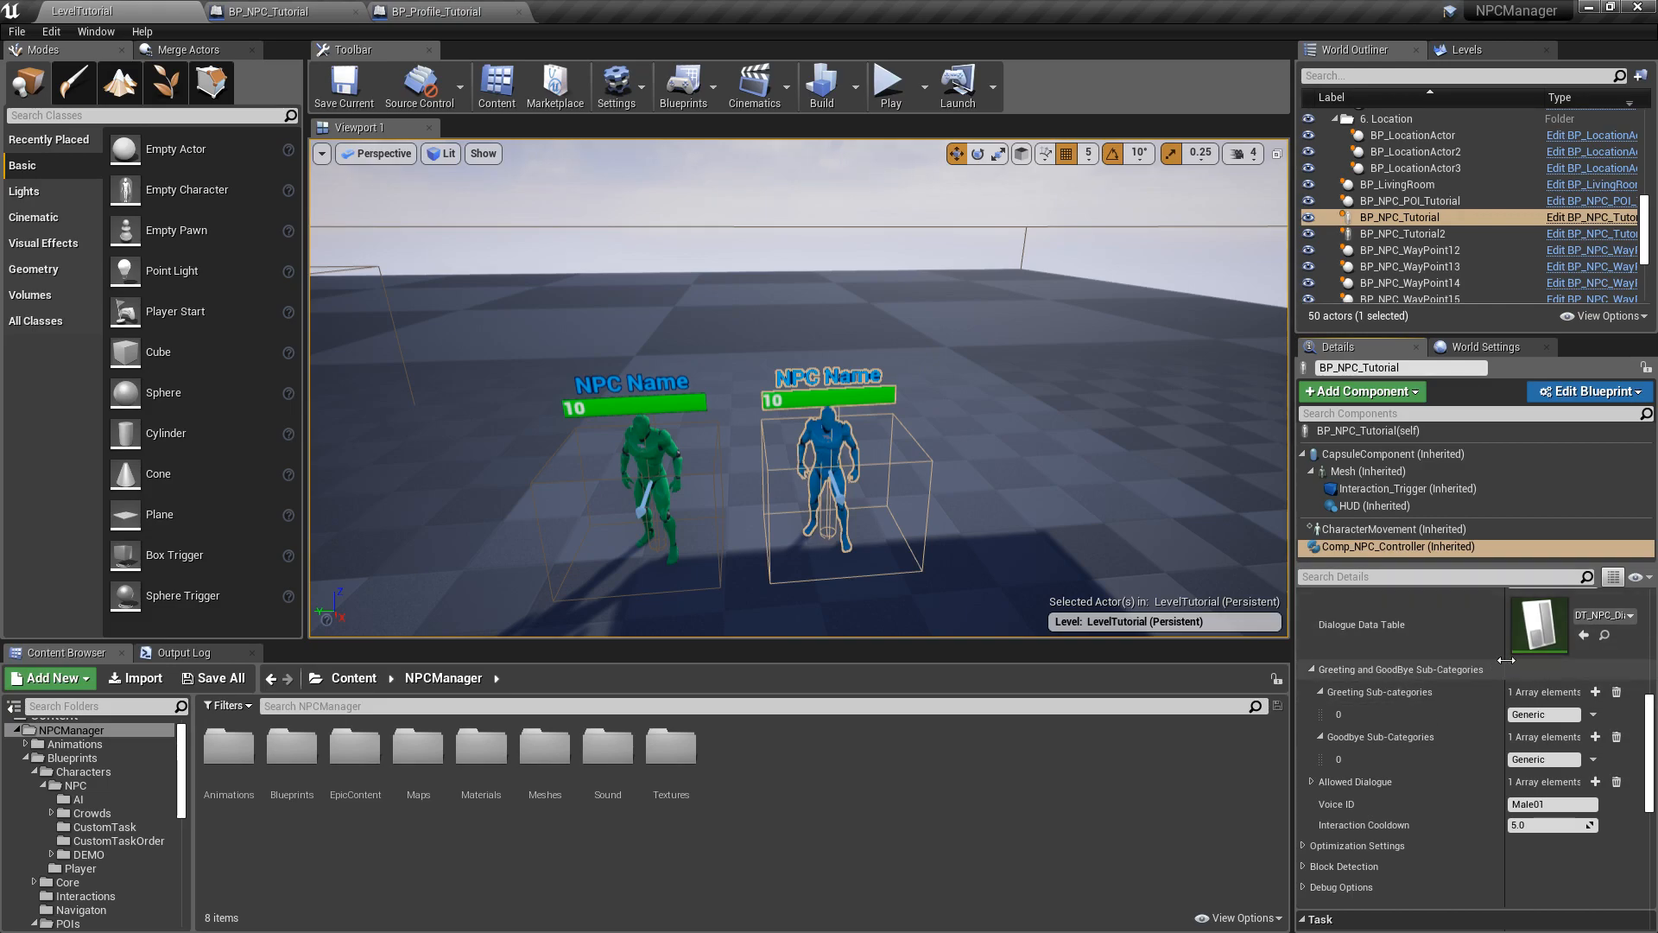
left_click_drag(1507, 660, 1490, 660)
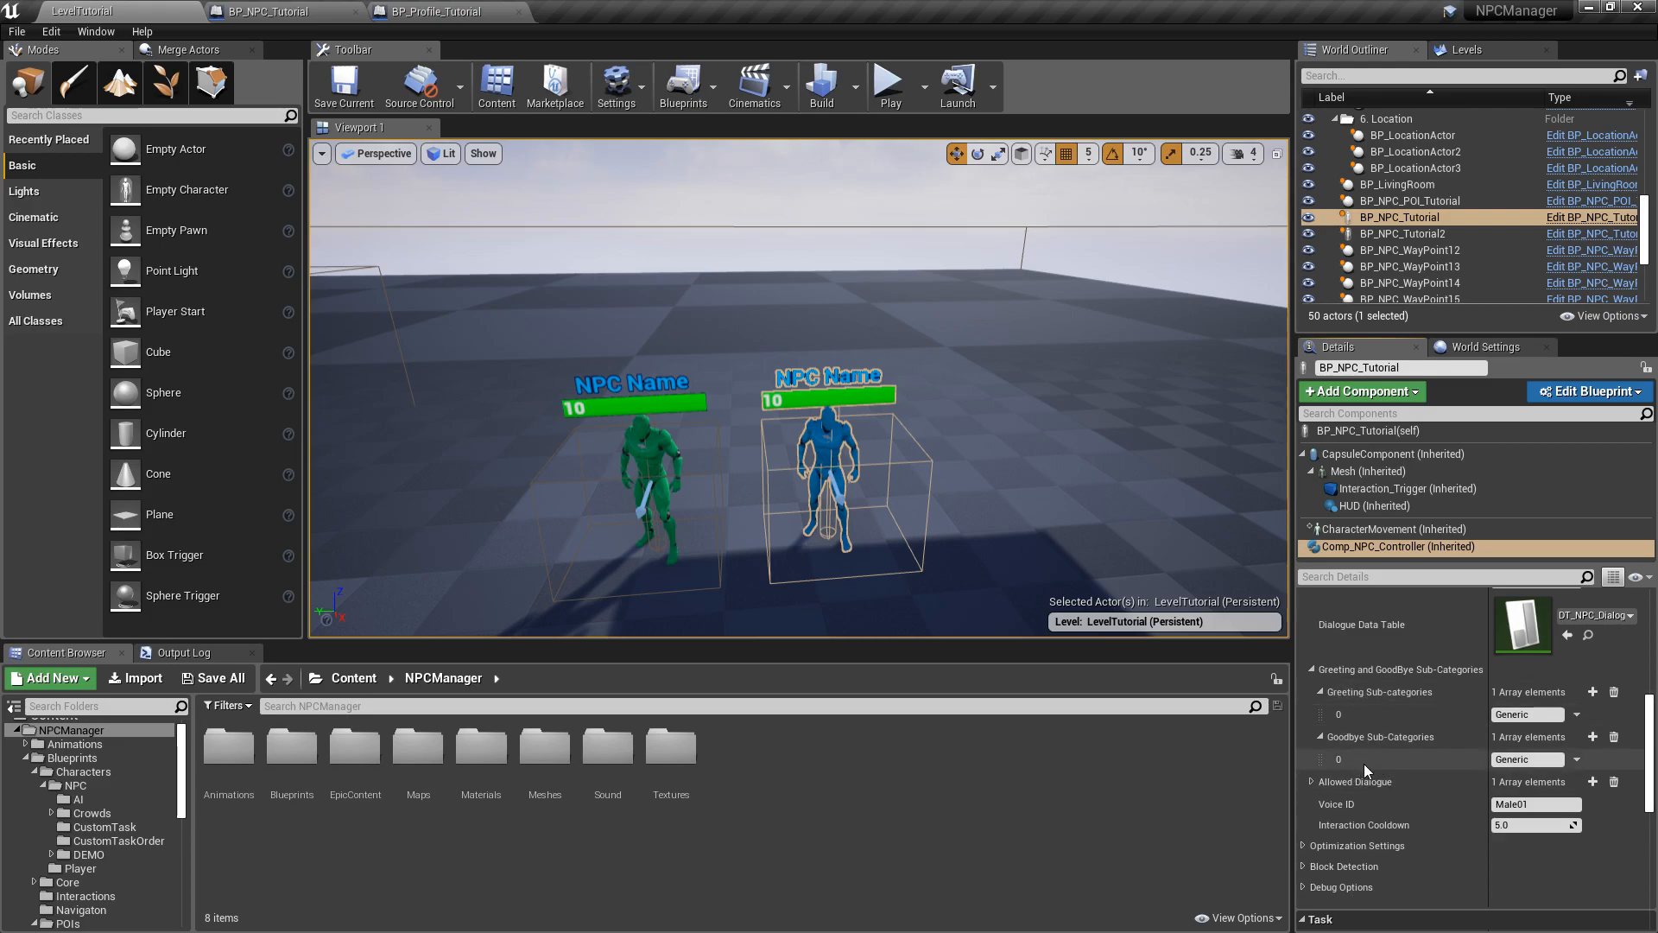
- Expand the first Allowed Dialogue entry to examine its Category and Sub_Category
left_click(1311, 781)
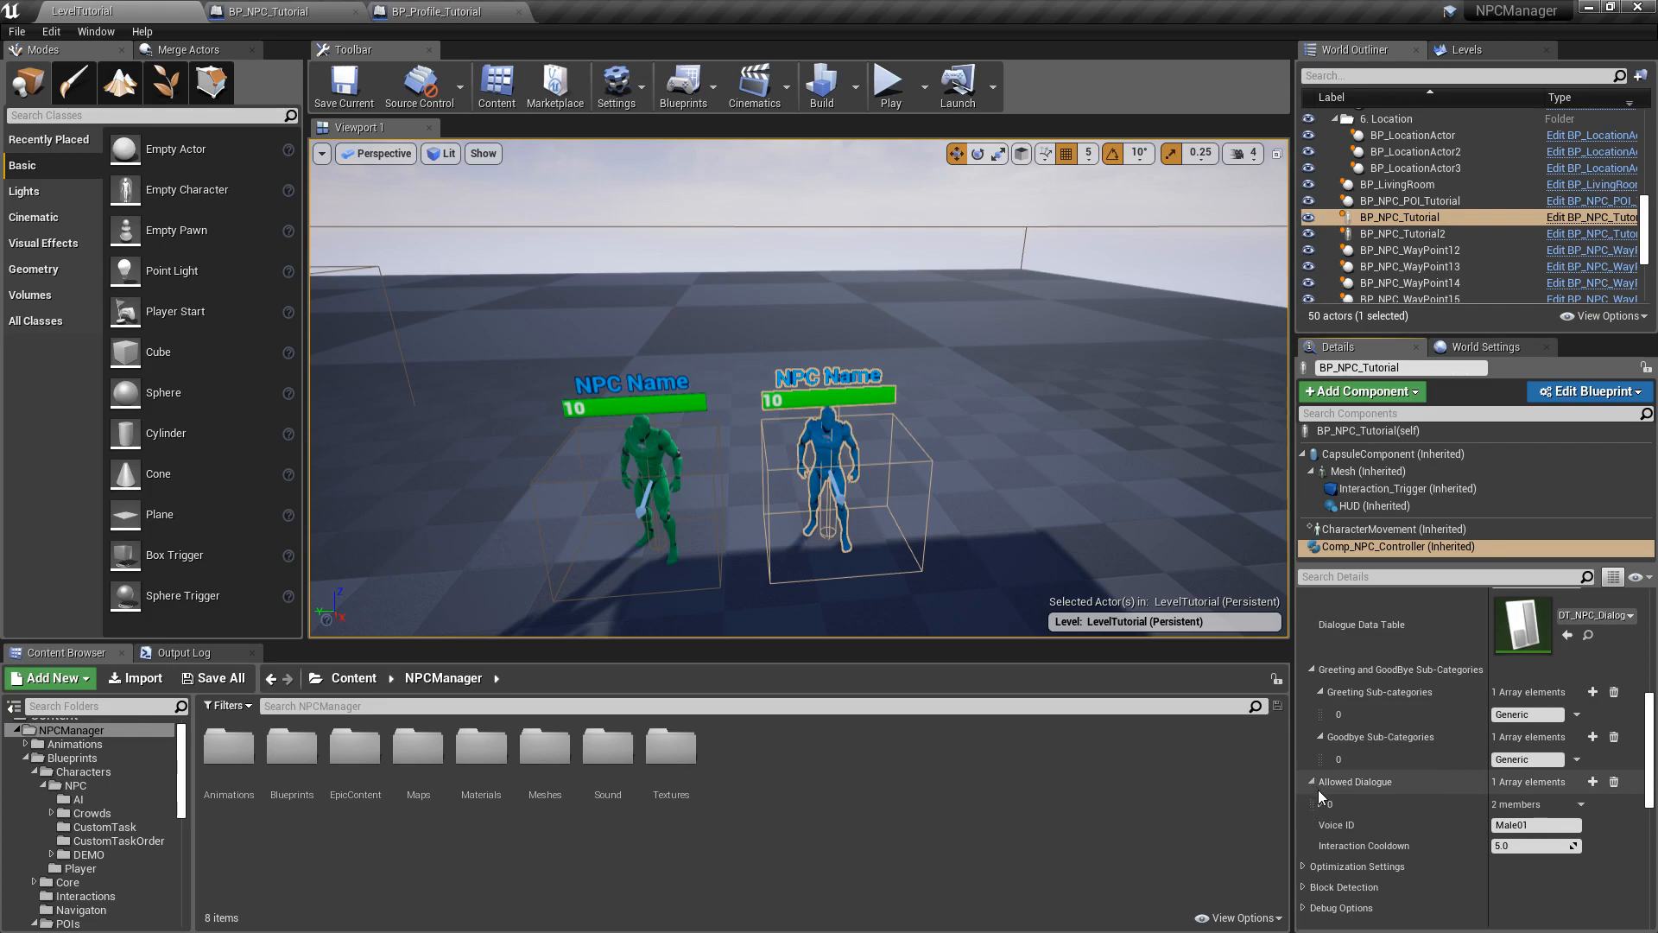
left_click(1322, 804)
mouse_move(1653, 702)
left_mouse_down()
mouse_move(1653, 734)
mouse_move(1653, 703)
mouse_move(1653, 720)
left_mouse_up()
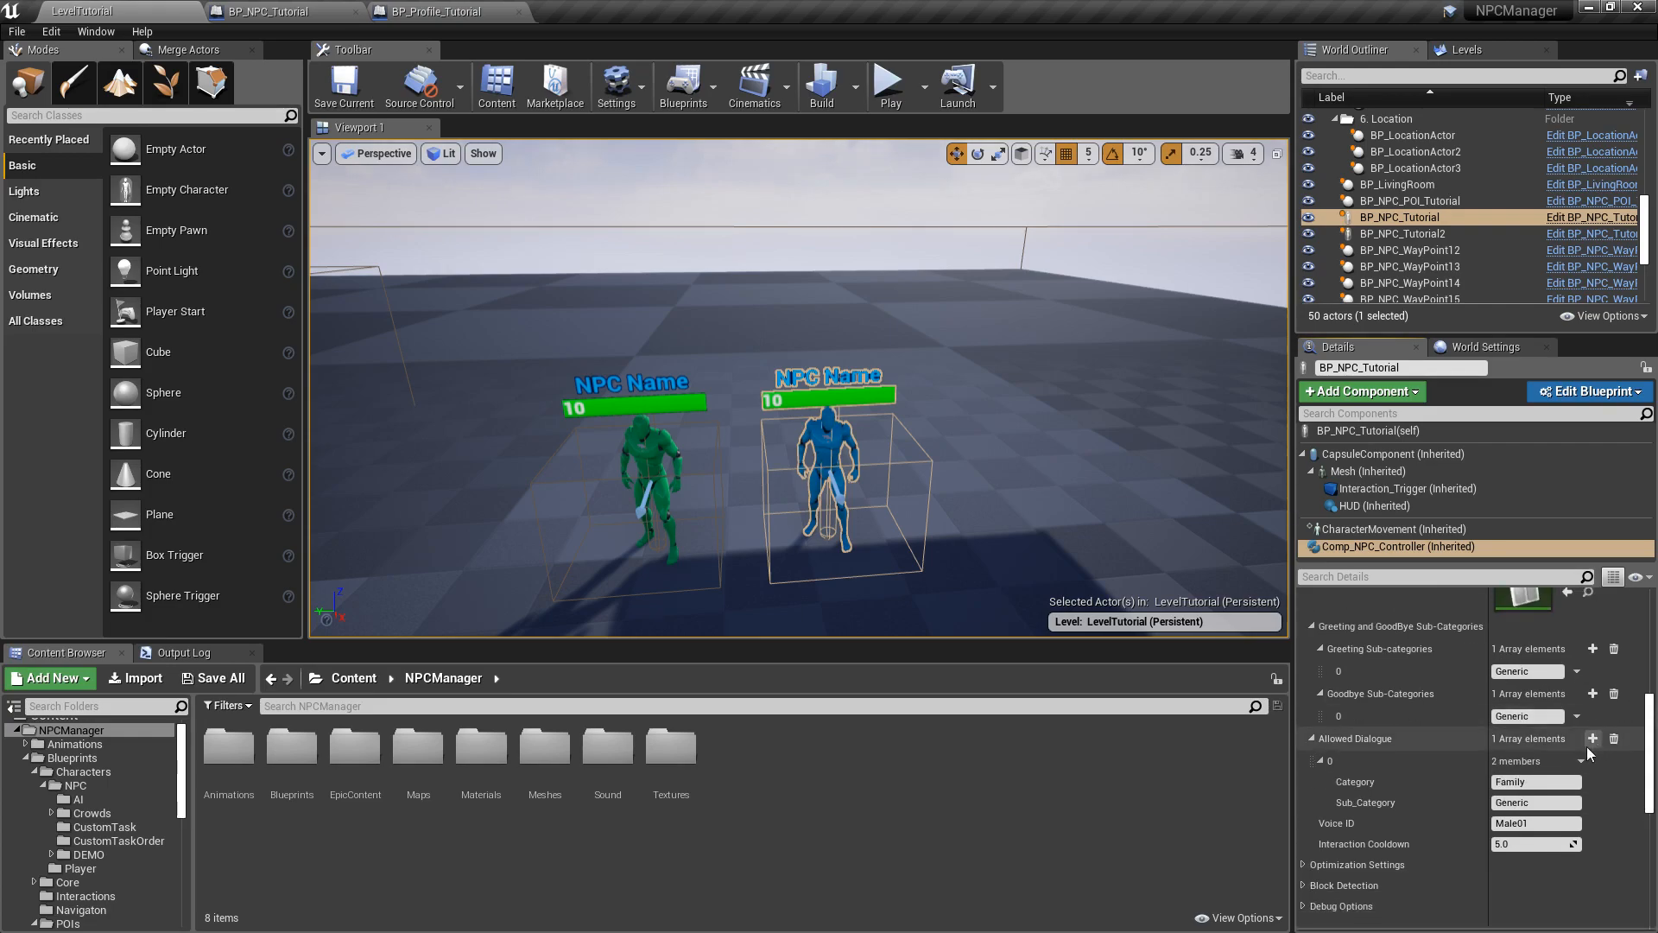
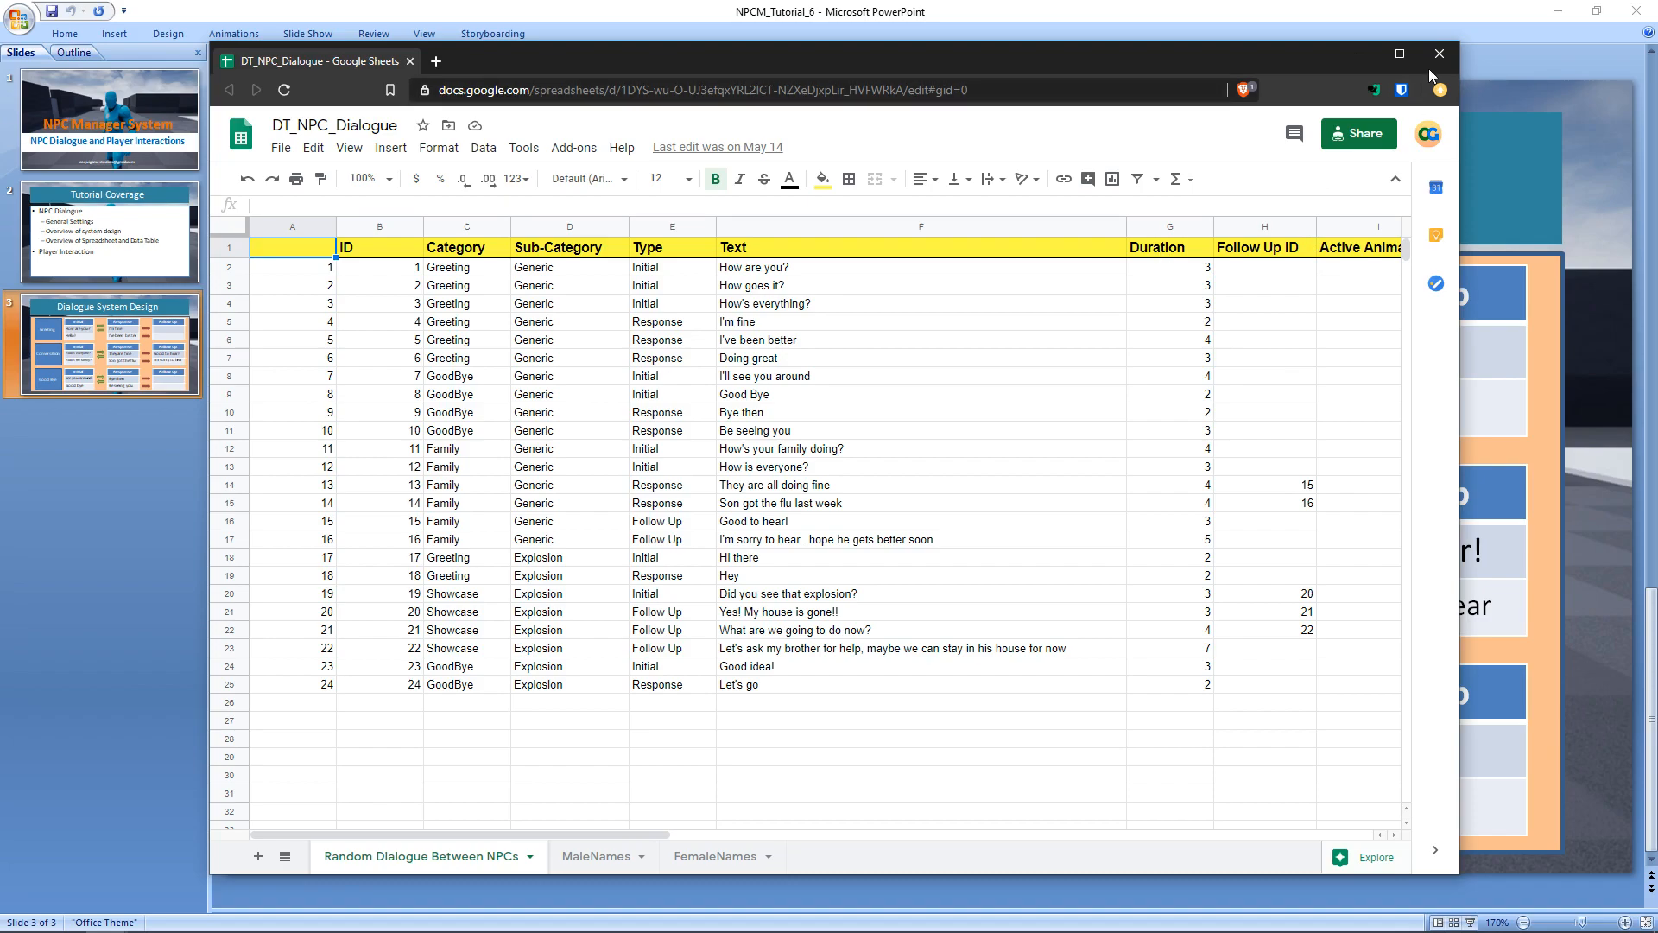
- Maximize the DT_NPC_Dialogue Google Sheets window and examine the generic Greeting rows, including their initial types and response texts
left_click(1400, 53)
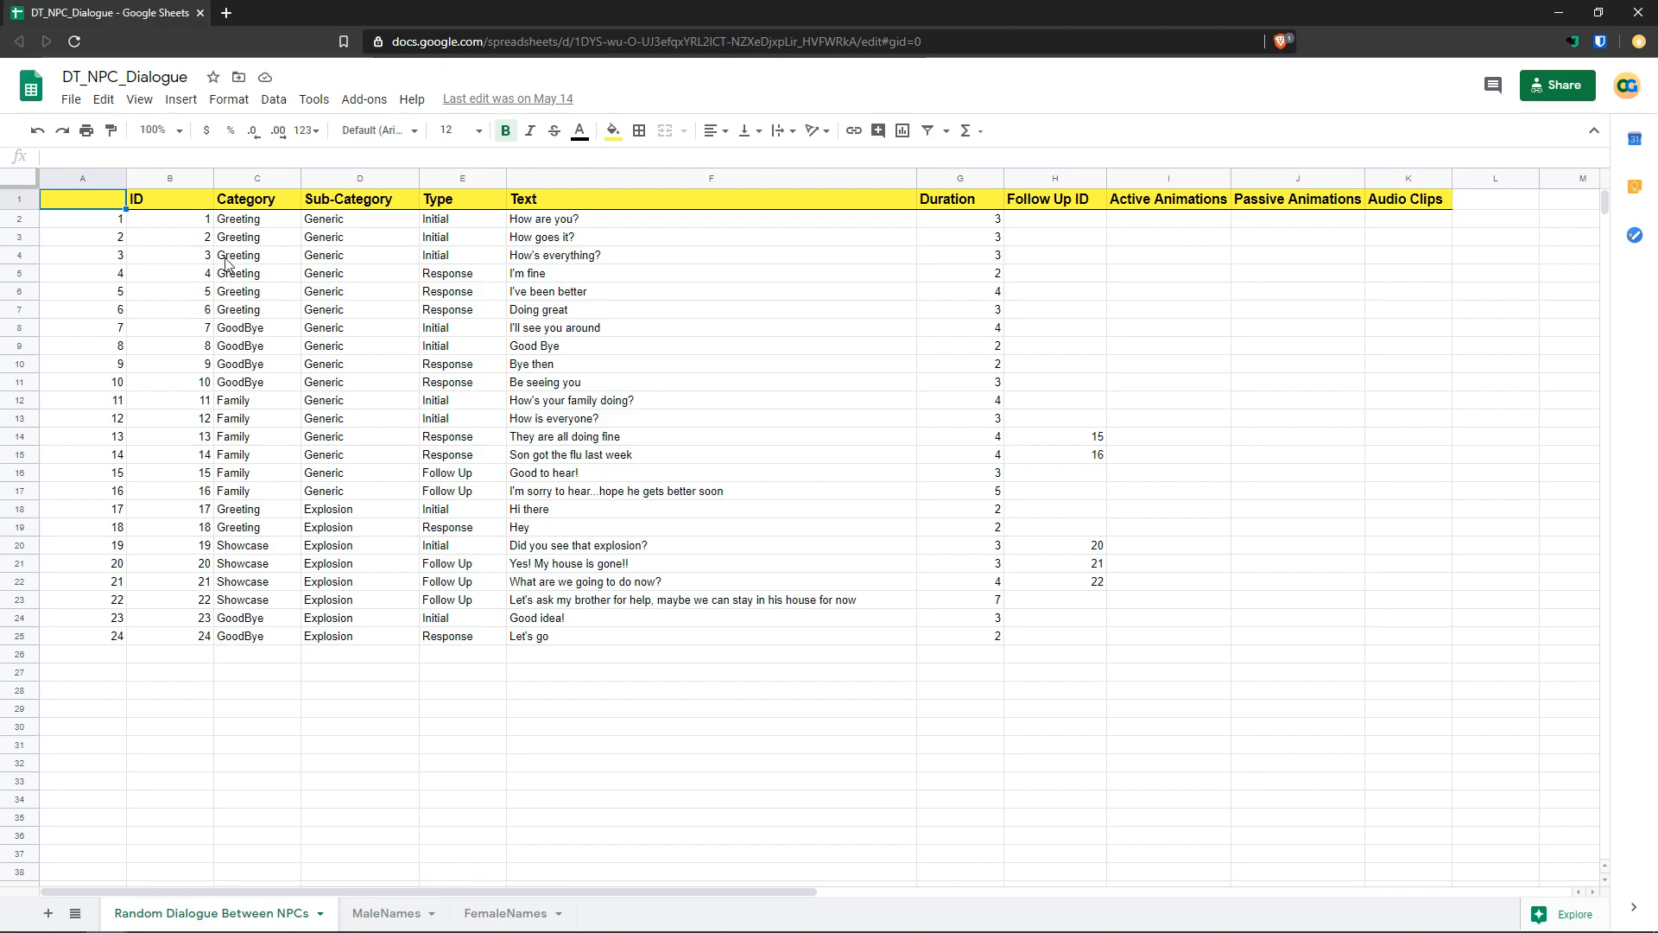
left_click_drag(242, 223, 248, 311)
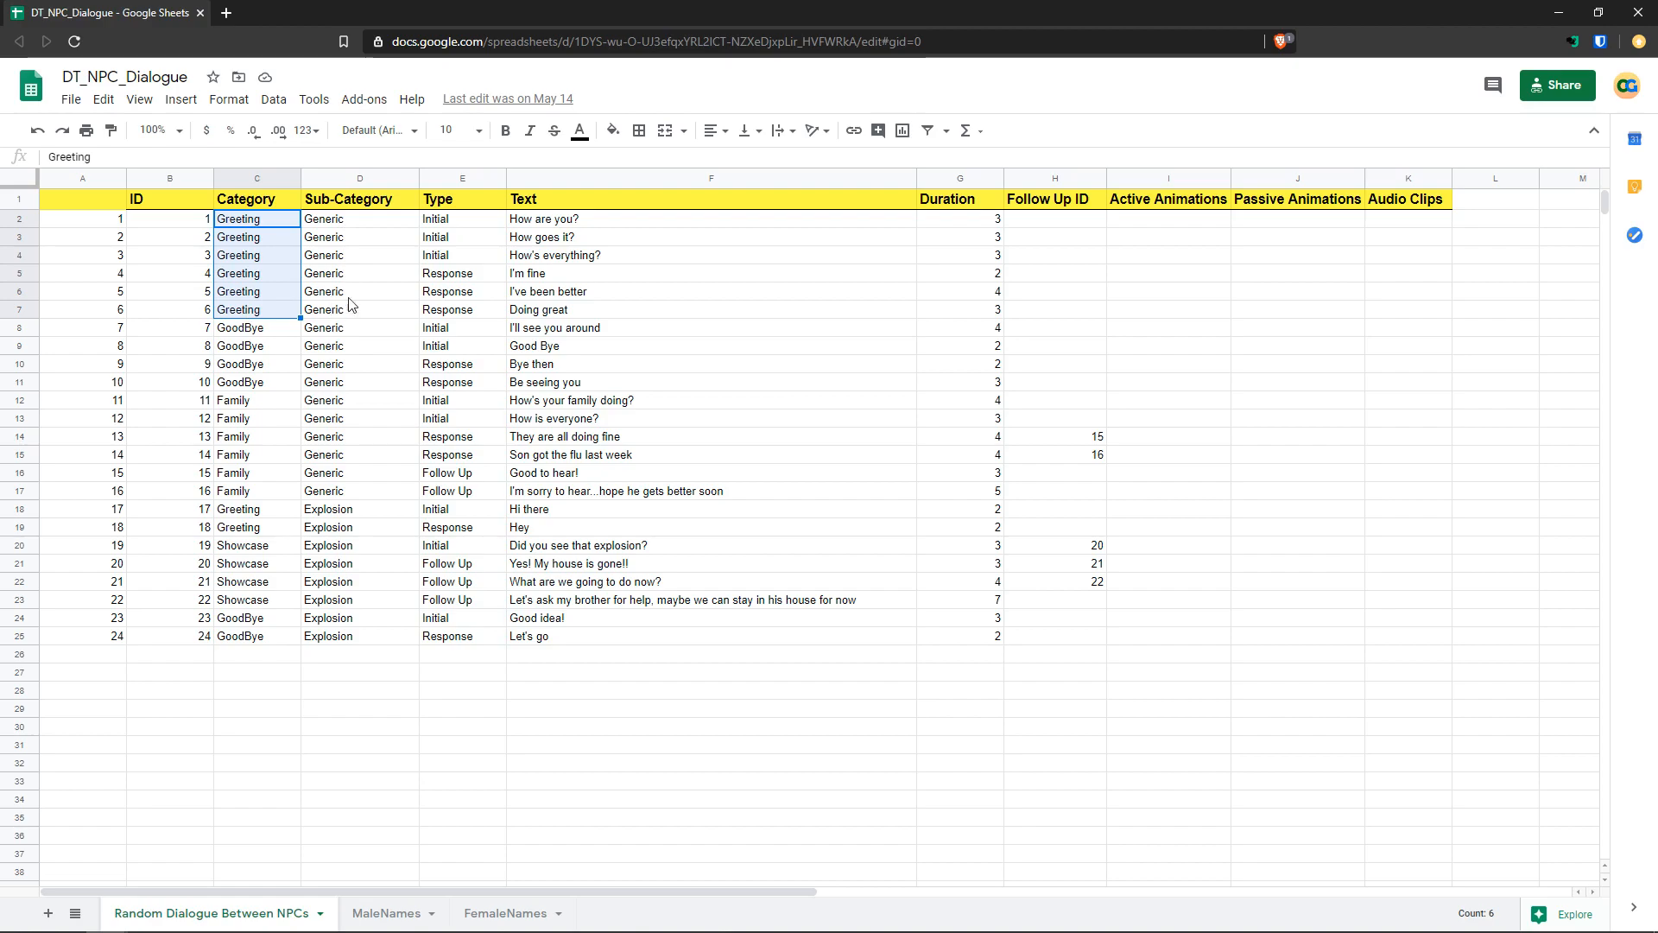
left_click_drag(448, 223, 442, 261)
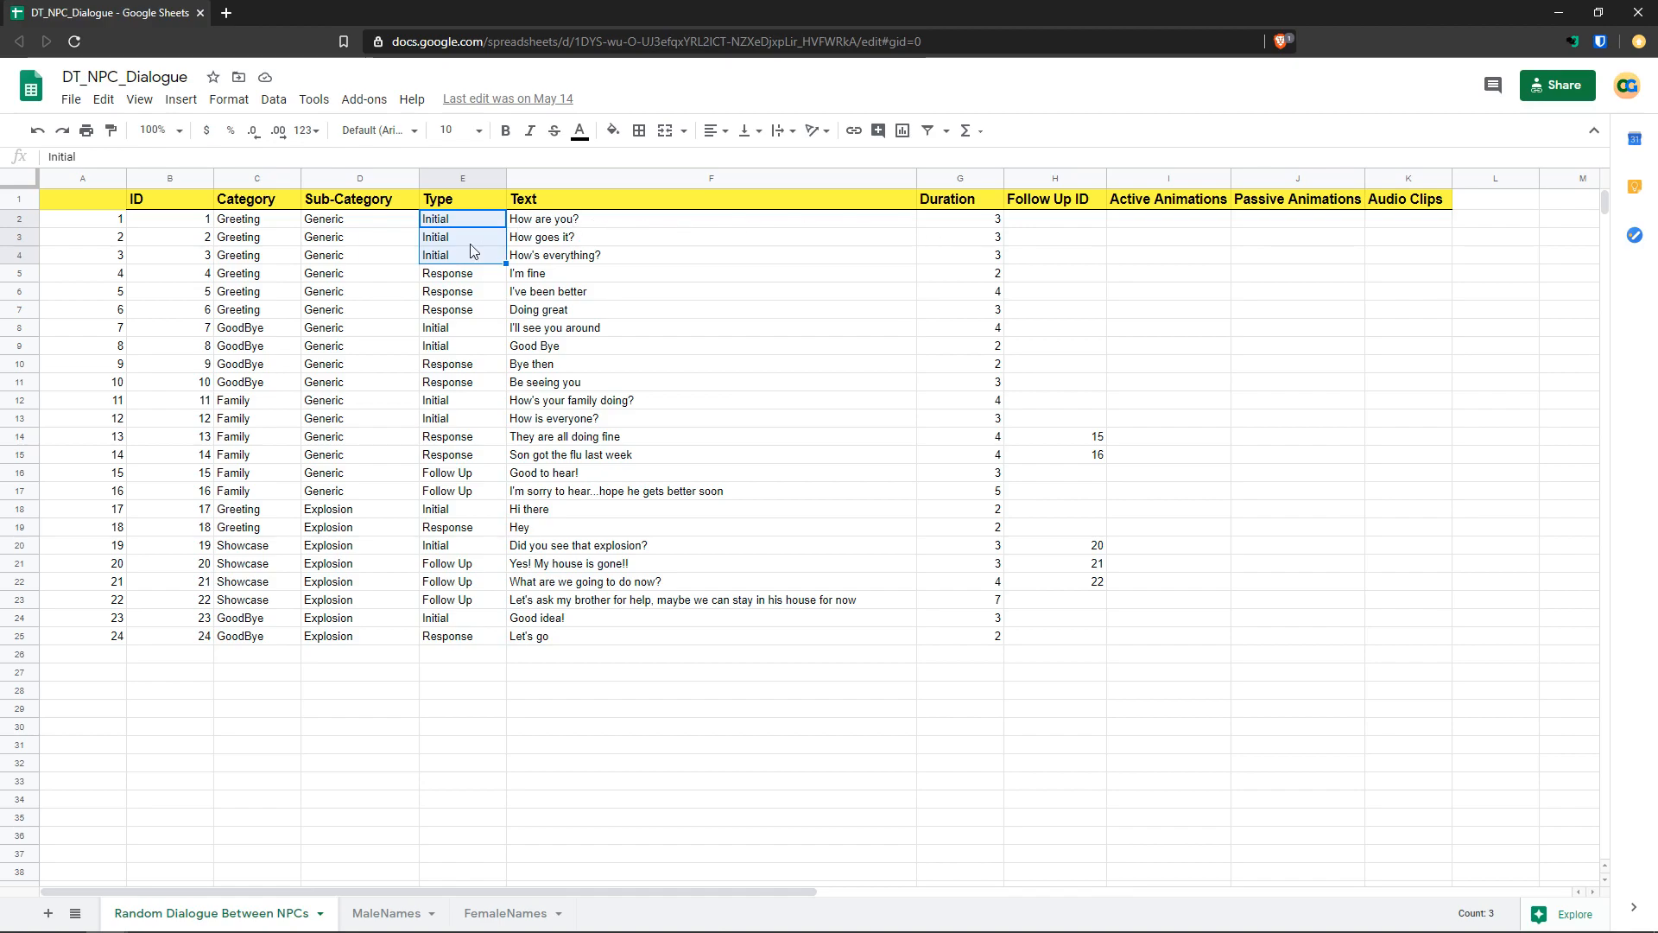
left_click_drag(229, 273, 377, 316)
left_click_drag(523, 275, 524, 309)
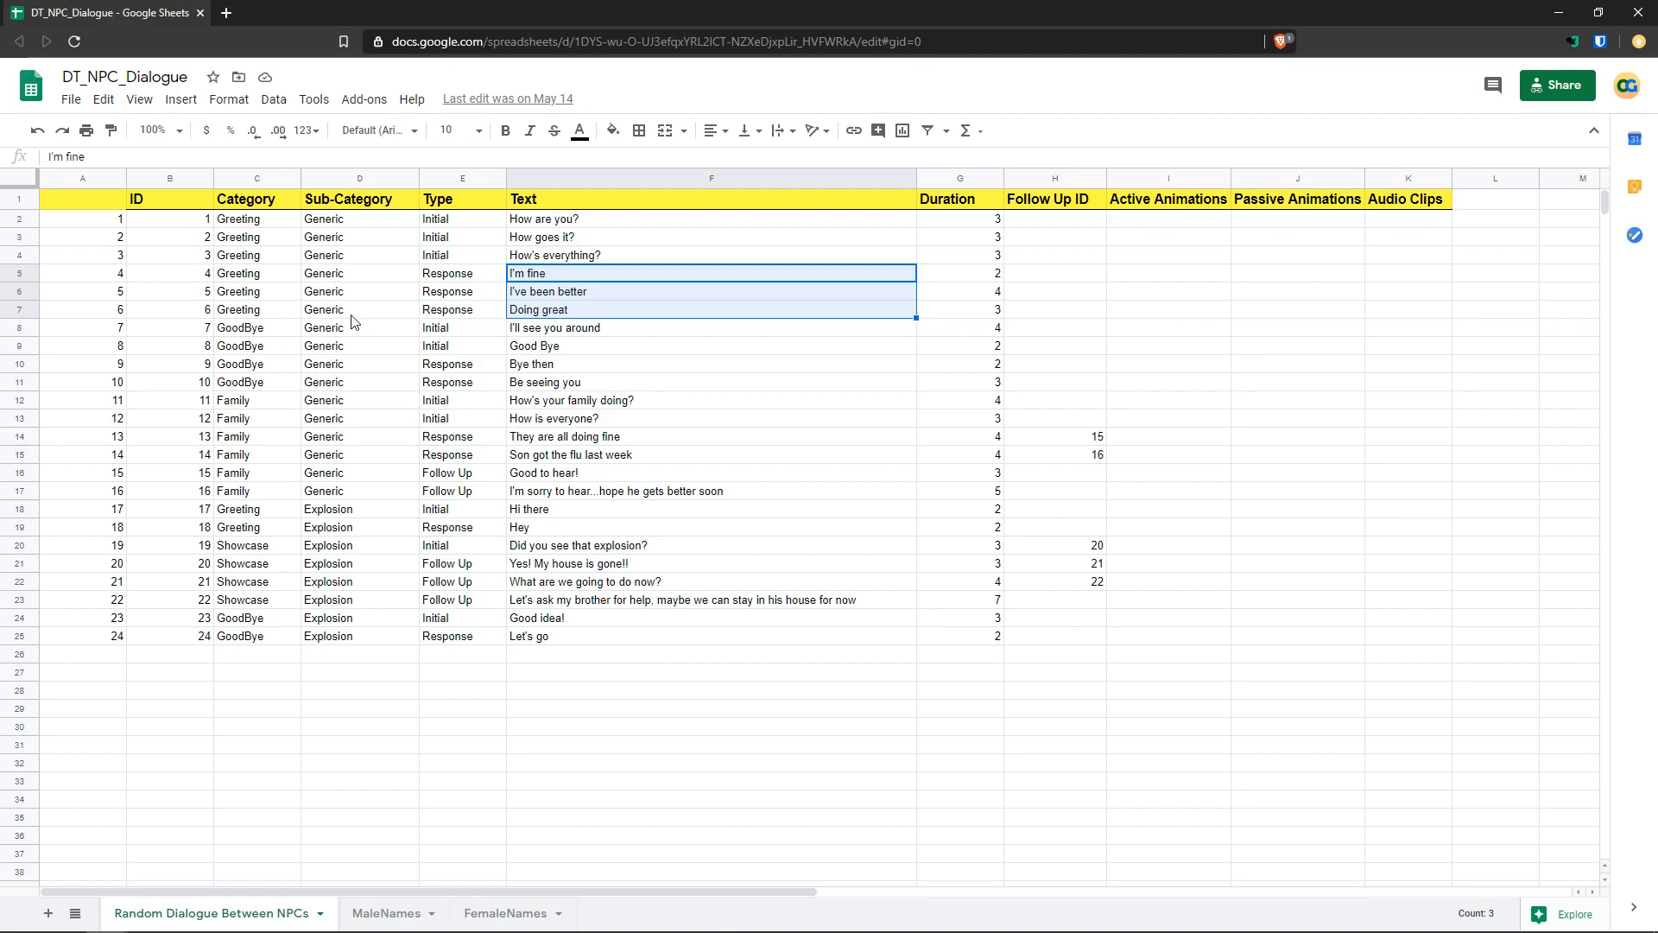
- Examine the Family rows of the dialogue sheet, from the initial lines through the responses and the follow-up texts
left_click(236, 402)
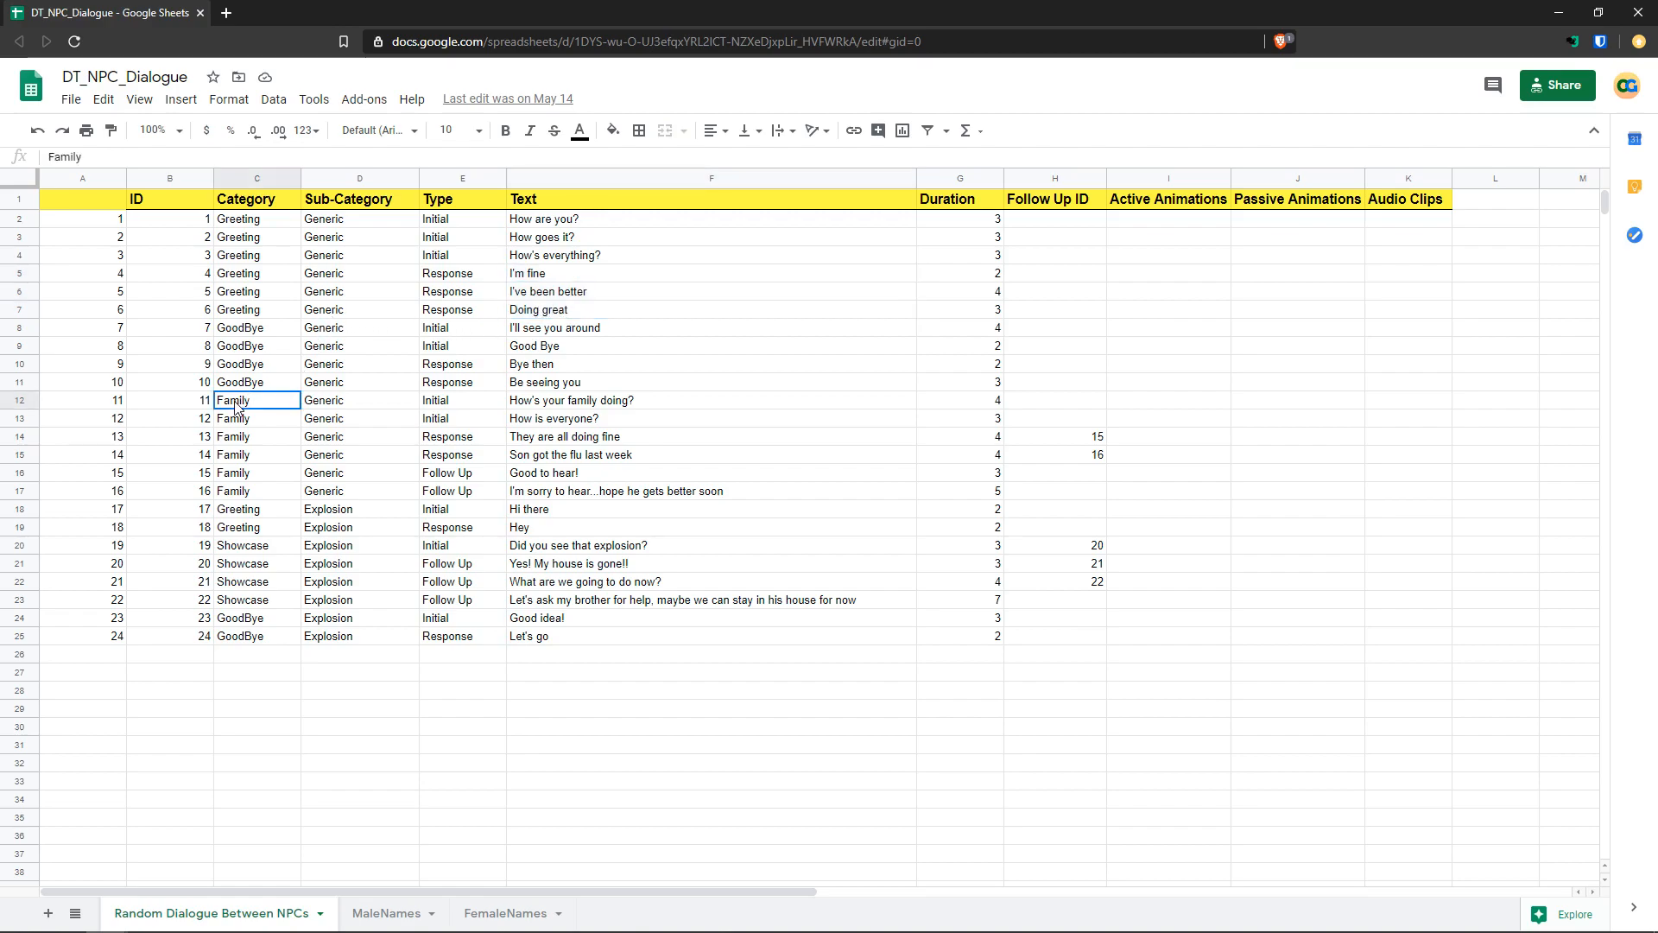
left_click_drag(247, 407, 531, 422)
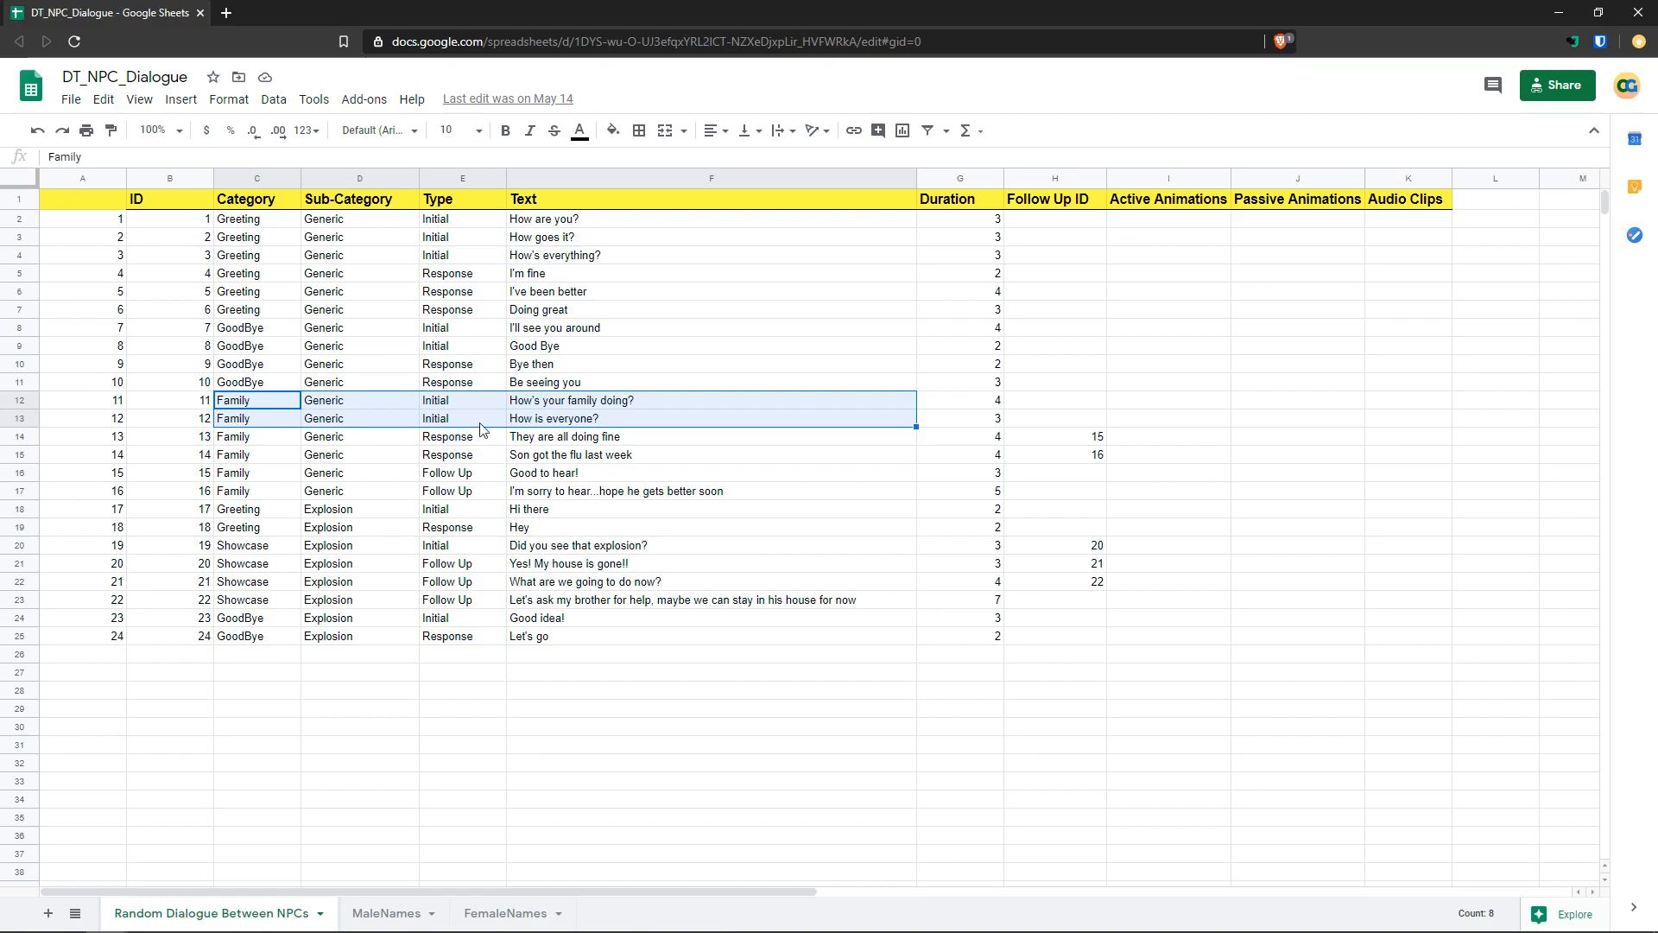
left_click_drag(255, 440, 568, 464)
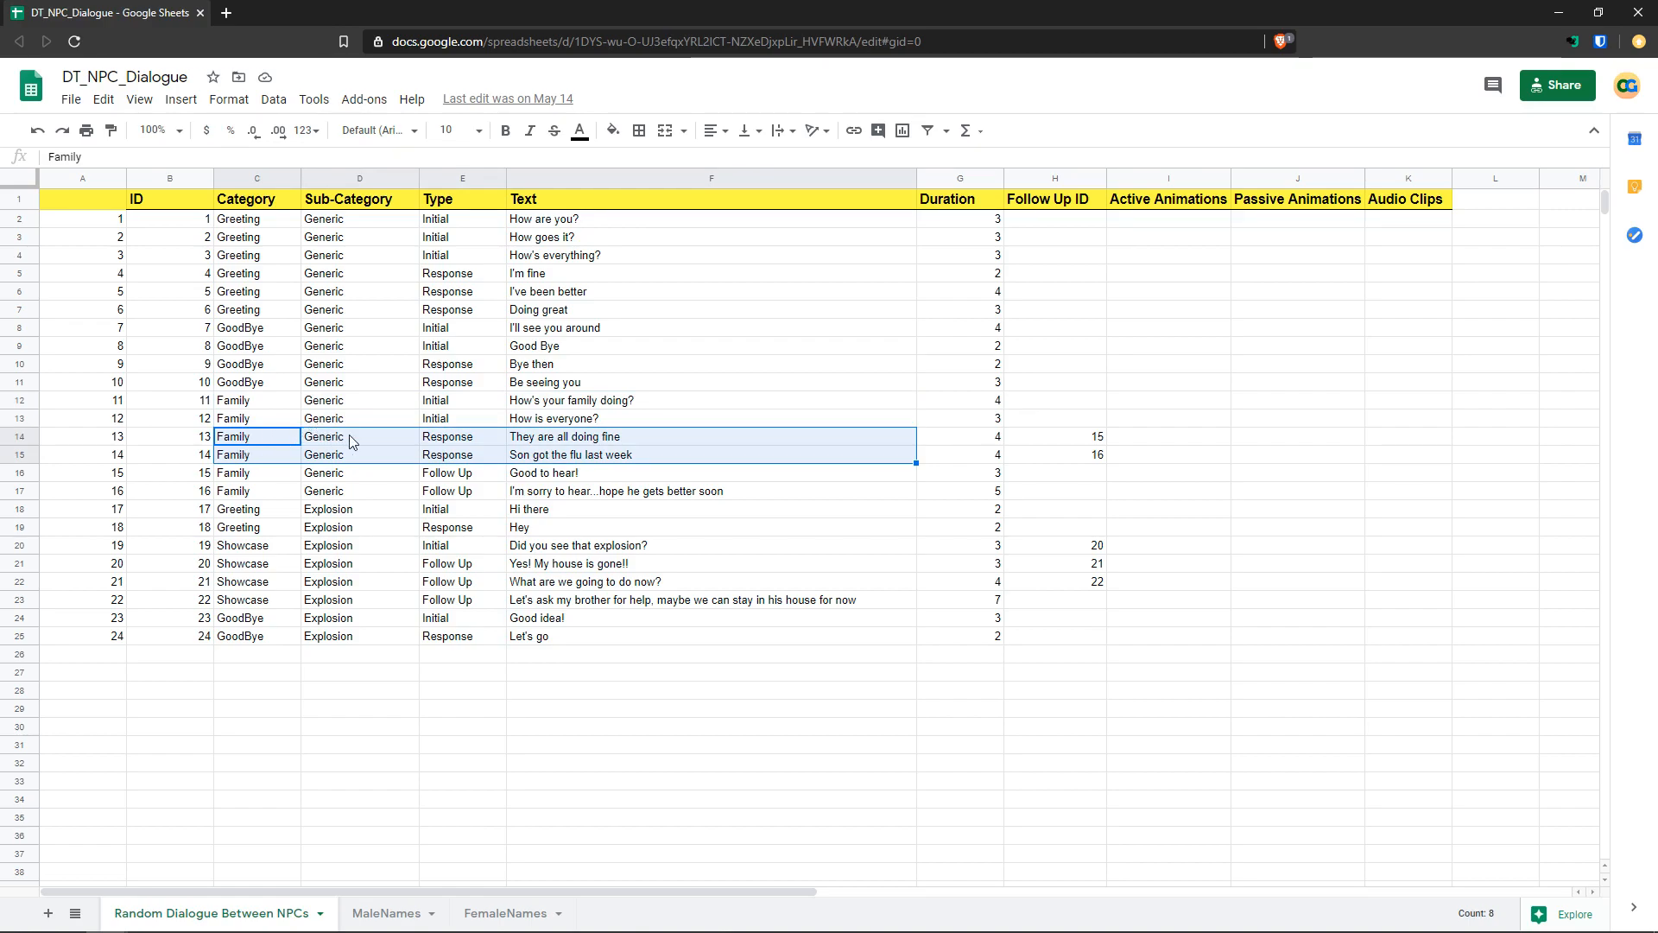
left_click(570, 439)
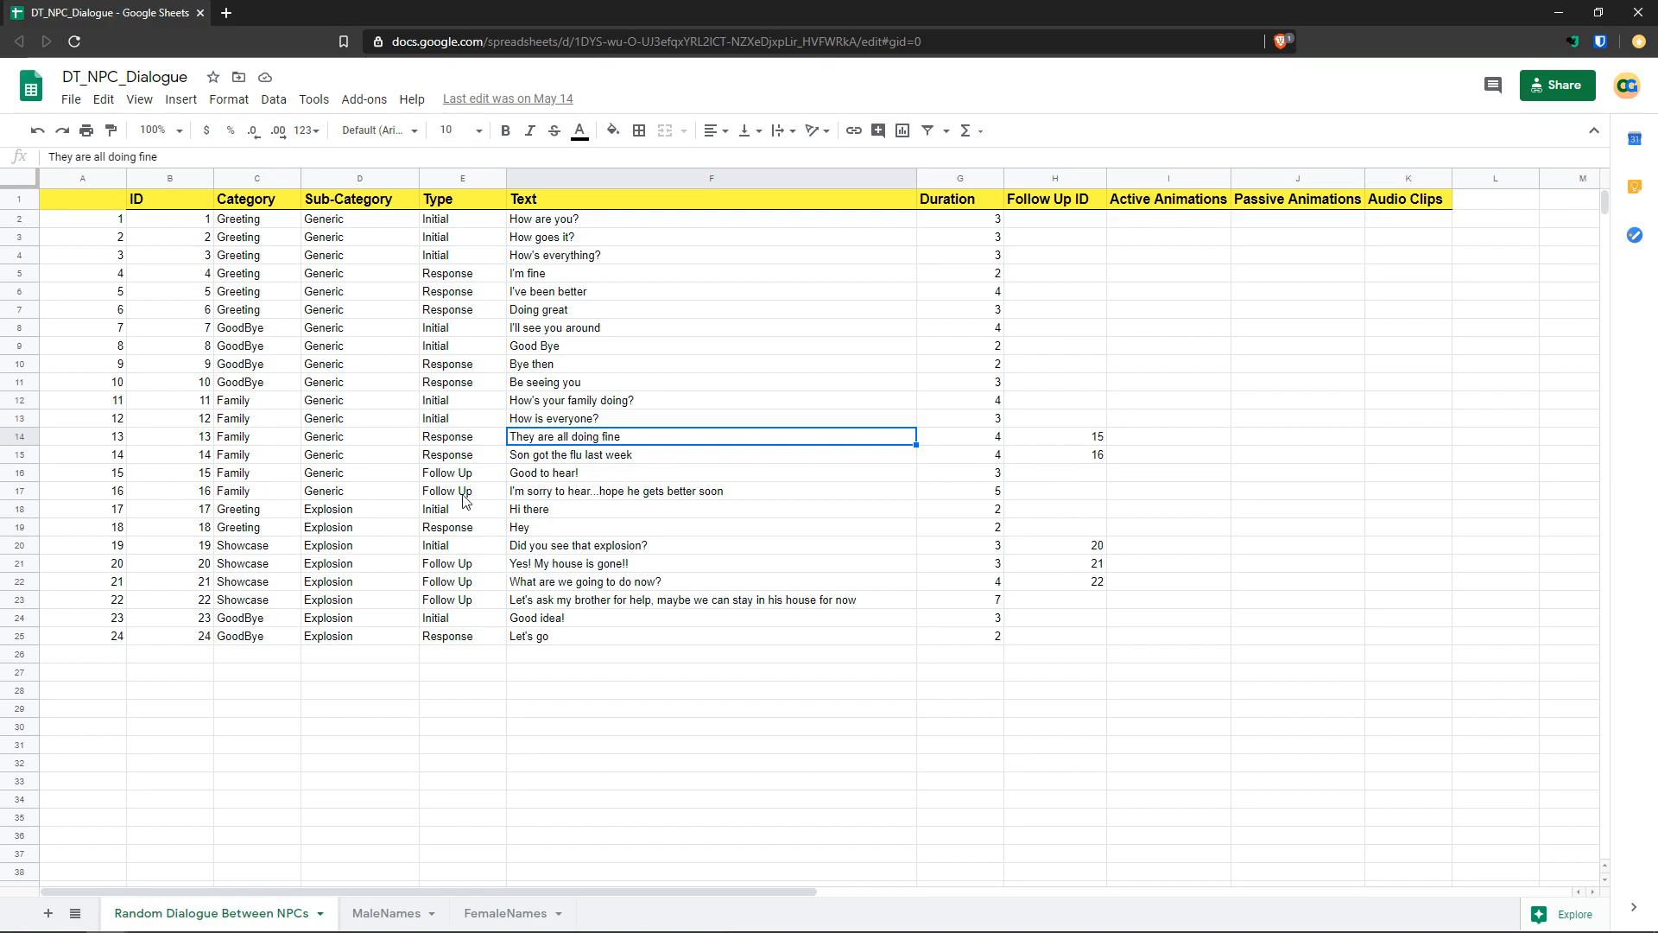
left_click(564, 495)
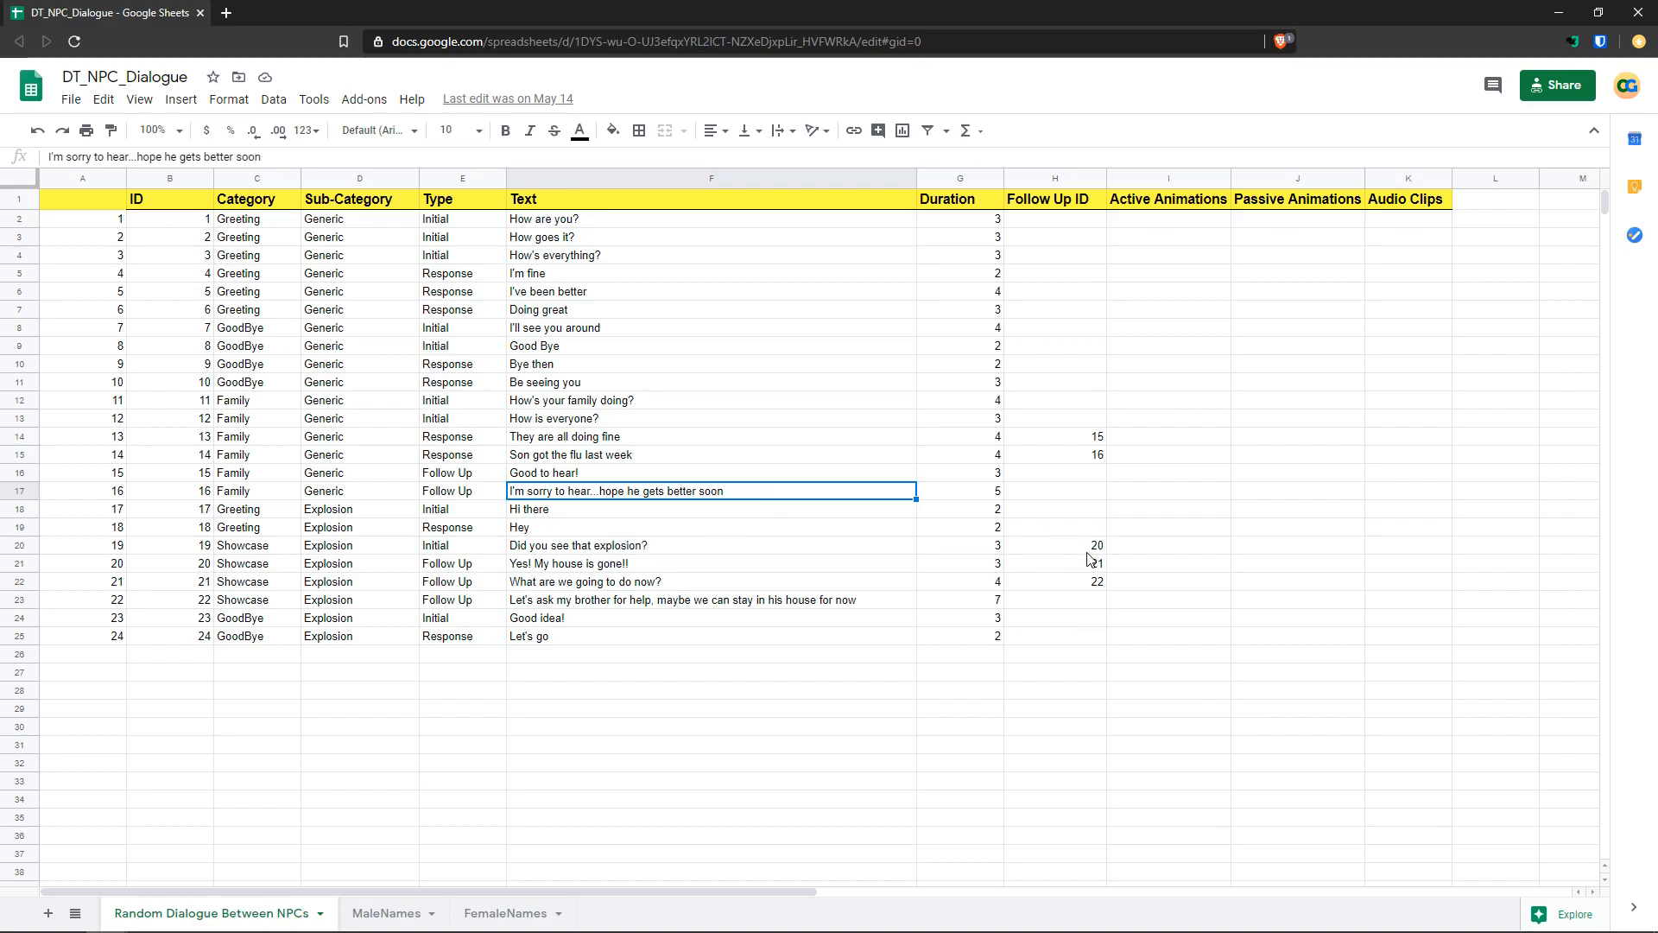
- Trace the Showcase explosion conversation in the sheet through its Follow Up IDs, category, sub-category and successive text lines
left_click_drag(1095, 548, 1080, 590)
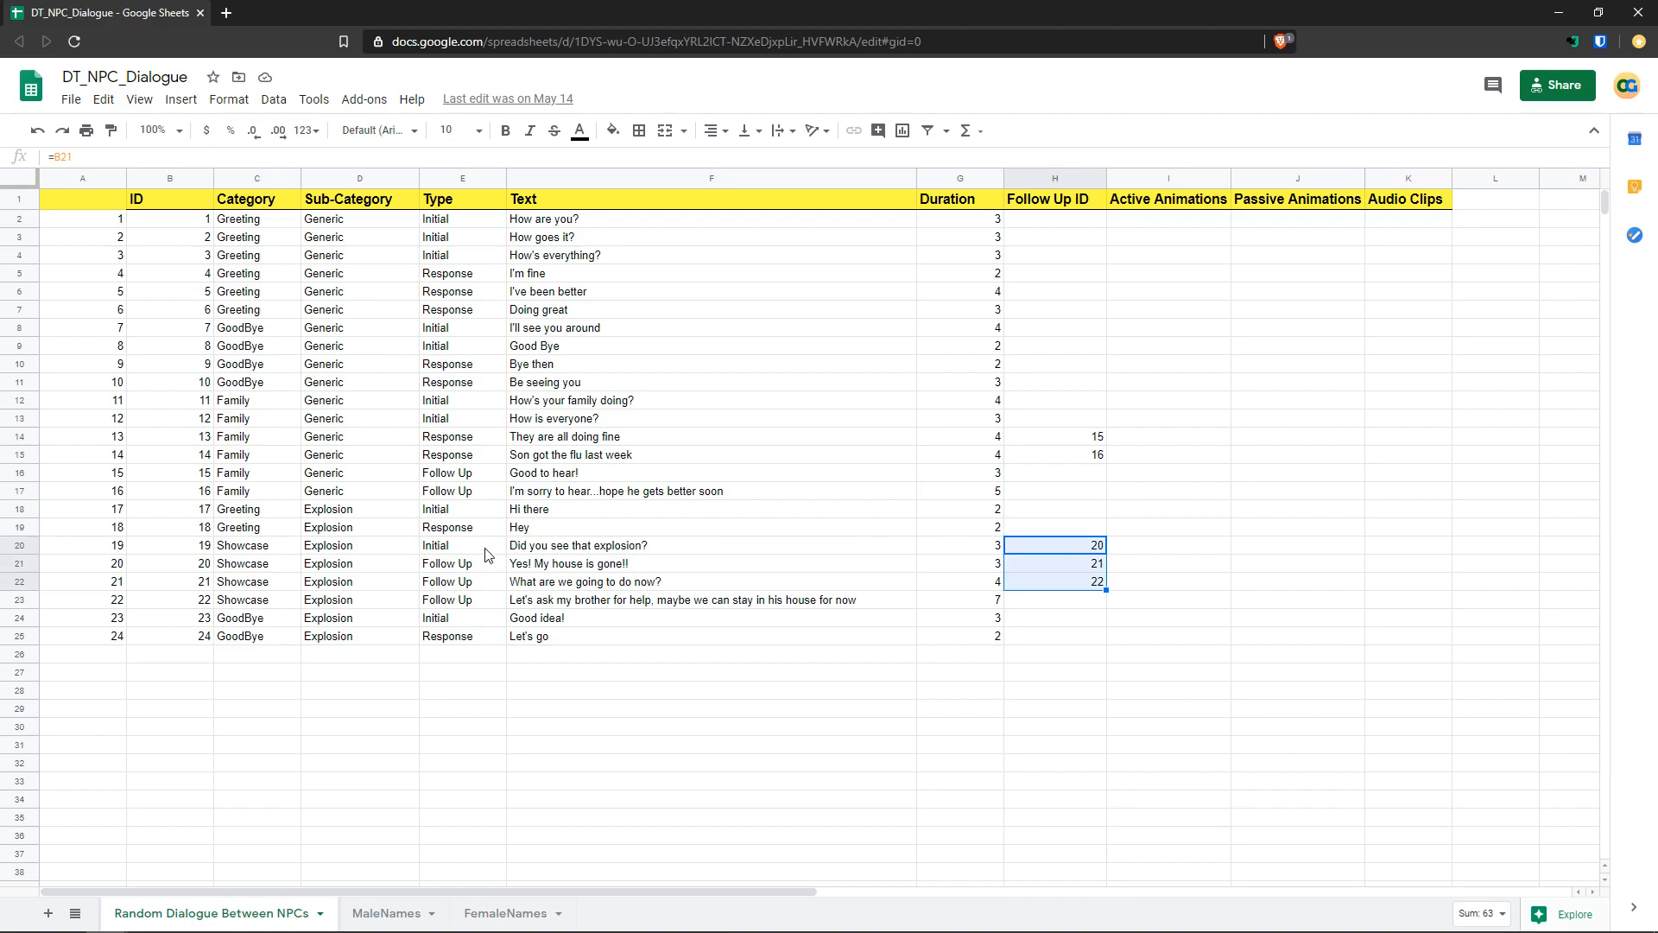
left_click(255, 551)
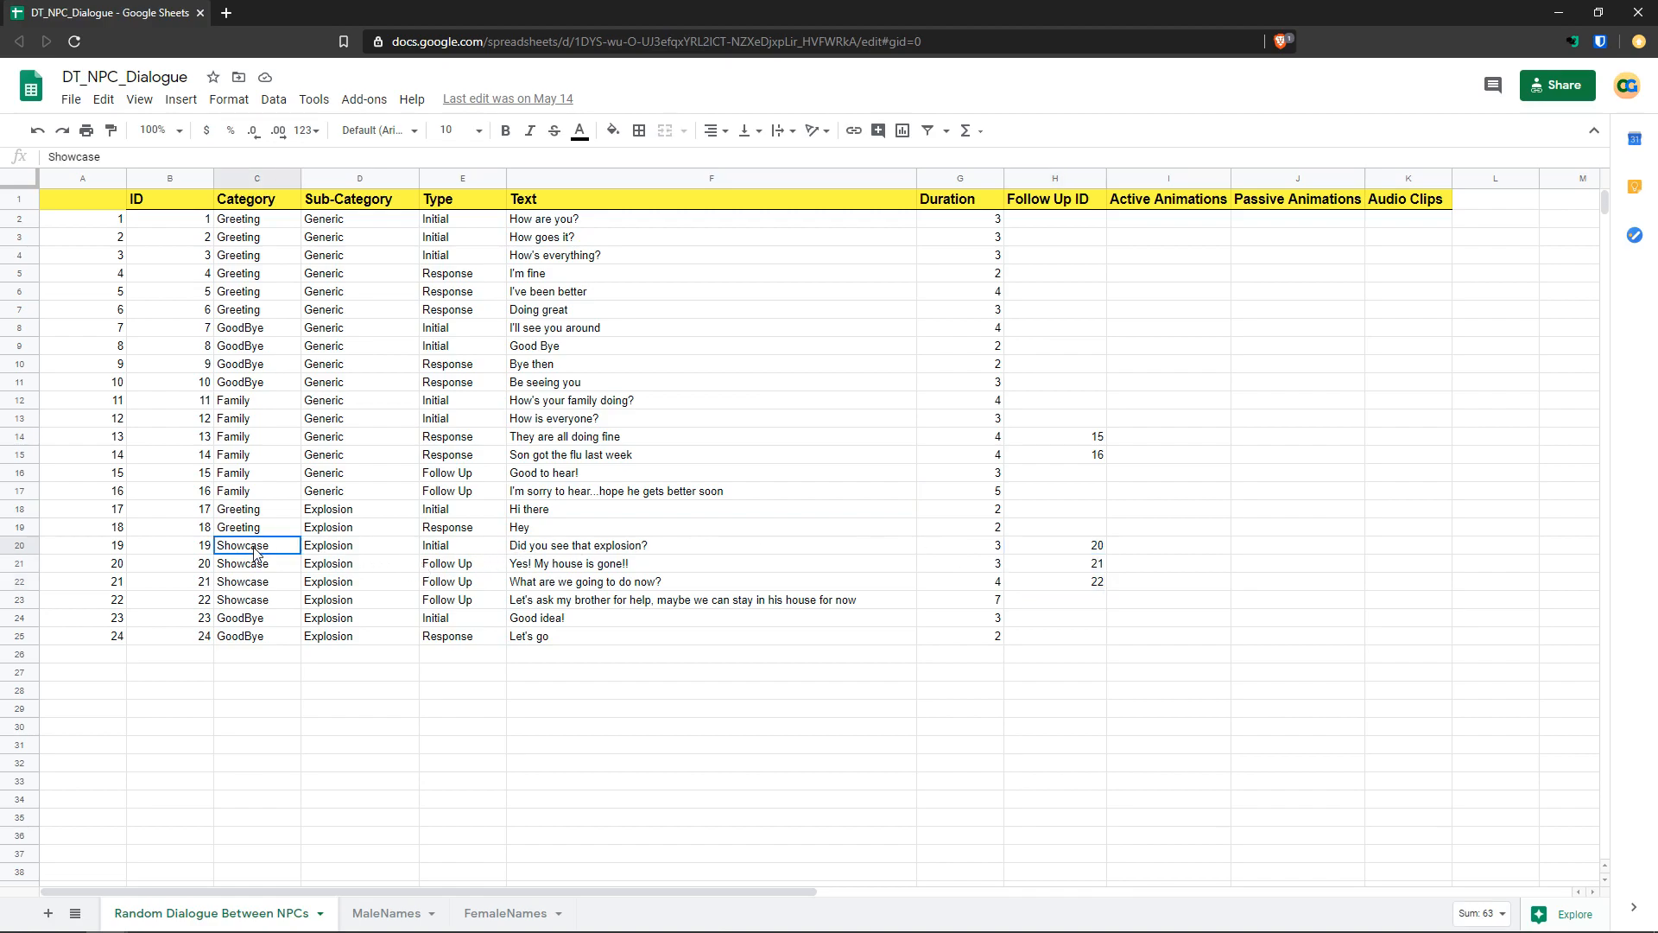
left_click(329, 553)
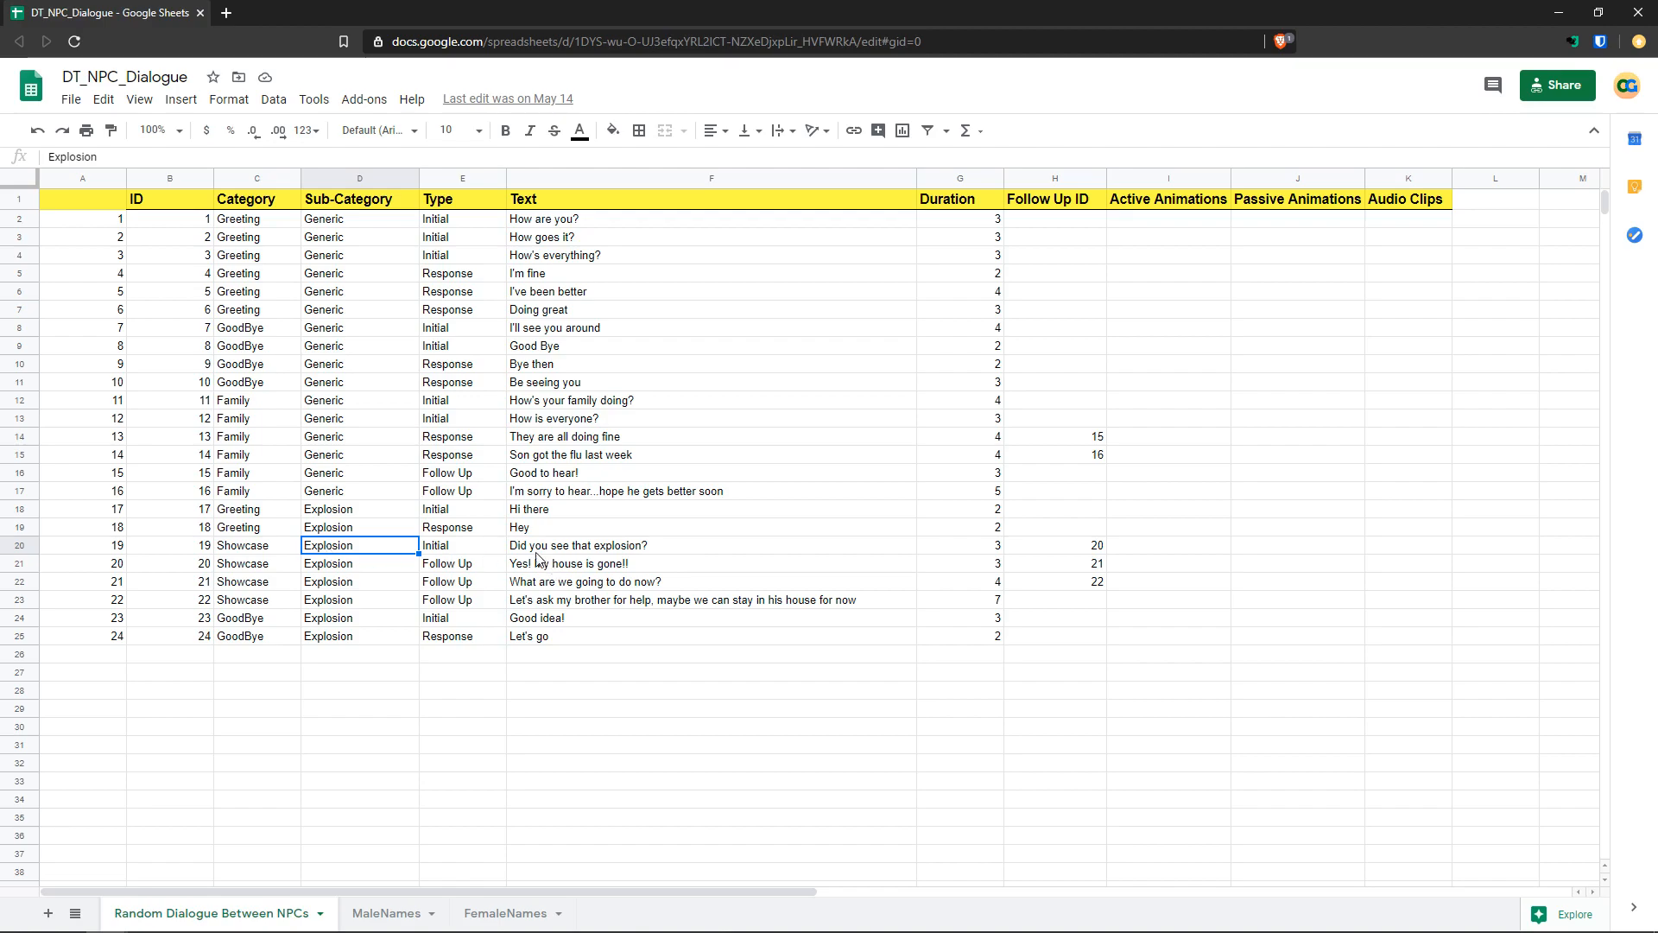
left_click(569, 550)
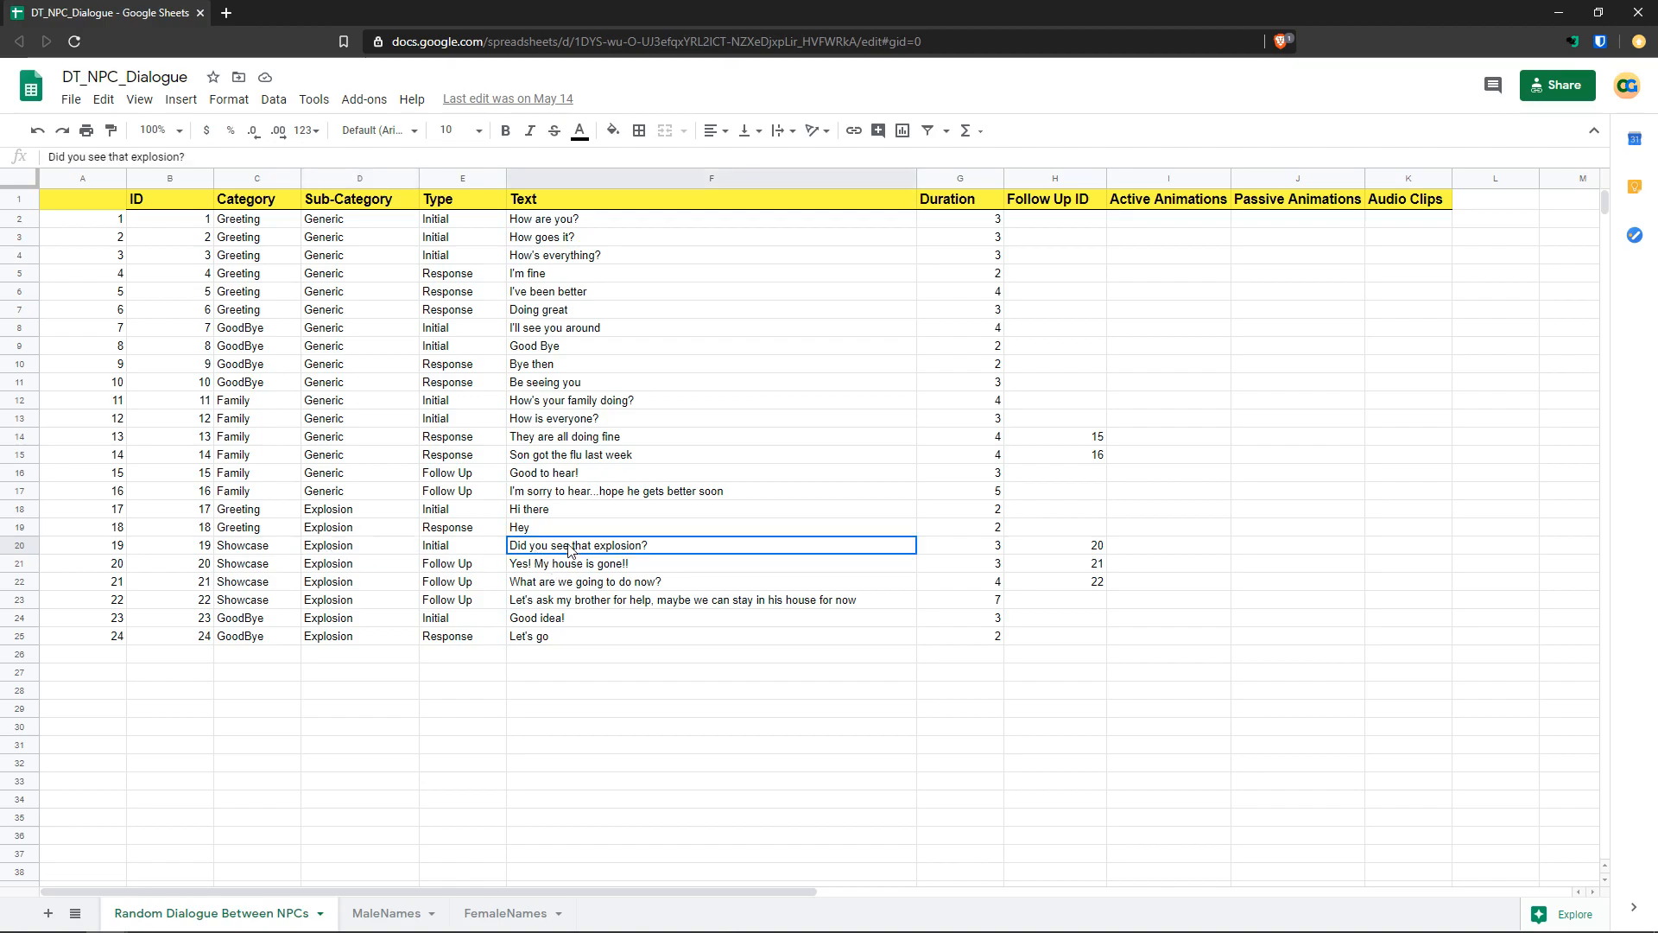
left_click(537, 565)
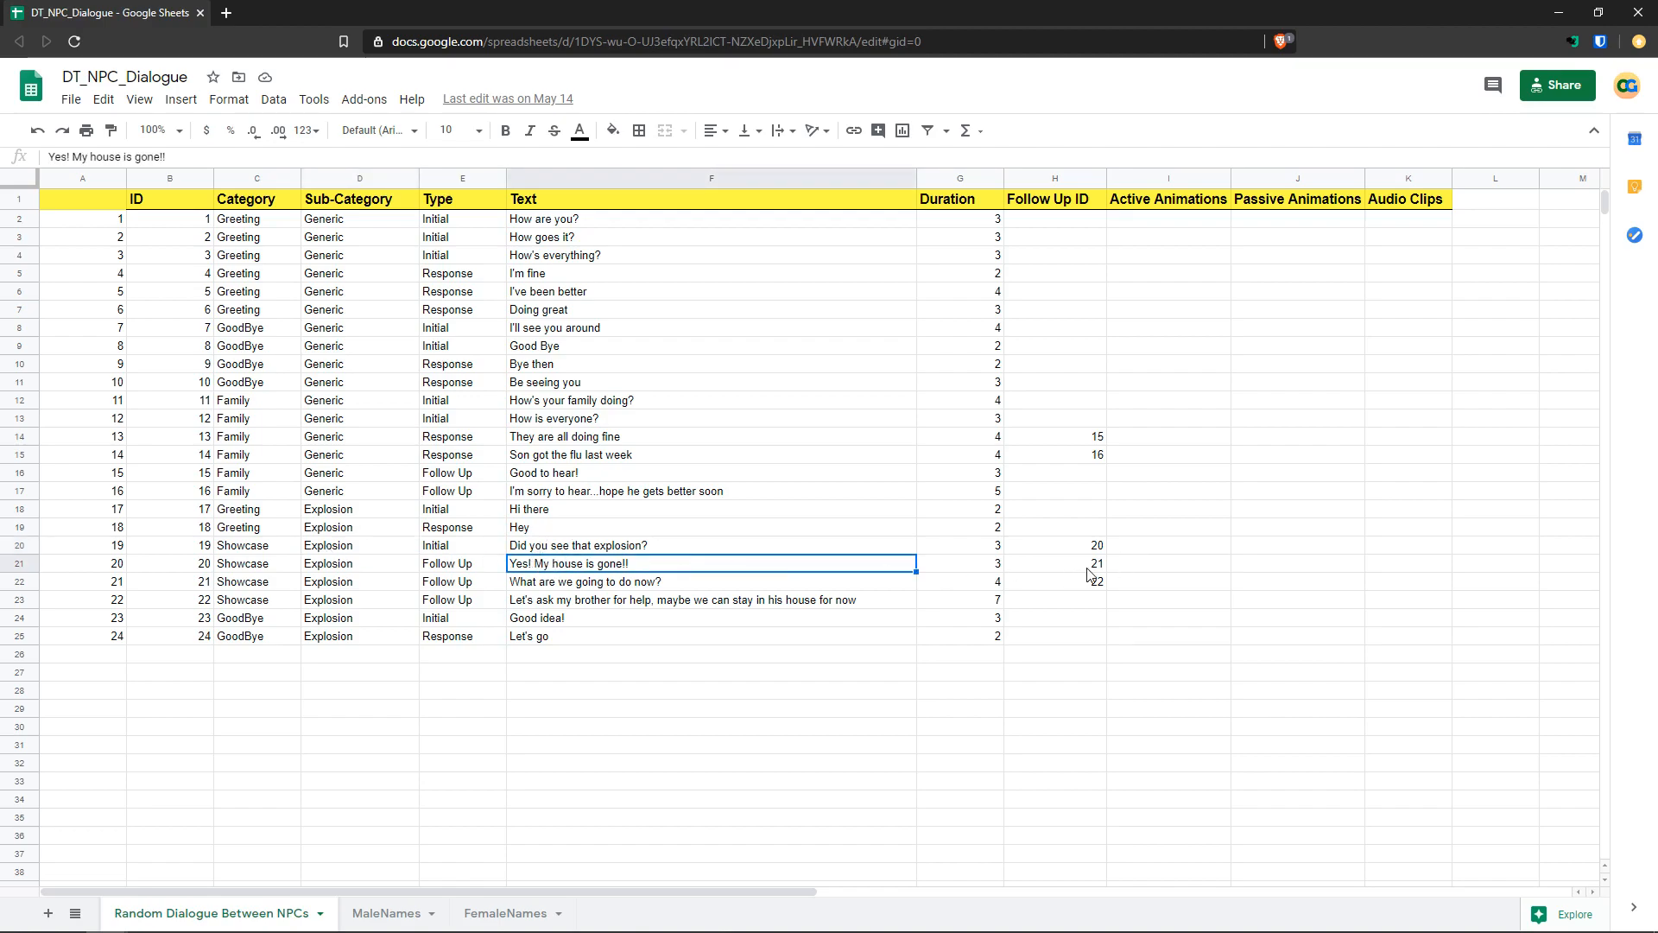
left_click(535, 588)
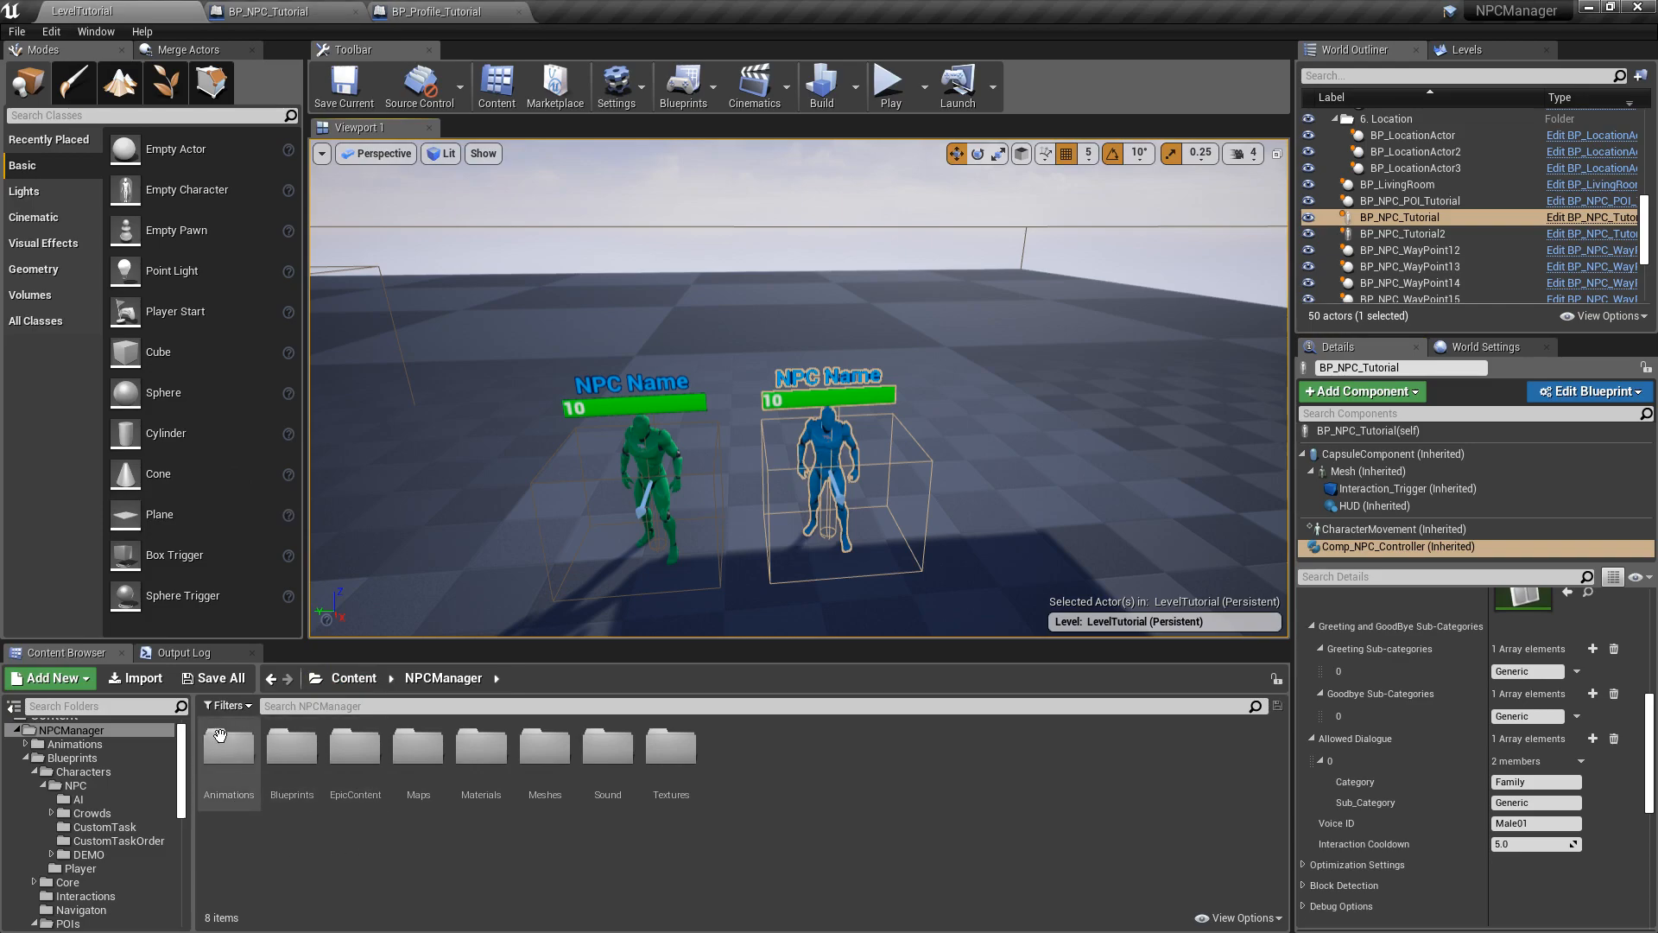
- In Unreal Editor, open the DT_NPC_Dialogue data table from Blueprints/Core/DataTables/NPC_Dialogue and enlarge the table area to show all rows
left_click(72, 758)
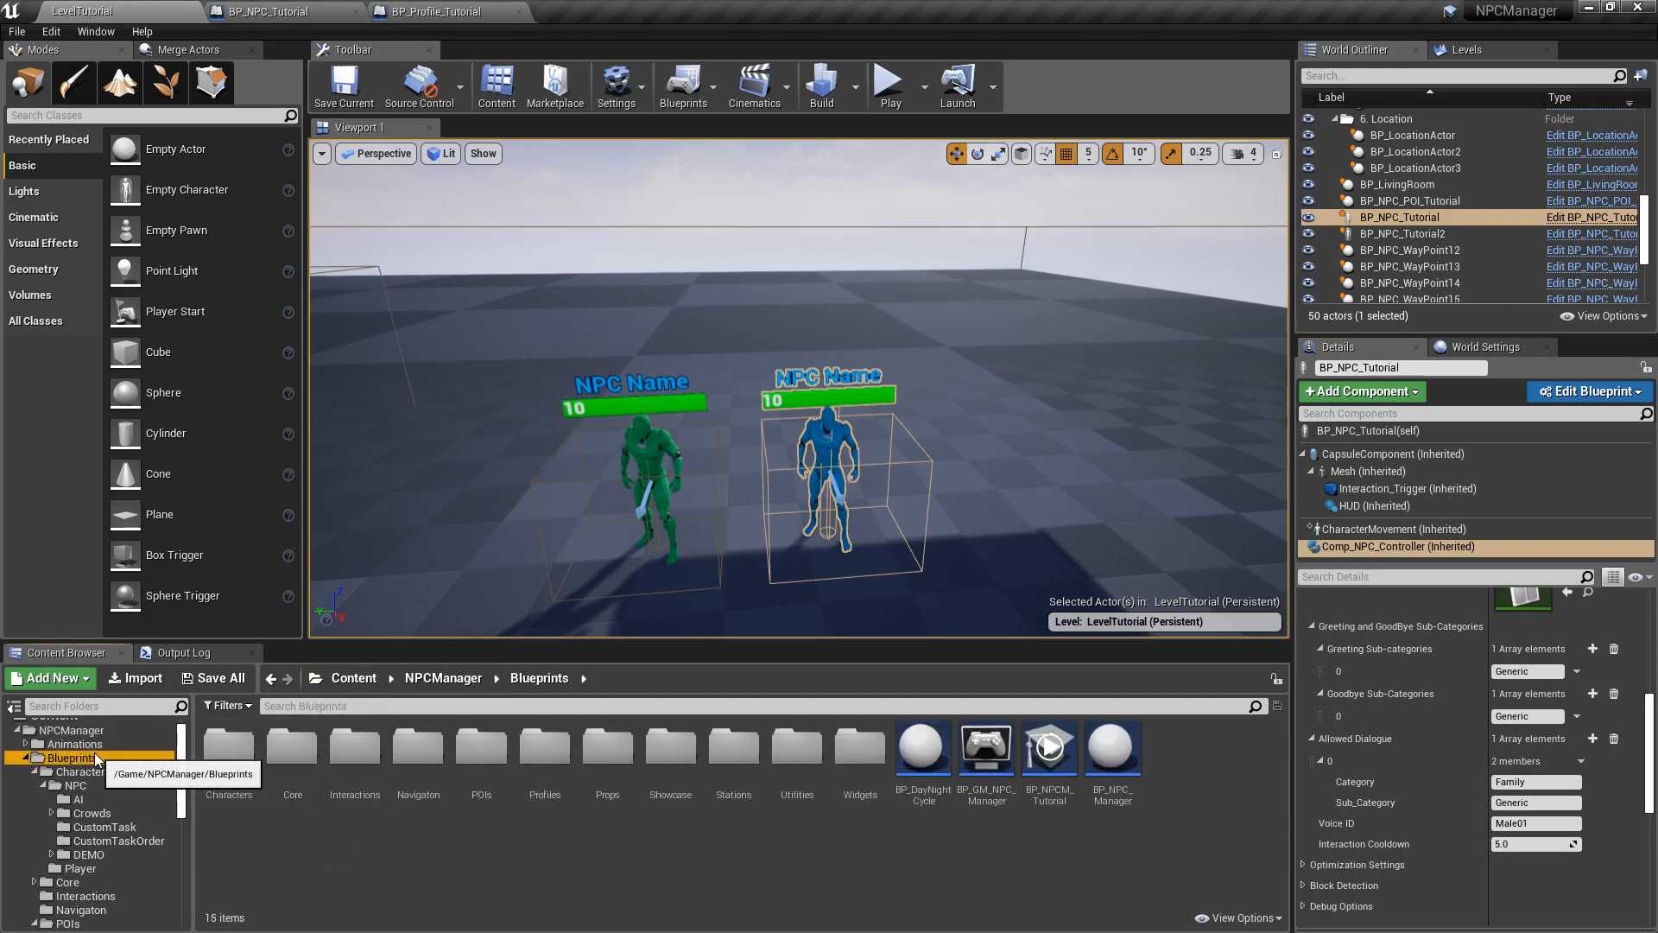
double_click(280, 761)
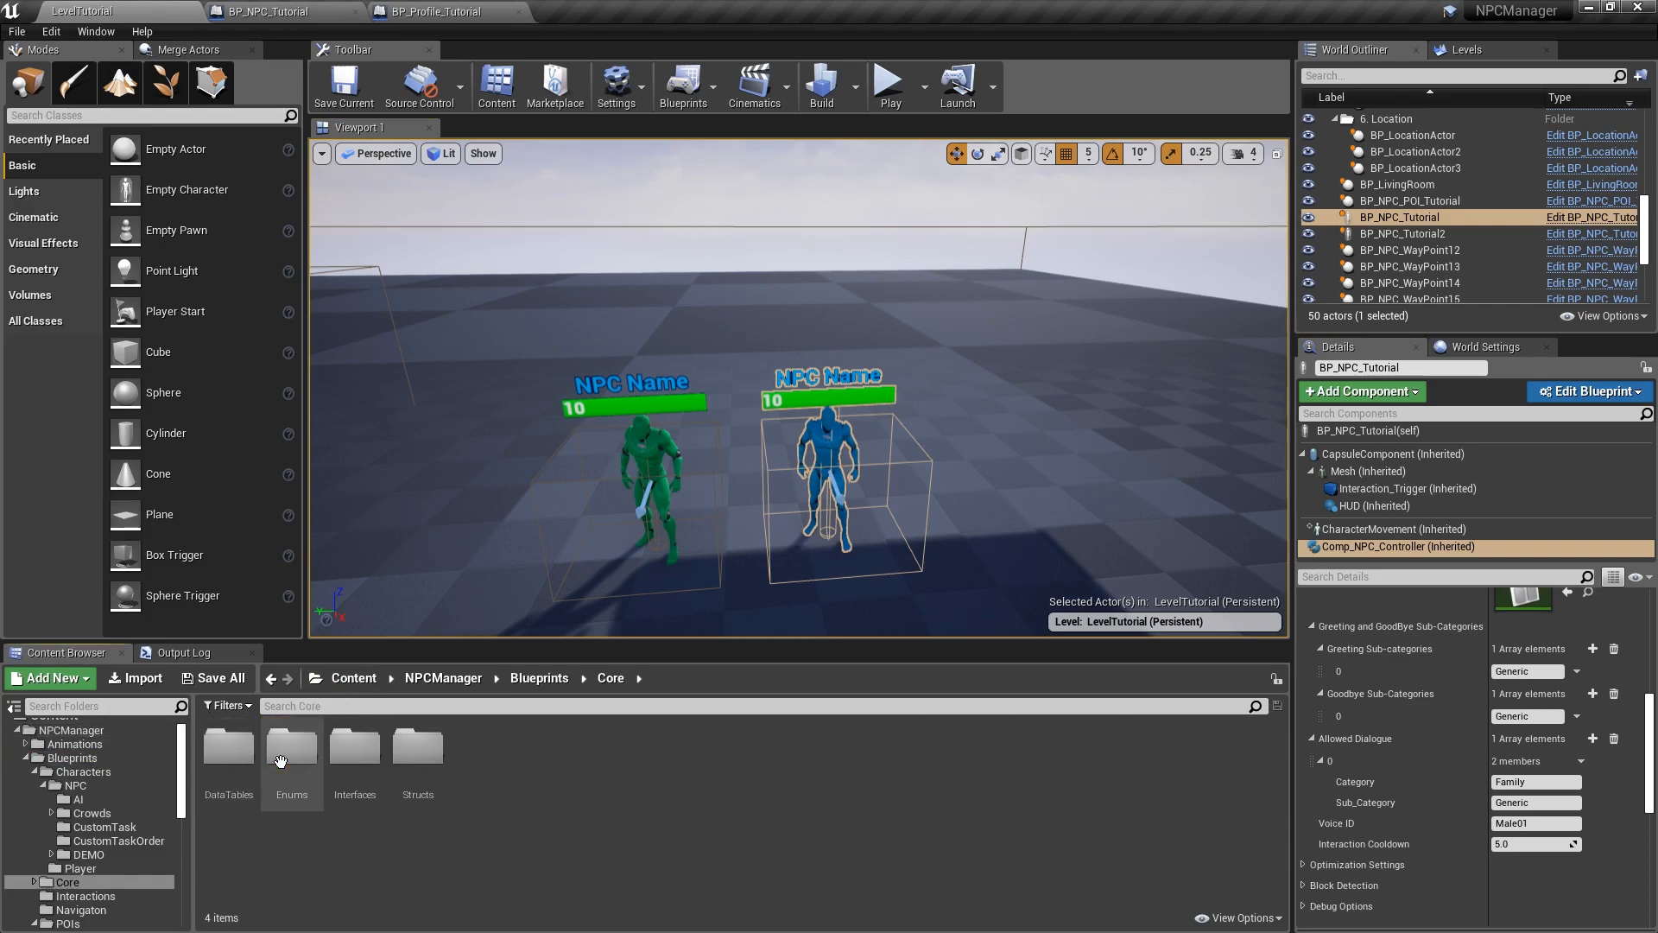
double_click(216, 751)
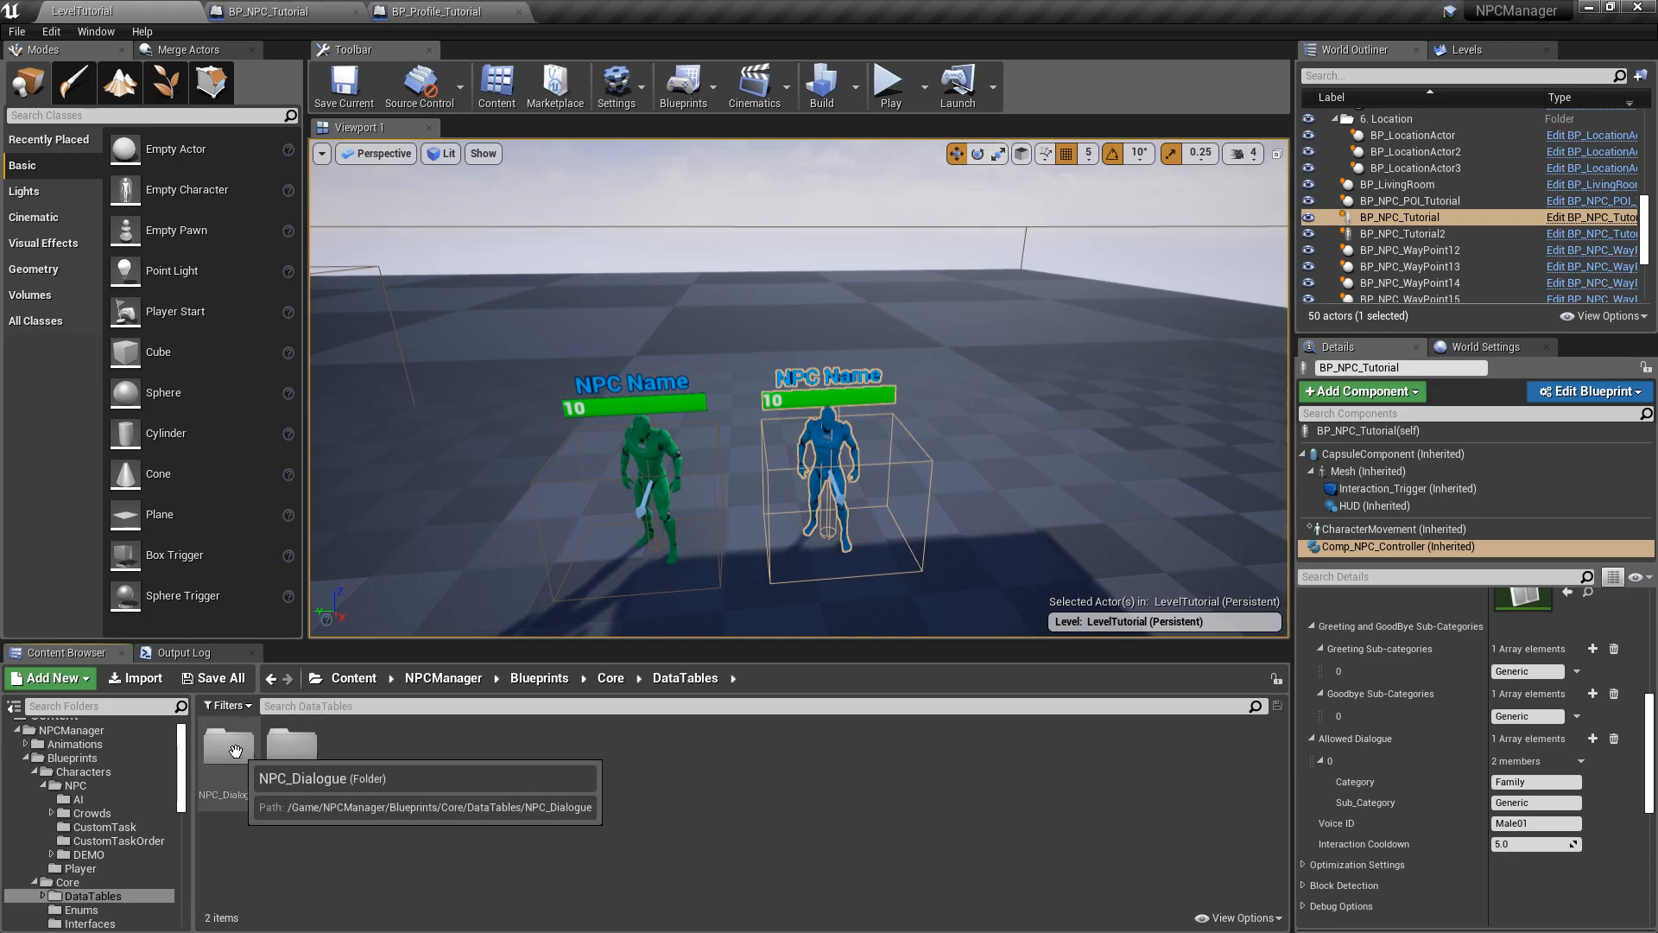
double_click(229, 747)
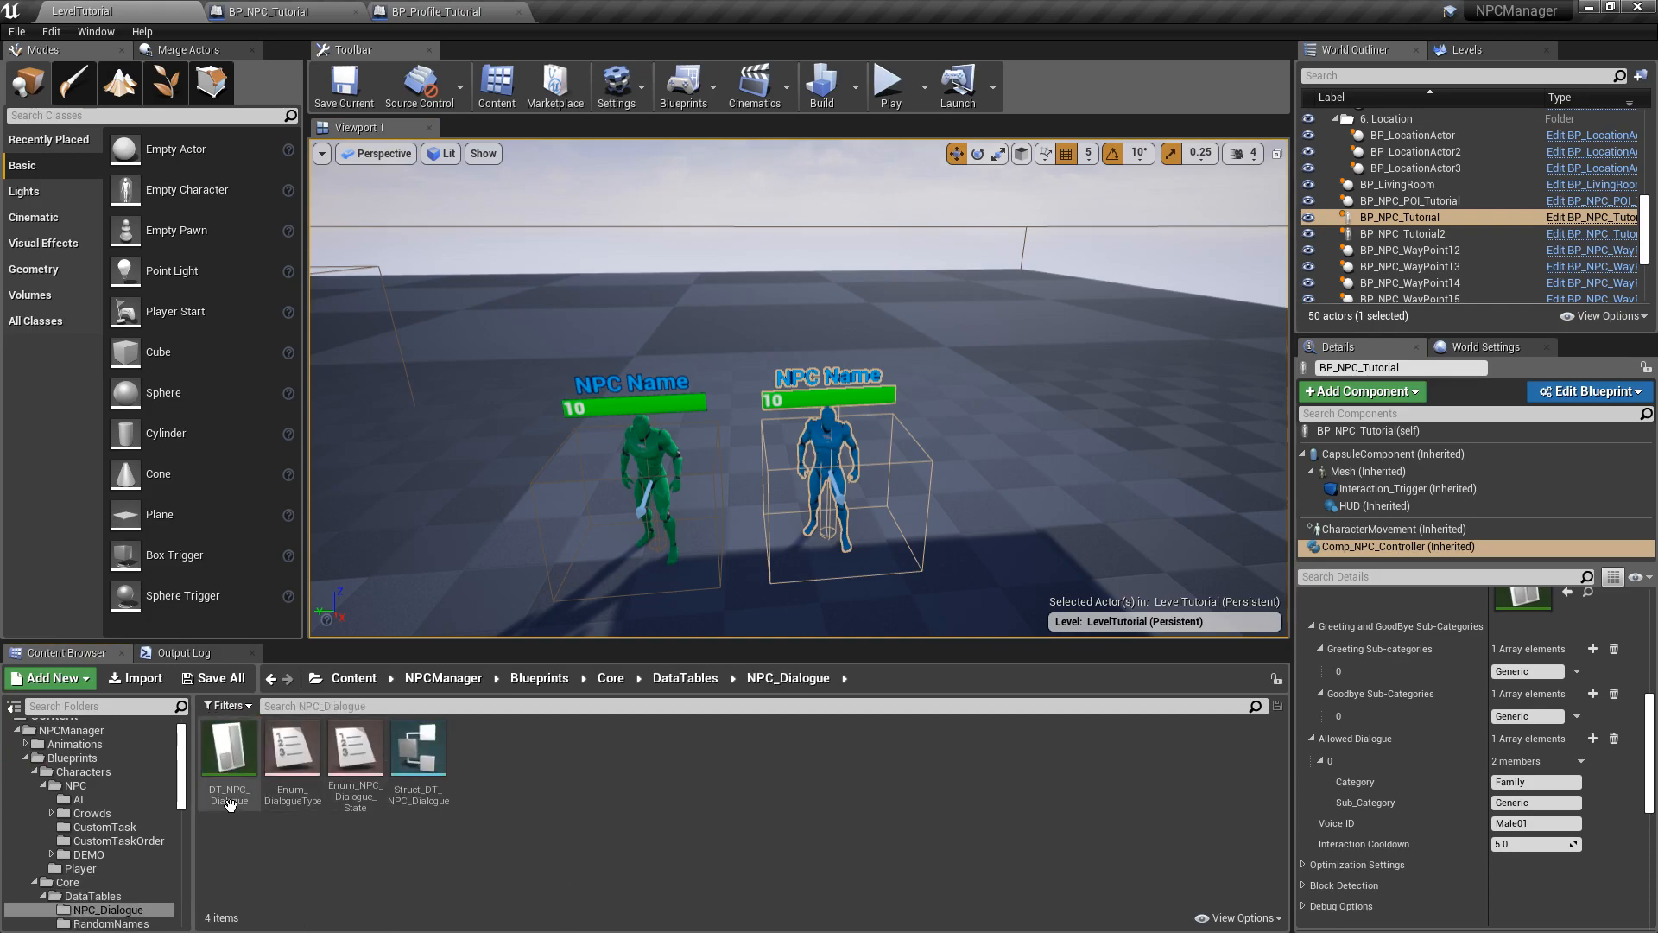
double_click(229, 760)
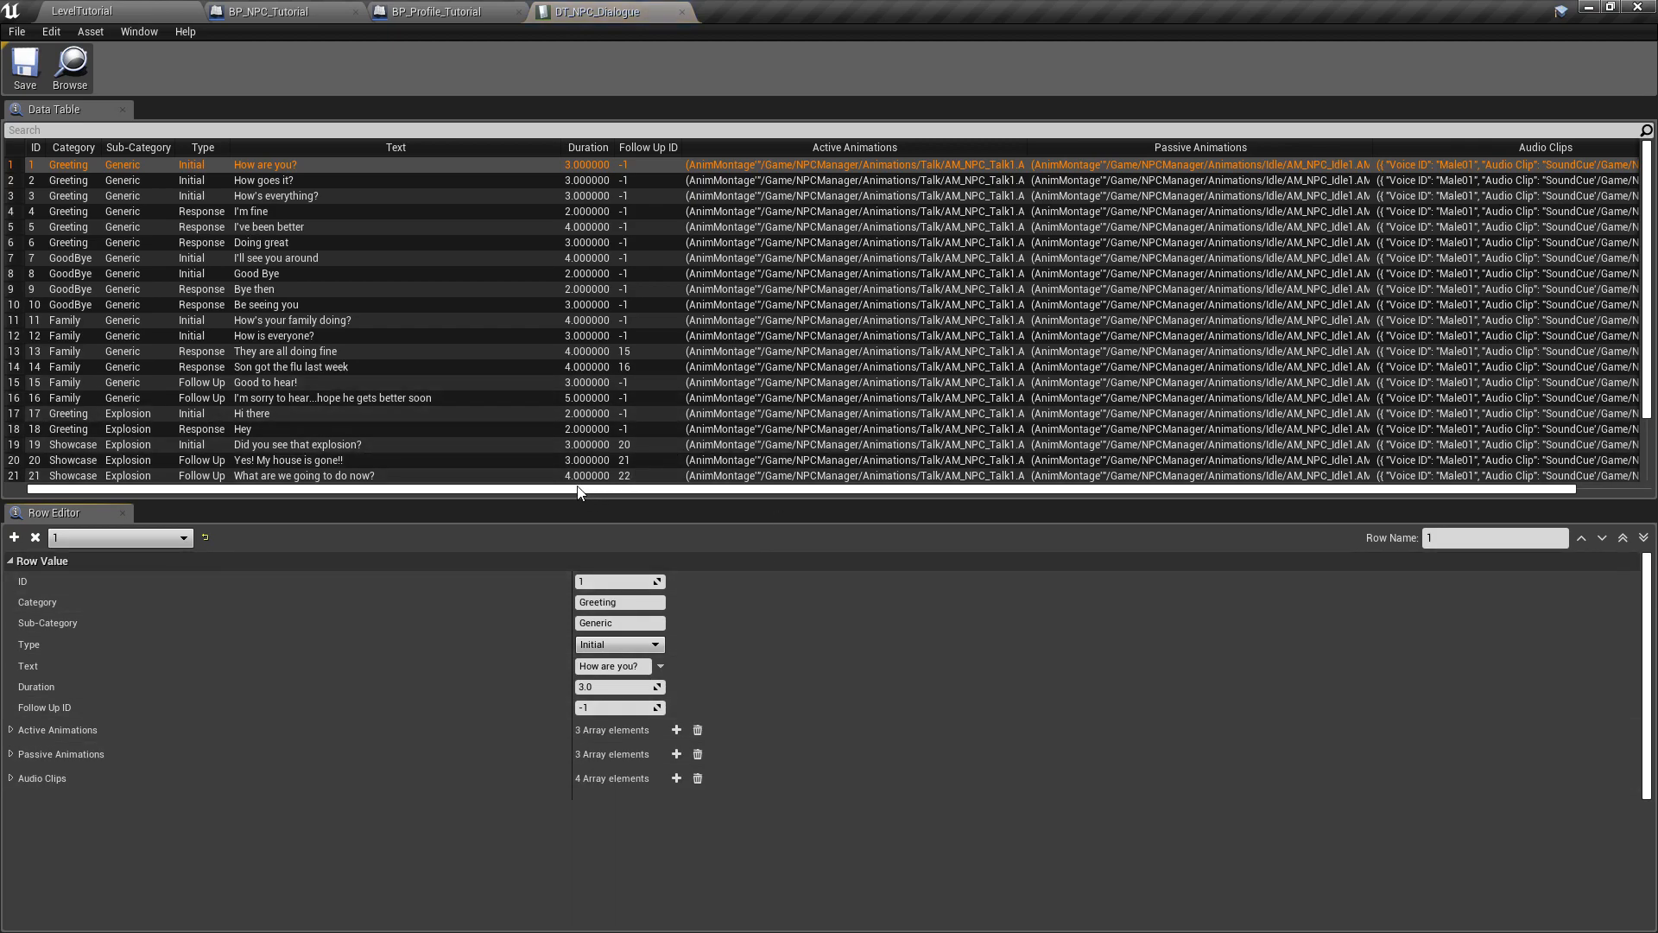
left_click_drag(554, 503, 516, 604)
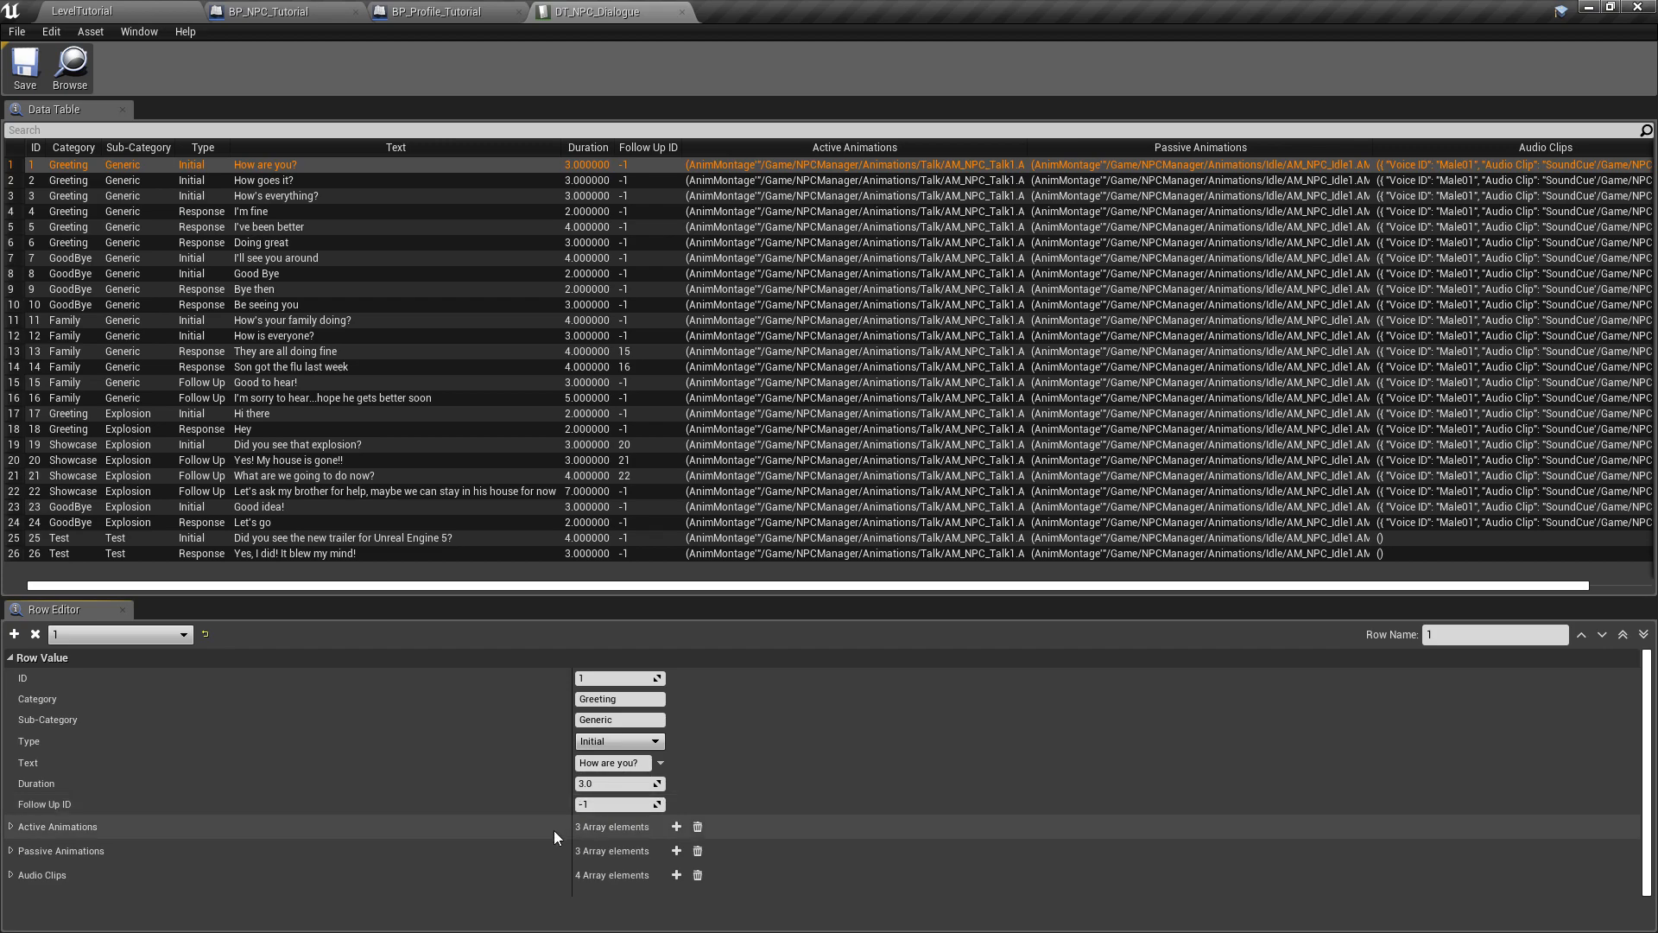
- Examine the Active Animations and Passive Animations lists of the data table's first row, collapsing each list after viewing
left_click(12, 827)
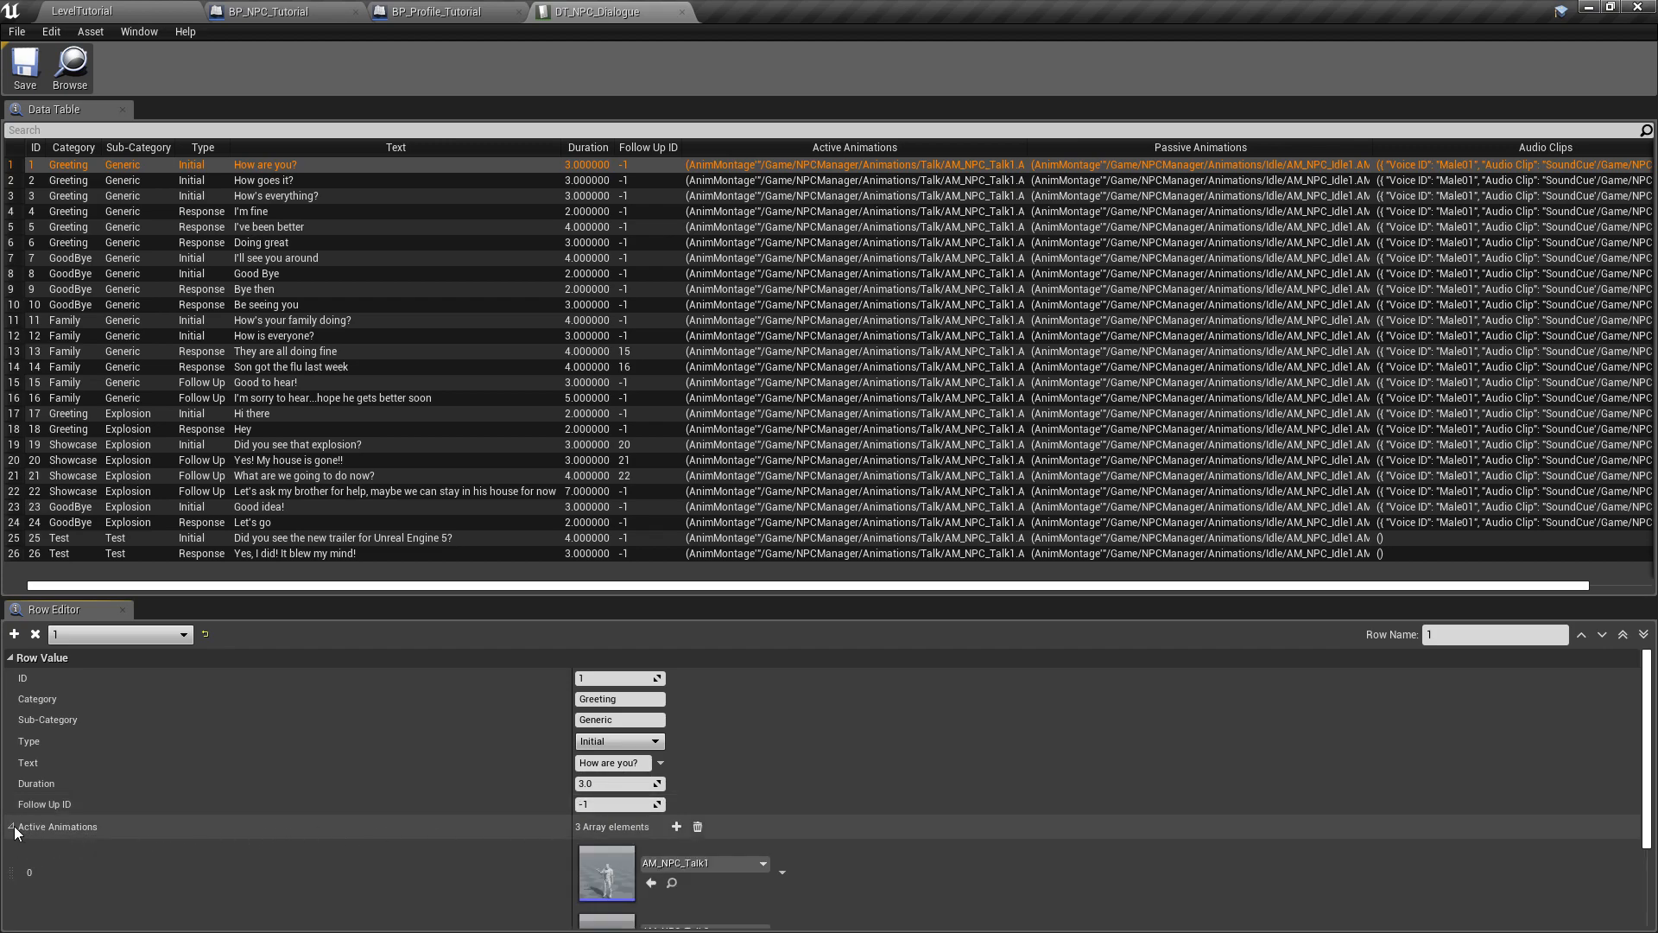
scroll(494, 796, "down", 3)
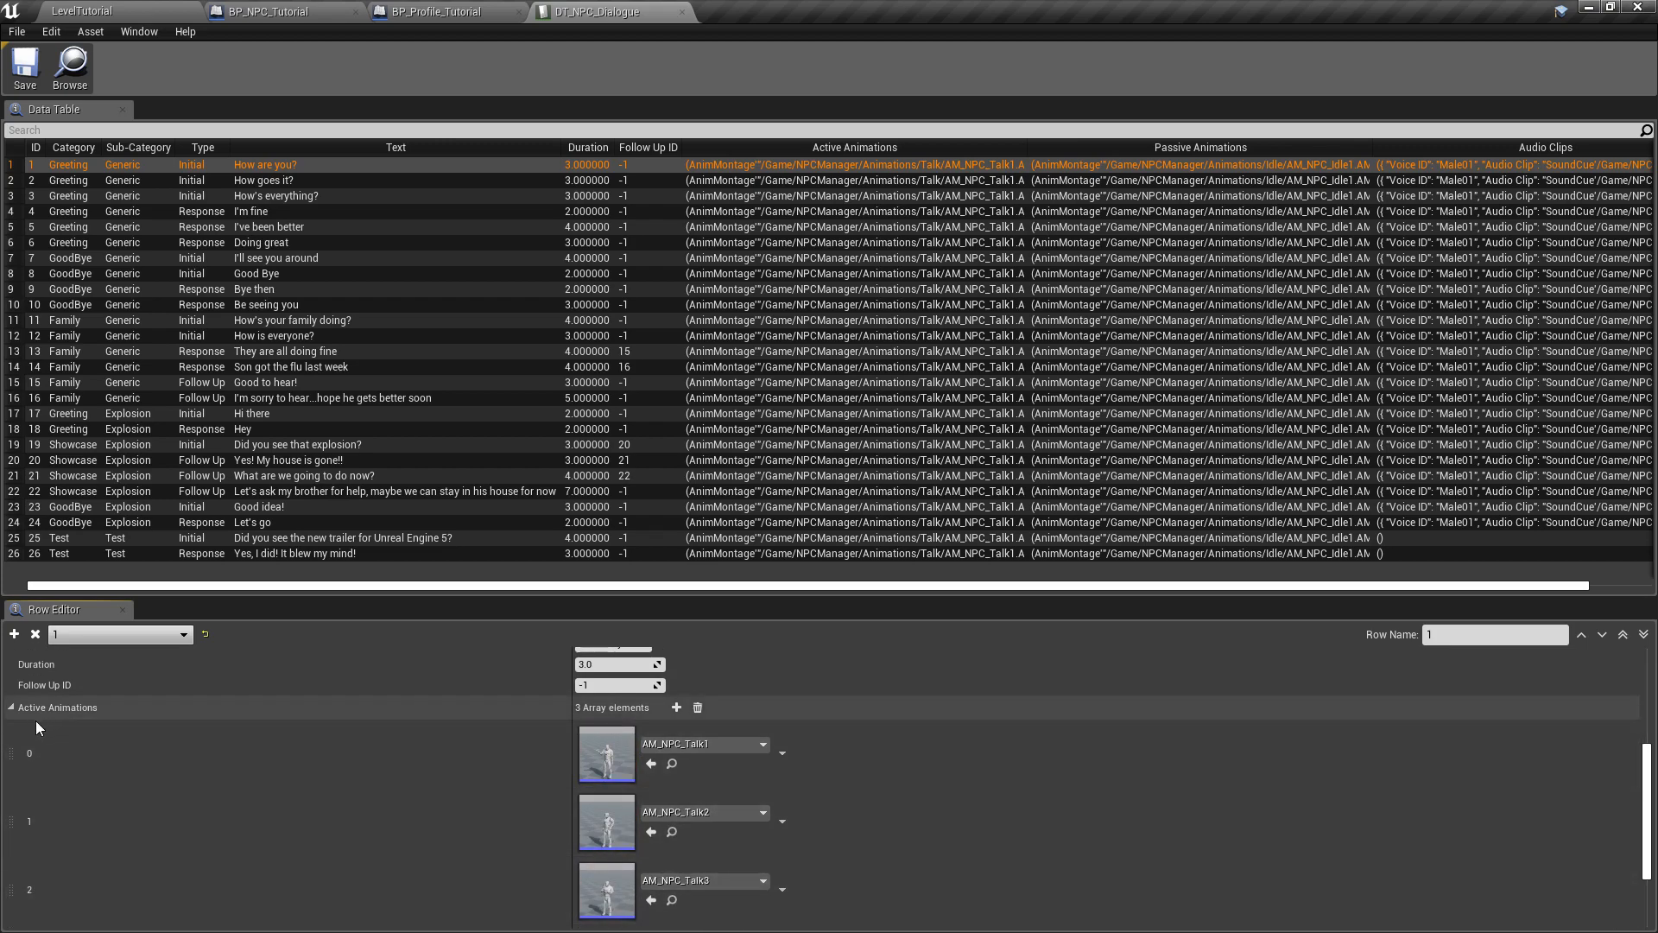
left_click(11, 708)
left_click(10, 851)
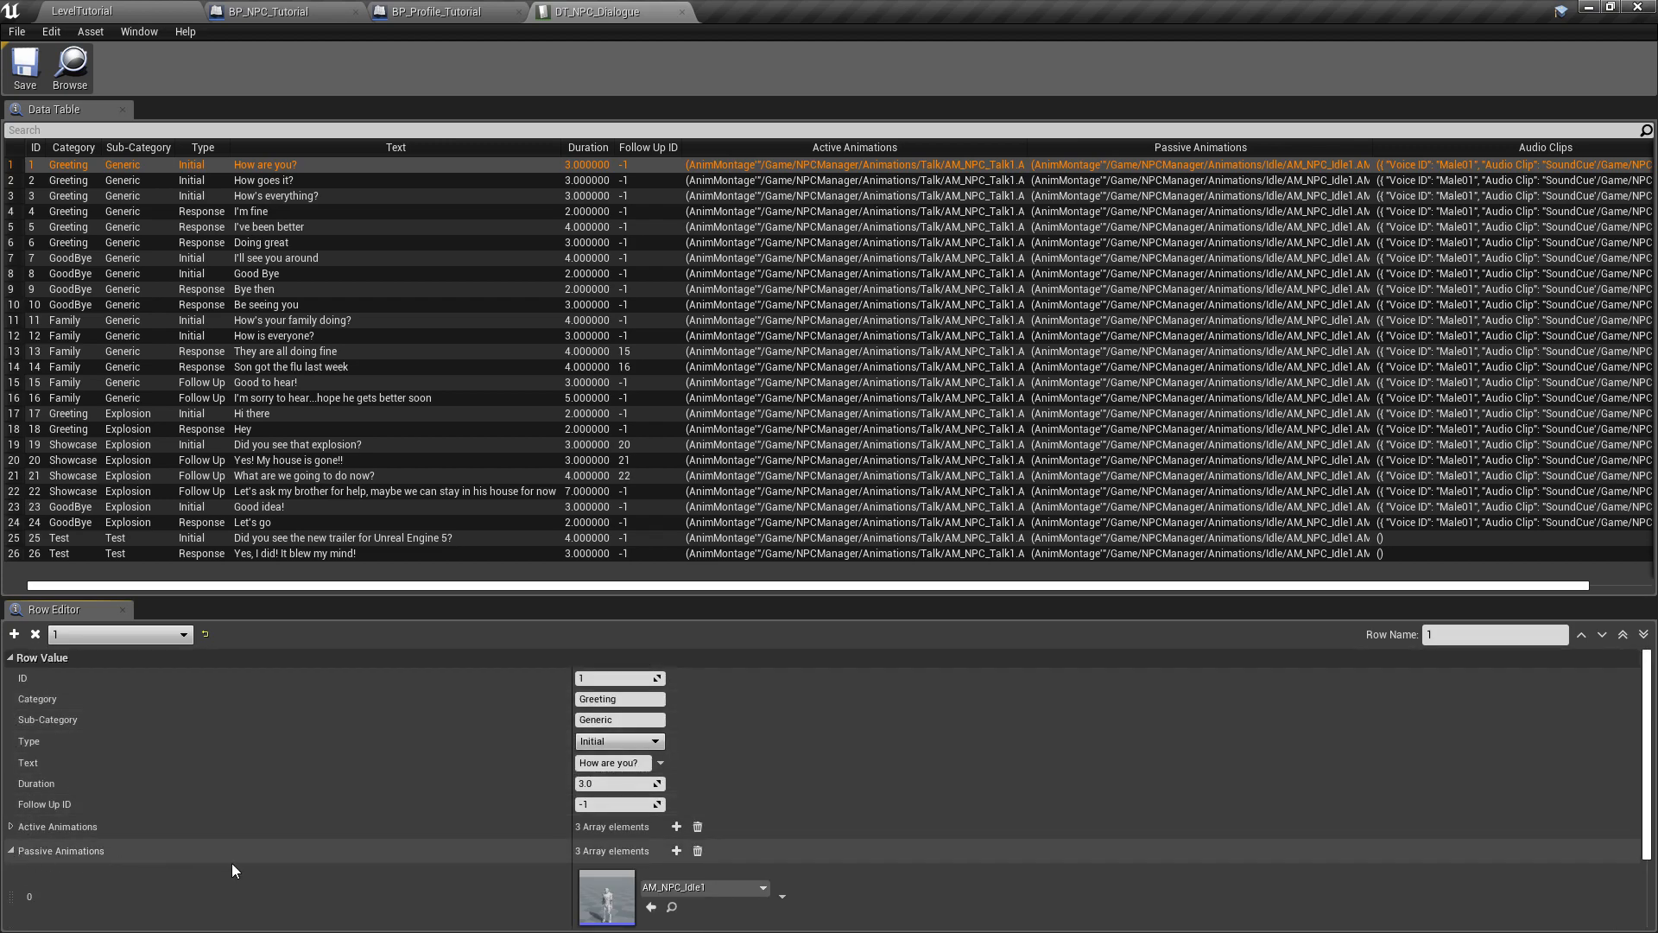
scroll(1628, 688, "down", 3)
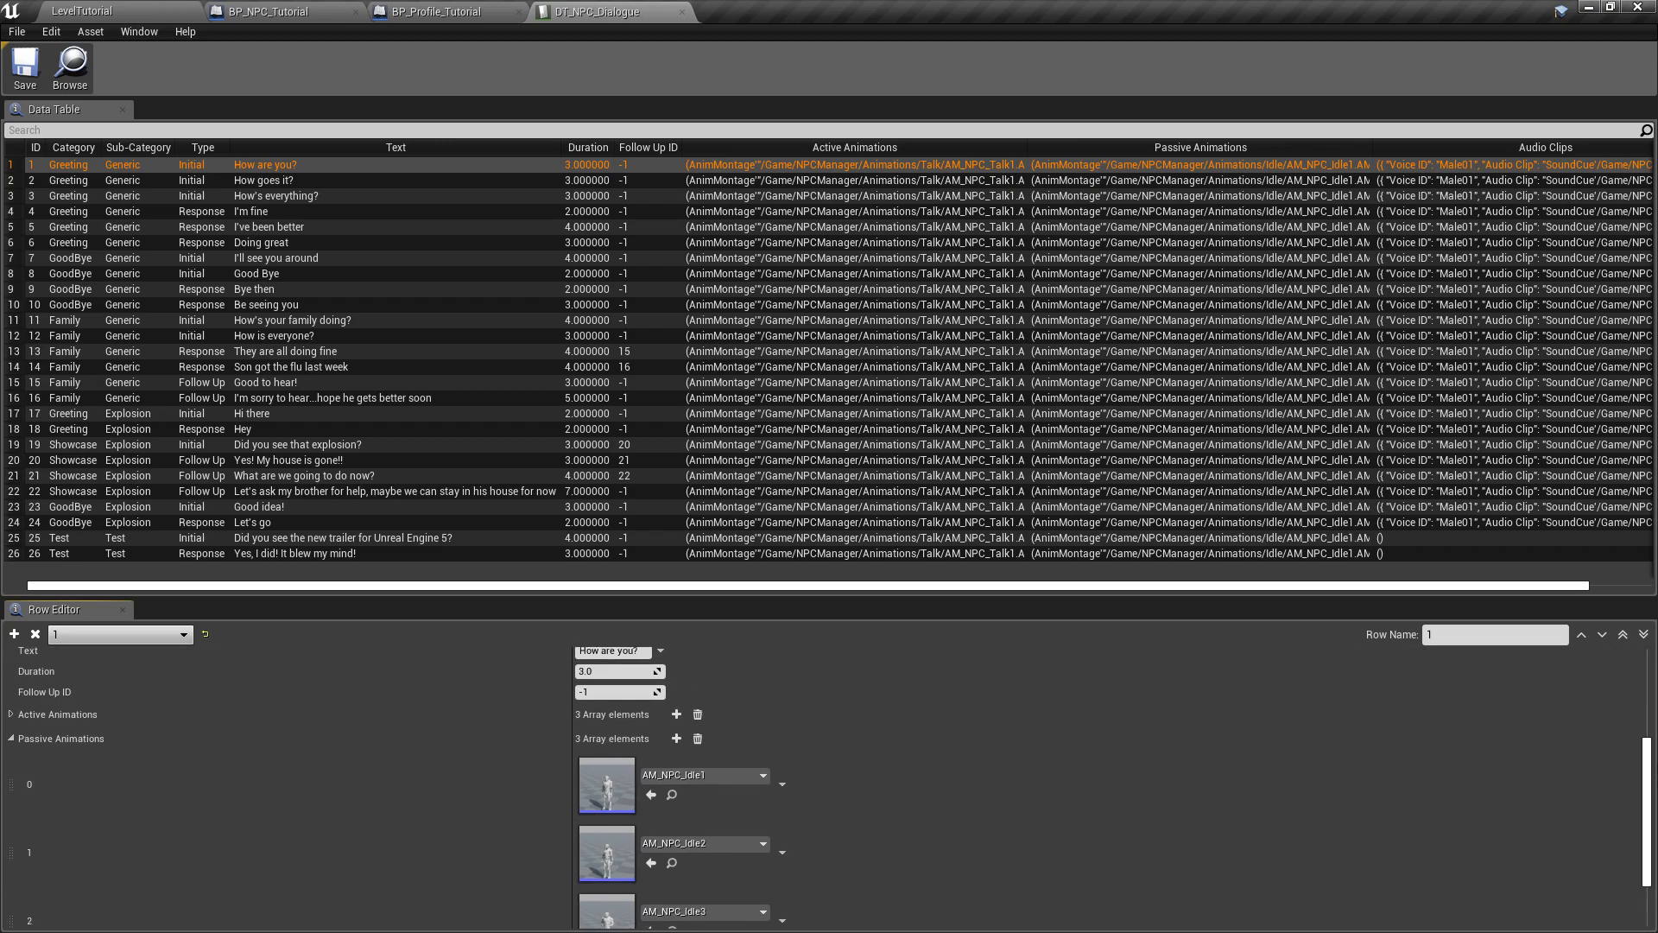
left_click(12, 711)
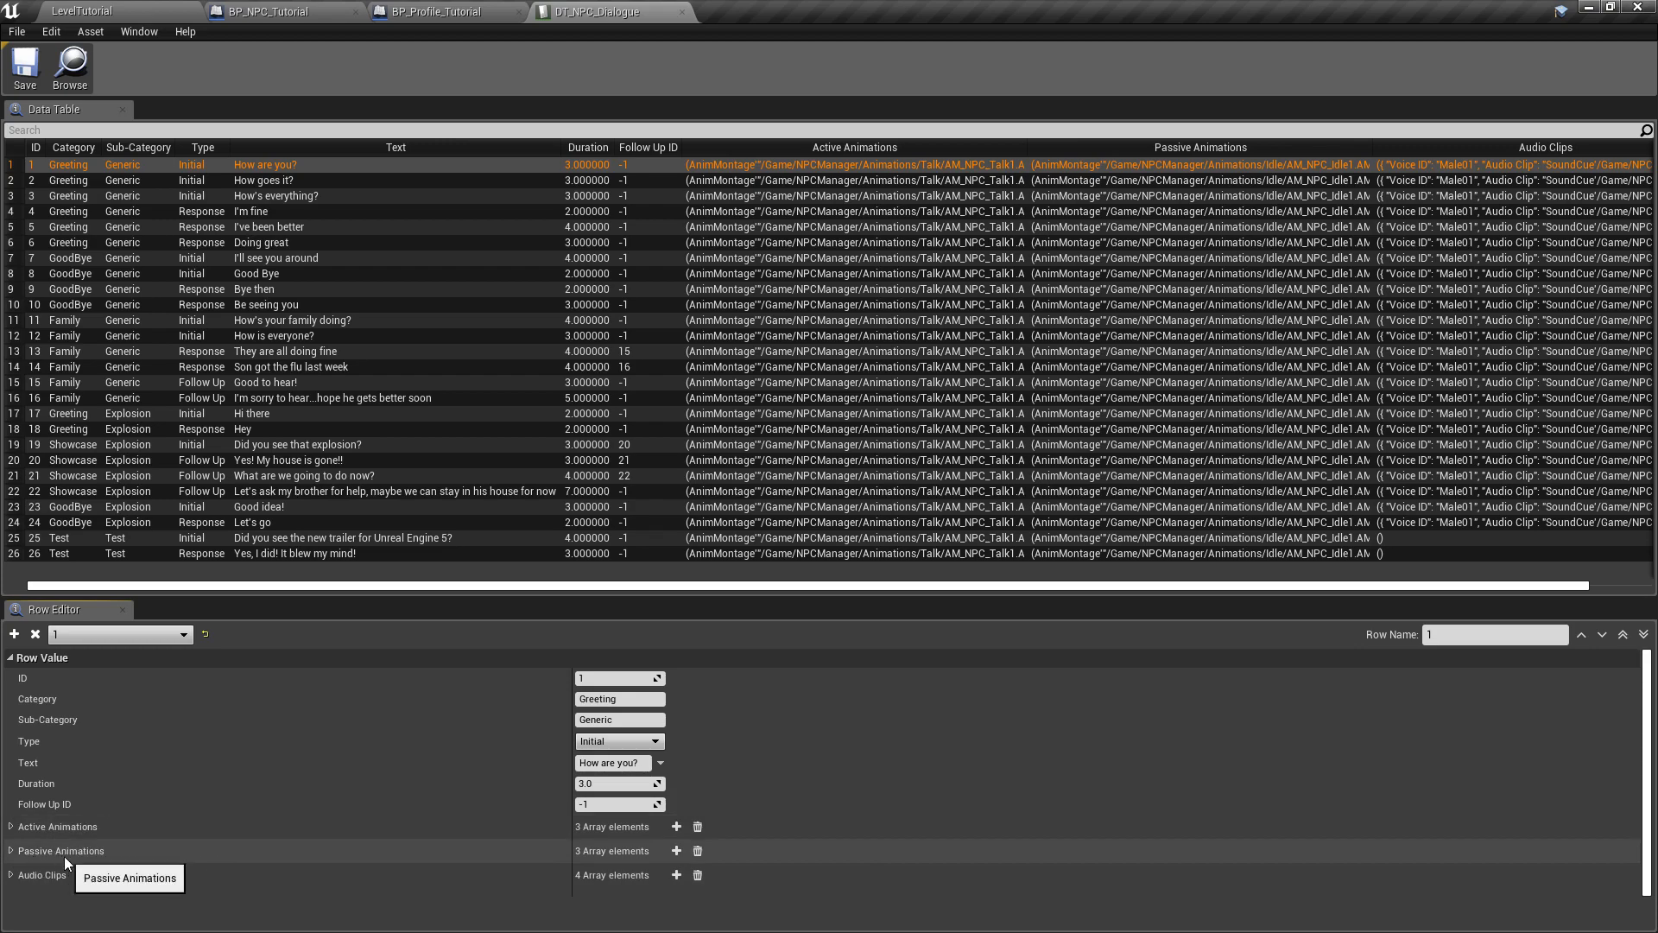
- Examine the Voice ID and sound cue of the first Audio Clips entry in row 1, then collapse Audio Clips
left_click(13, 874)
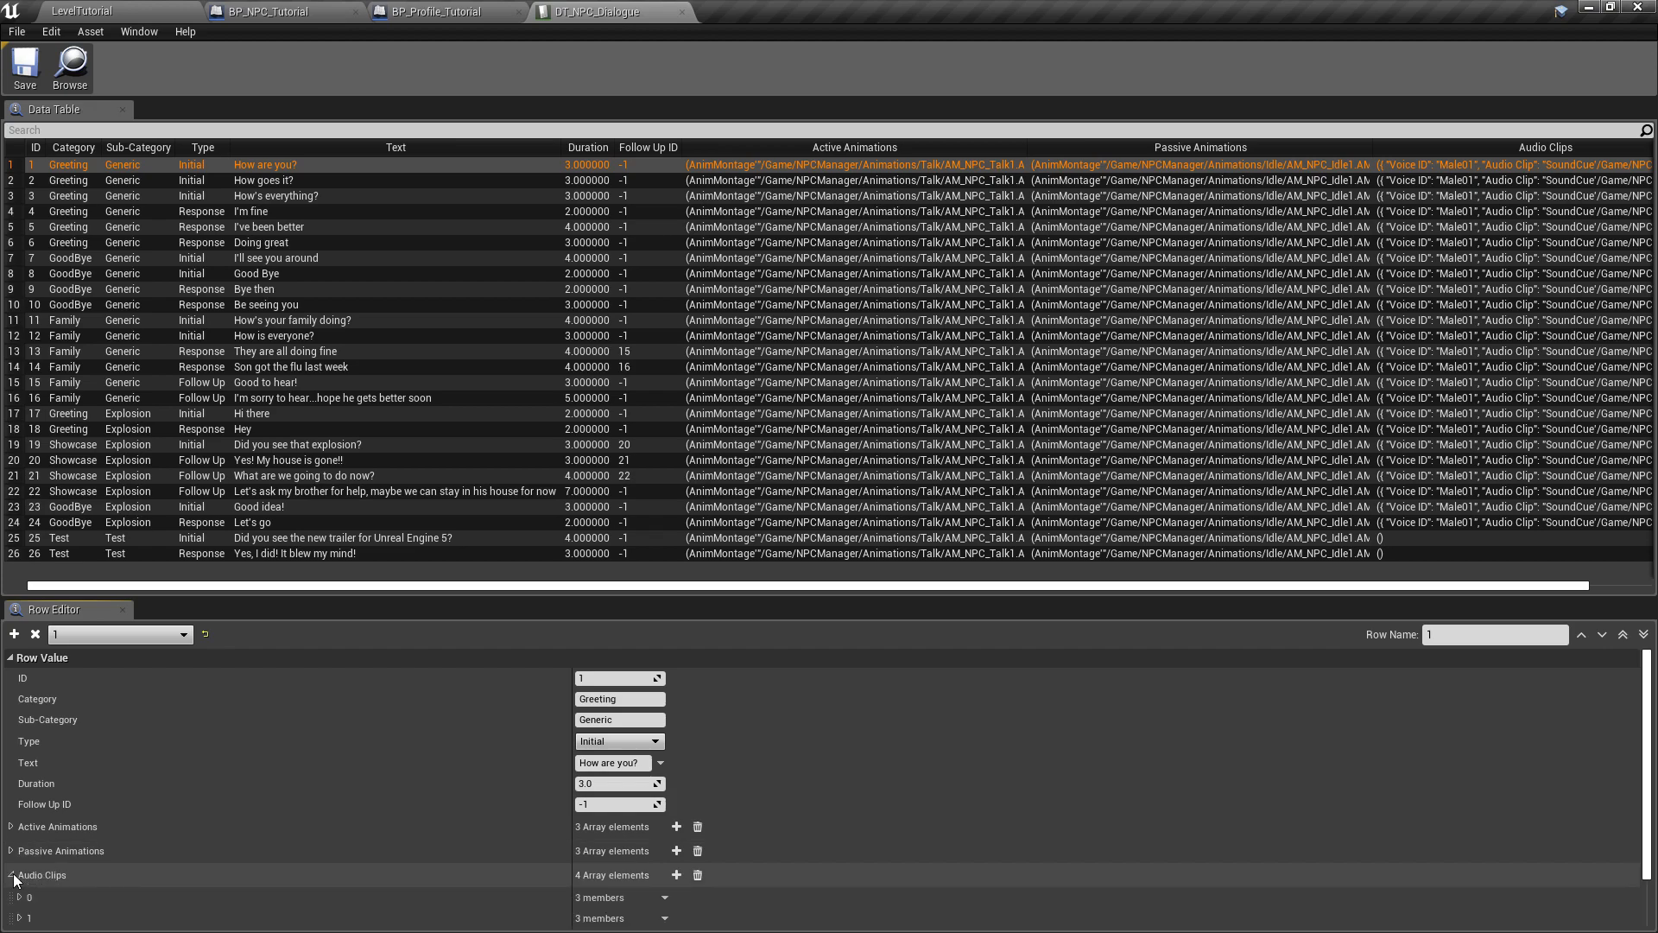
left_click_drag(1646, 672, 1641, 757)
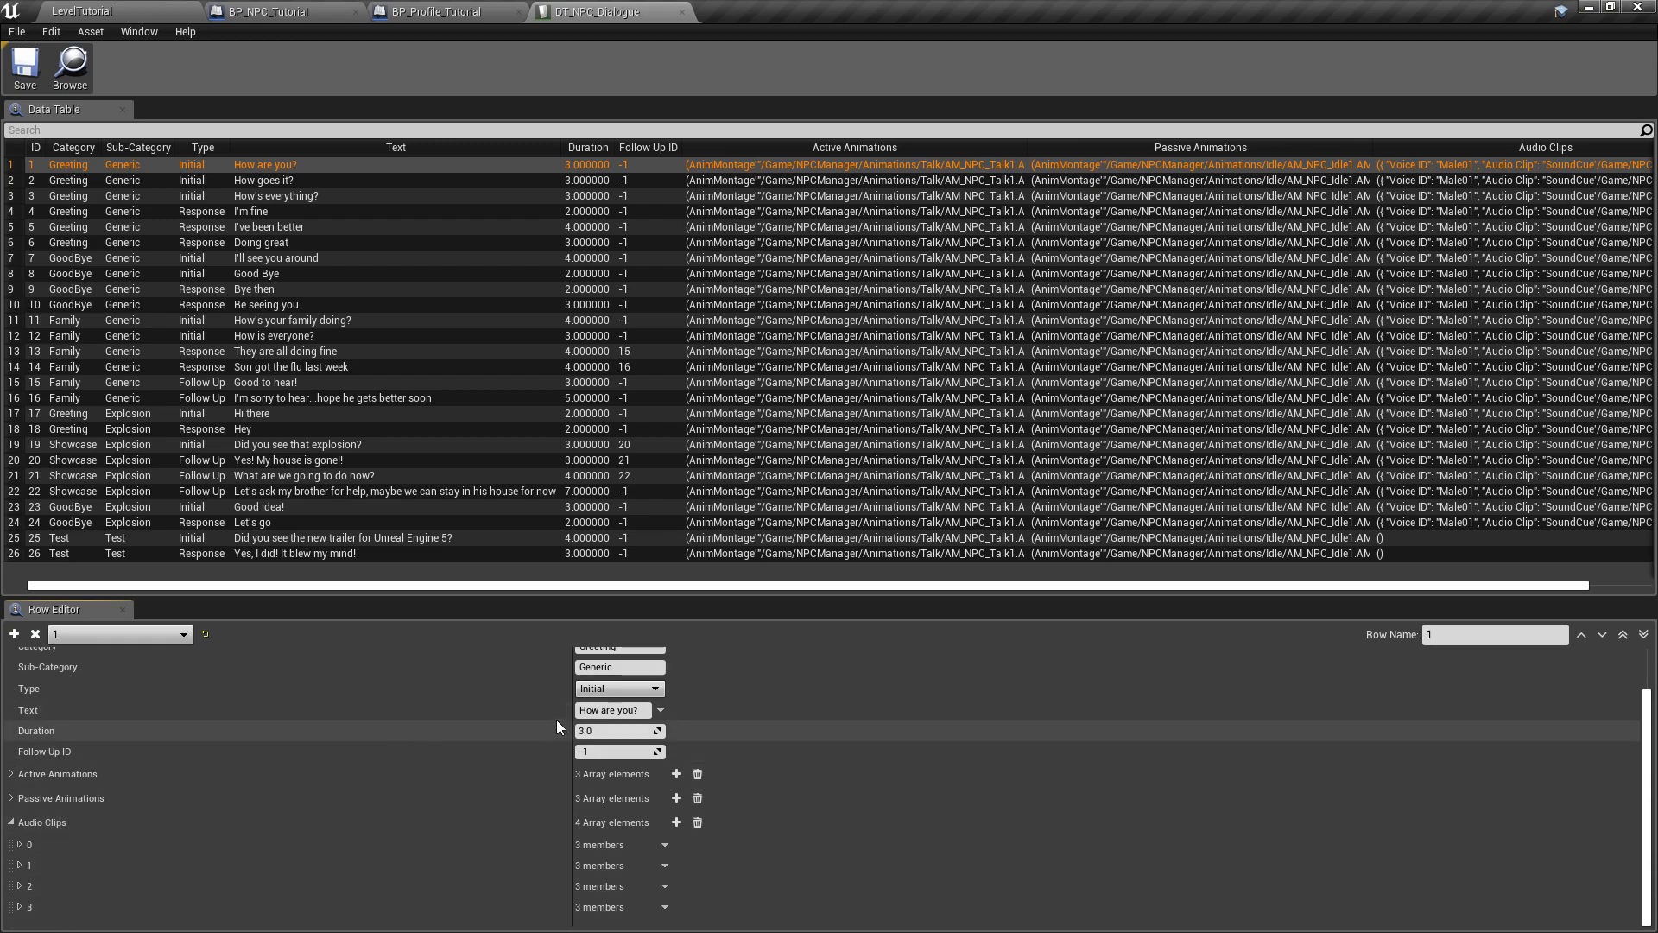
left_click(20, 846)
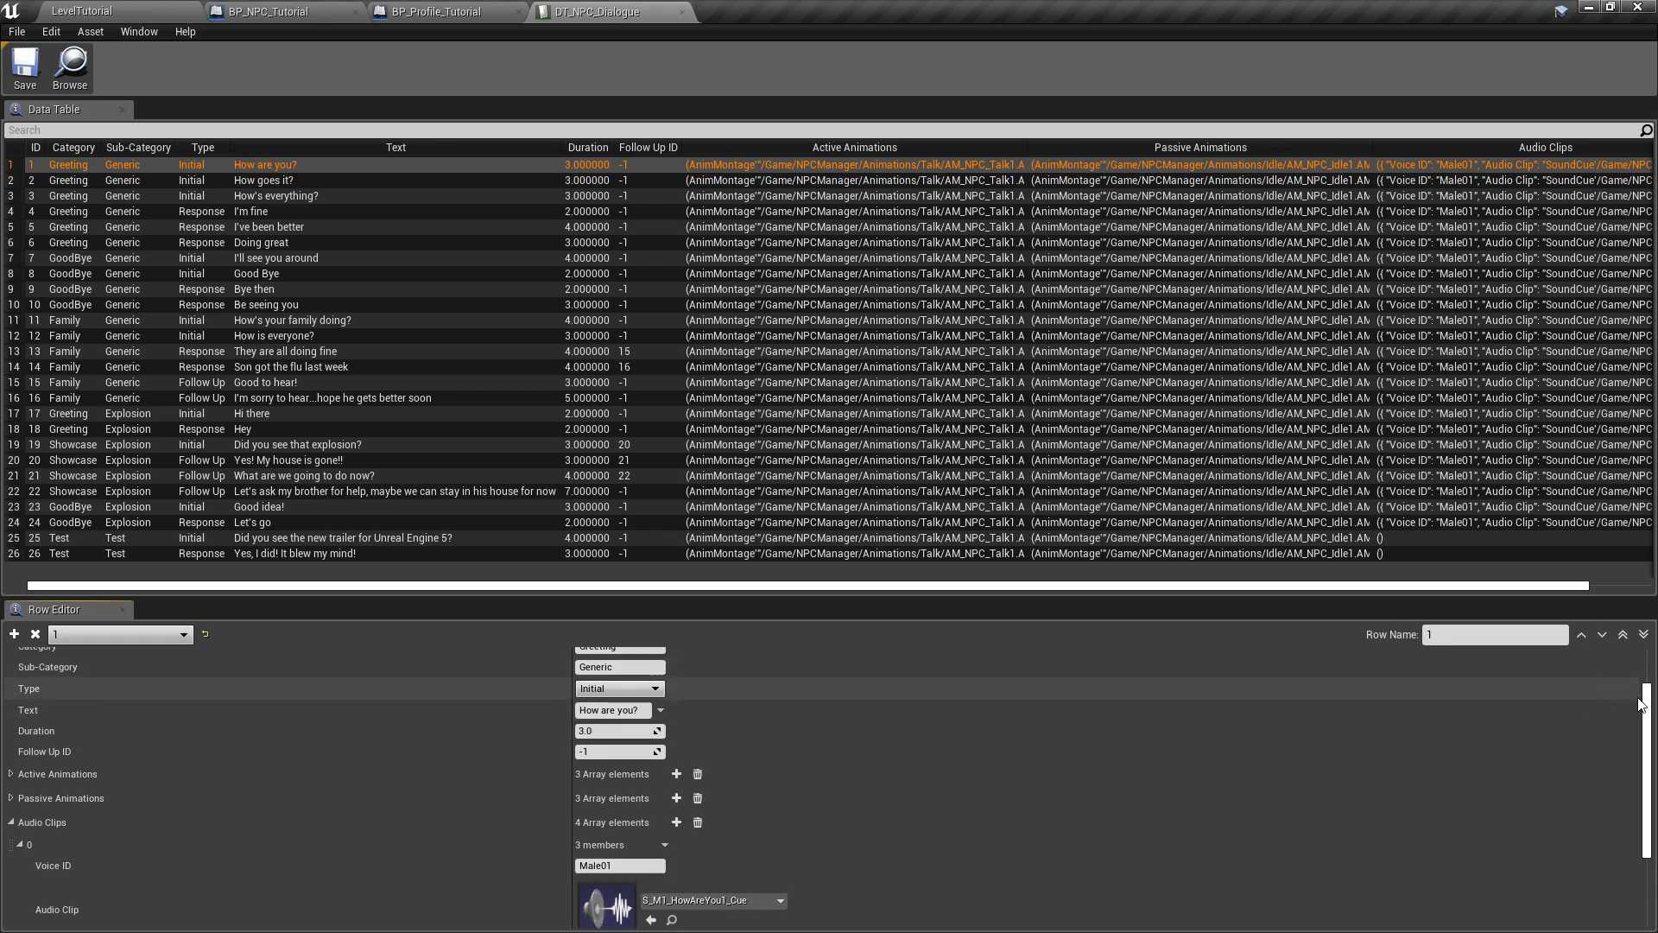
scroll(777, 778, "down", 3)
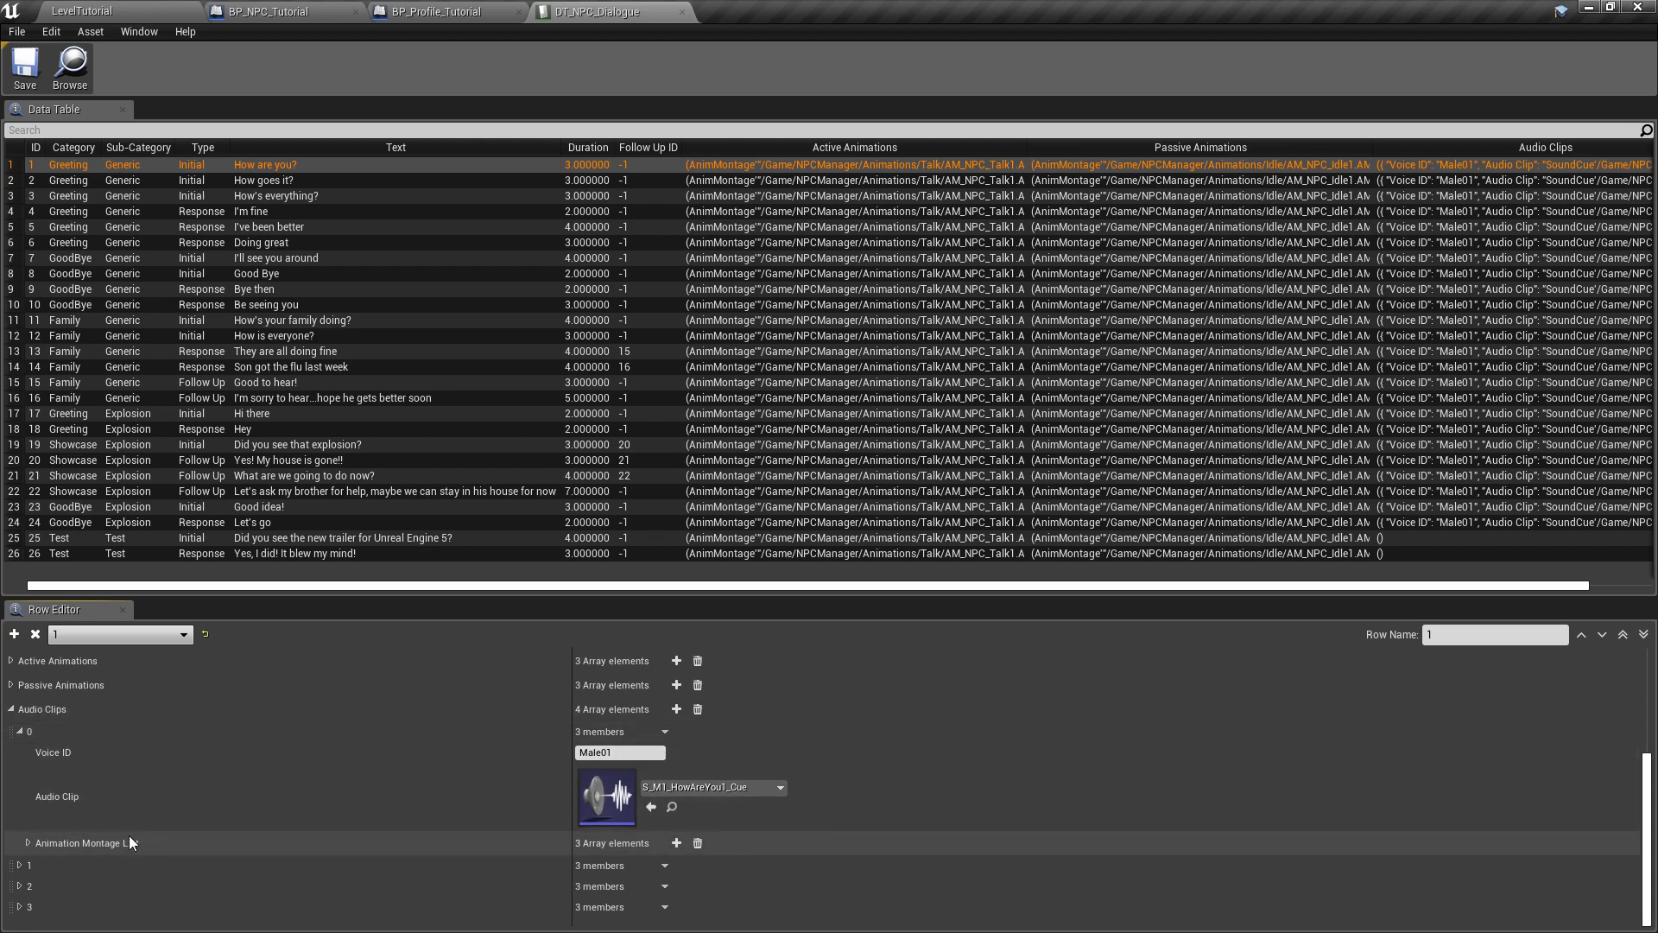
left_click(14, 709)
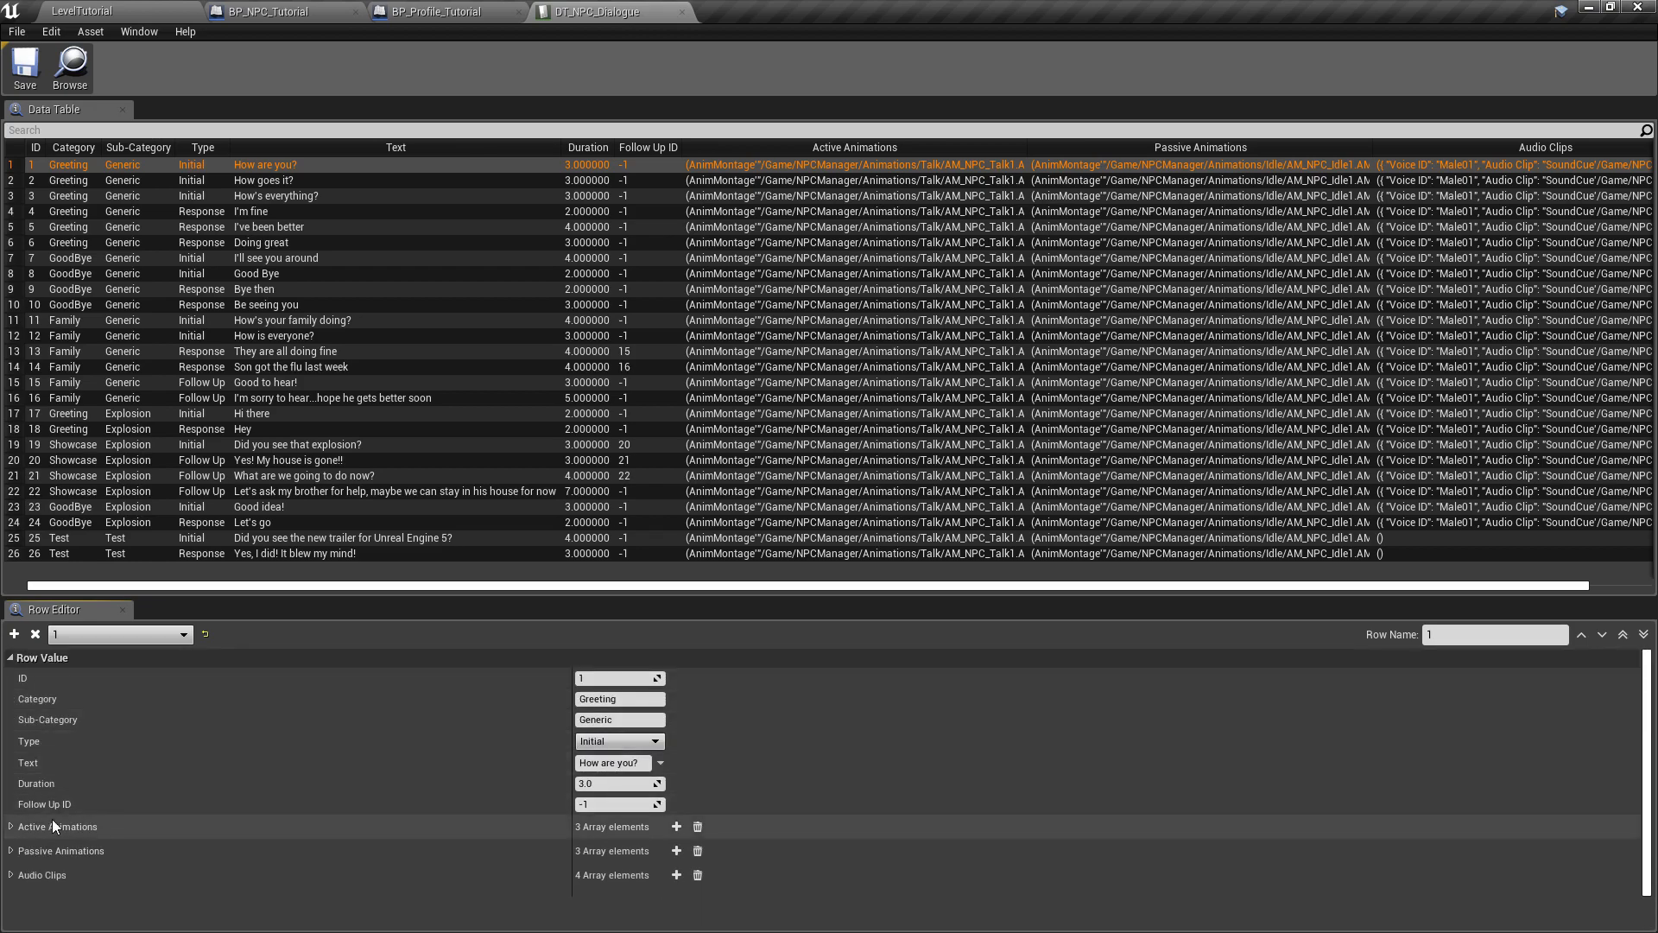
- Reopen row 1's Audio Clips and examine the Animation Montage List of the first entry
left_click(12, 874)
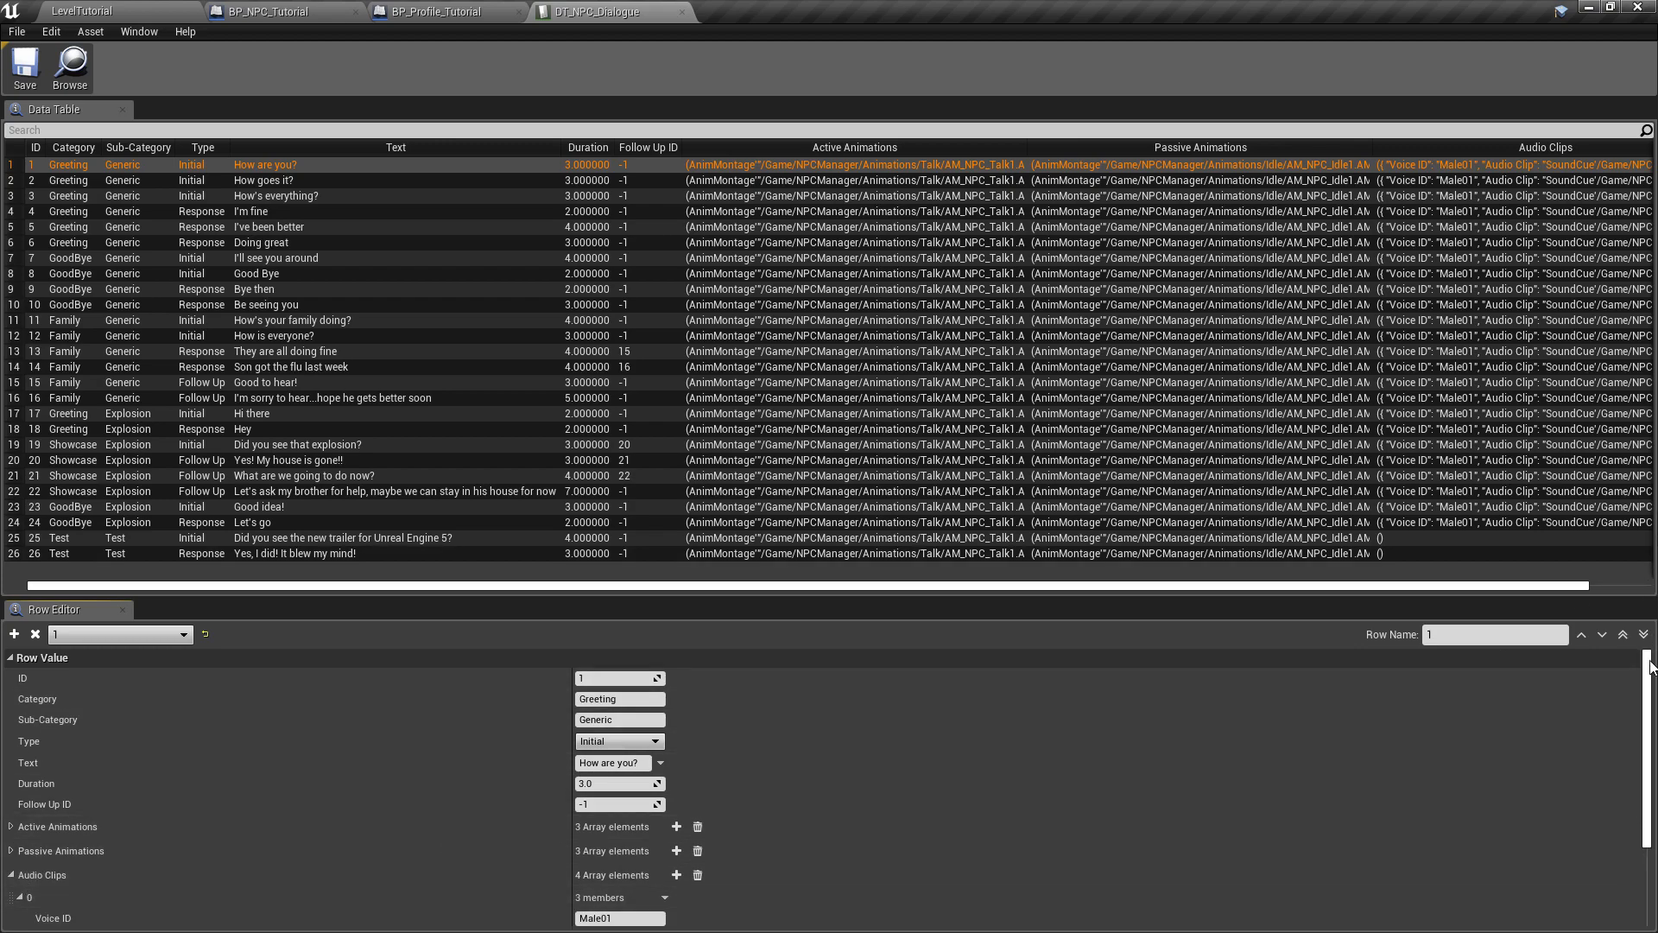
left_click_drag(1650, 665, 1650, 747)
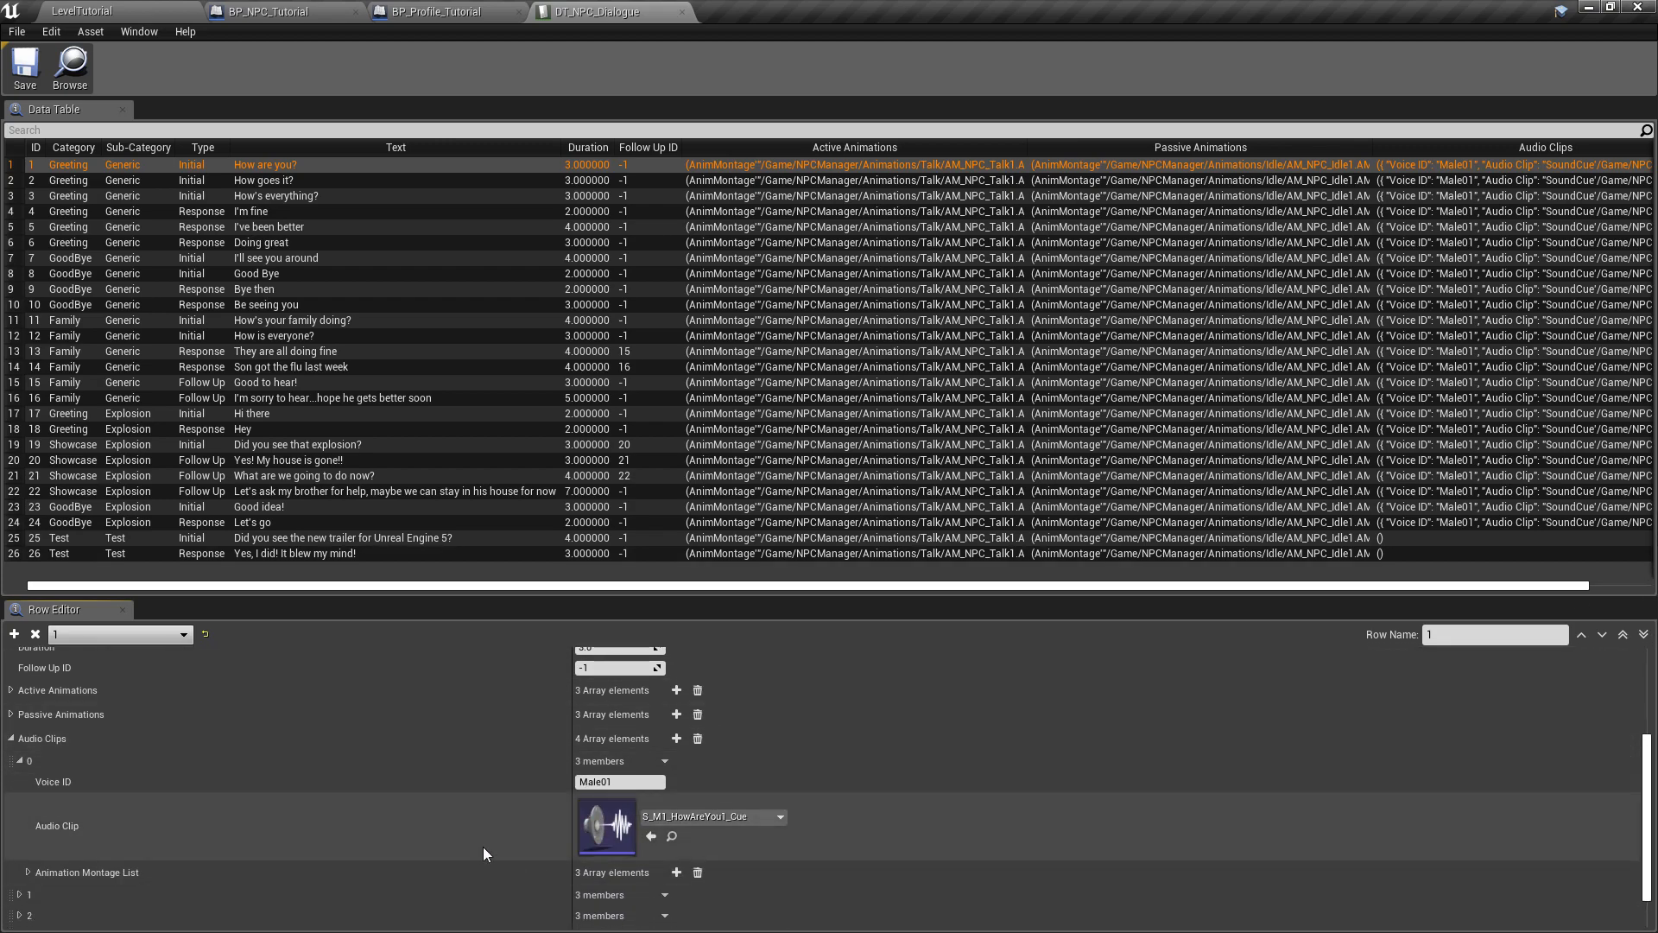
left_click(27, 872)
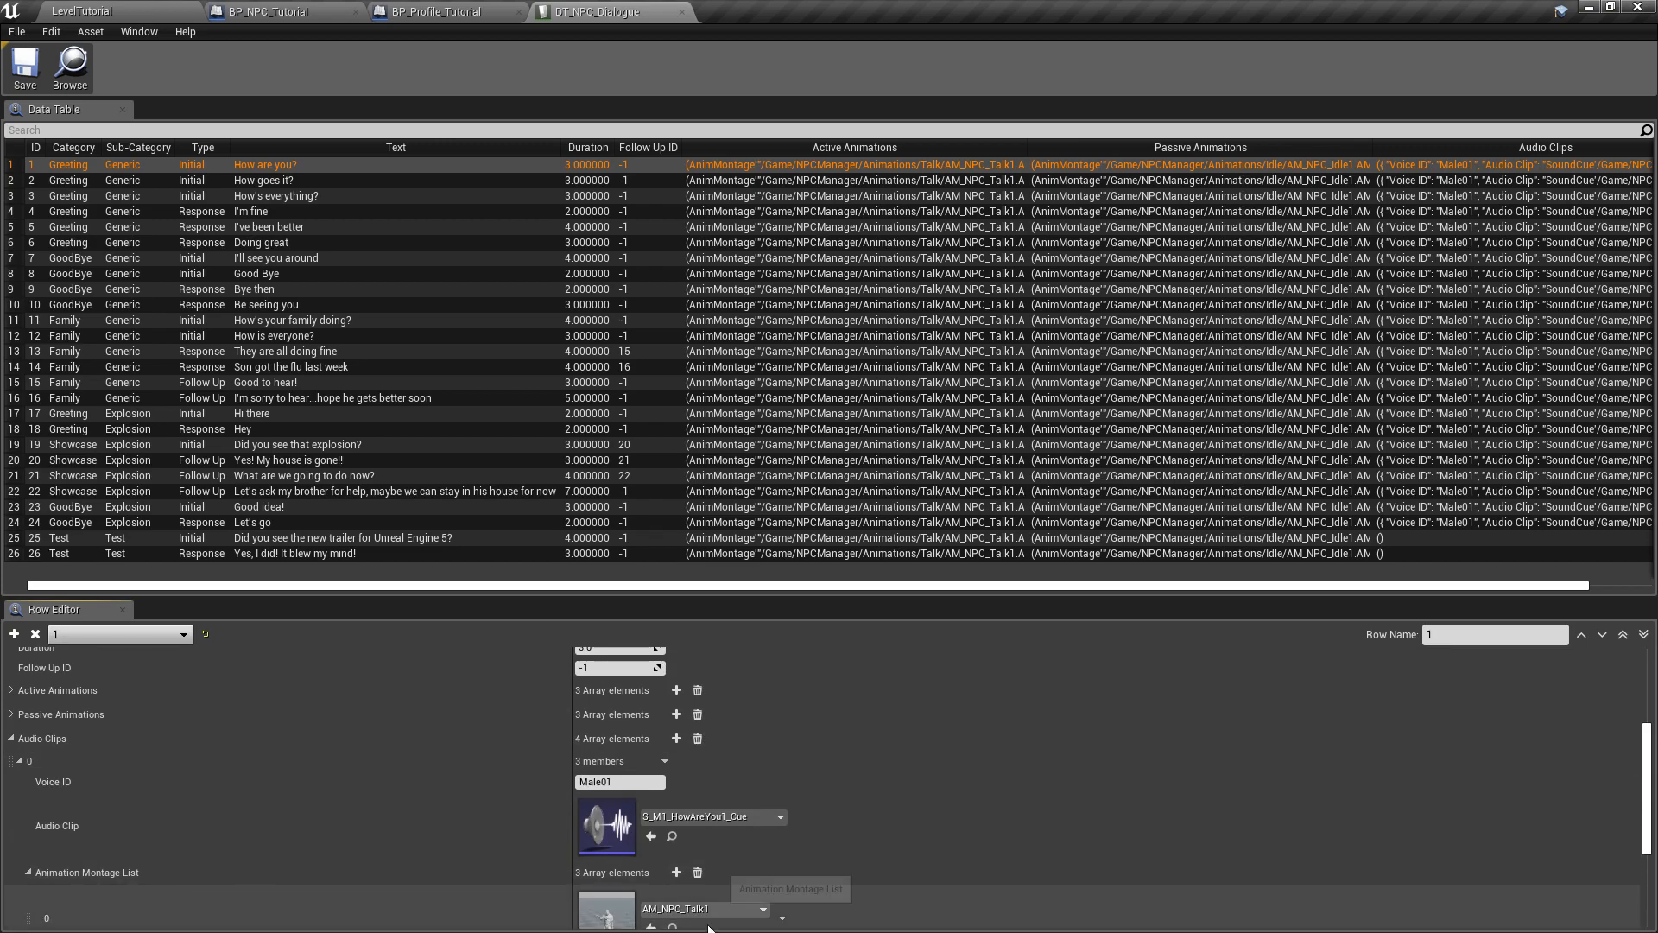
left_click_drag(1648, 773, 1655, 851)
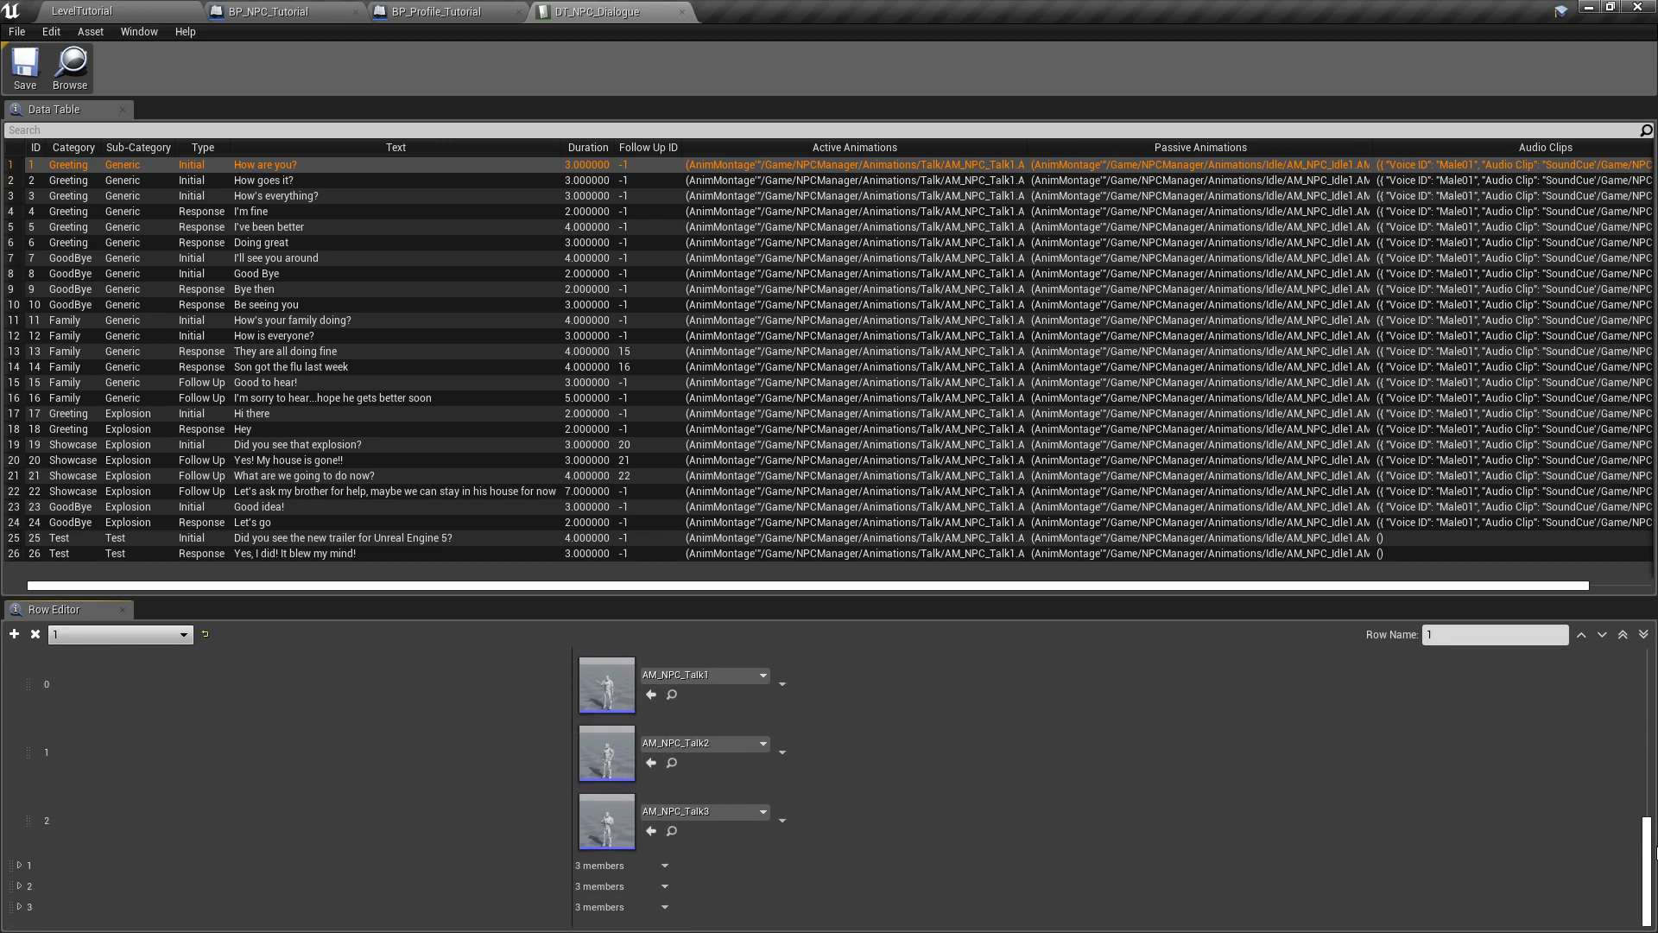
- Examine the Voice IDs and sound cues of Audio Clips entries 1, 2 and 3 in row 1, then save the data table
left_click(20, 866)
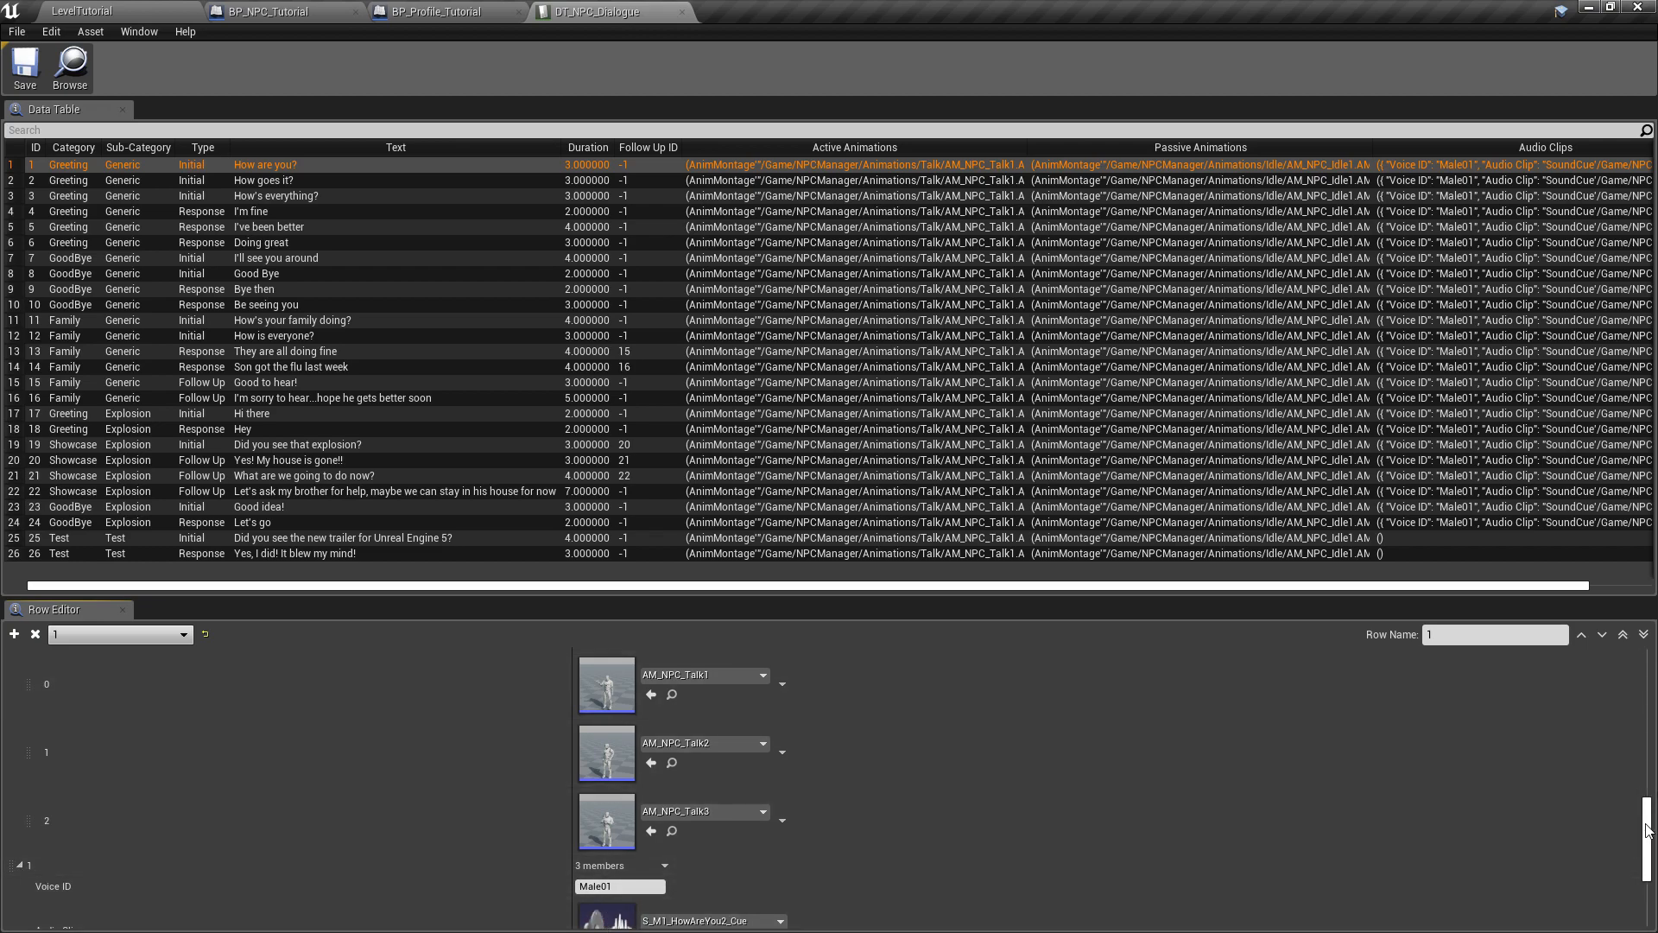
left_click_drag(1647, 830, 1648, 859)
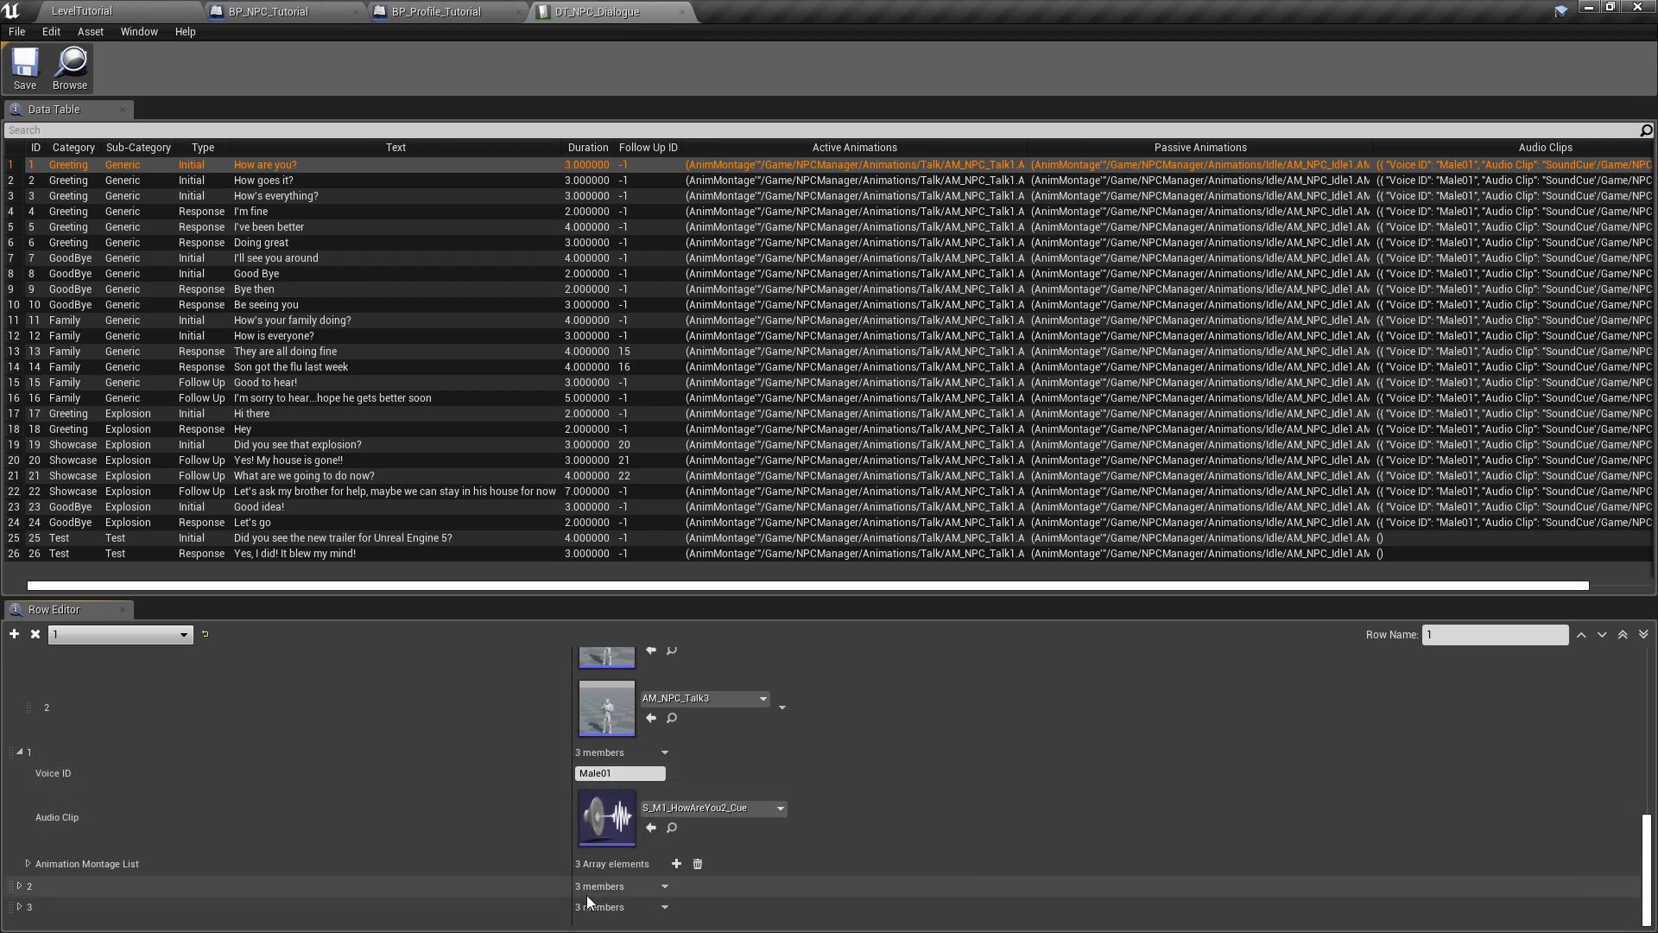
left_click(19, 887)
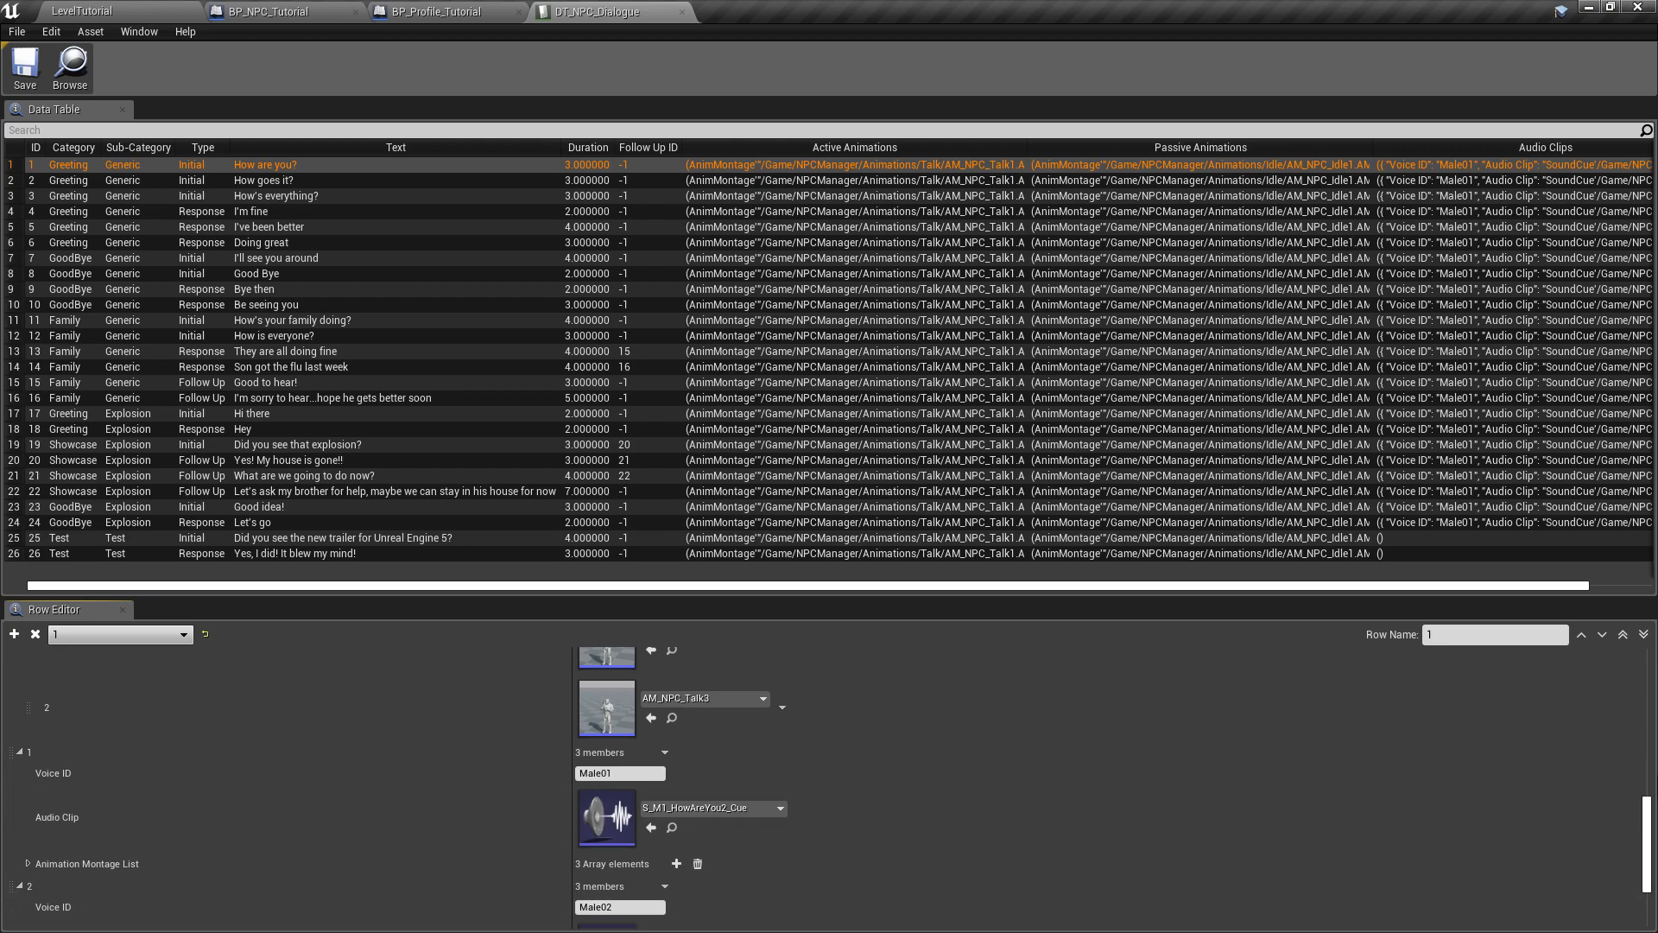
scroll(432, 864, "down", 3)
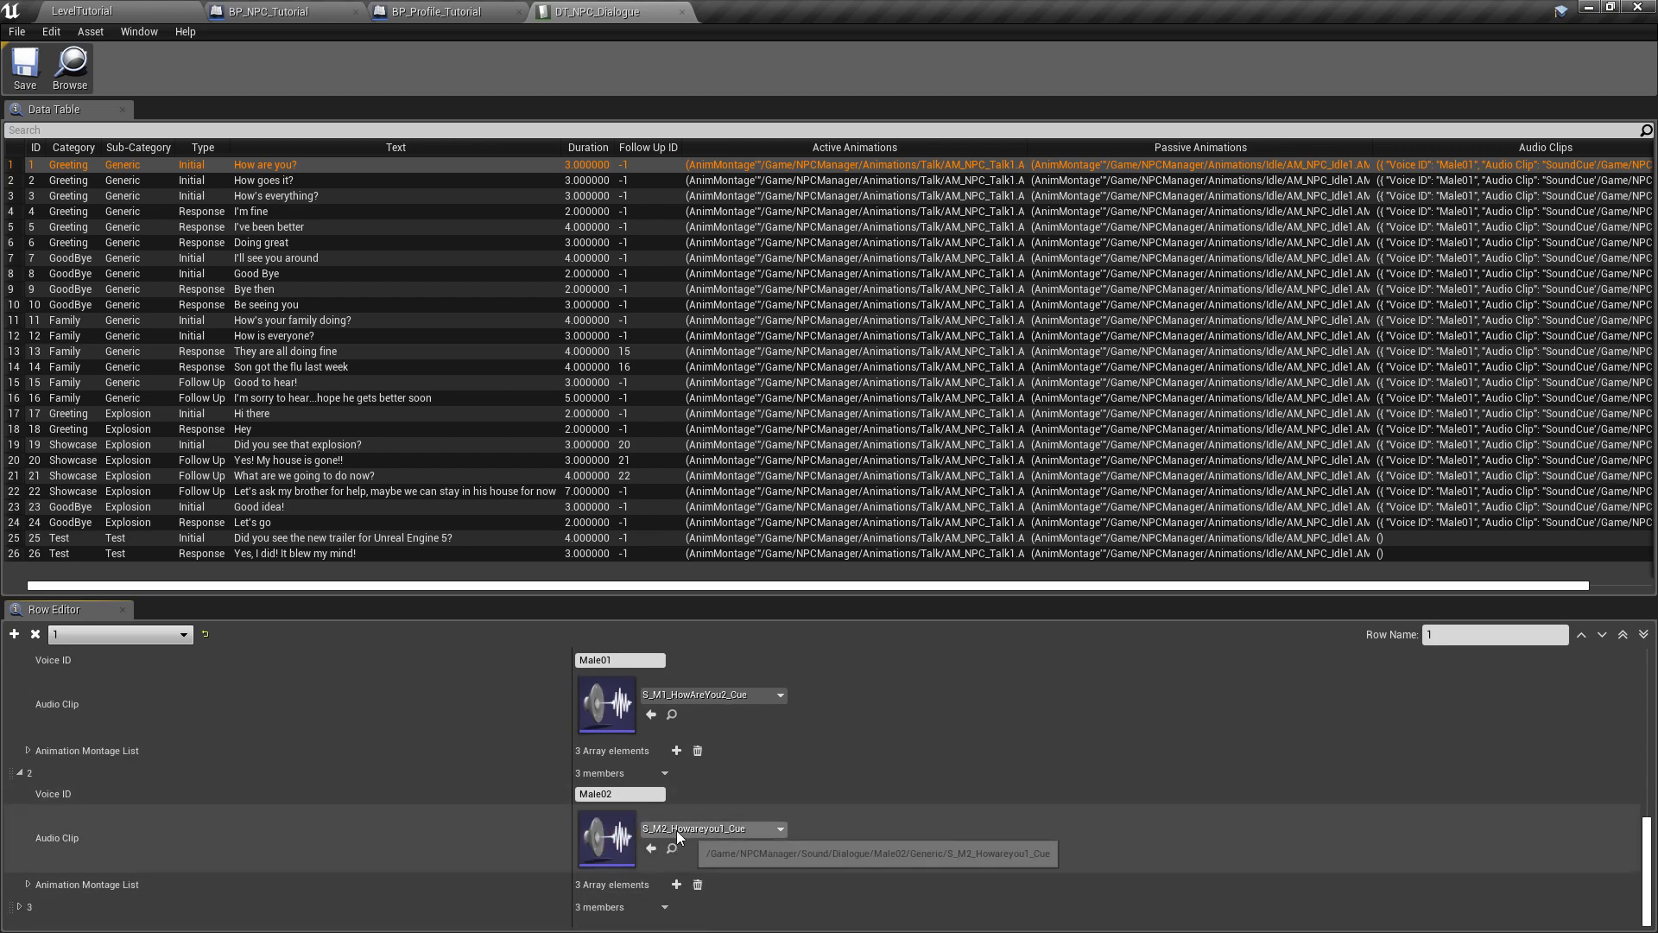
left_click(20, 908)
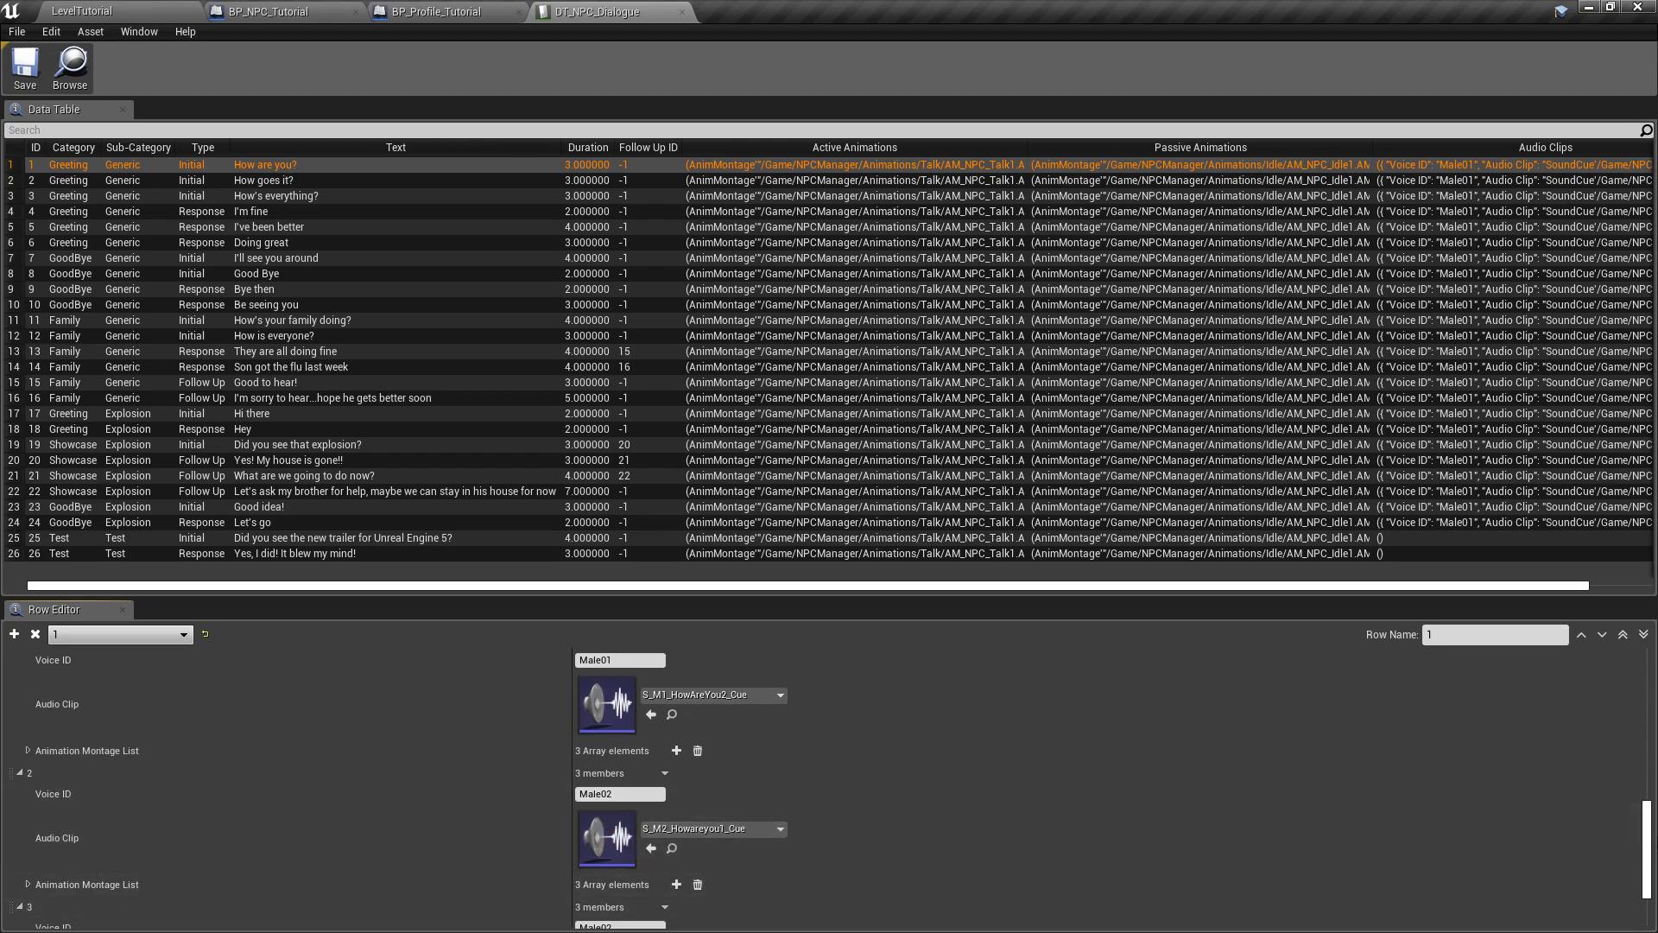
scroll(1650, 898, "down", 3)
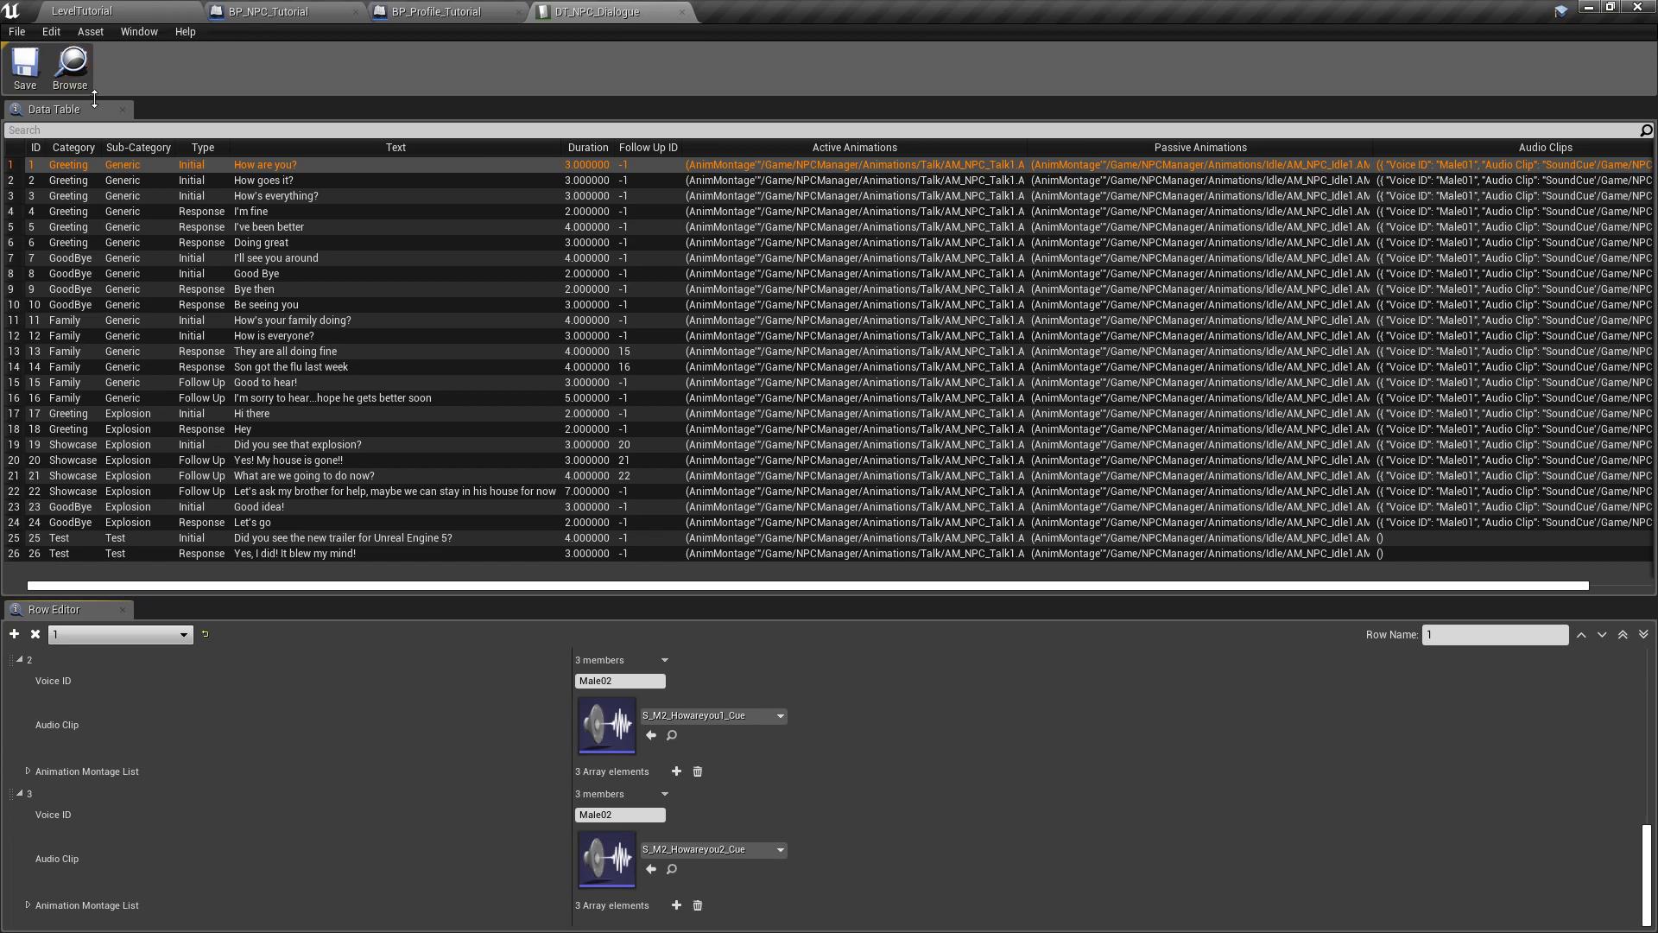
left_click(35, 74)
- Switch to the DT_NPC_Dialogue sheet in Google Sheets and display its available download formats
key("alt+Tab")
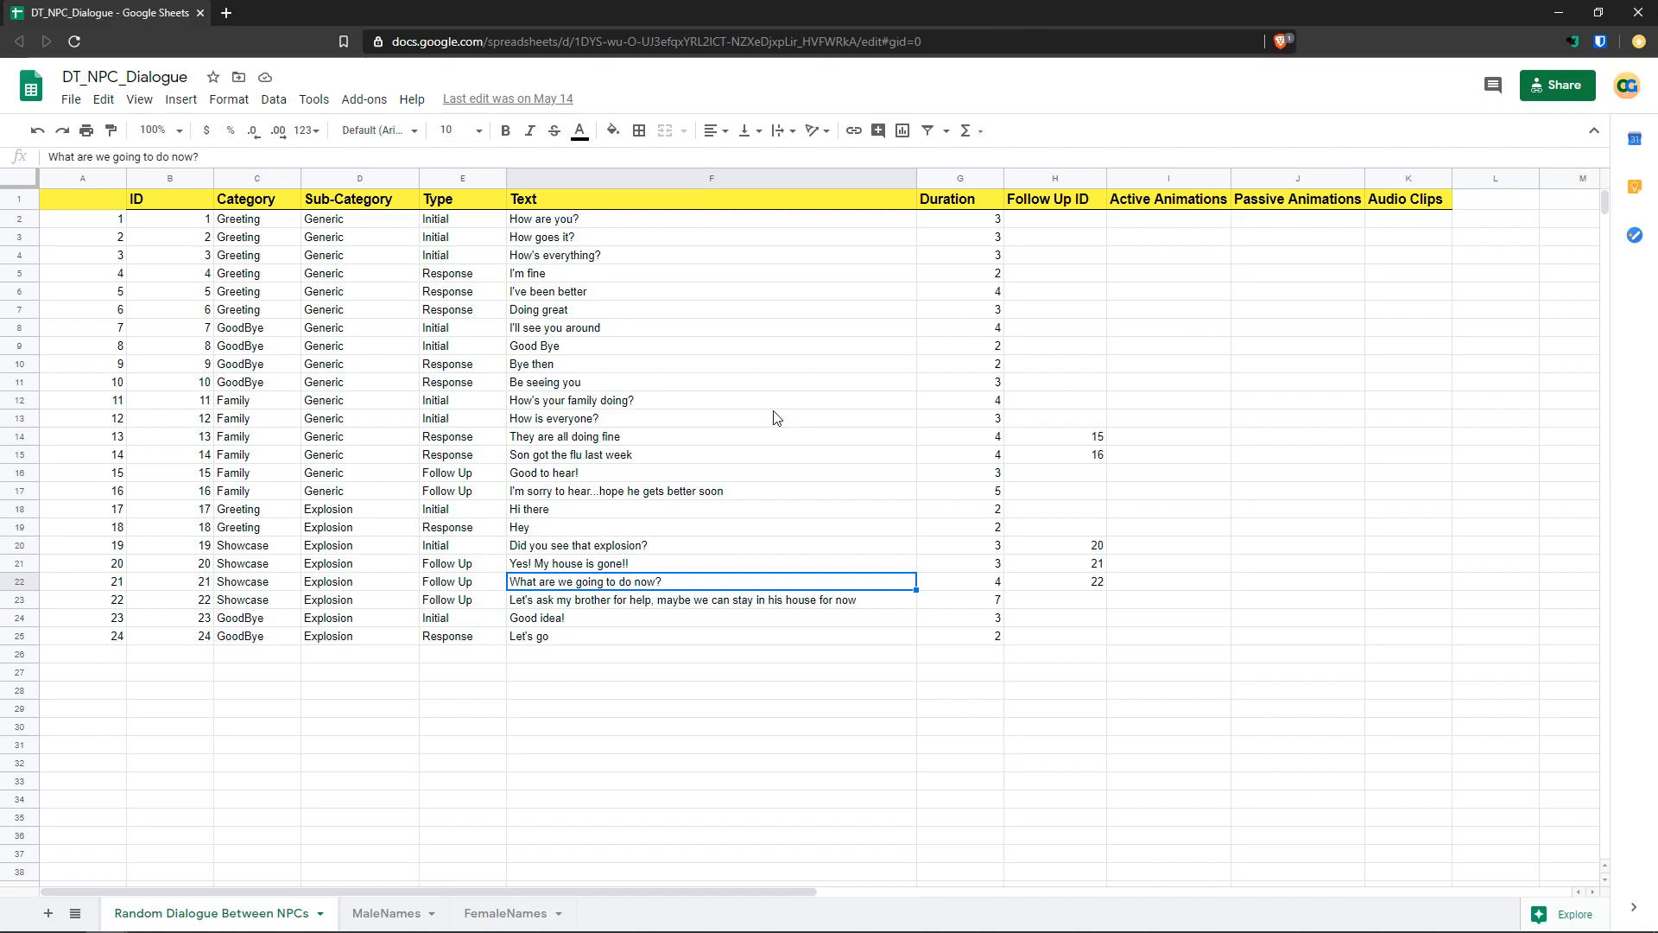
left_click(72, 100)
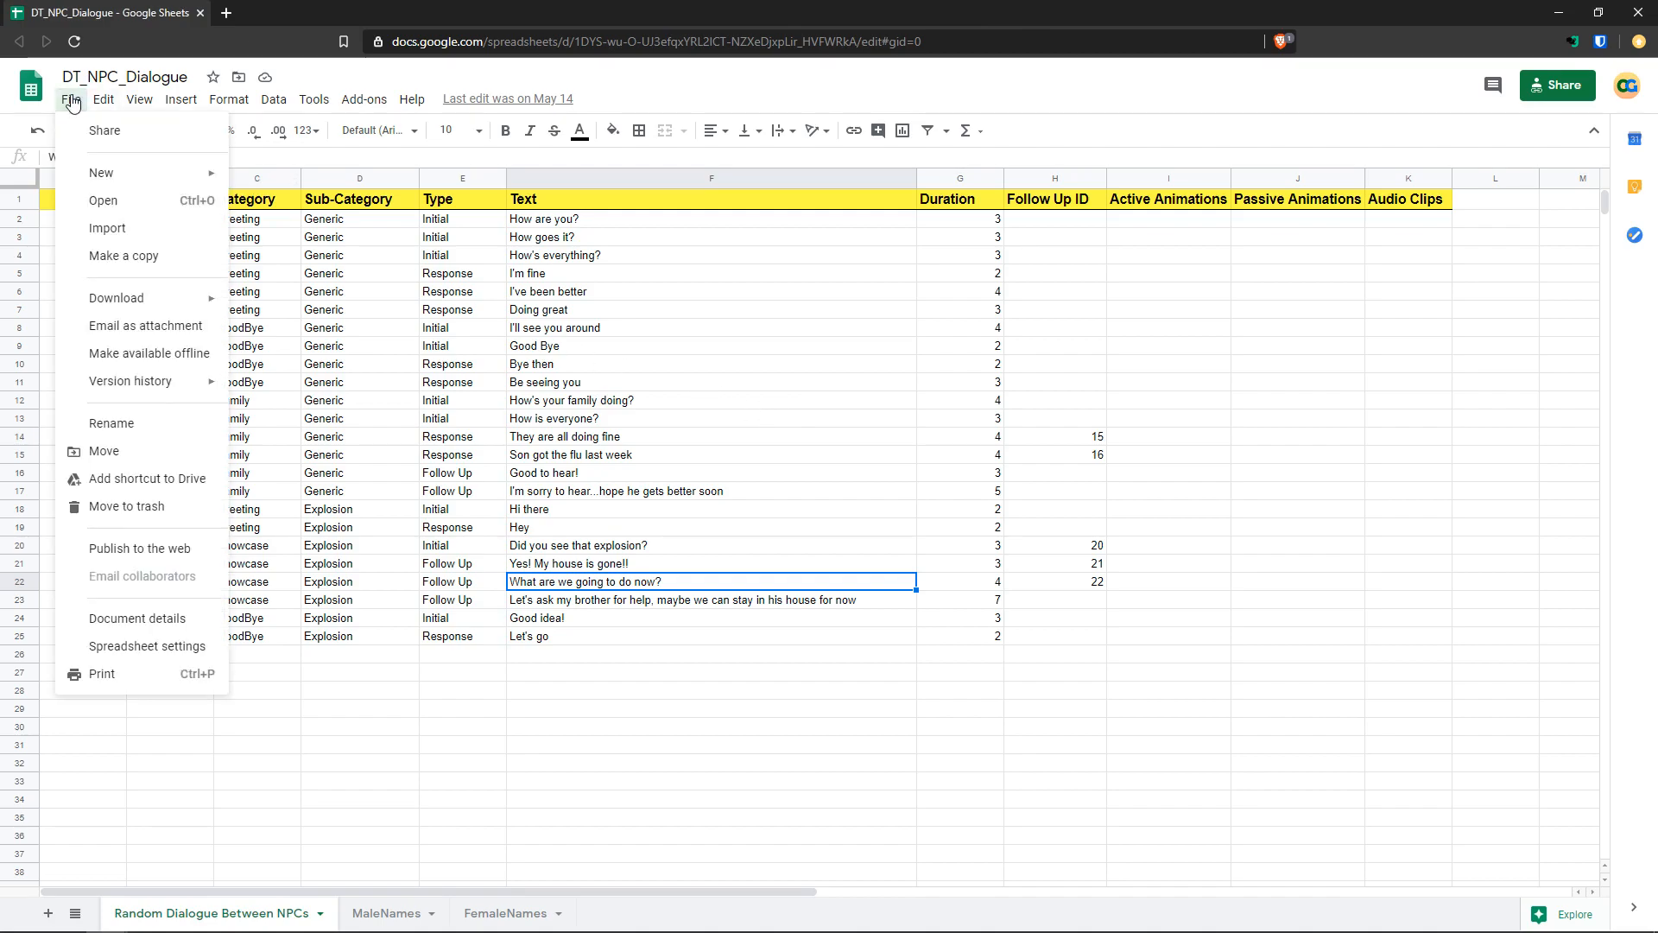
mouse_move(117, 298)
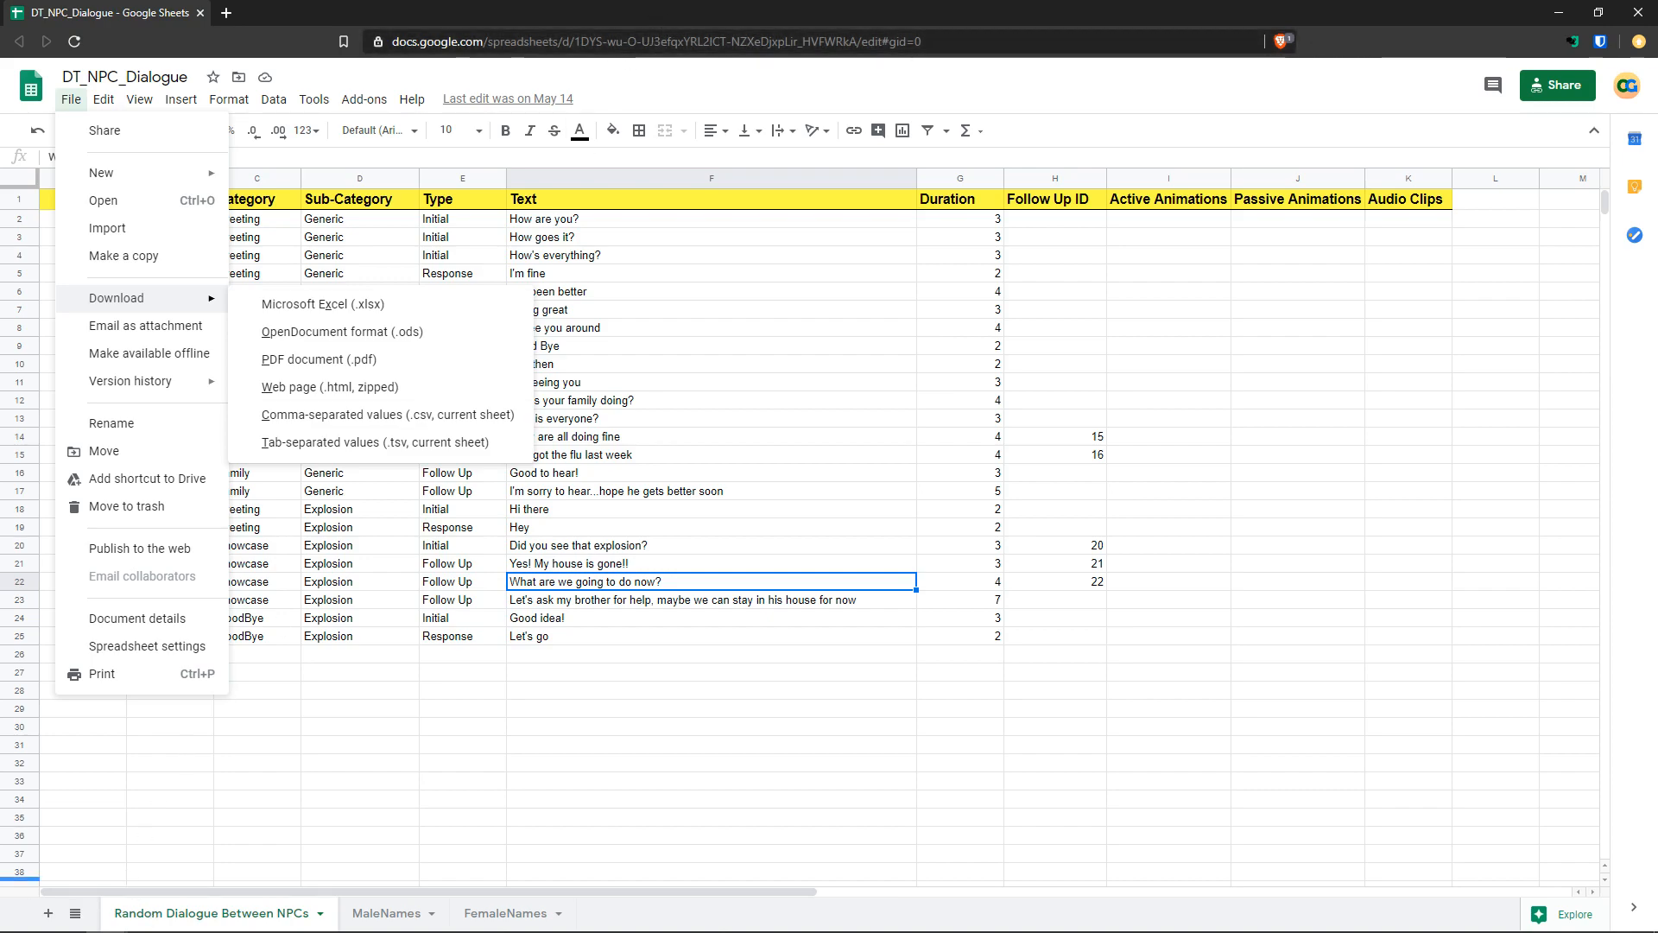
- Return to Unreal Editor, open DT_NPC_Dialogue from the NPC_Dialogue folder to view its rows, and go back to LevelTutorial
key("alt+Tab")
left_click(131, 6)
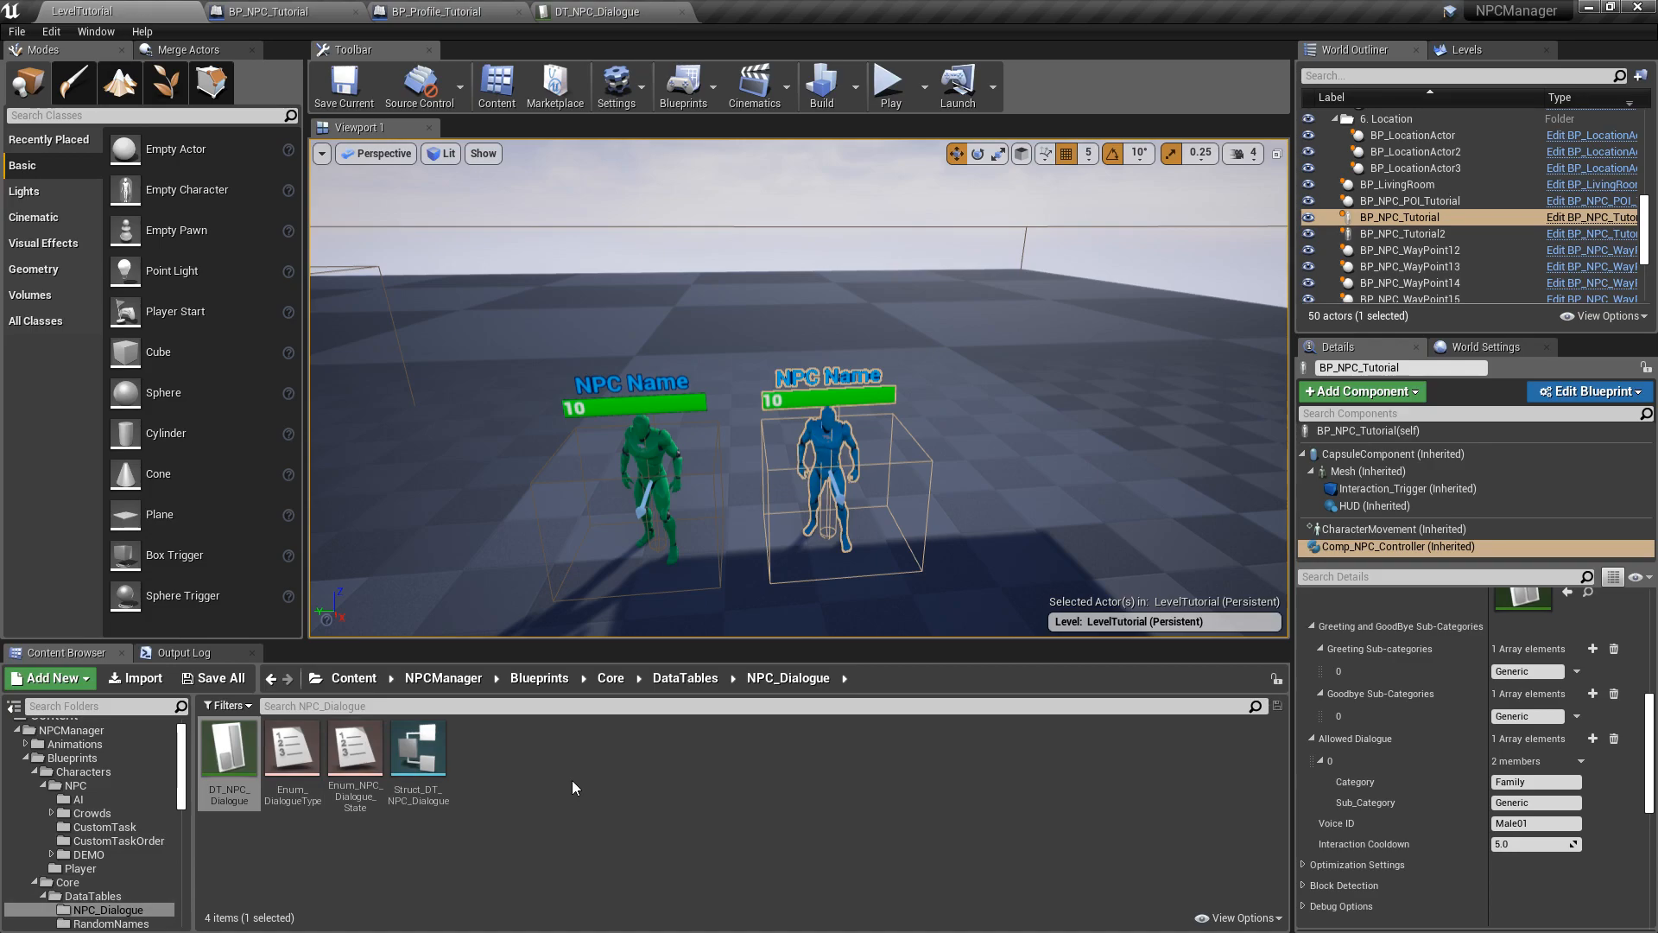
double_click(223, 764)
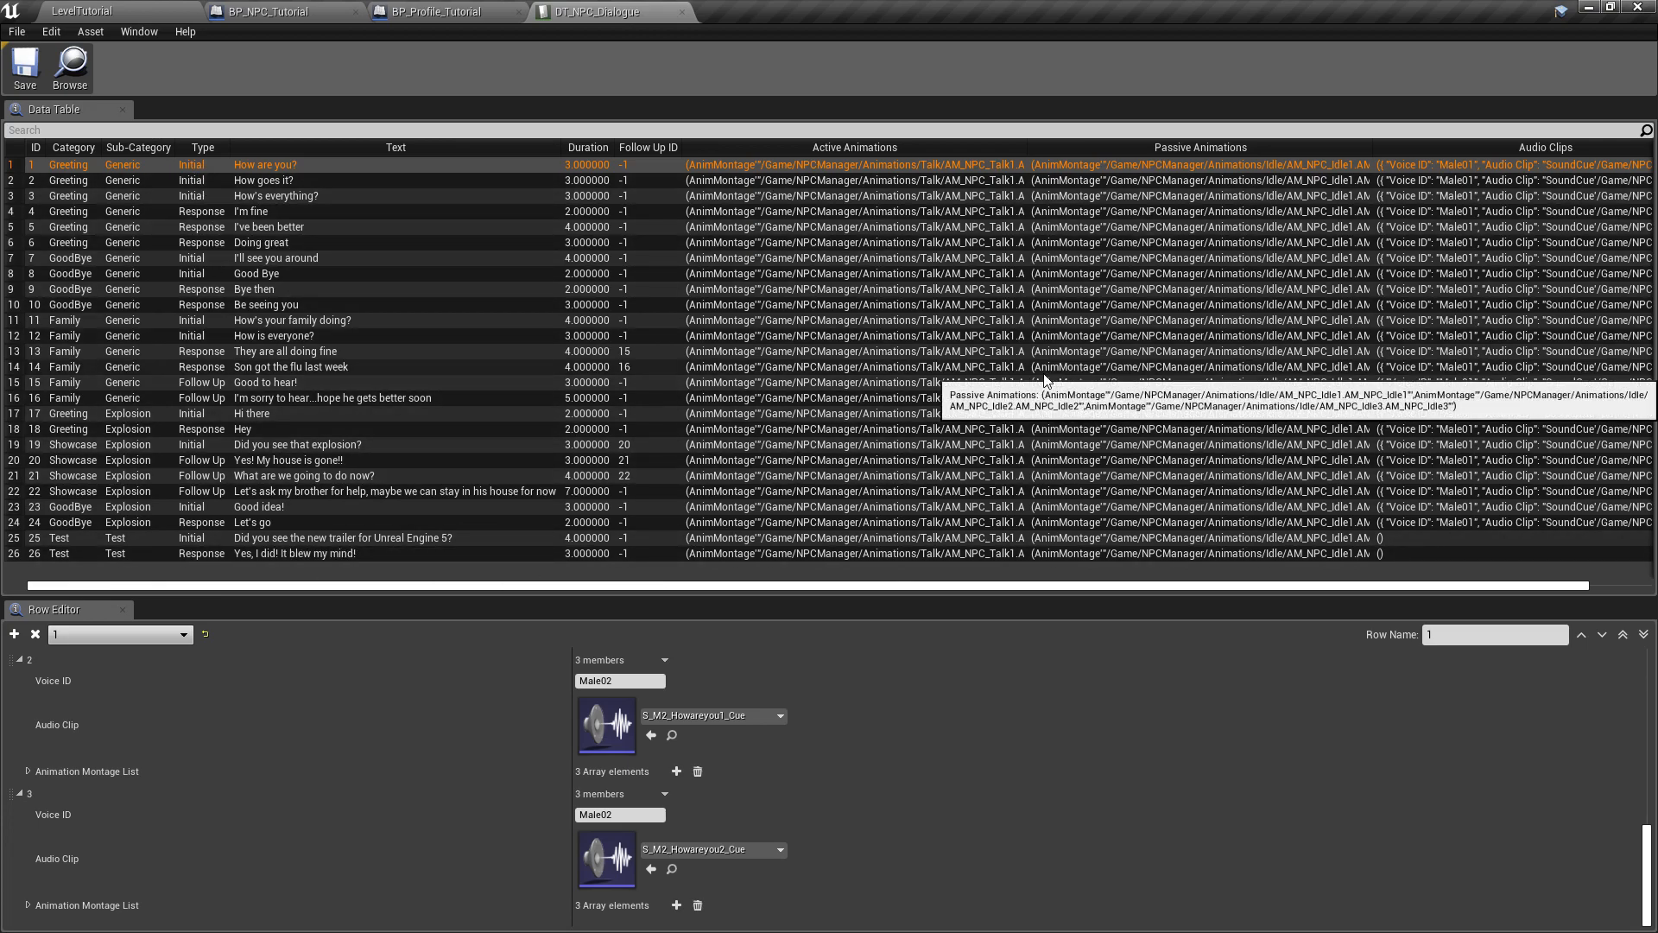
left_click(95, 10)
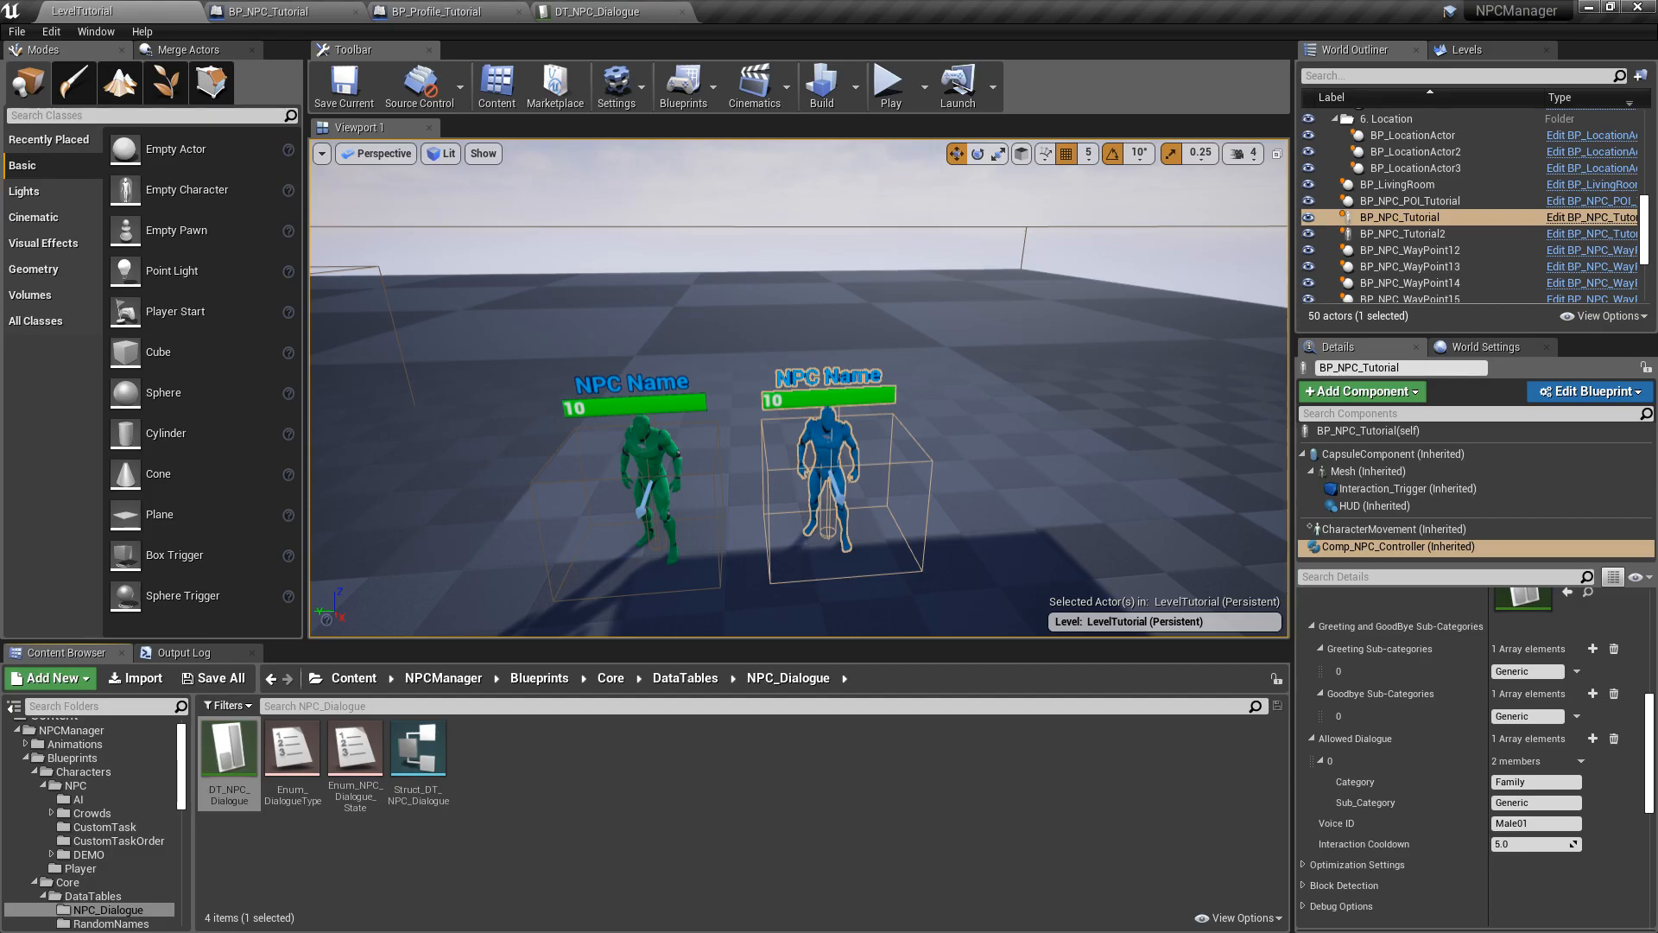
- In PowerPoint, show the Tutorial Coverage slide and highlight the three NPC Dialogue subtopics and the Player Interaction topic
key("alt+Tab")
left_click(136, 222)
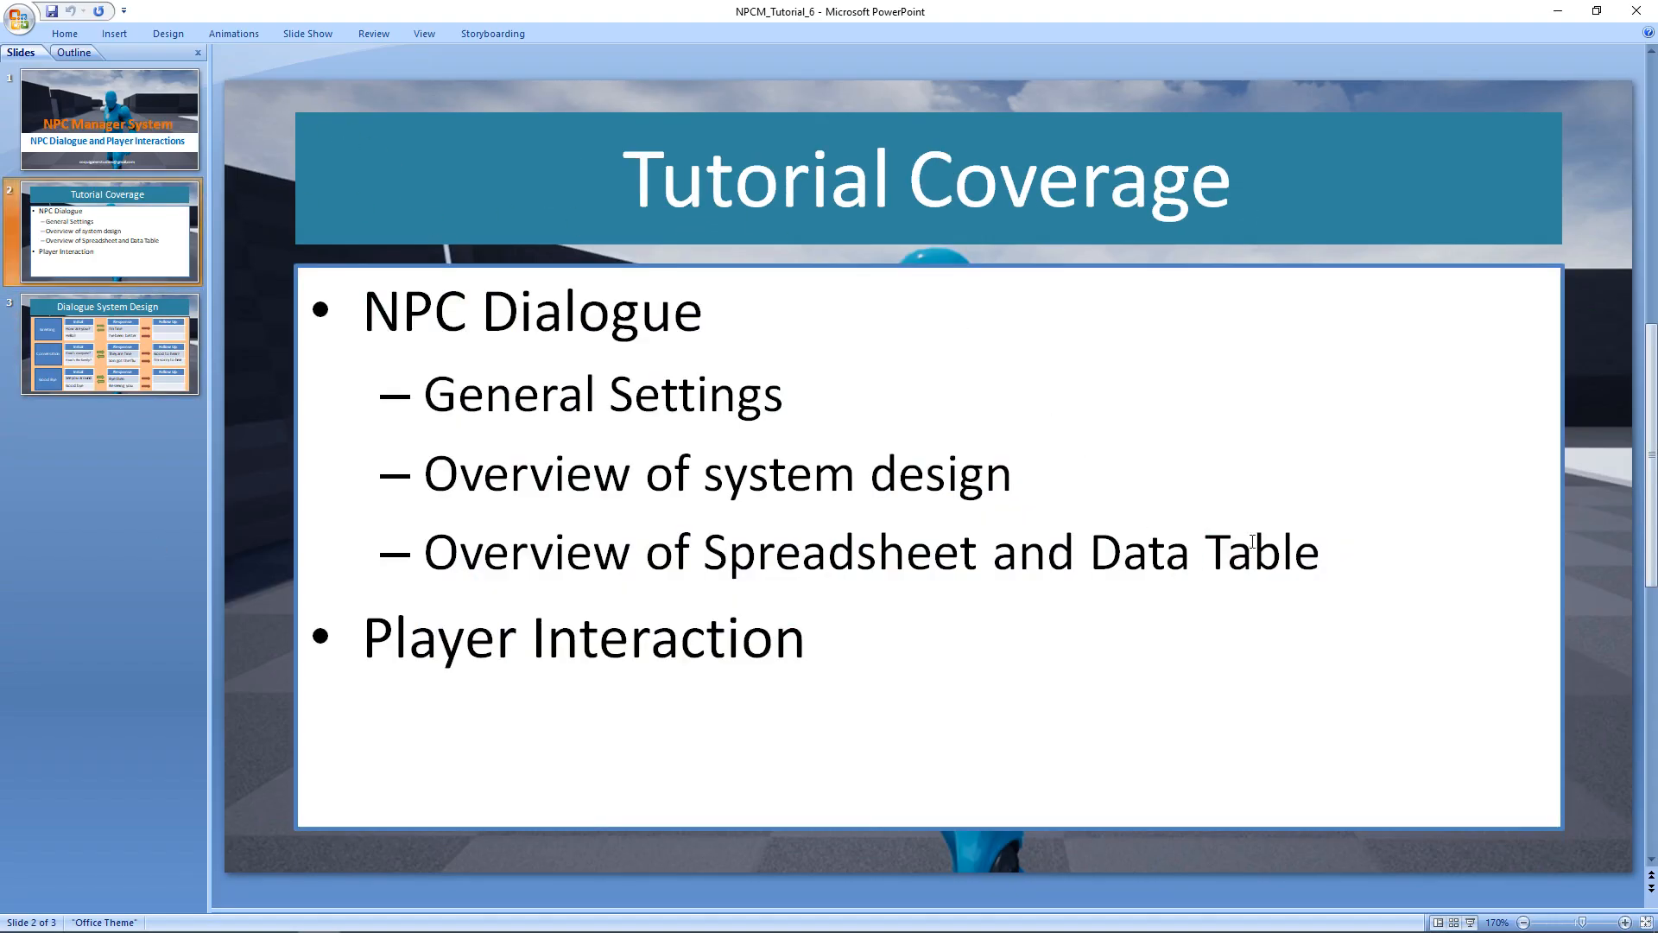
mouse_move(1331, 546)
left_mouse_down()
mouse_move(458, 441)
mouse_move(425, 399)
left_mouse_up()
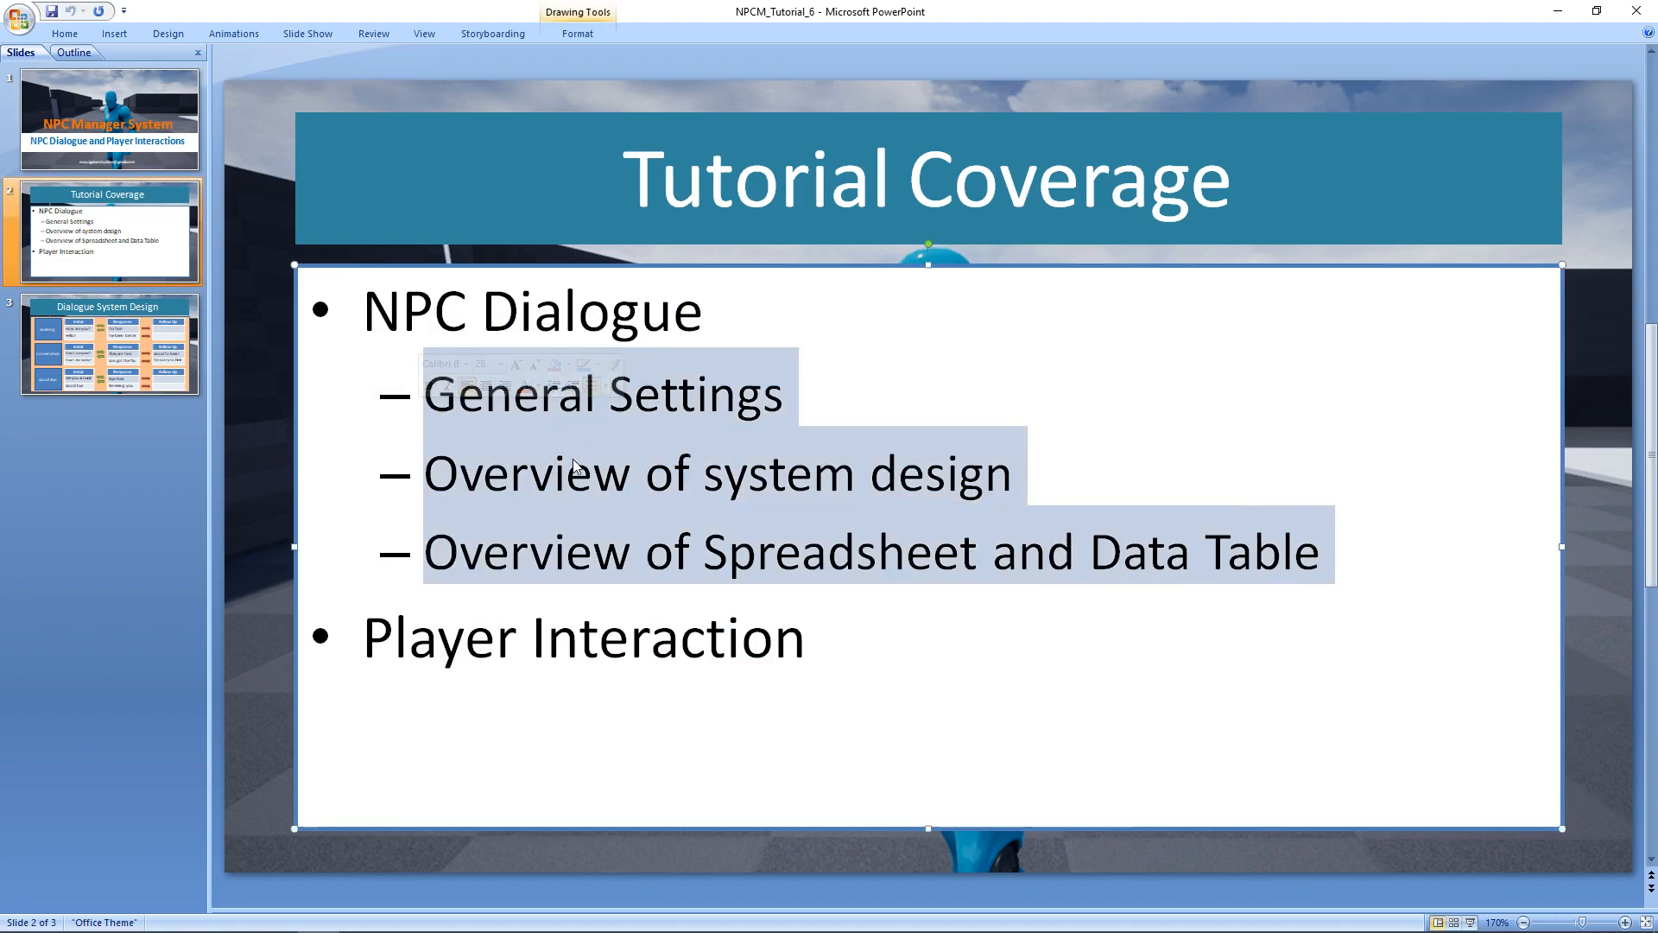
left_click(679, 637)
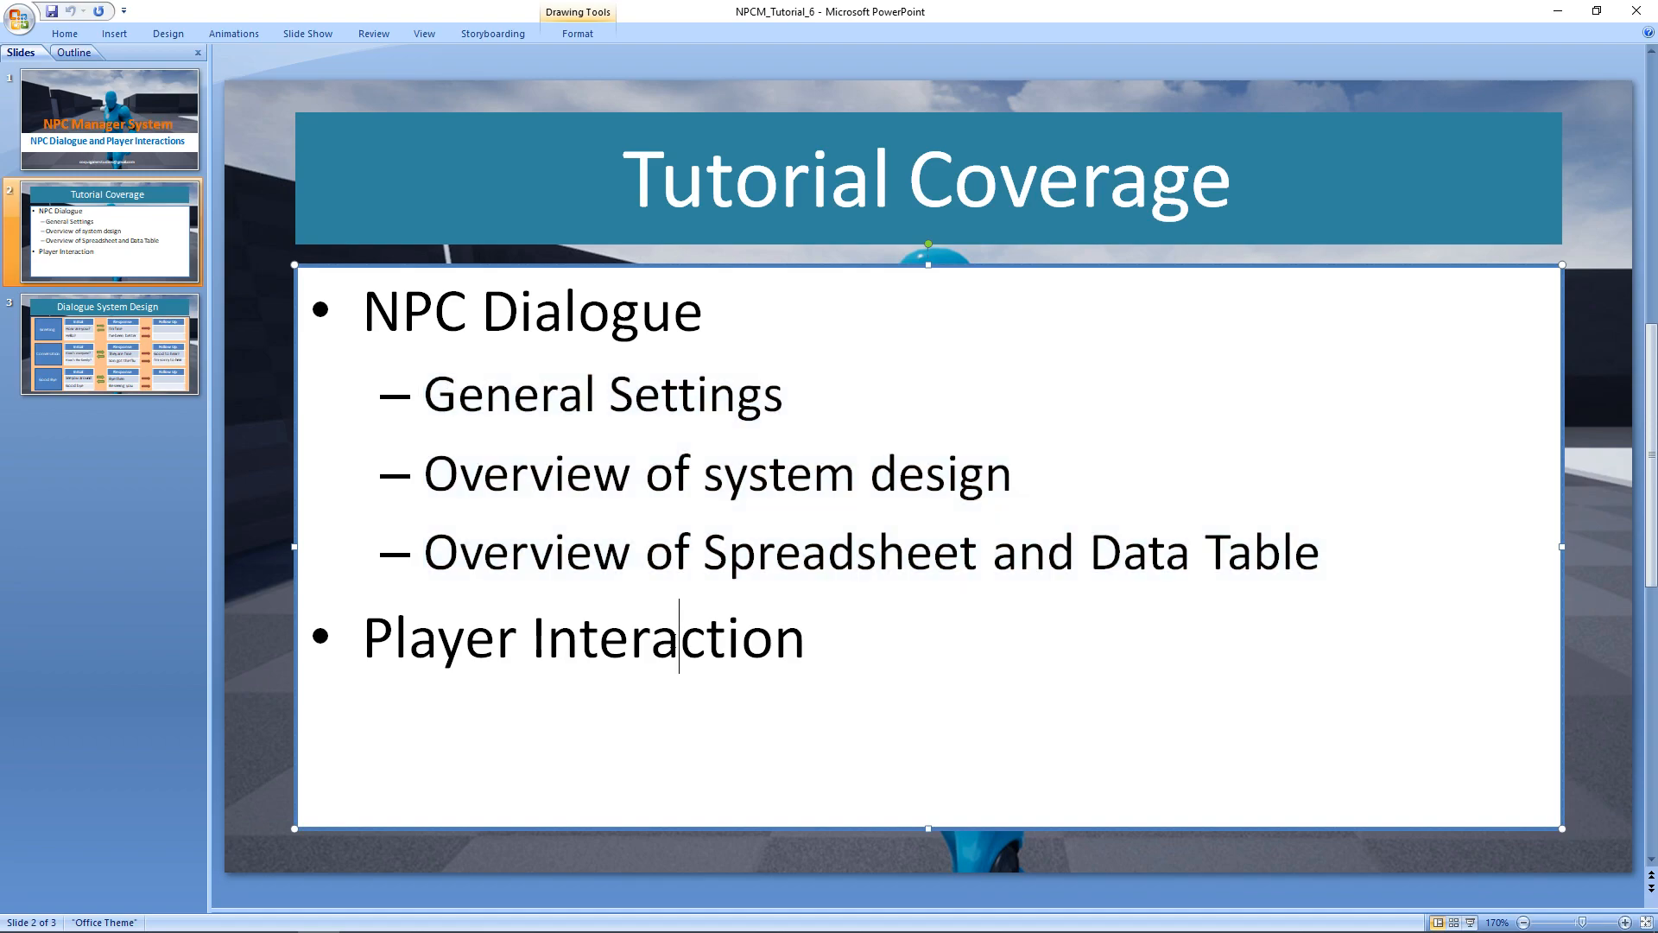
left_click_drag(809, 646, 363, 644)
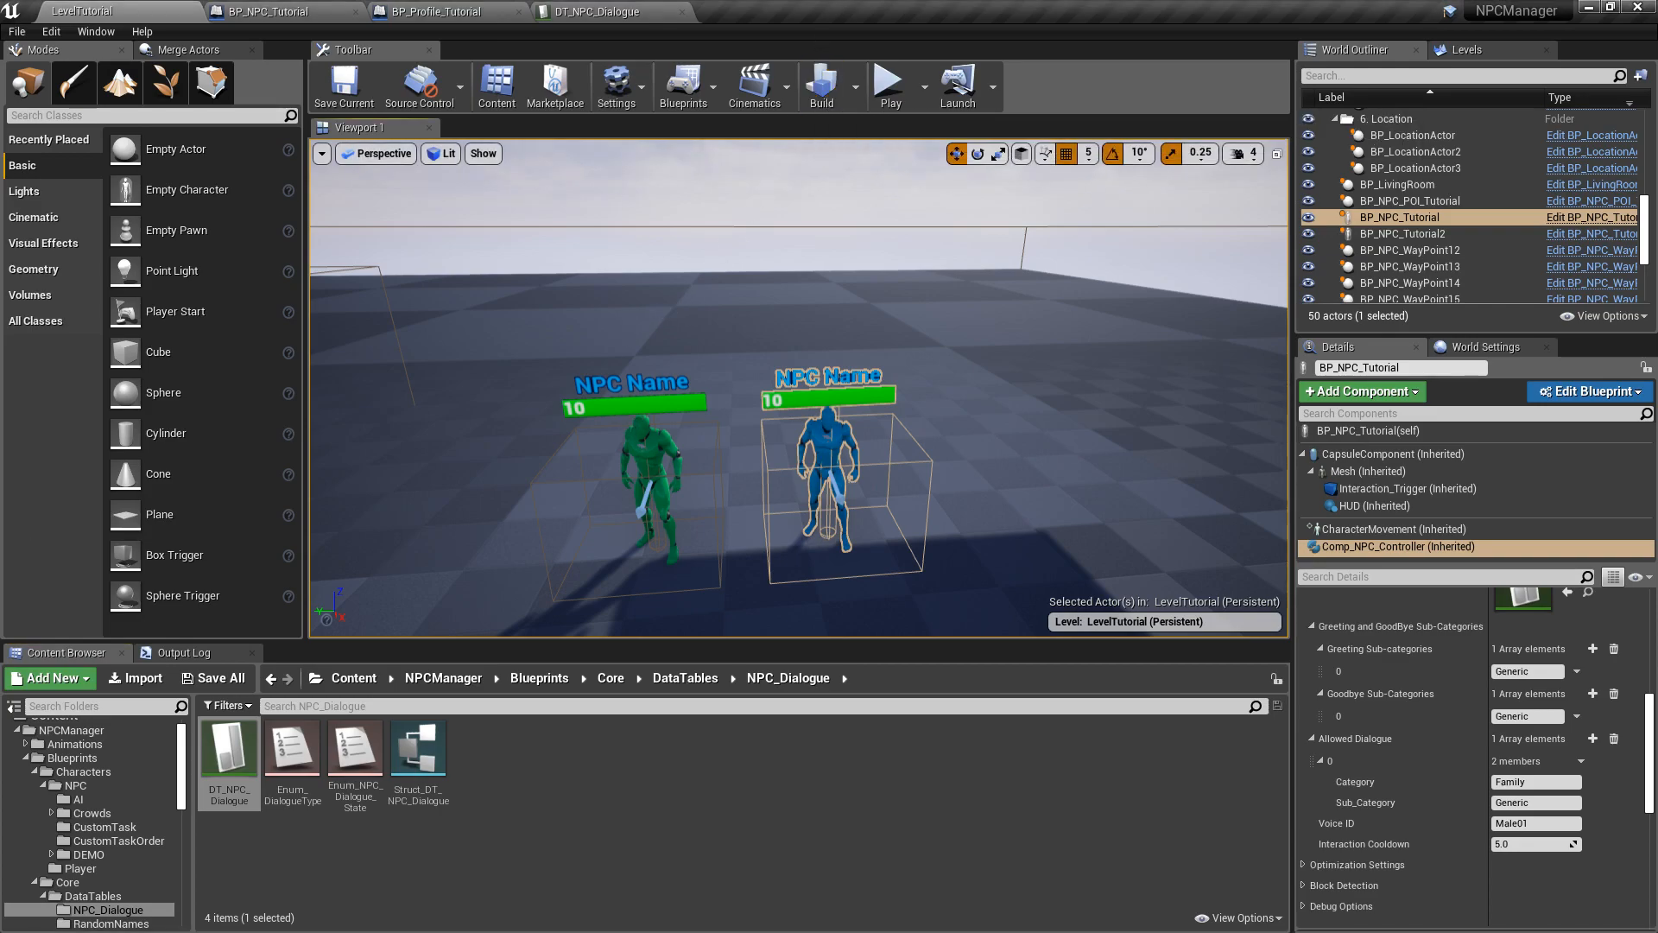
- In Unreal Editor, delete the green NPC, BP_NPC_Tutorial2, from the level
left_click(643, 449)
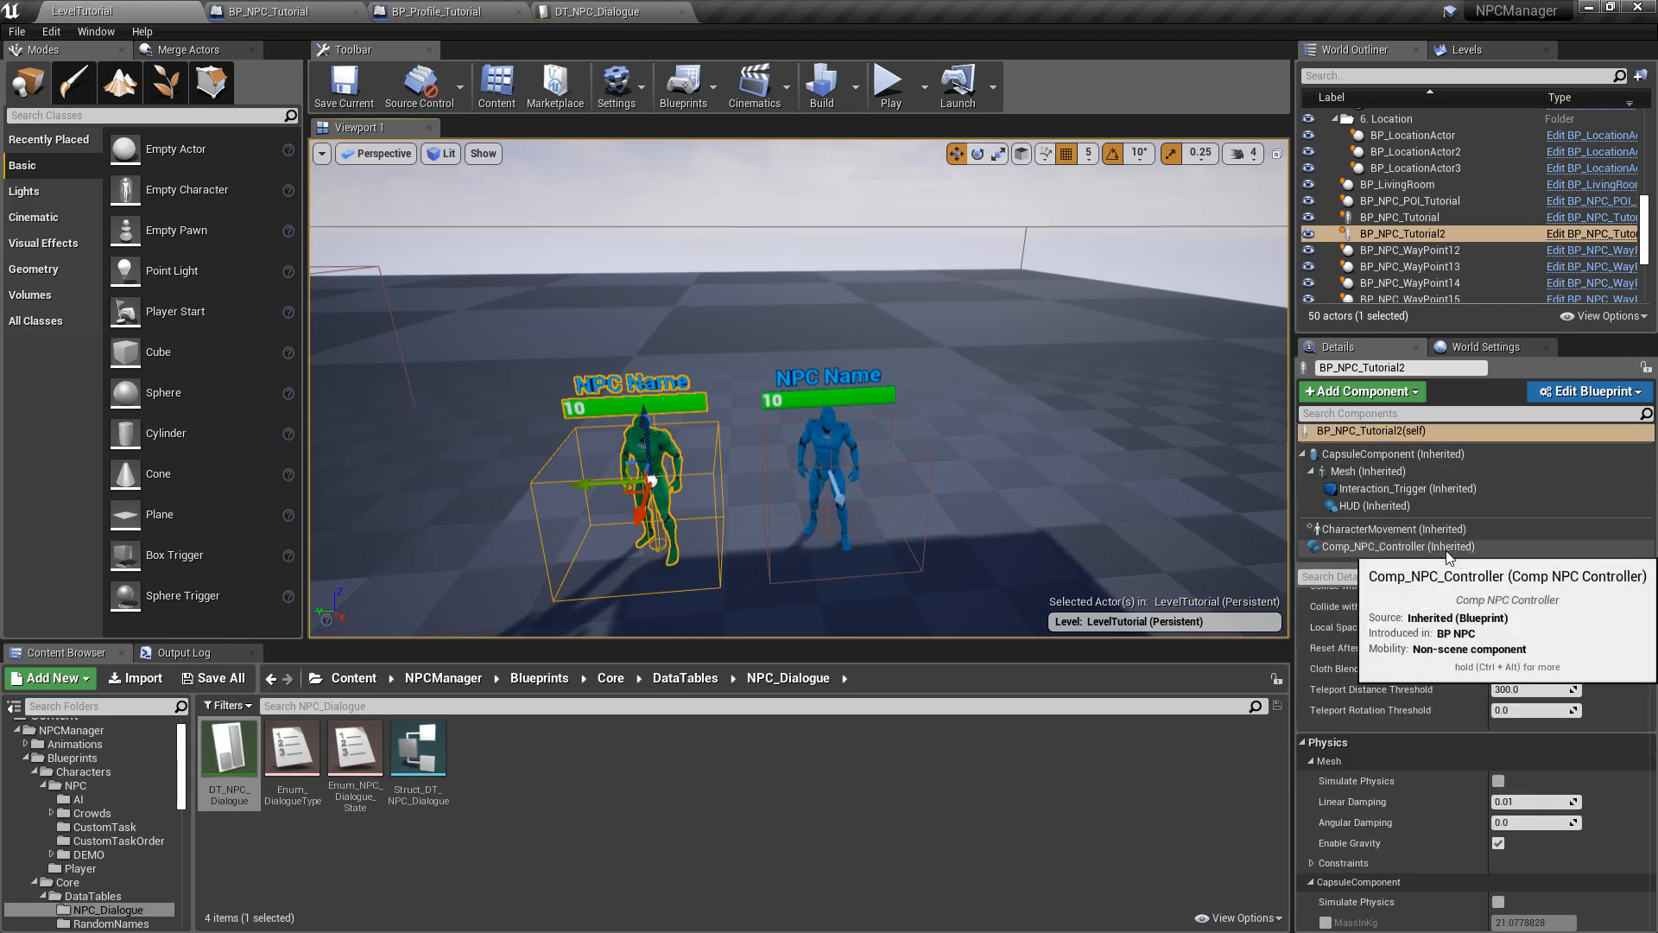
left_click(892, 417)
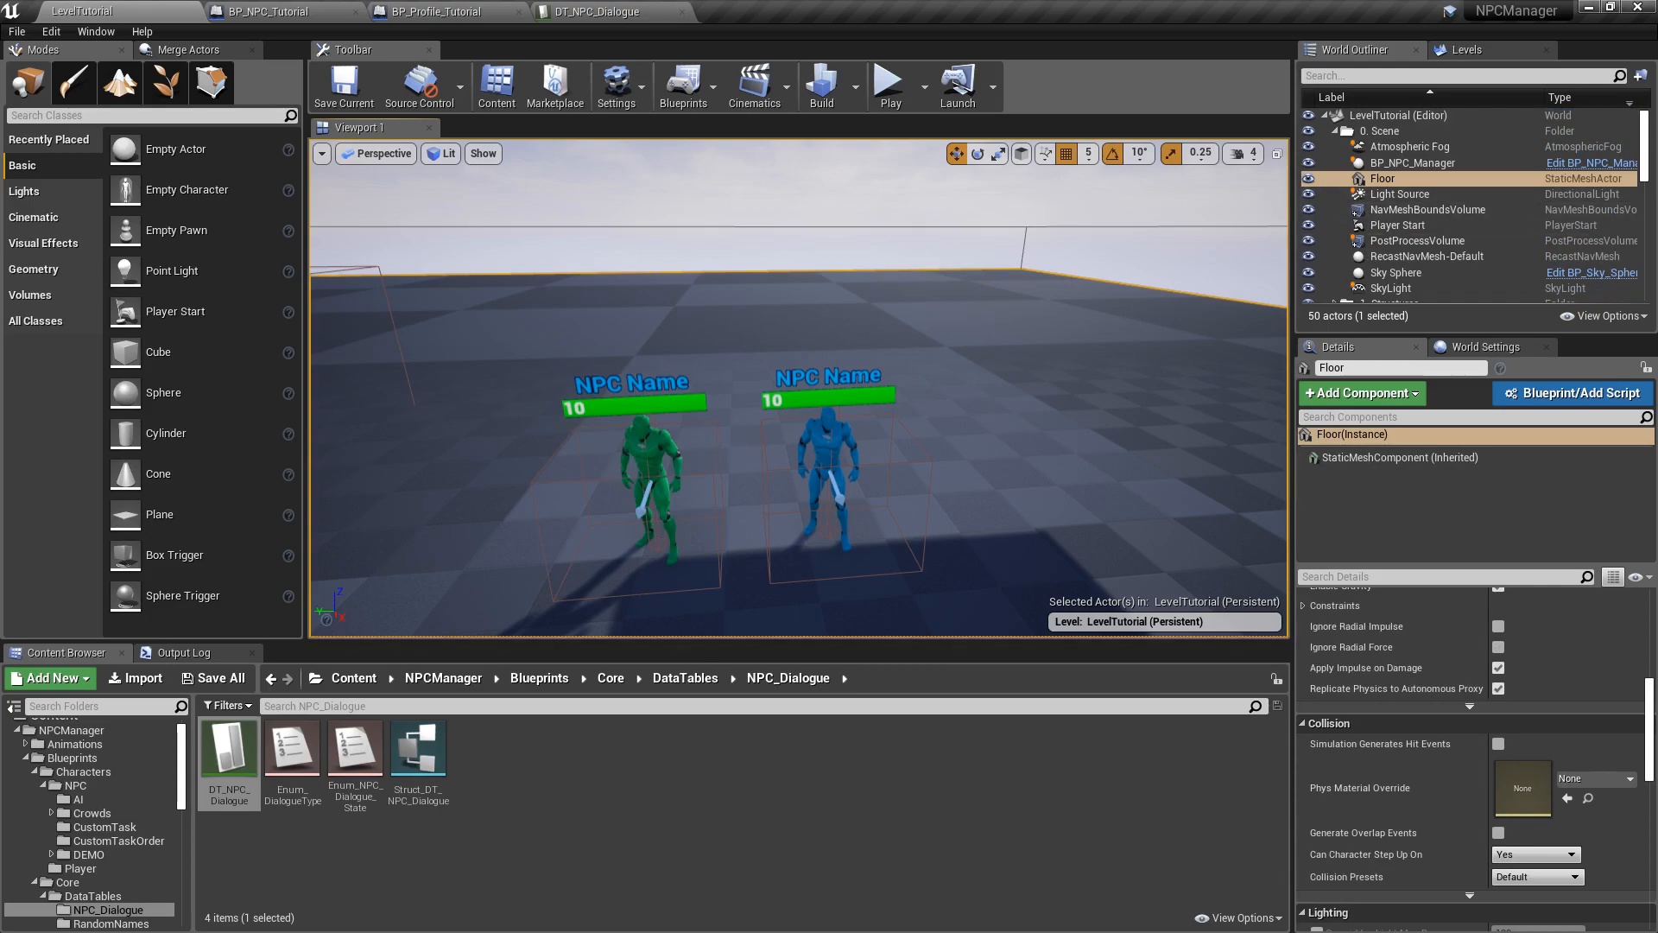
left_click(638, 438)
key("Delete")
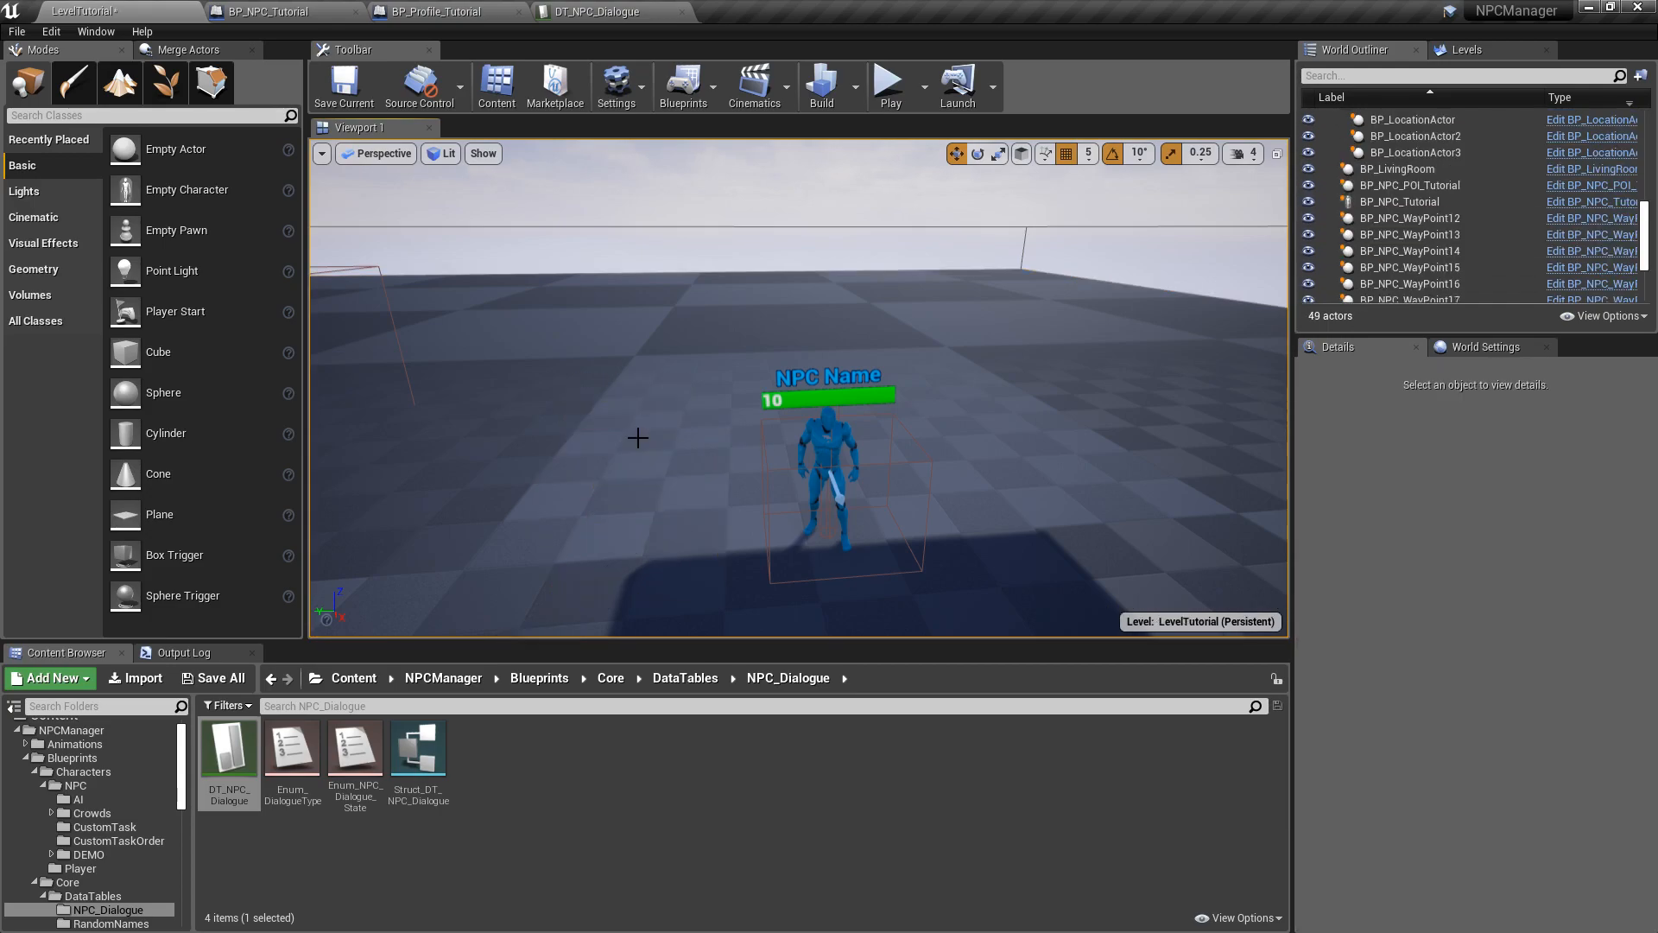
- Examine the player interaction settings under Social Options of BP_NPC_Tutorial's Comp_NPC_Controller, collapsing the Interaction Tag List, sub-category and Allowed Dialogue groups
left_click(817, 421)
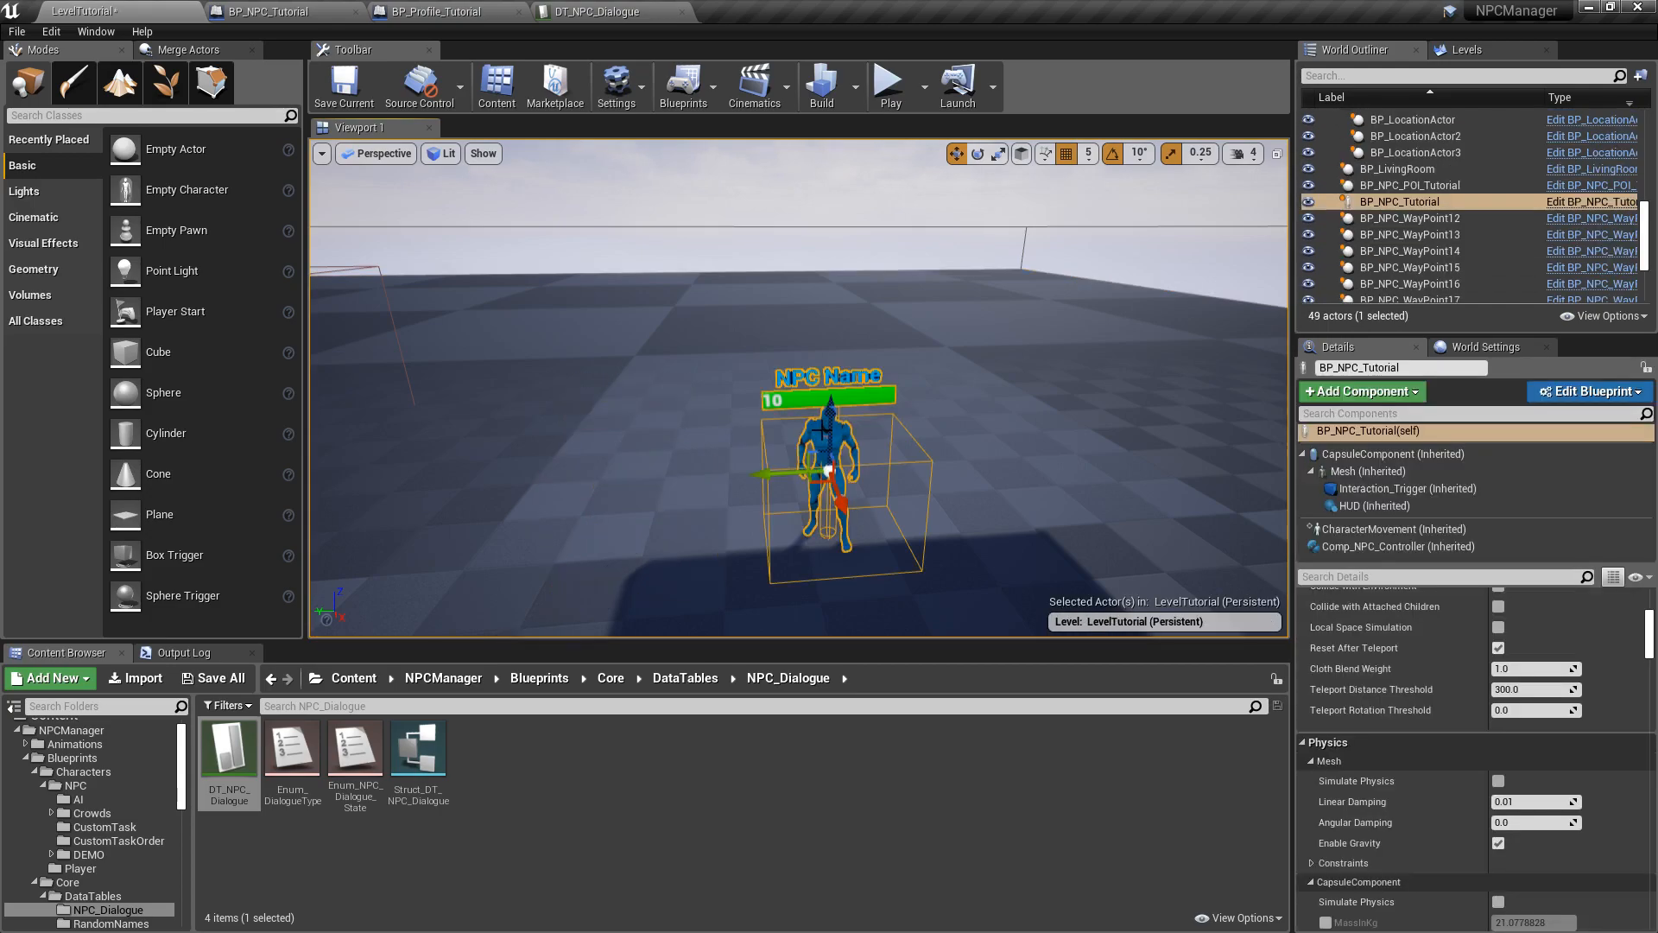
left_click(1394, 547)
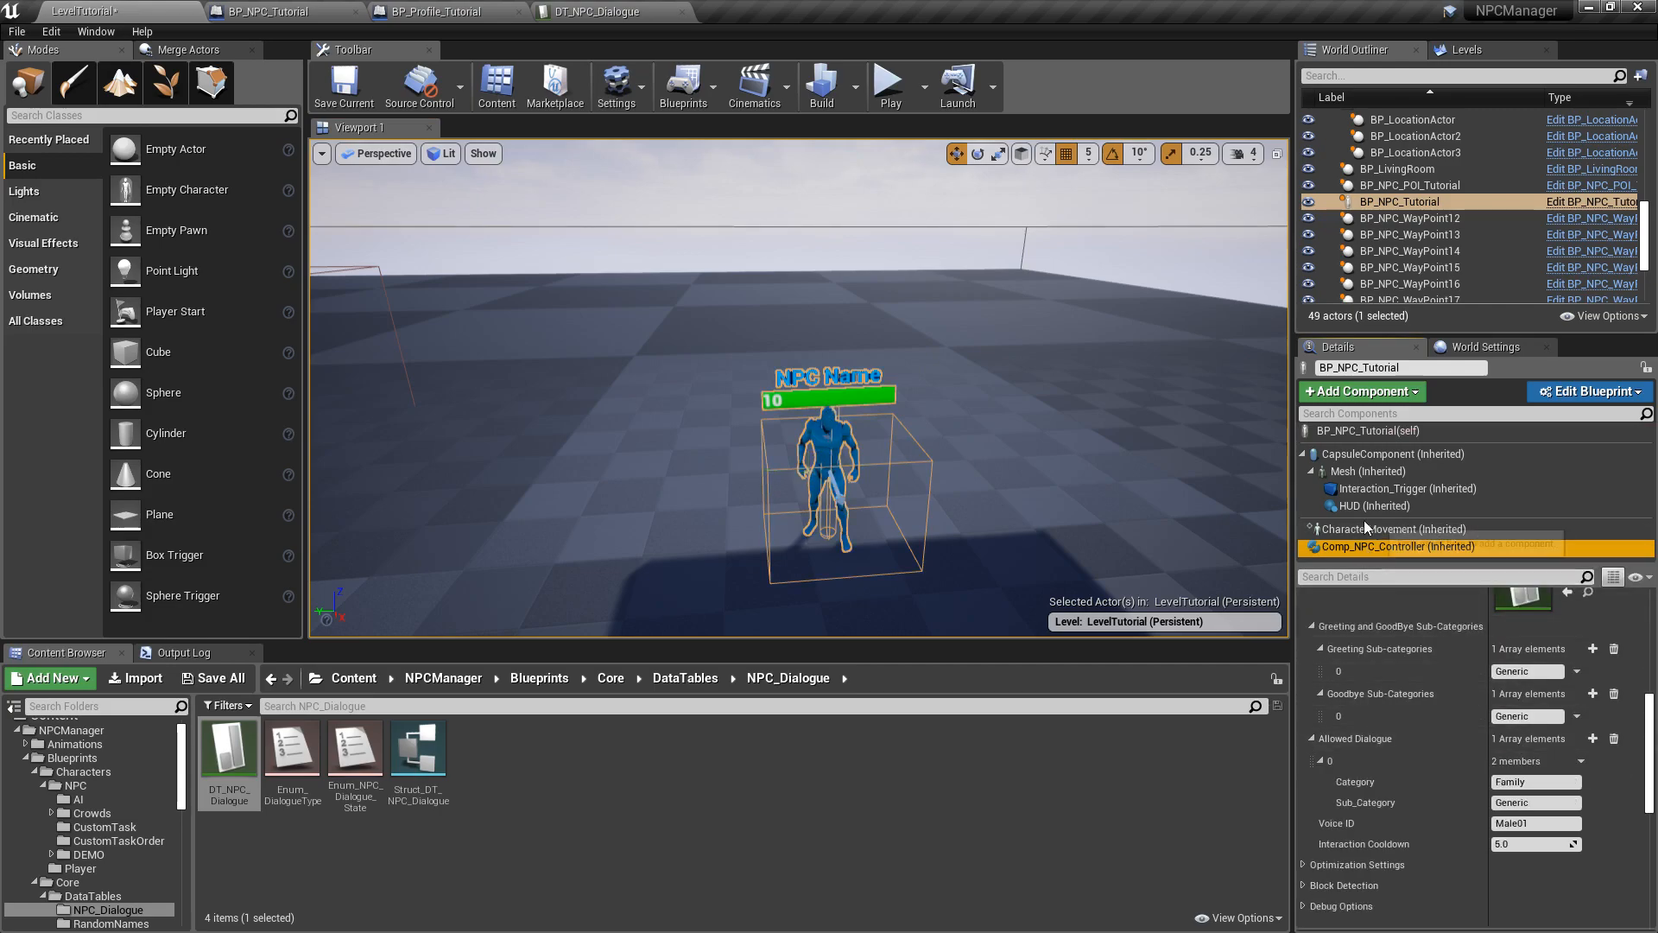
scroll(1361, 681, "up", 3)
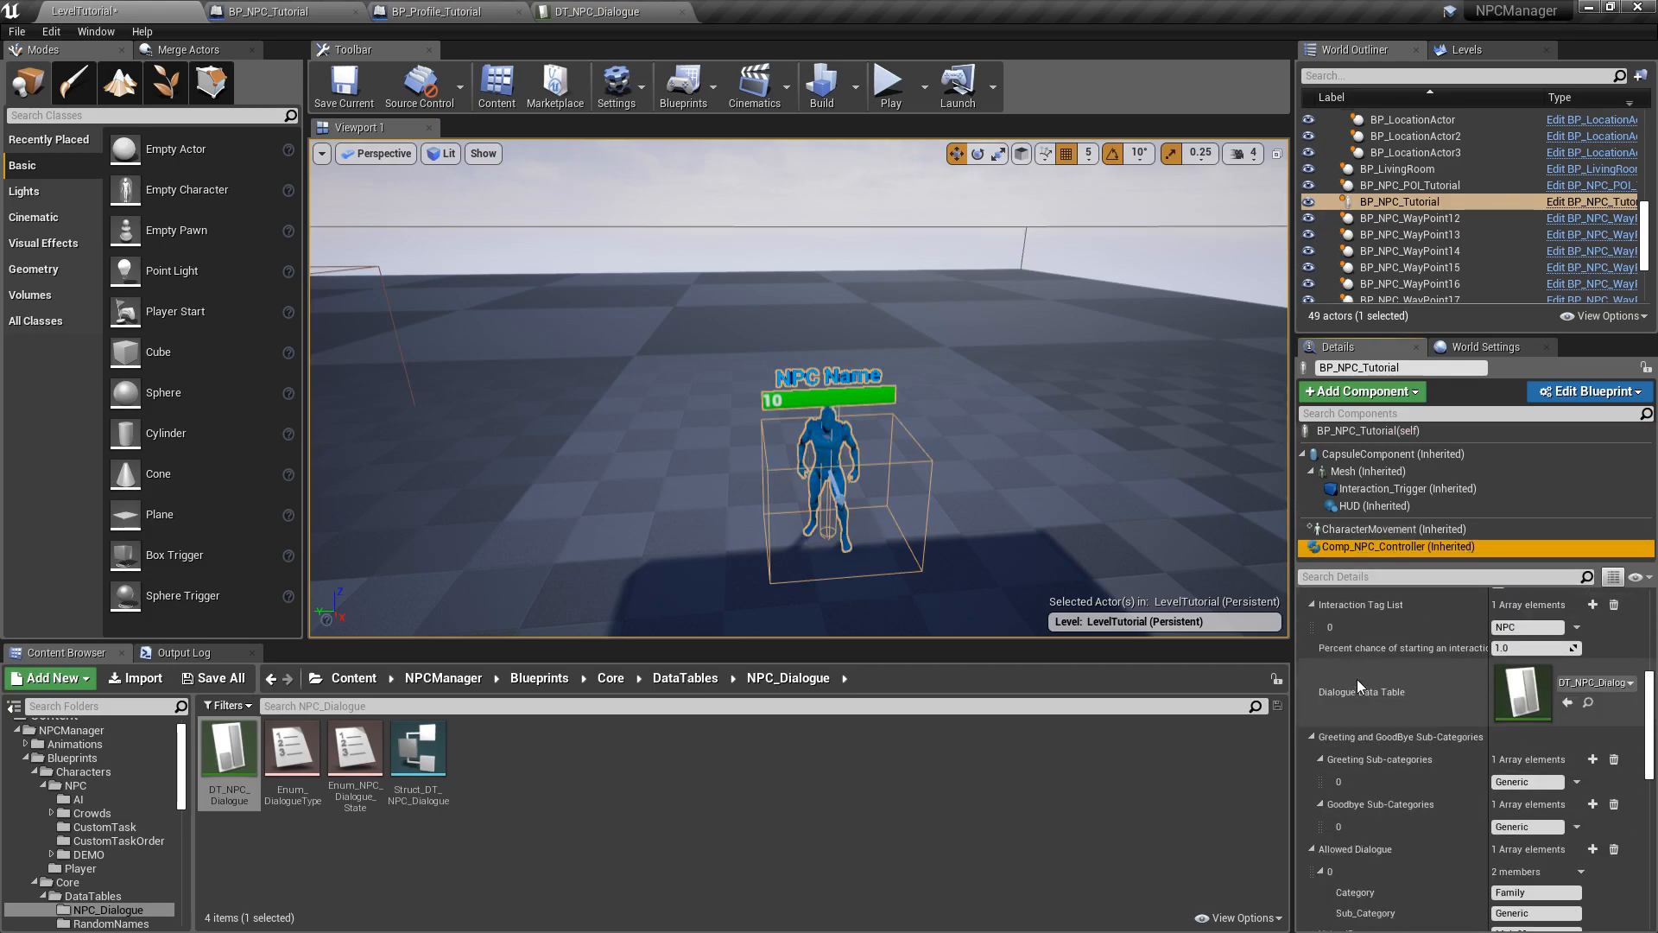
left_click(1312, 604)
scroll(1318, 631, "up", 3)
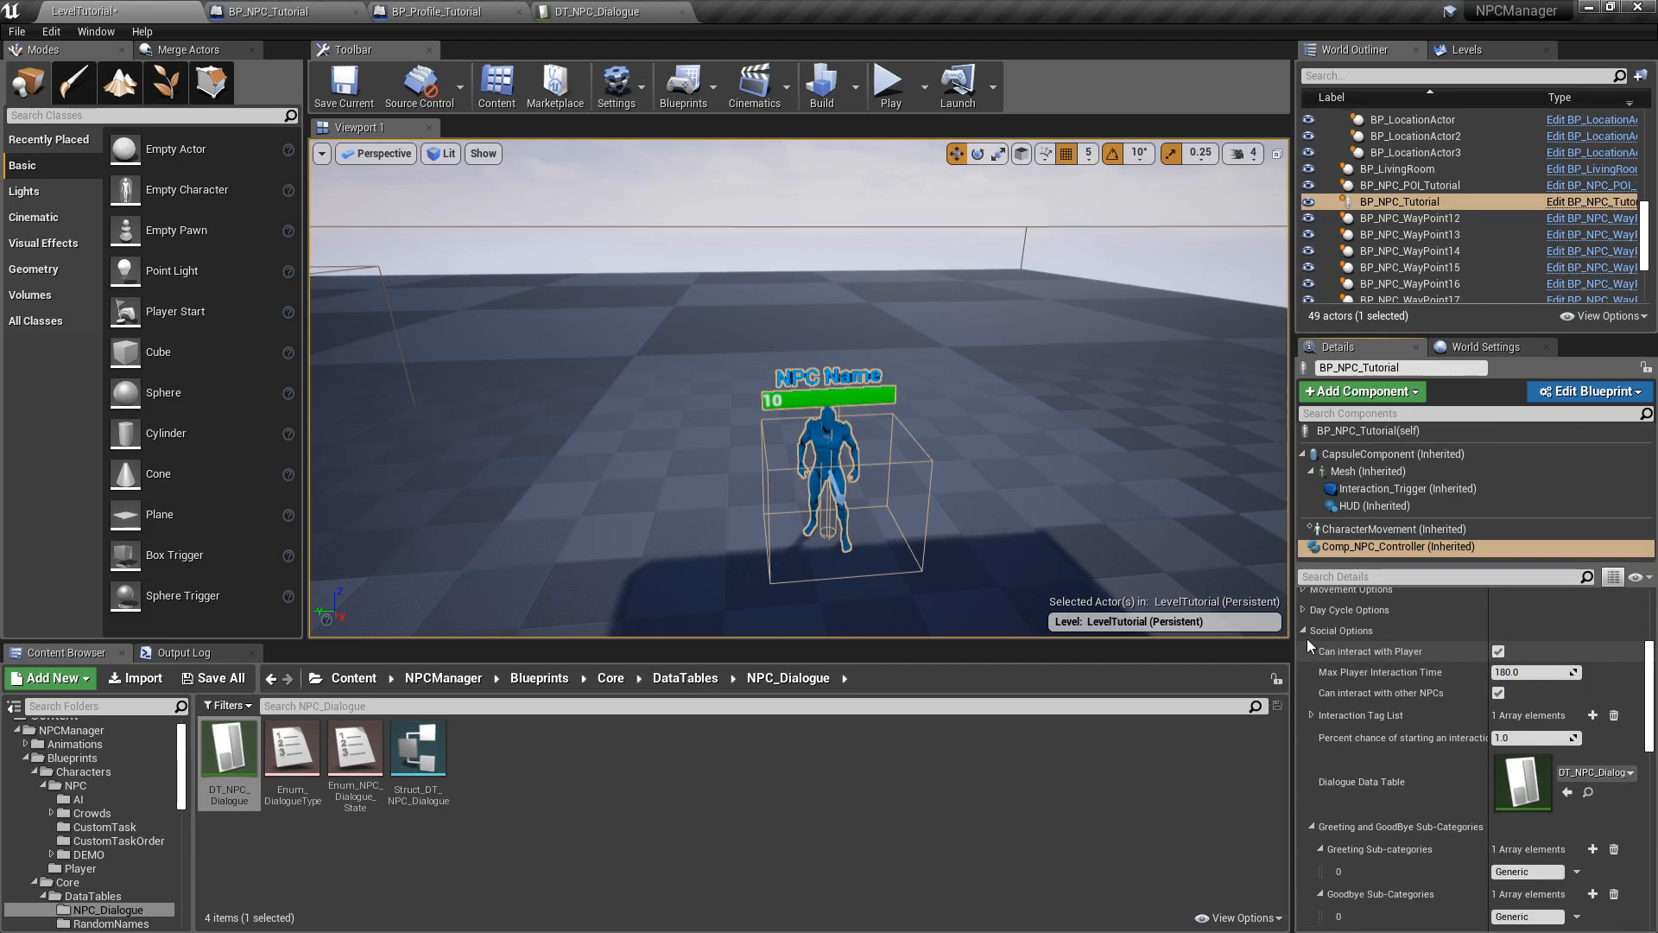
left_click(1312, 827)
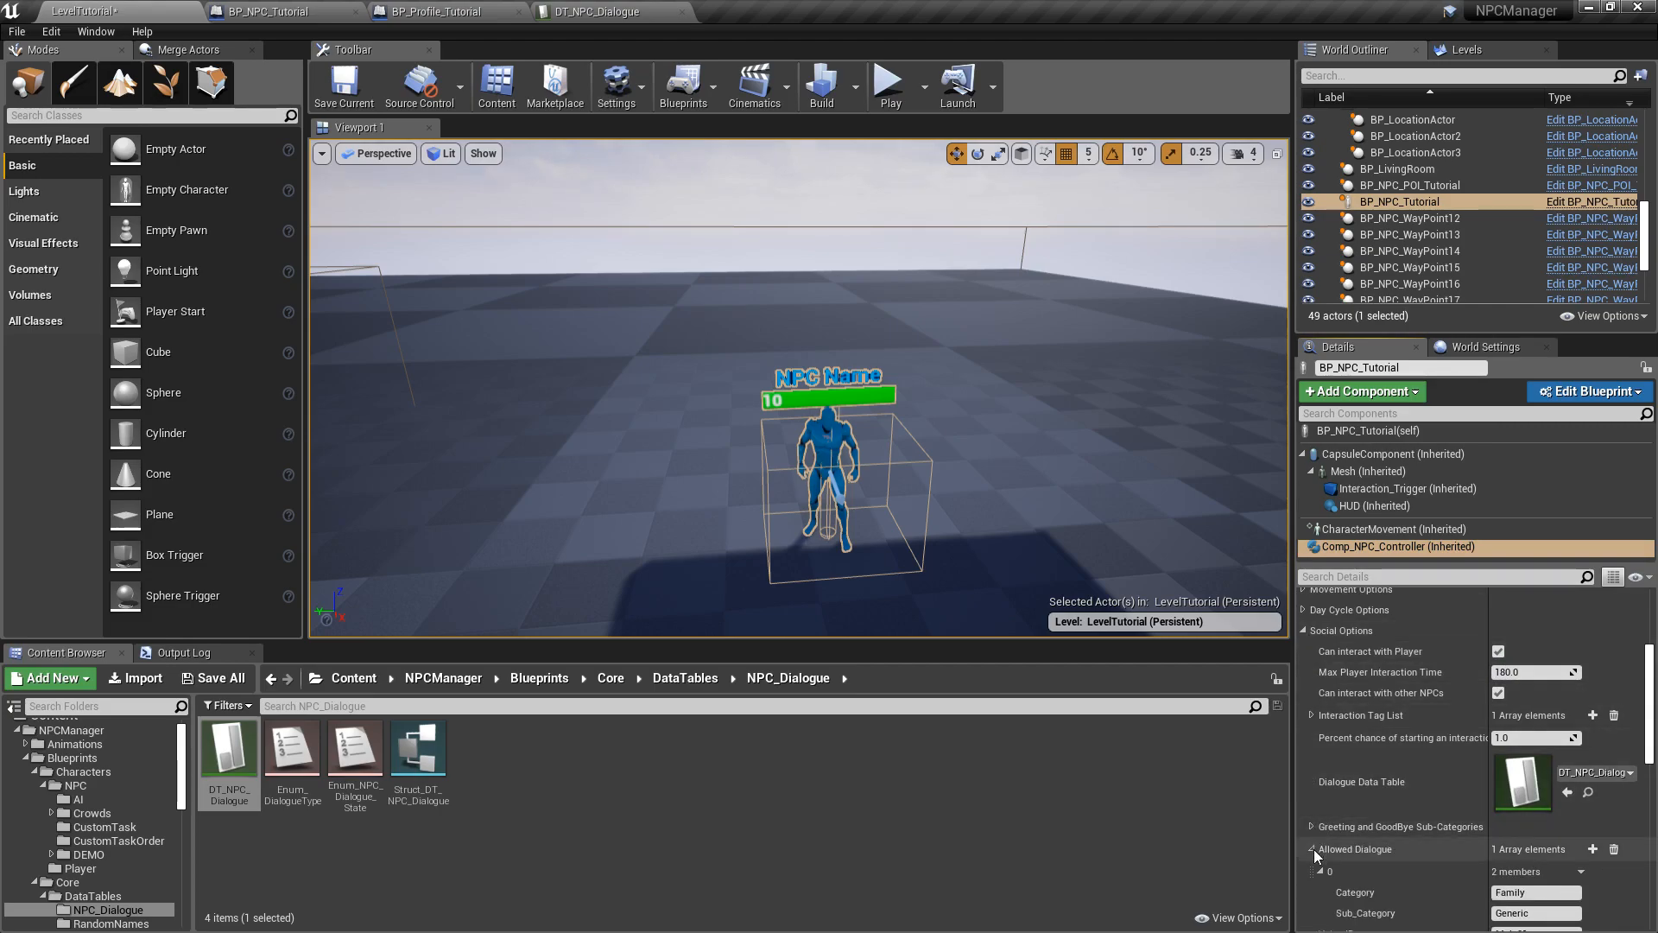
left_click(1313, 849)
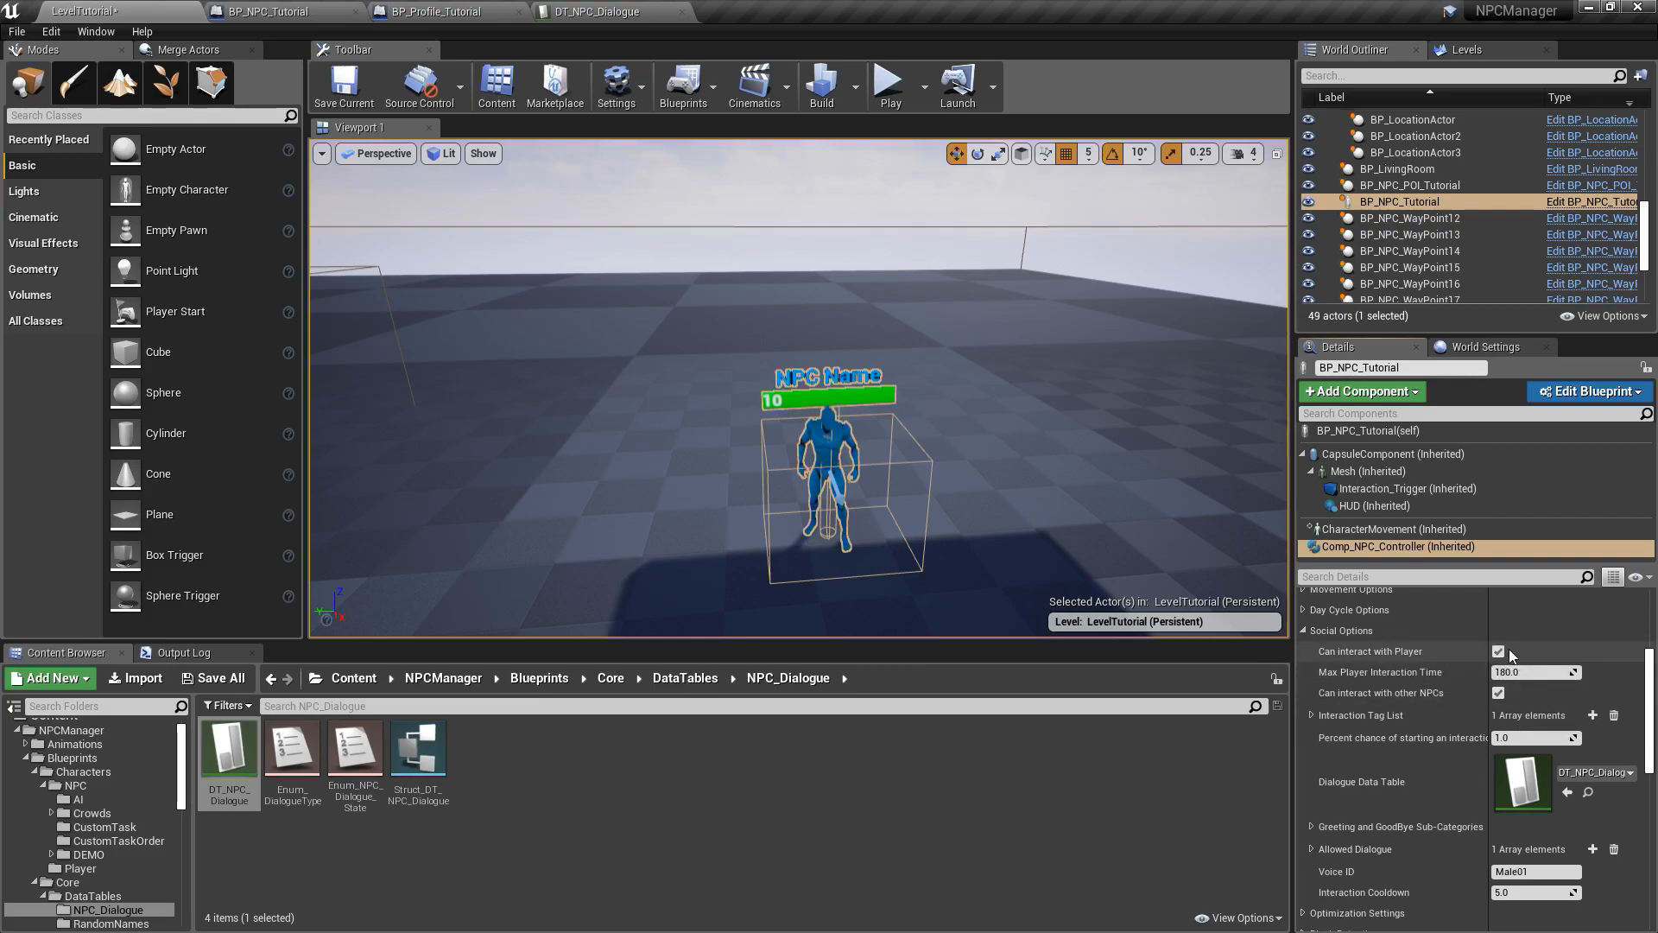
left_click(1305, 631)
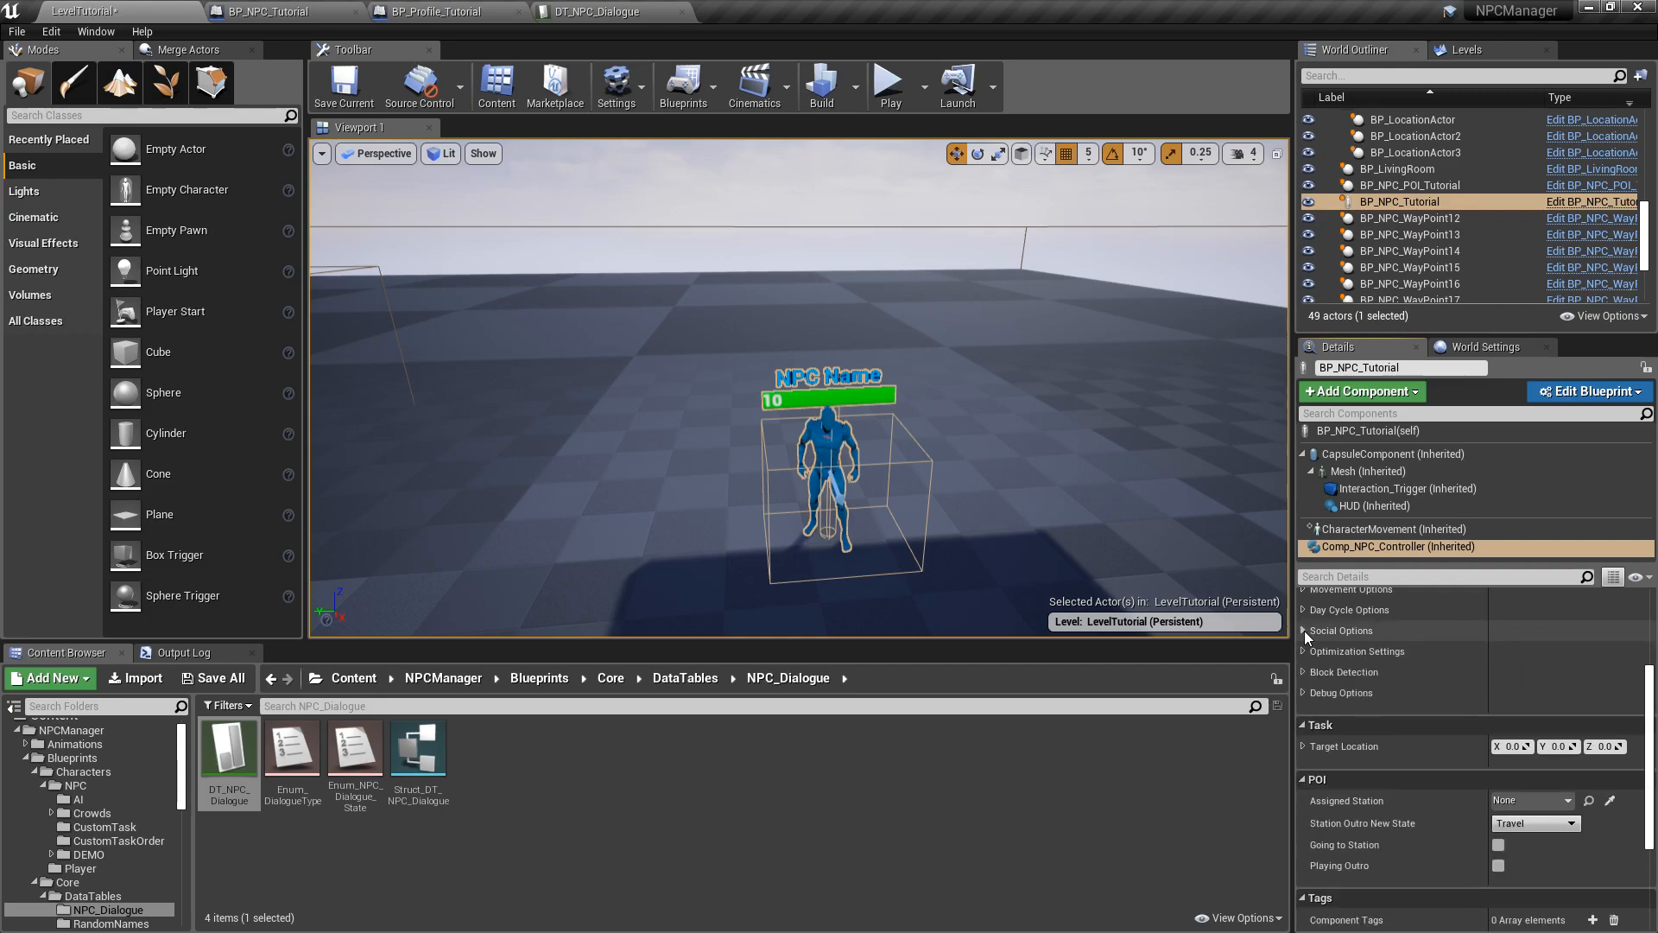
- Play the level, run the player to the blue NPC and interact with it to test the sample dialog box, then stop the session
left_click(891, 84)
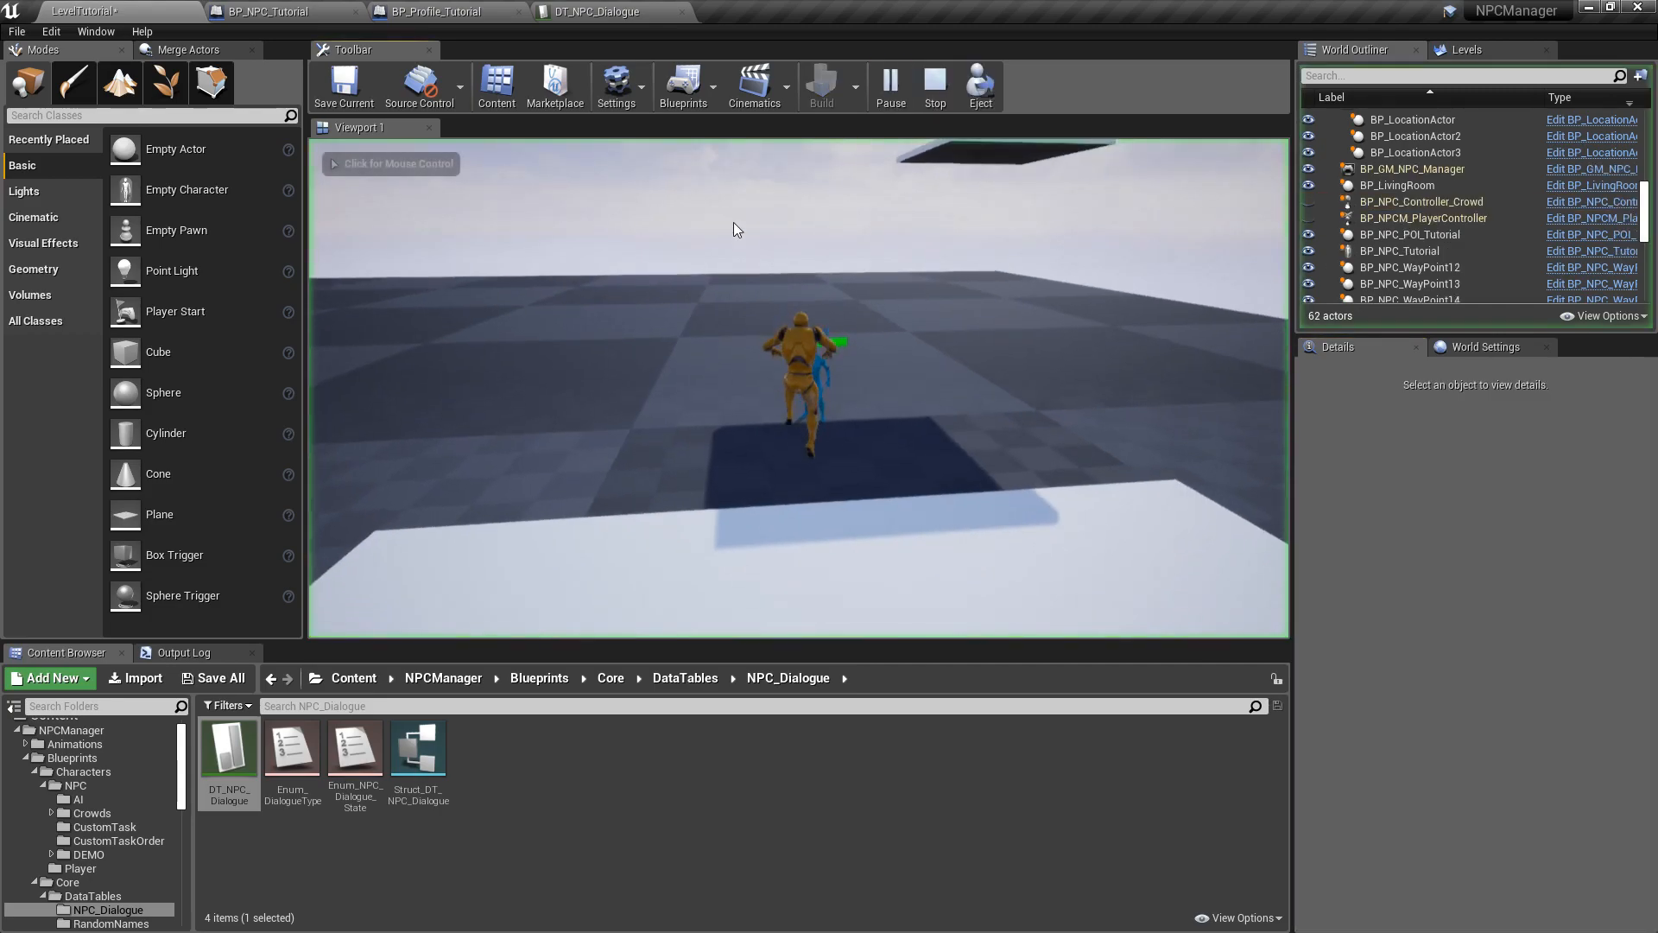
key("w")
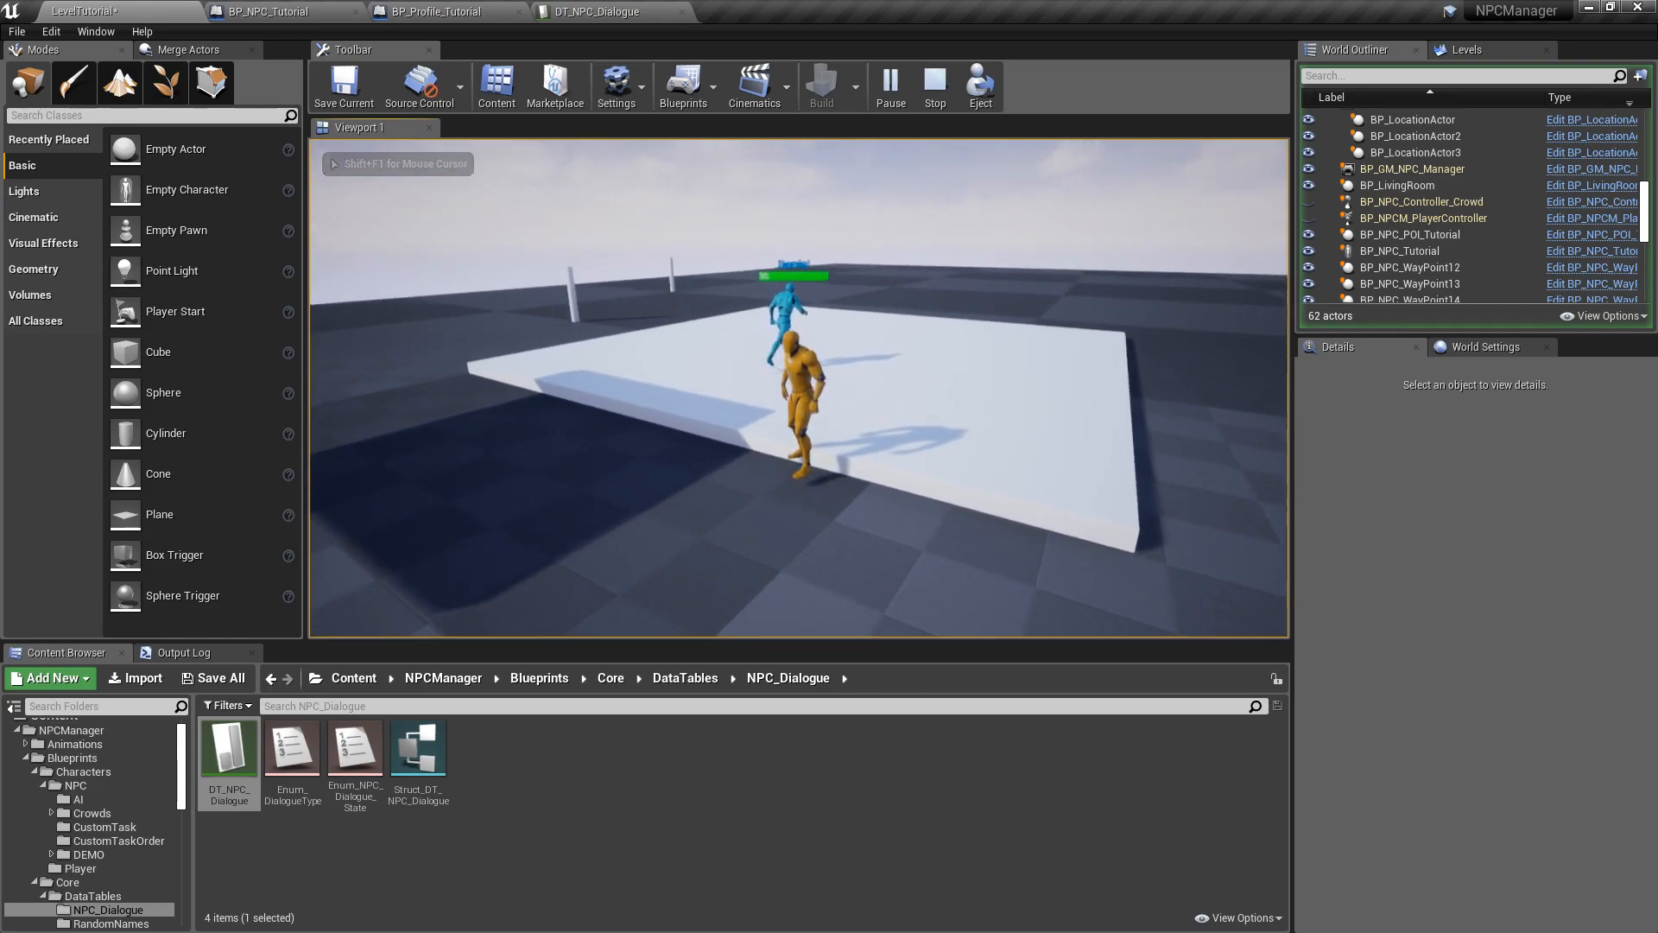
key("d")
key("w")
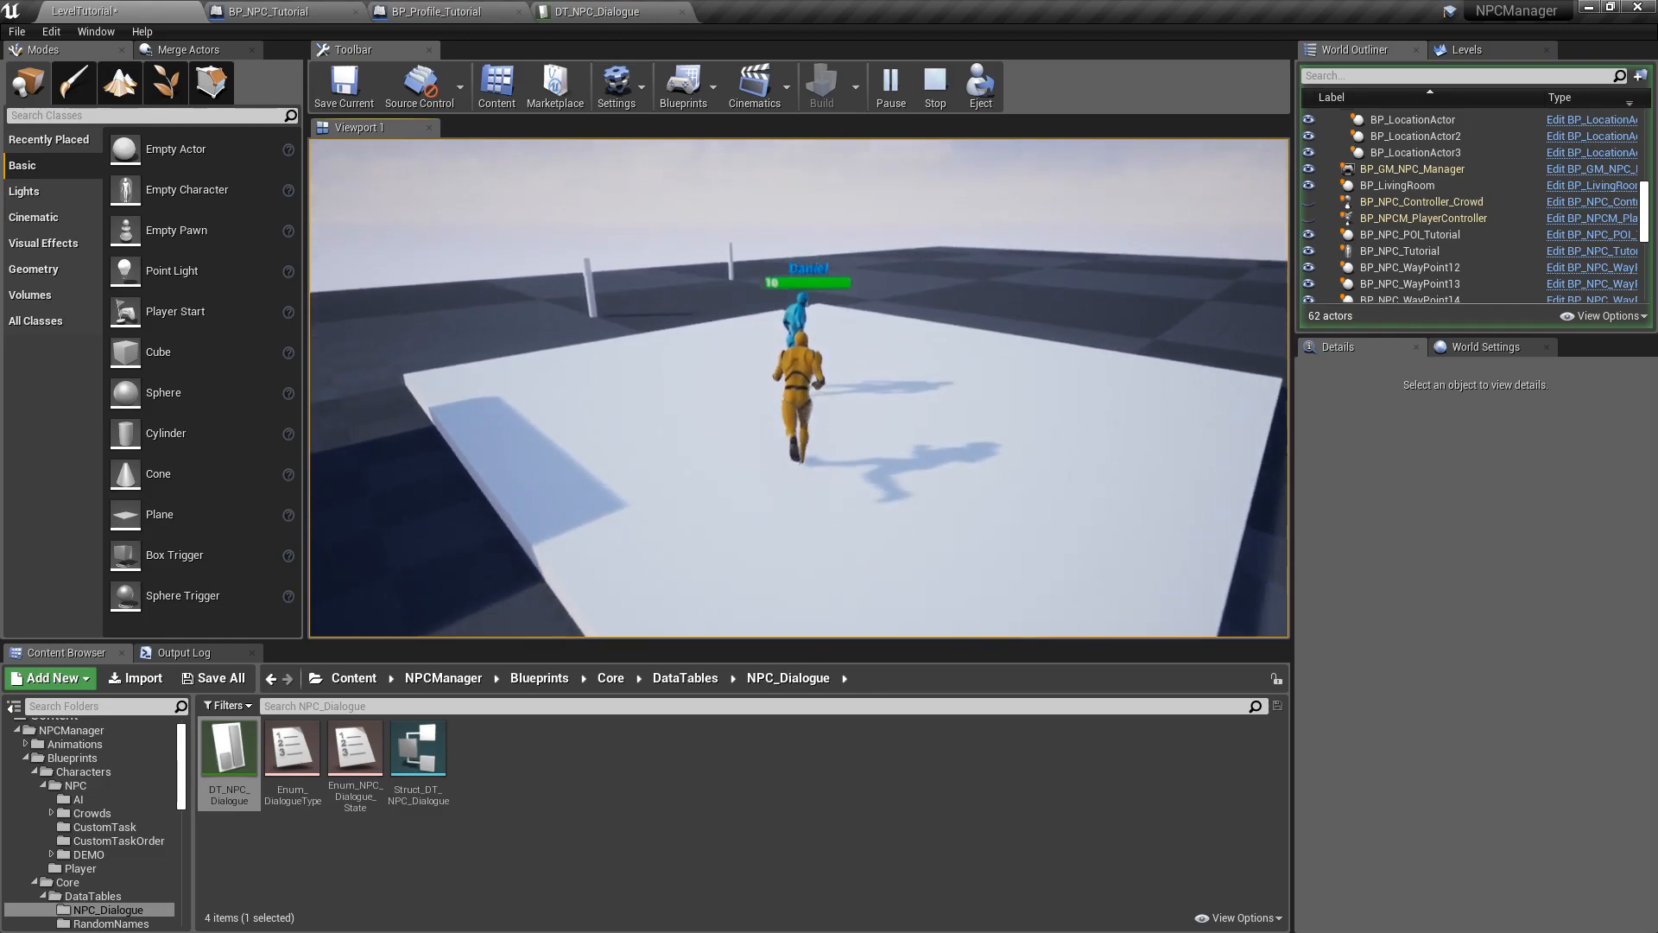
key("e")
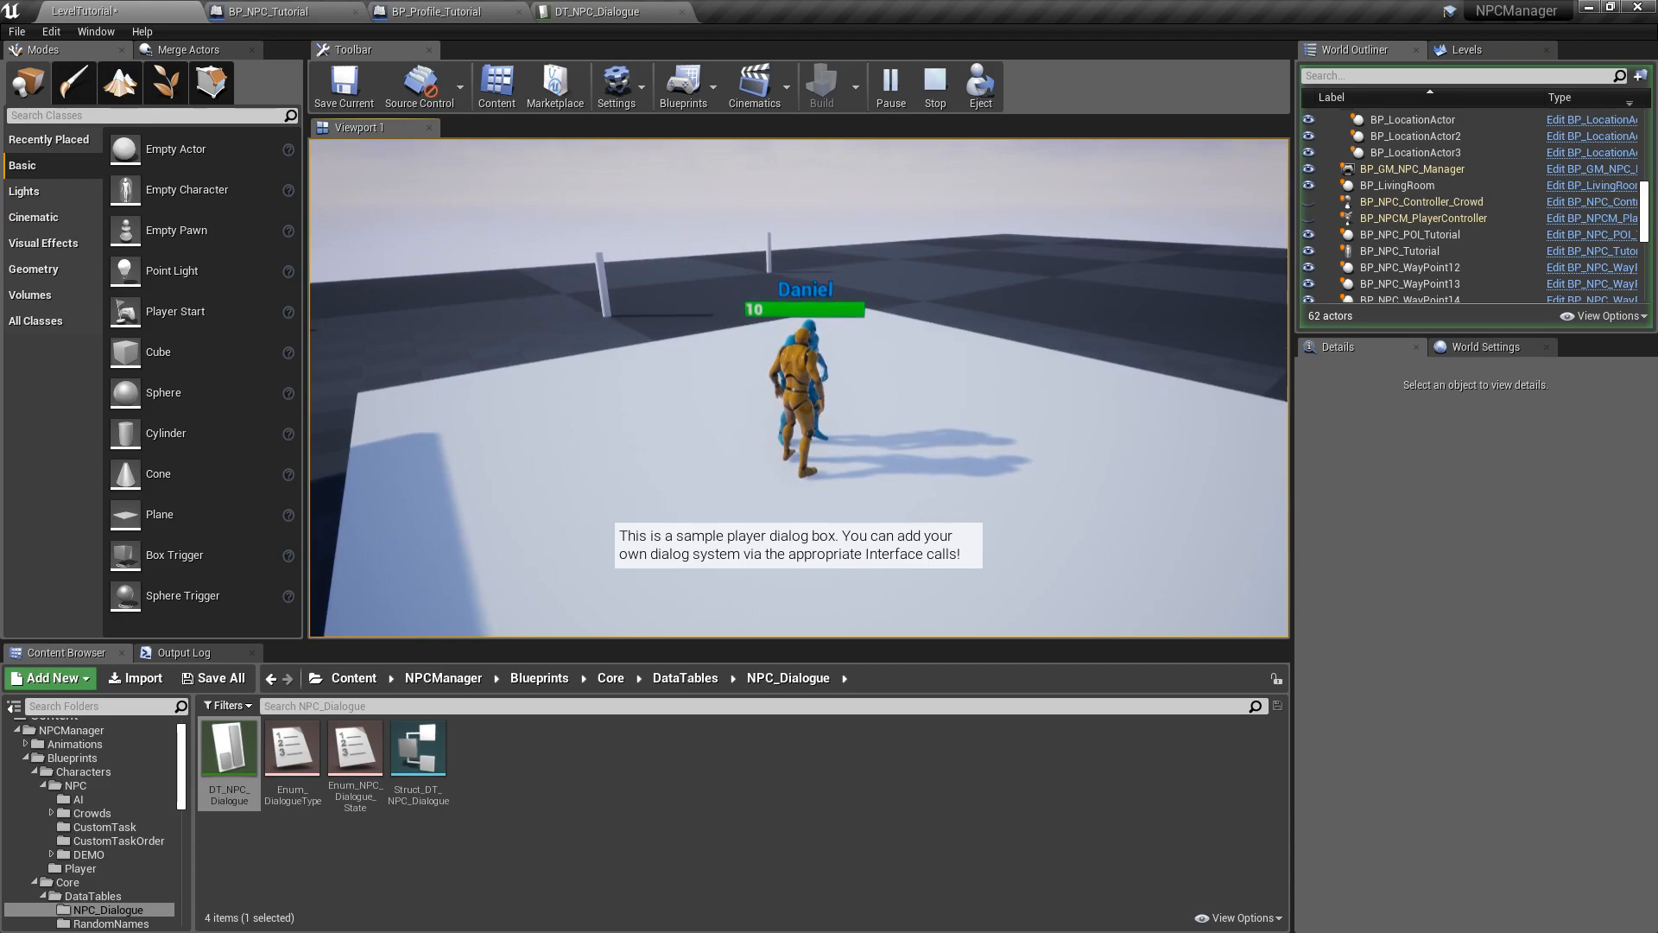
key("v")
key("s")
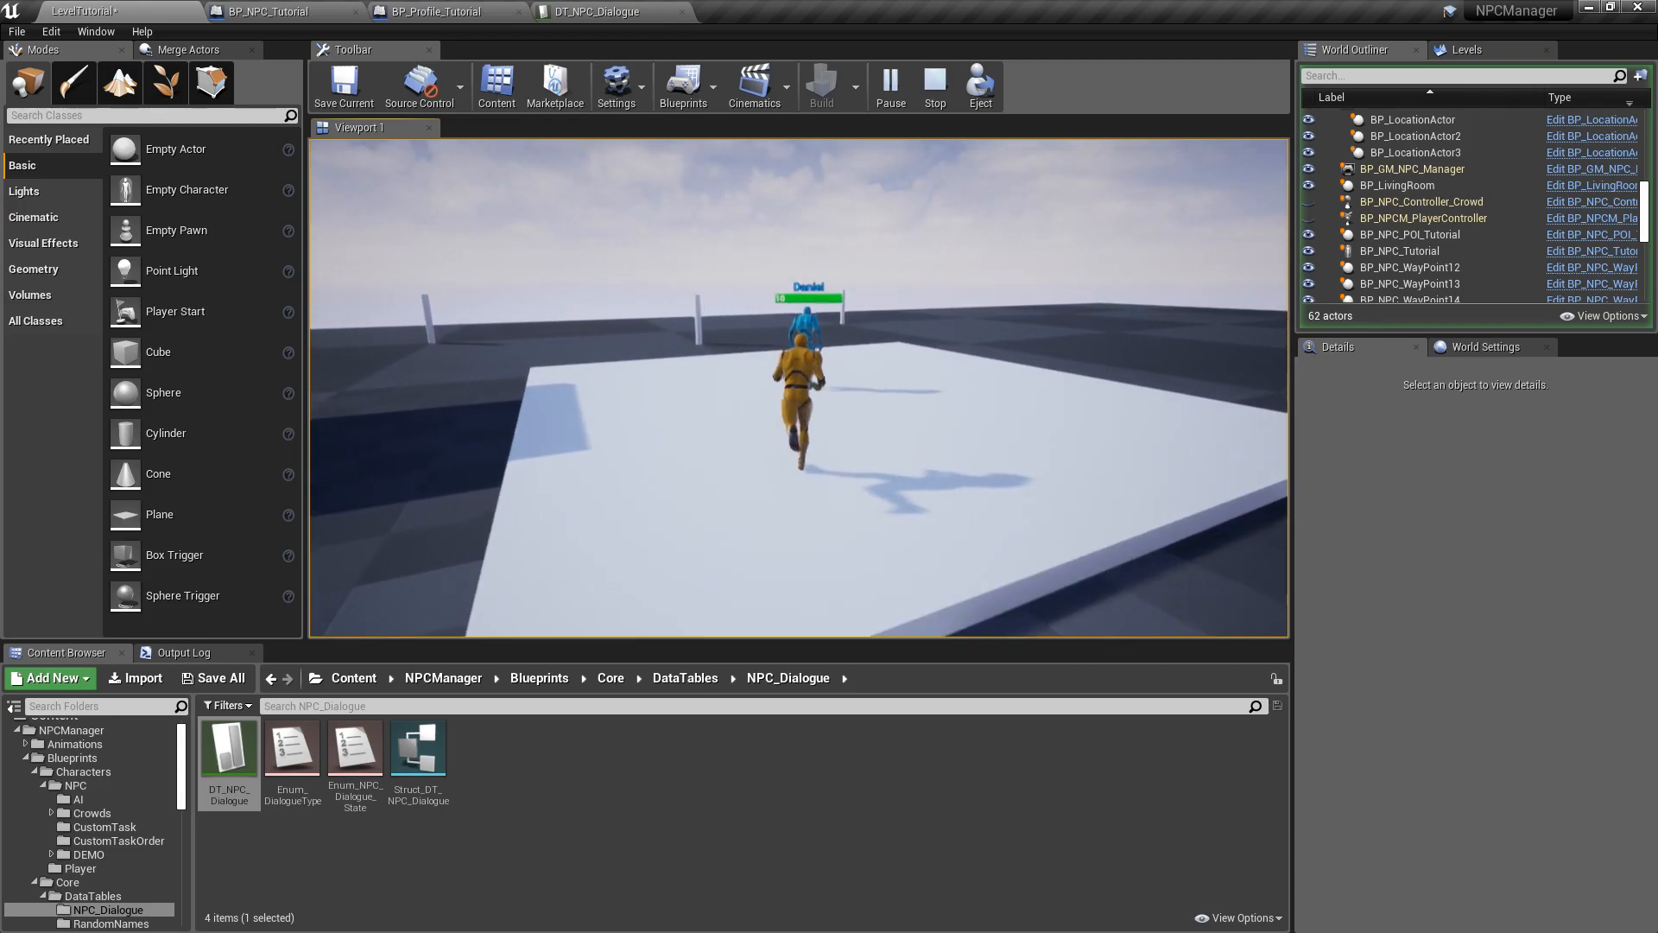
key("Escape")
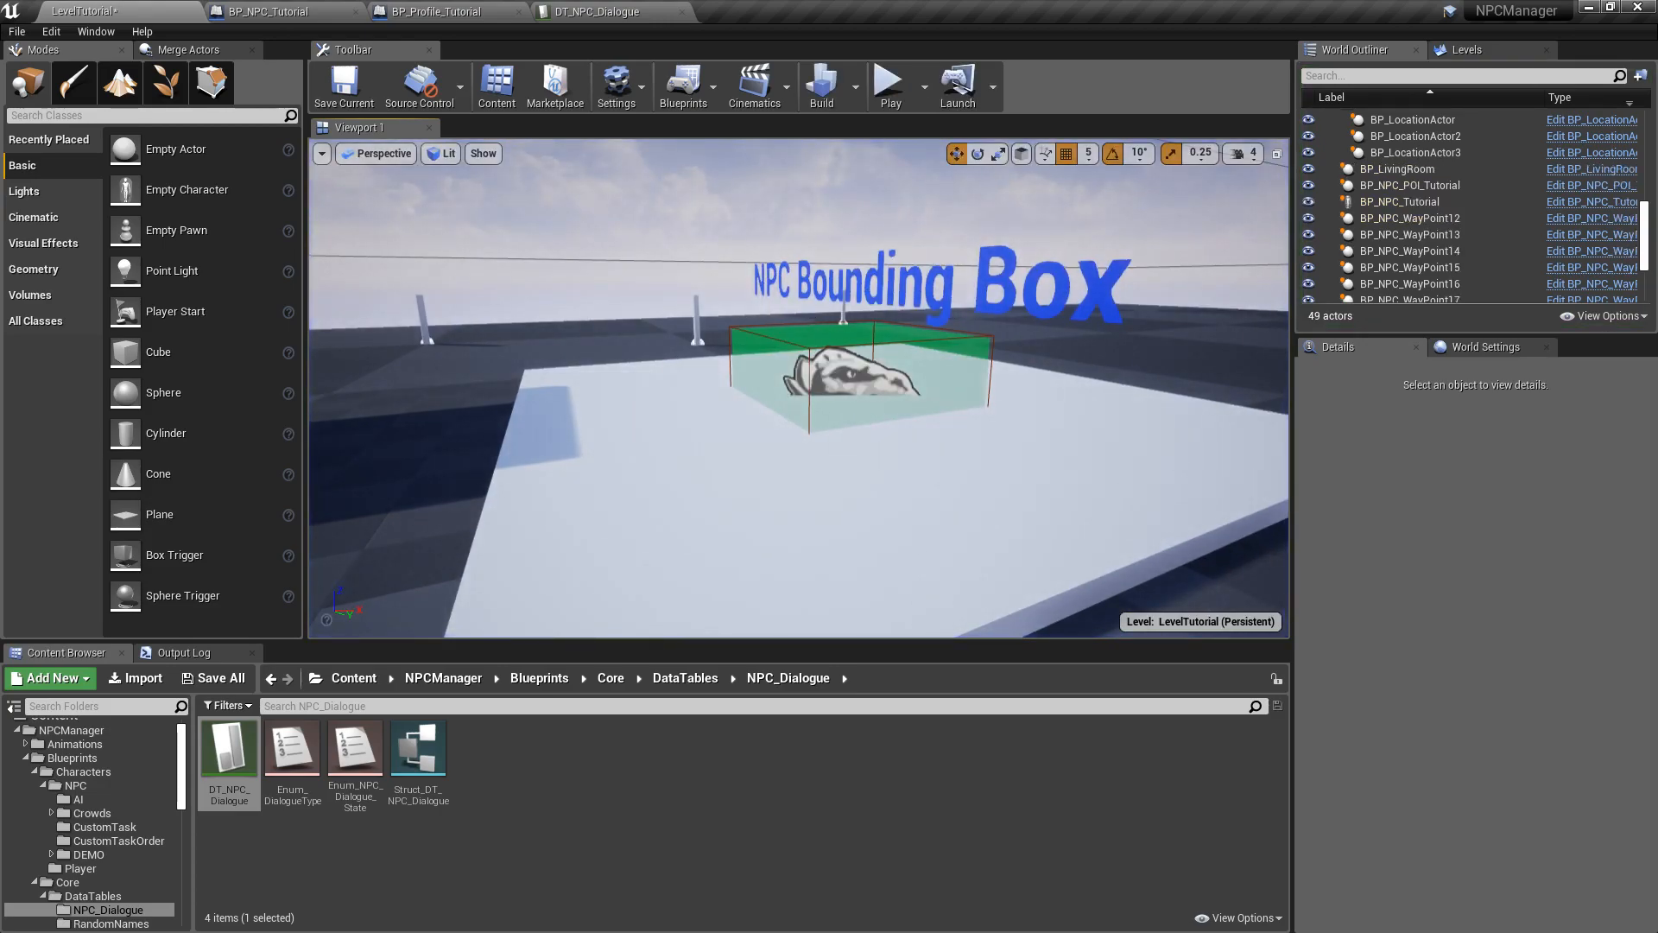
- Enable Debug Routine in the Debug Options of BP_NPC_Tutorial's Comp_NPC_Controller
left_click(819, 352)
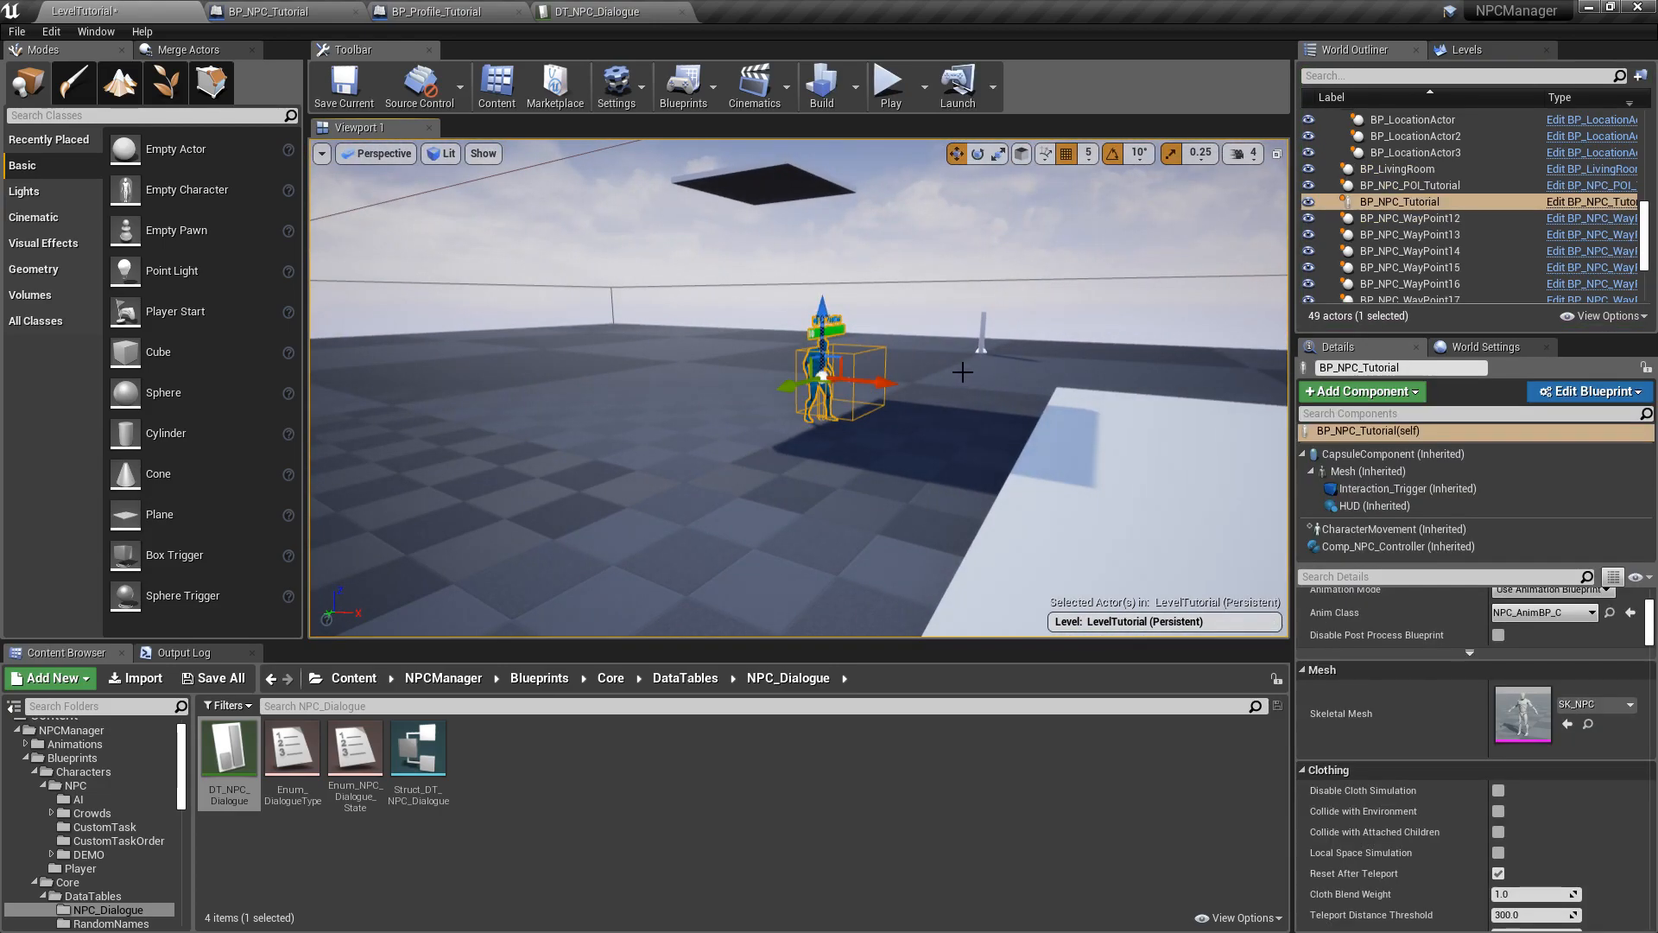
left_click(1358, 555)
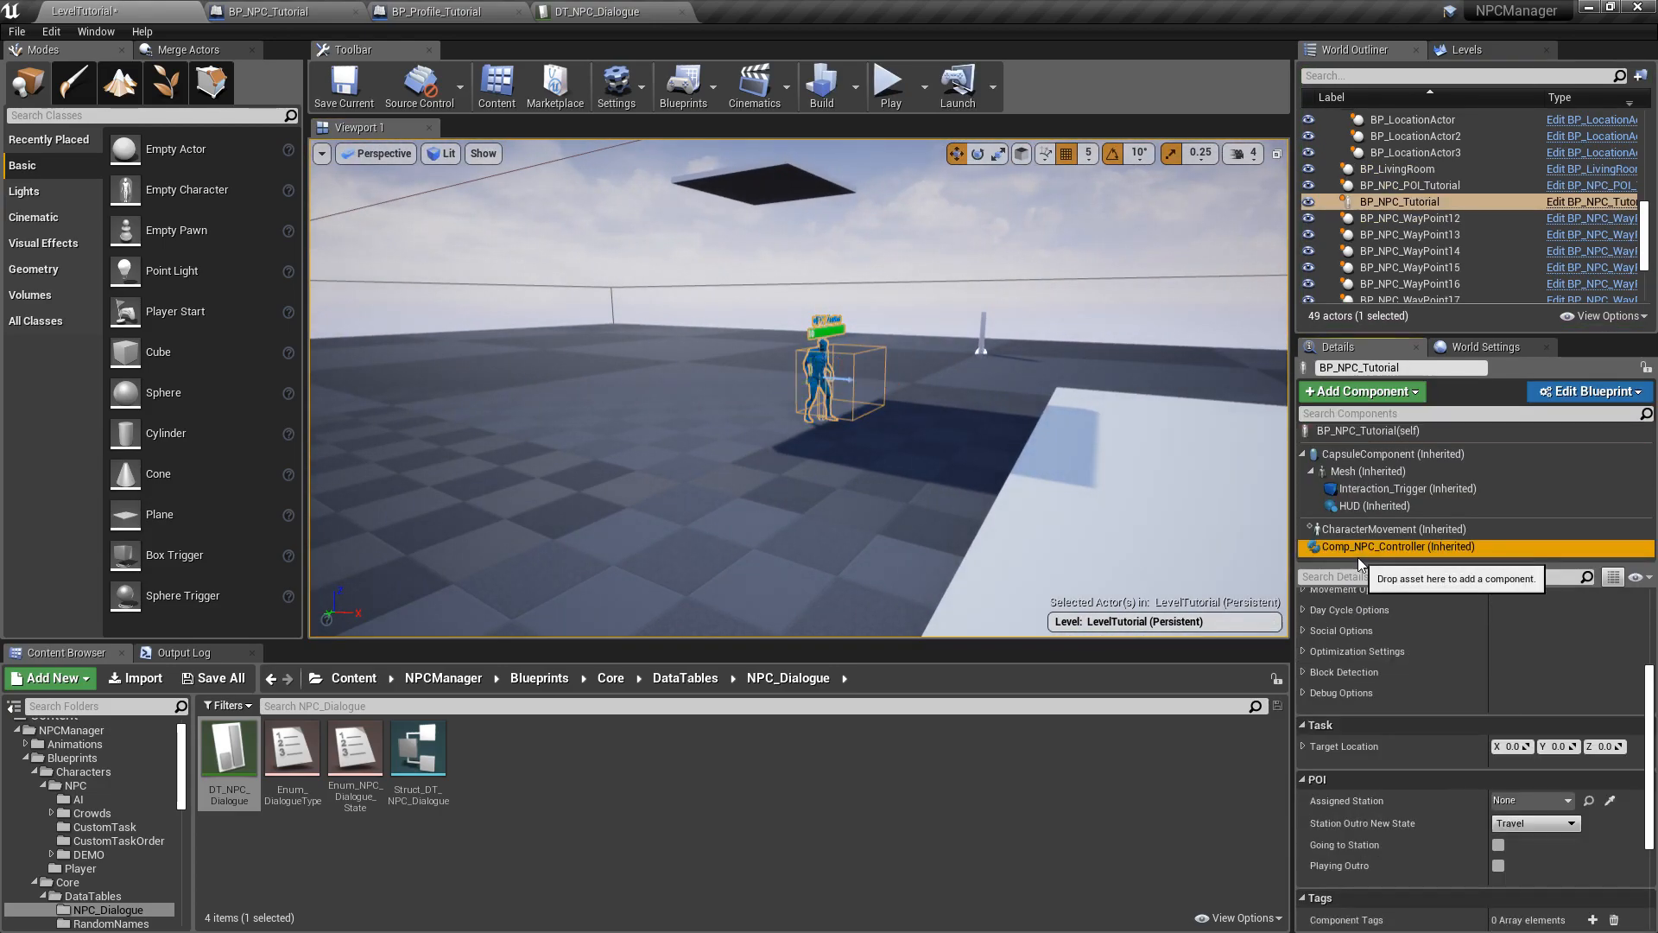
left_click(1303, 691)
left_click(1498, 714)
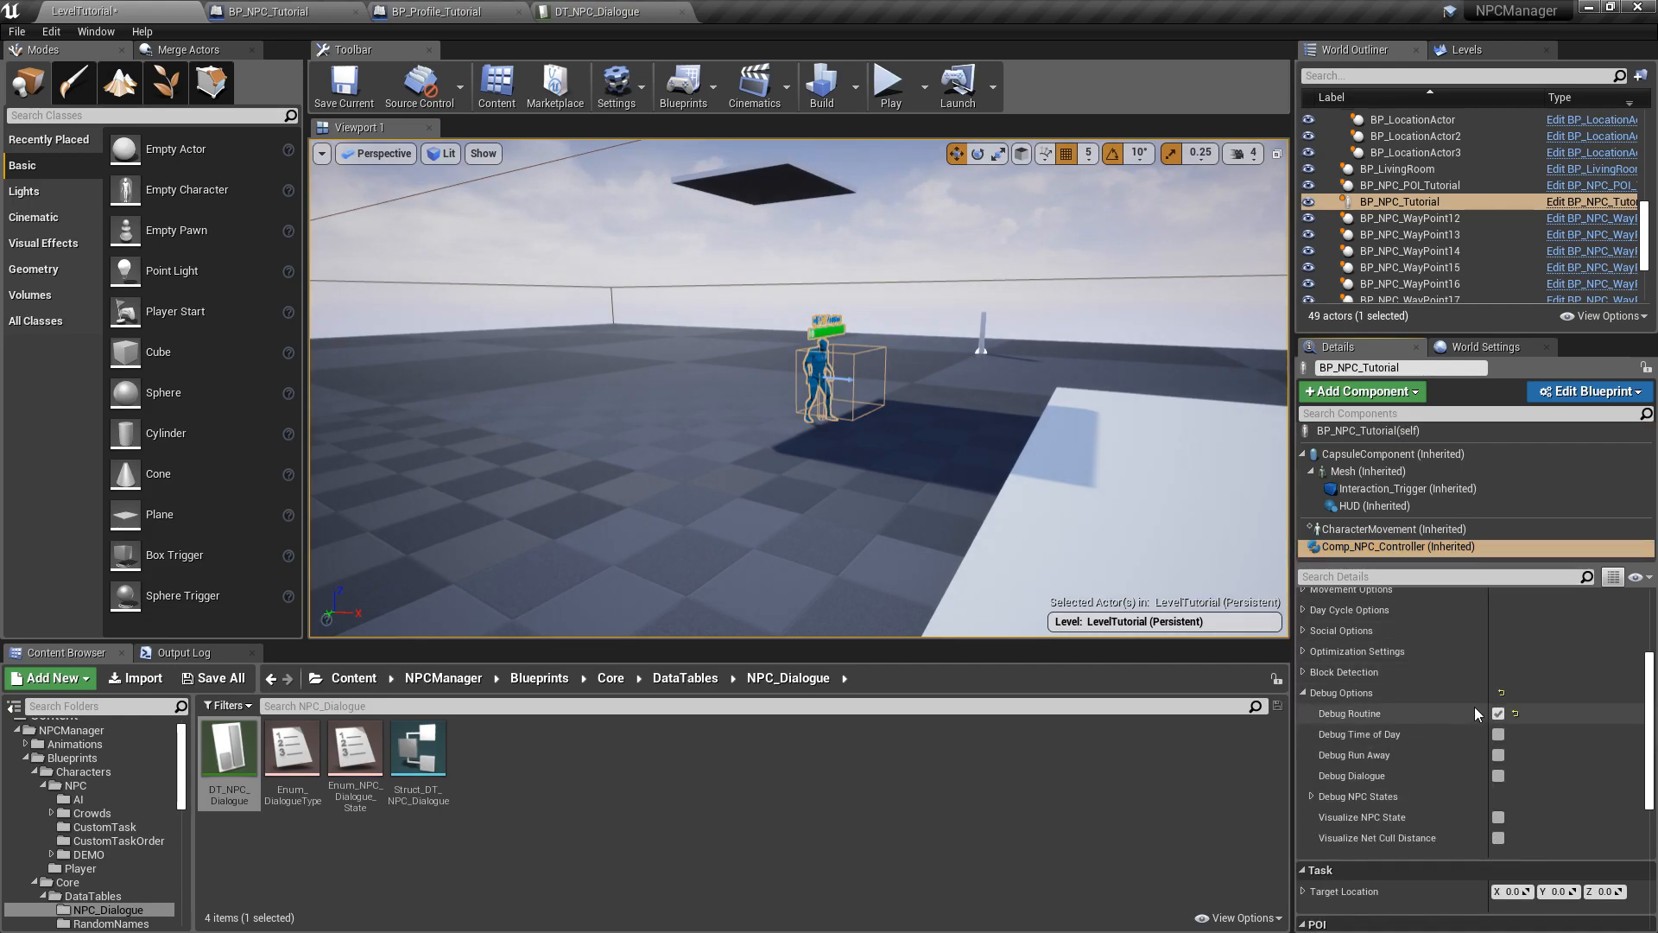
- Play the level, run the player up to the blue NPC and interact with it to check the routine debug overlay
left_click(894, 95)
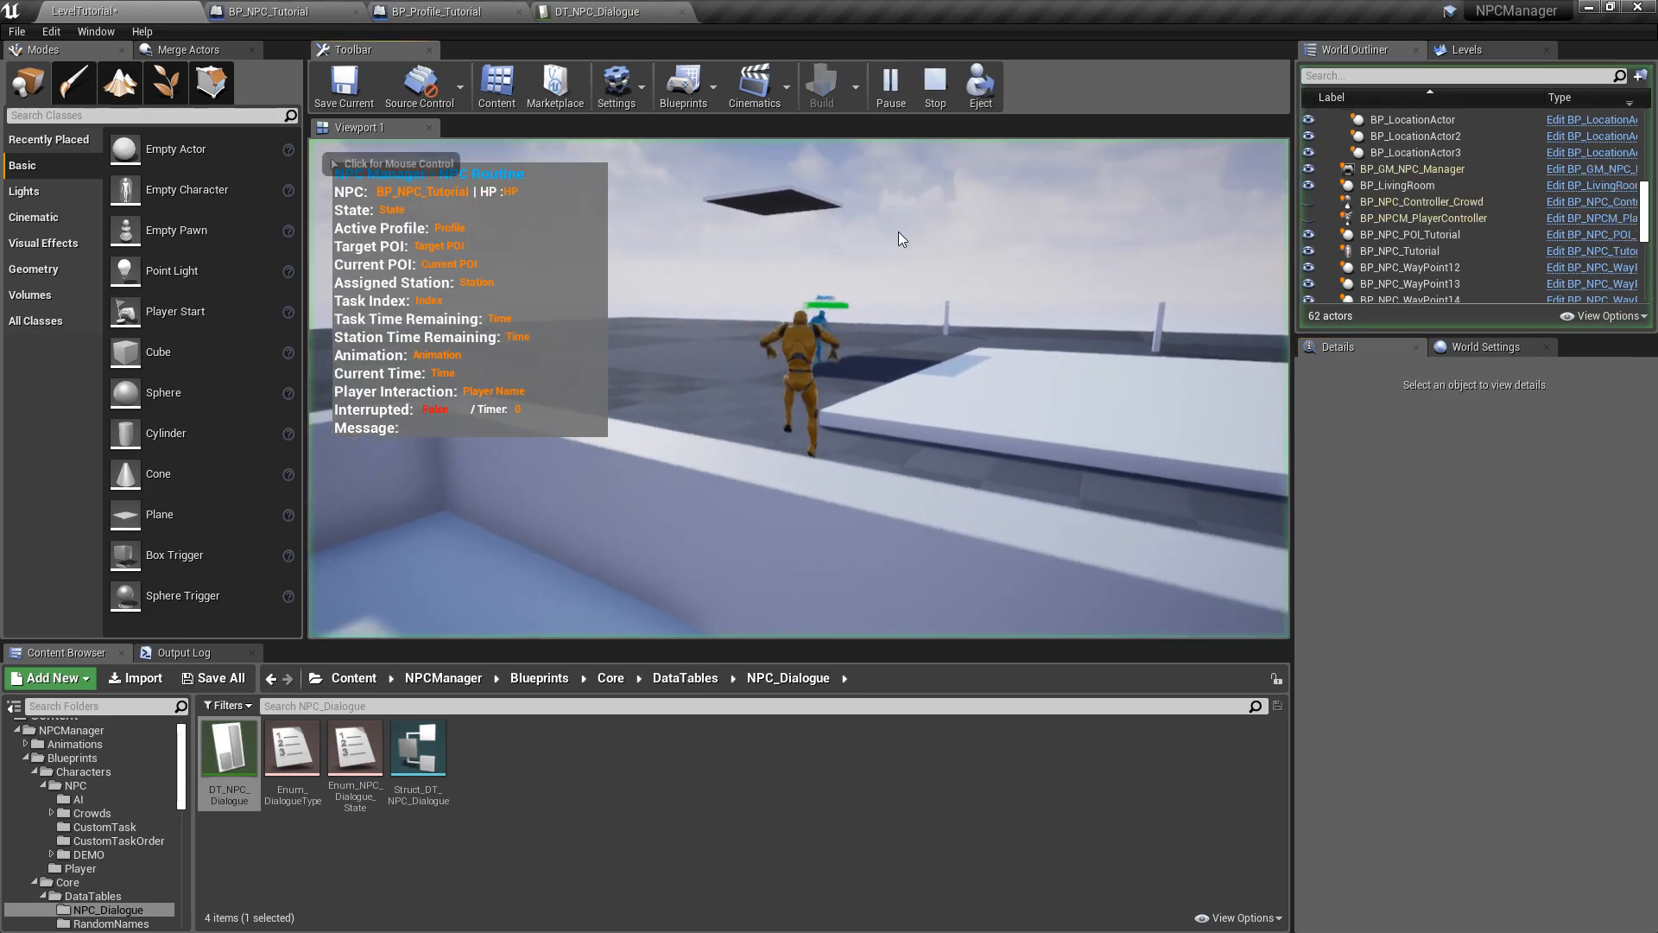
key("w")
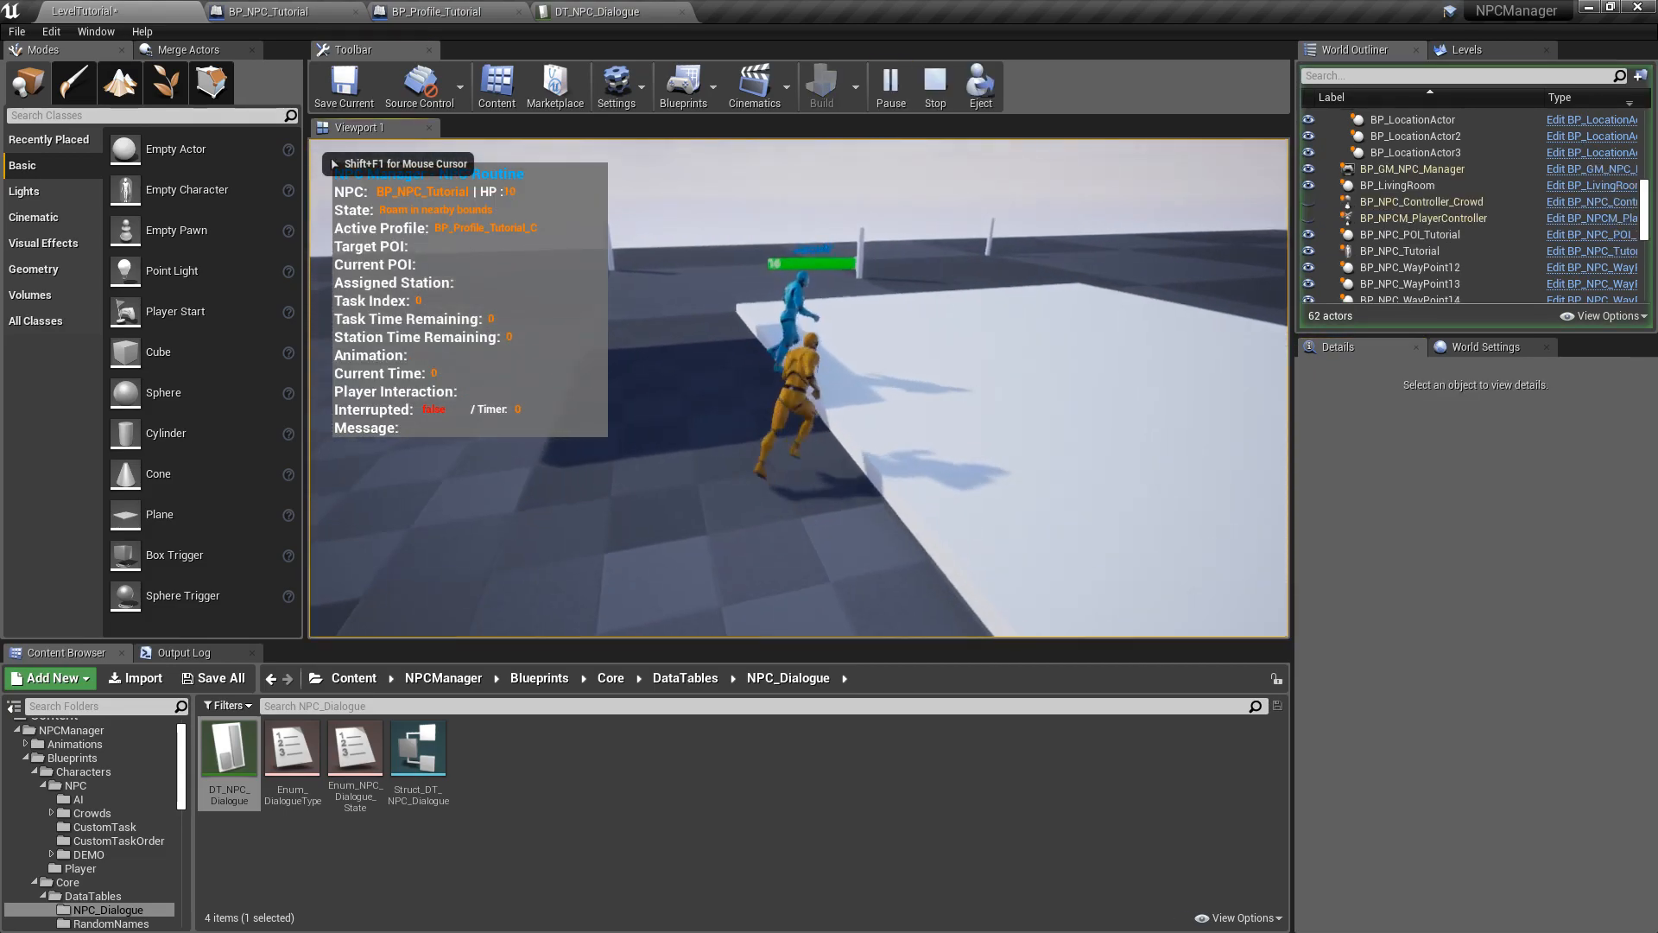
key("d")
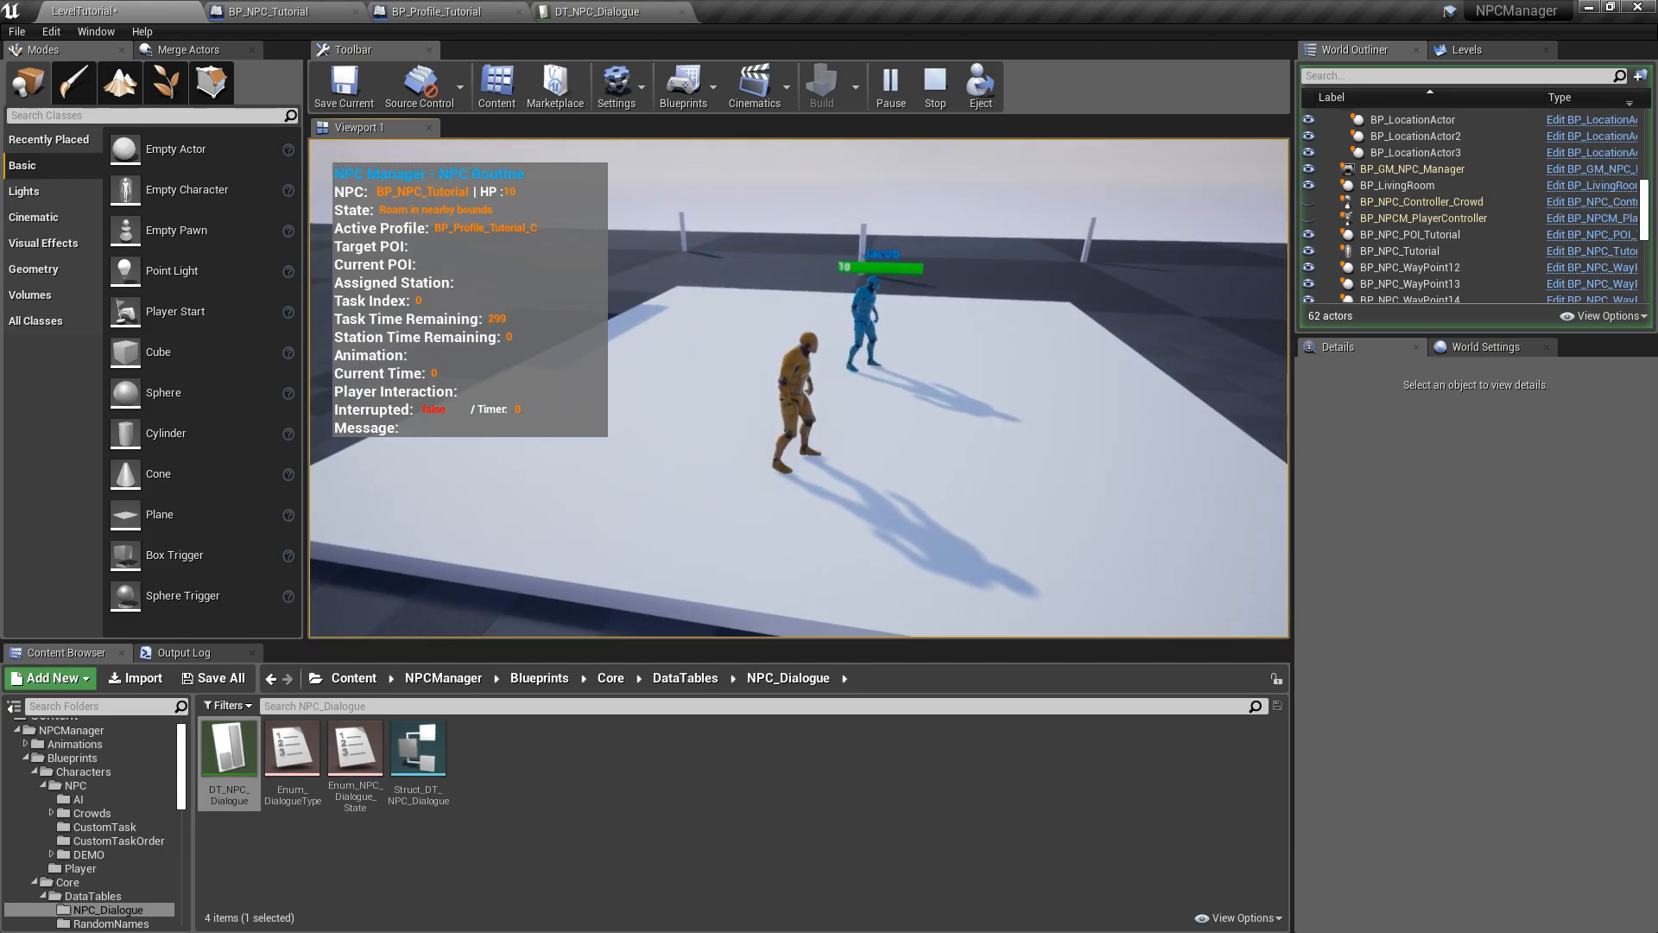
key("d")
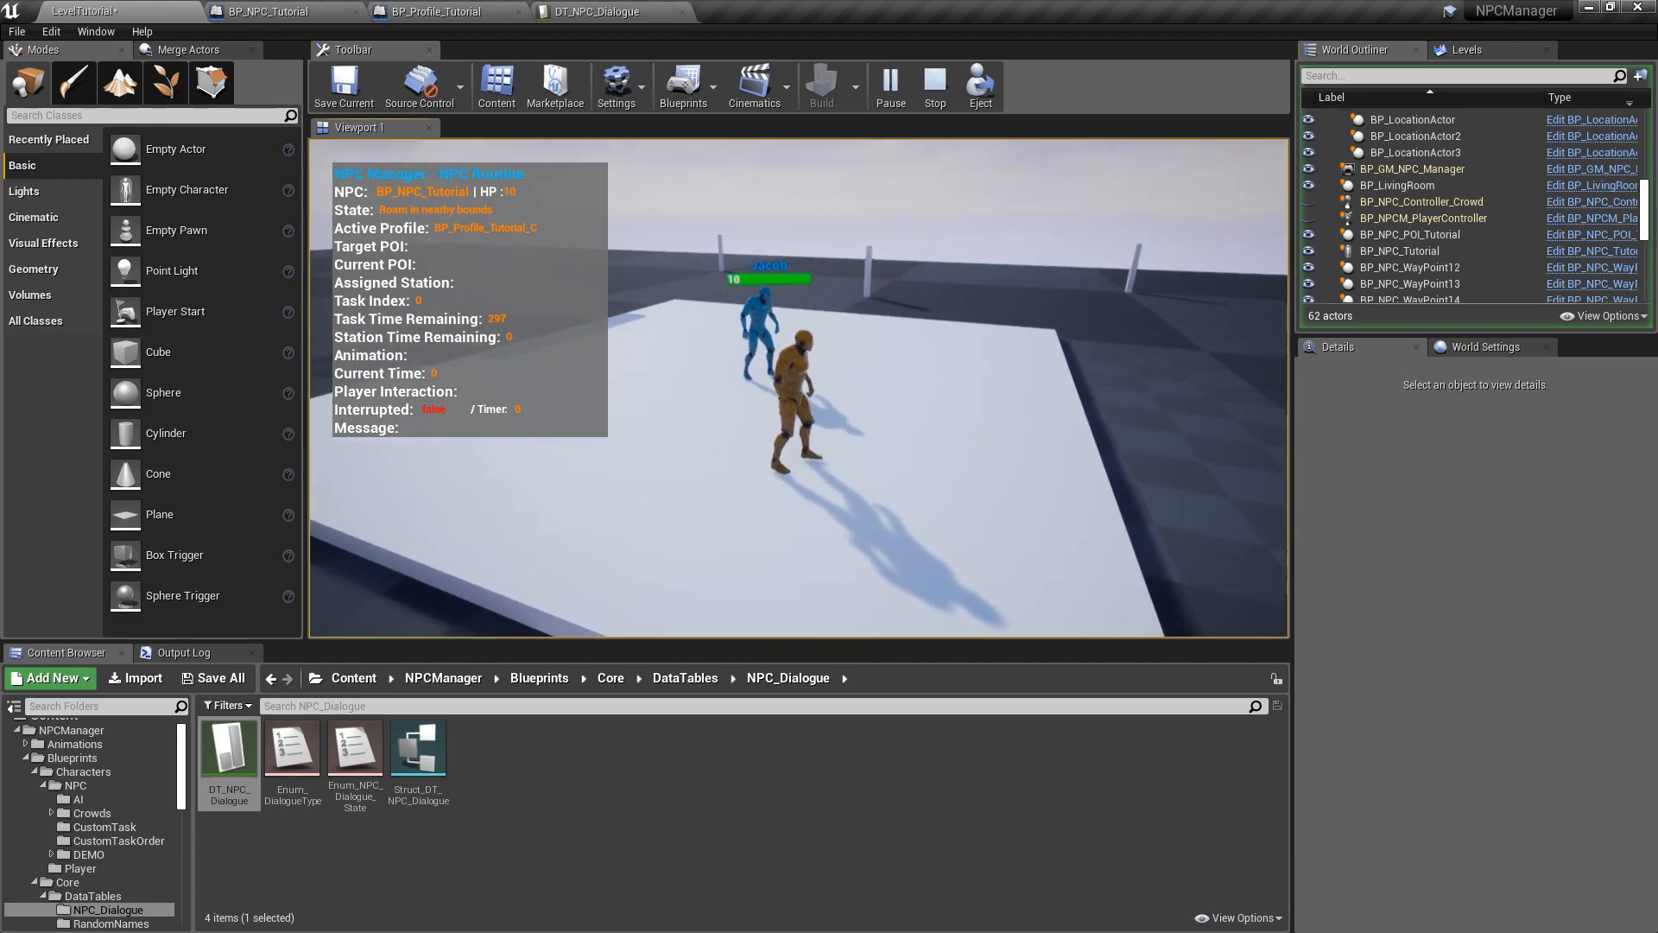
key("w")
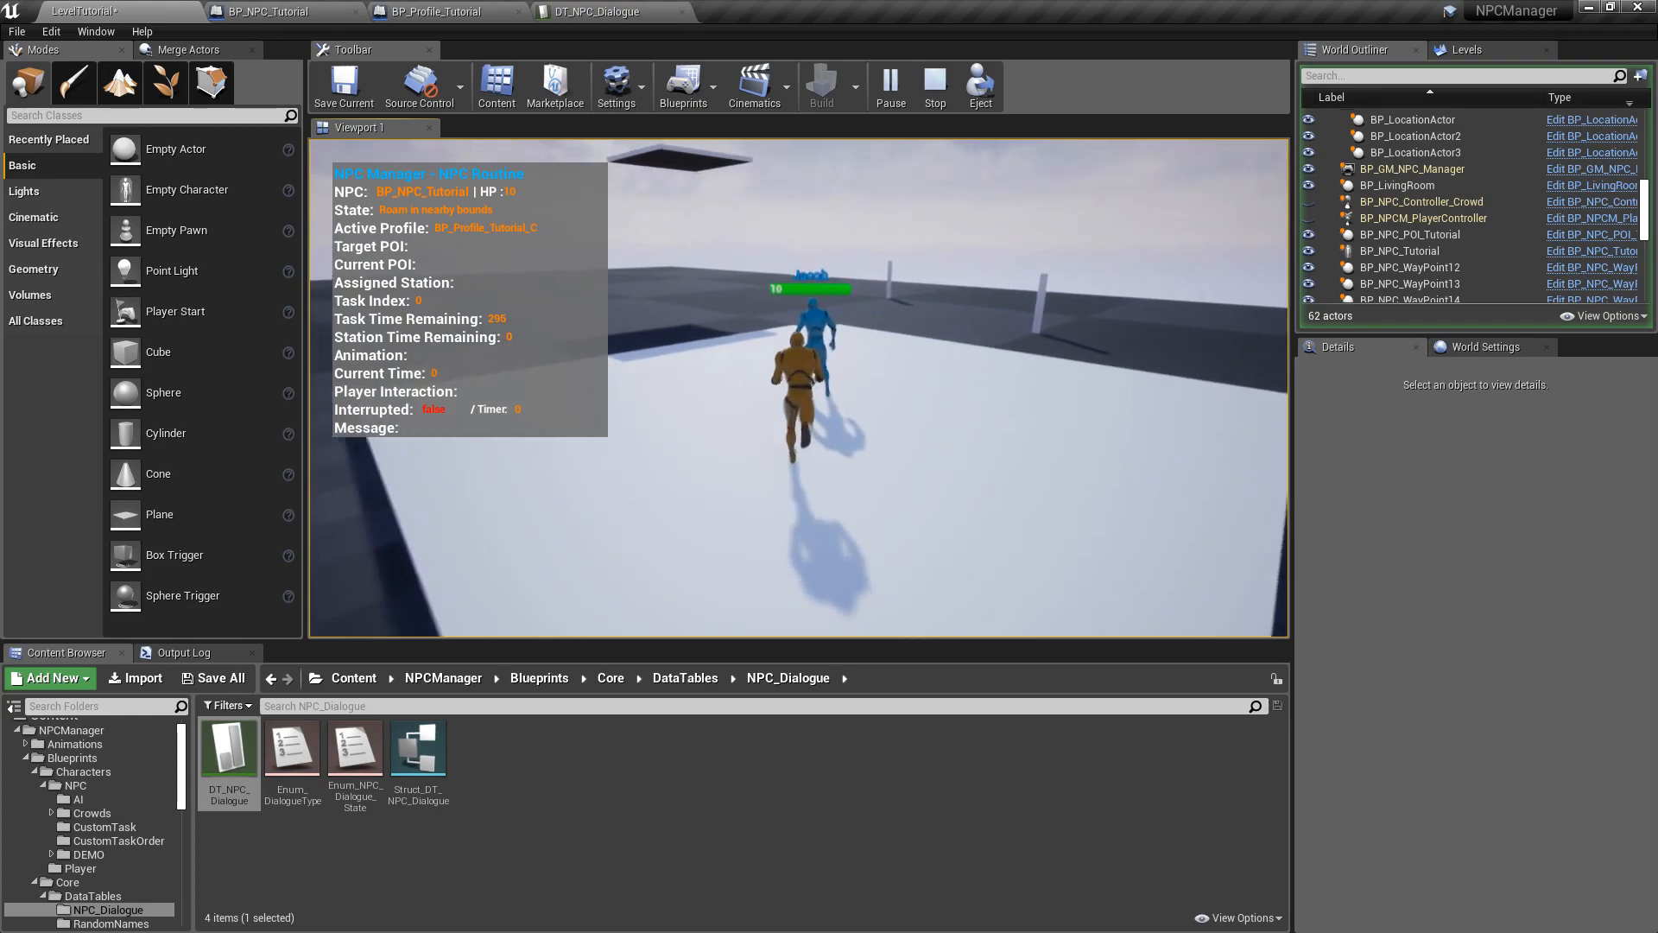
key("e")
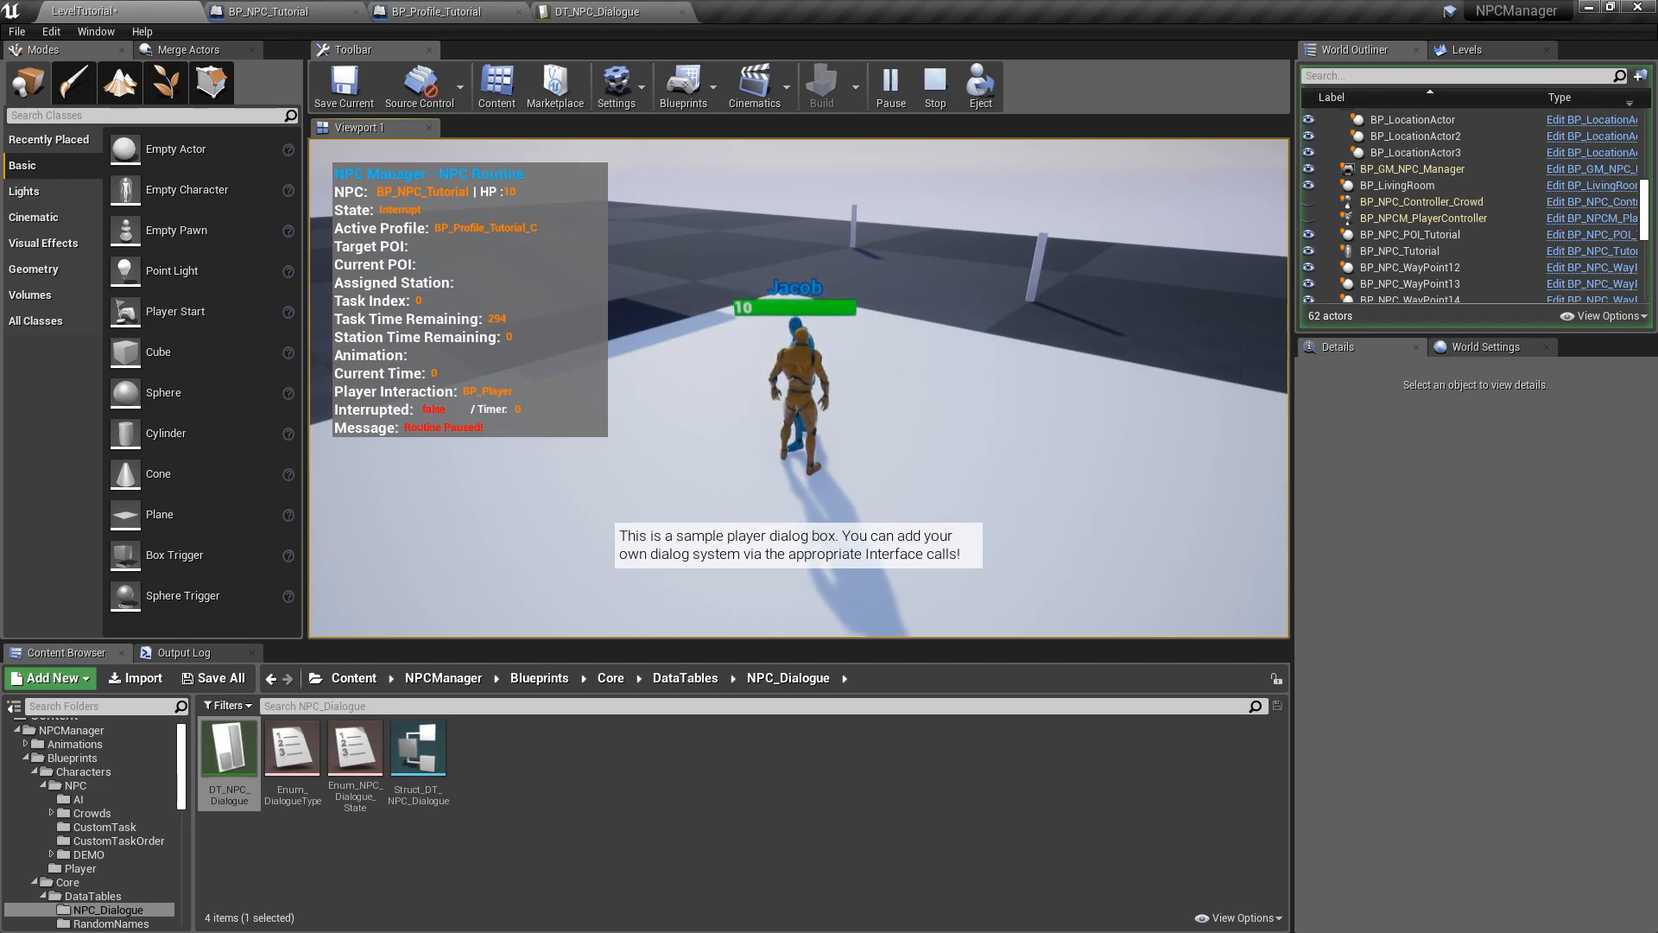
- View the interrupted NPC from the first-person camera, and run the player off the platform to watch its routine from a distance
key("a")
key("w")
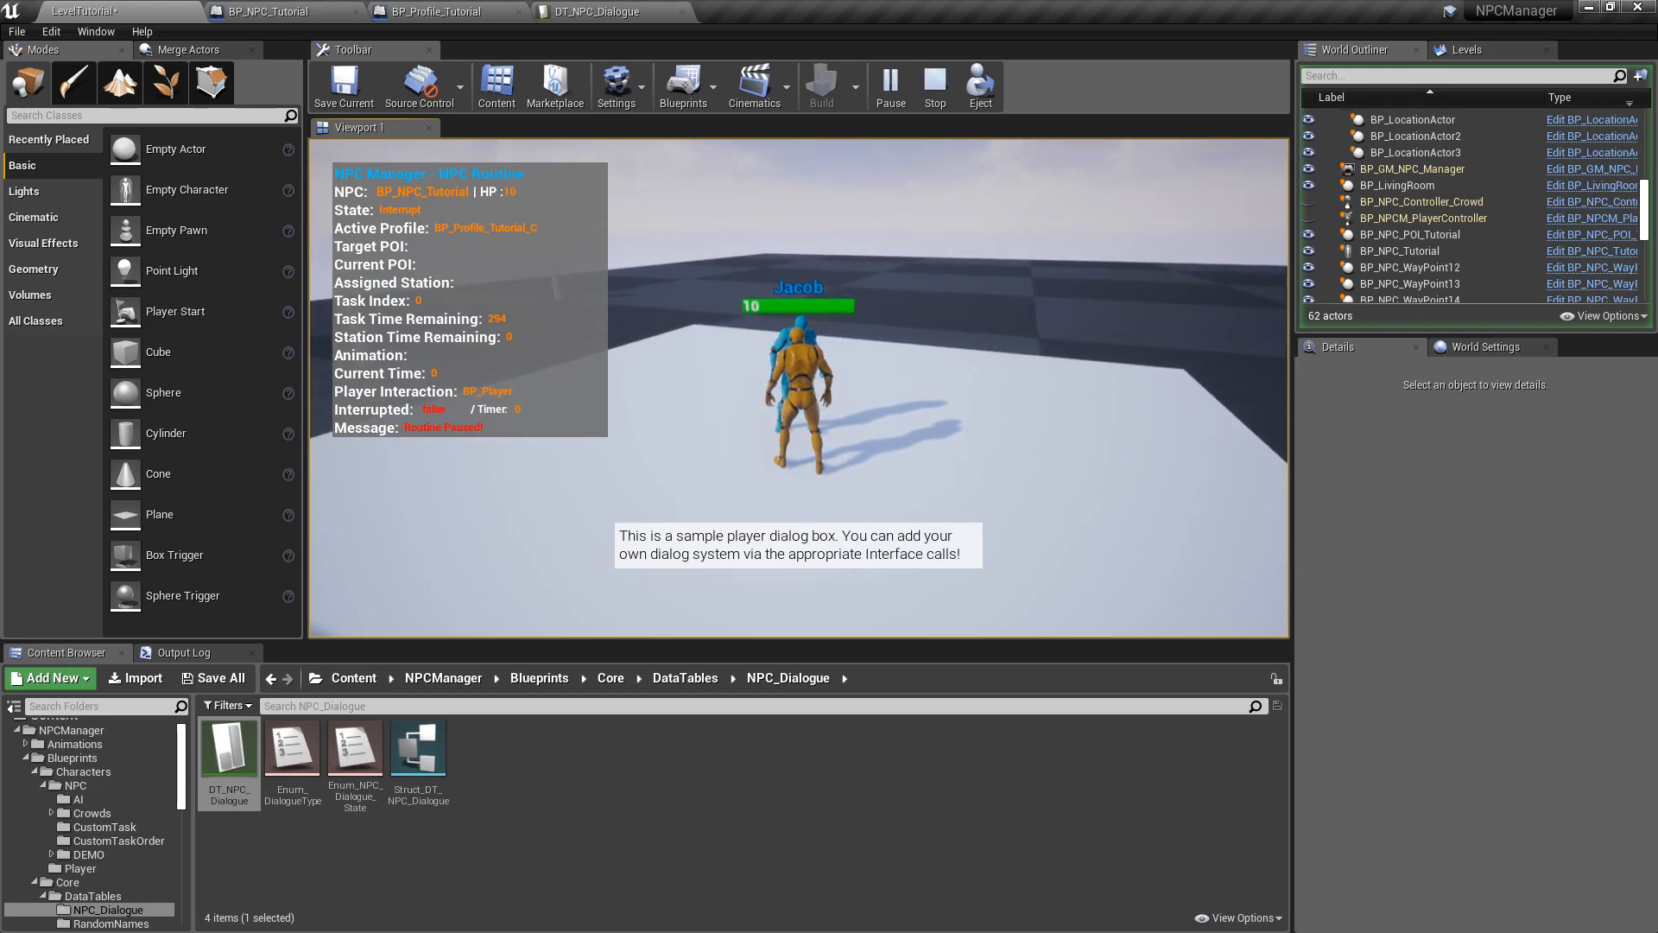
key("v")
key("s")
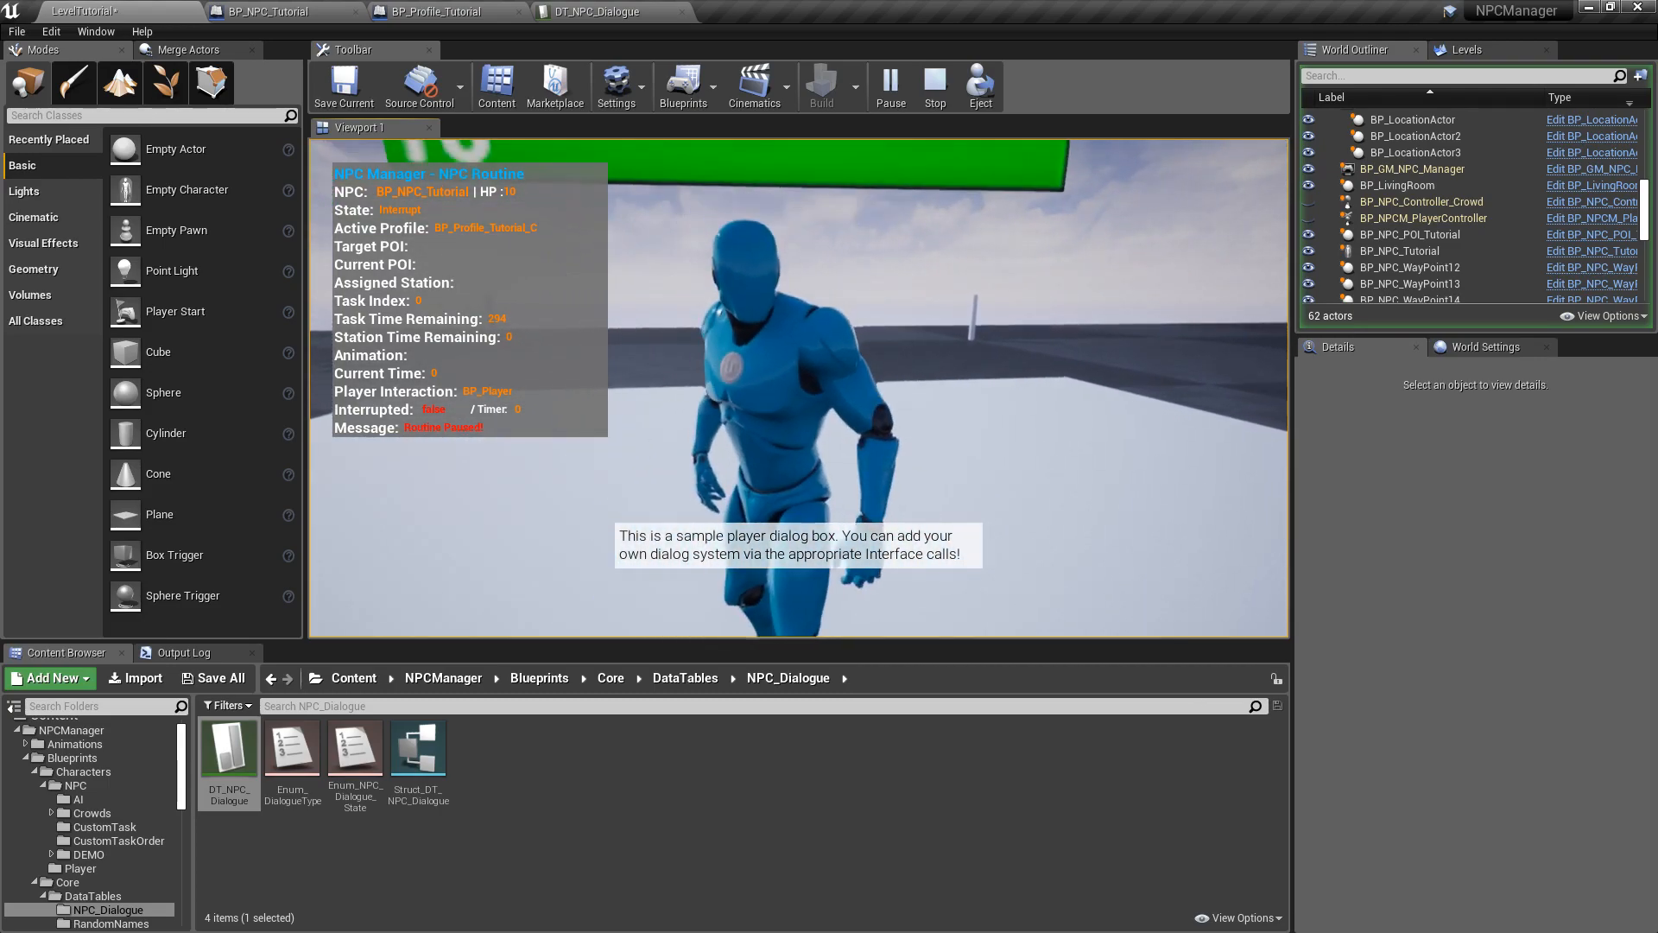
key("s")
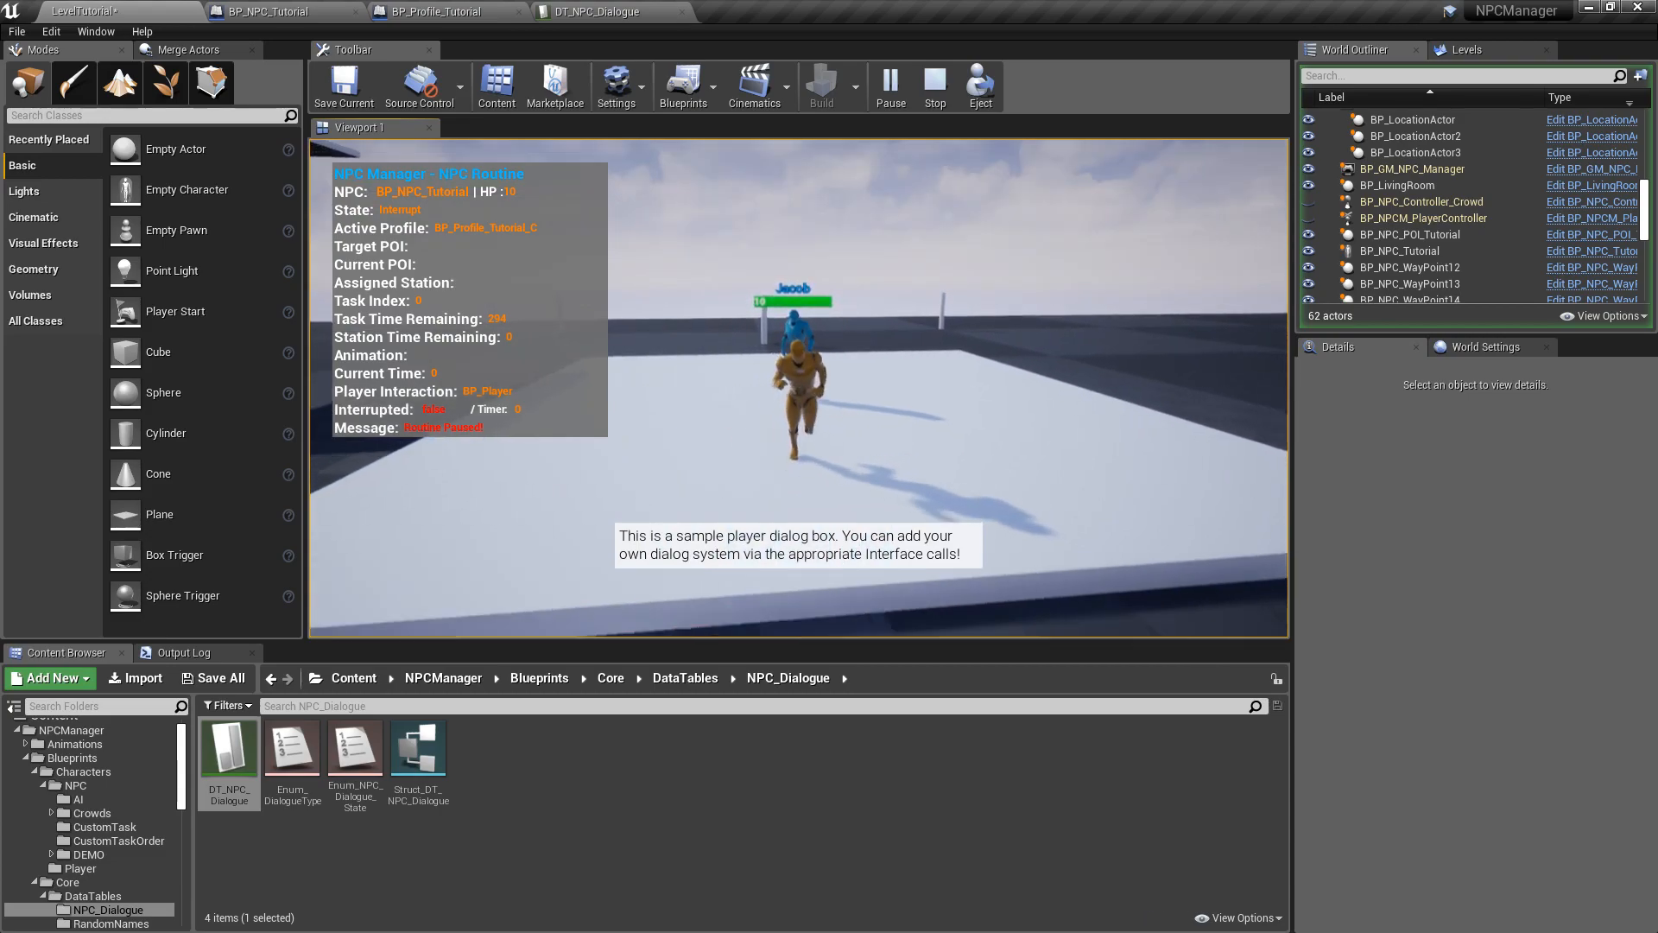
key("a")
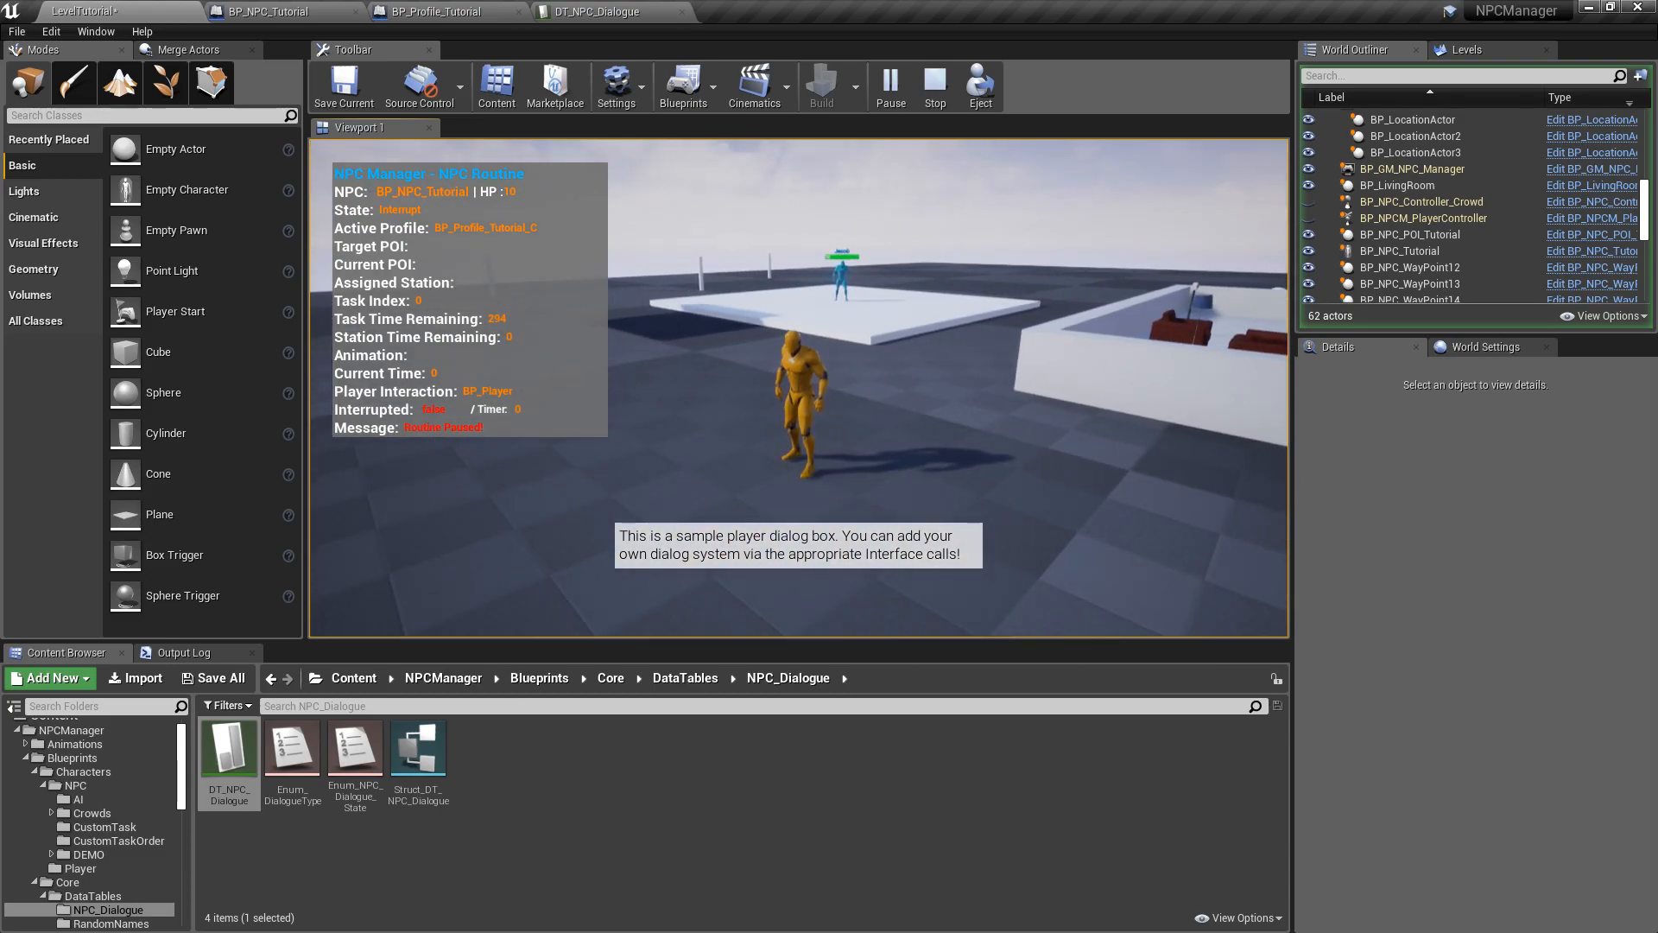
key("w")
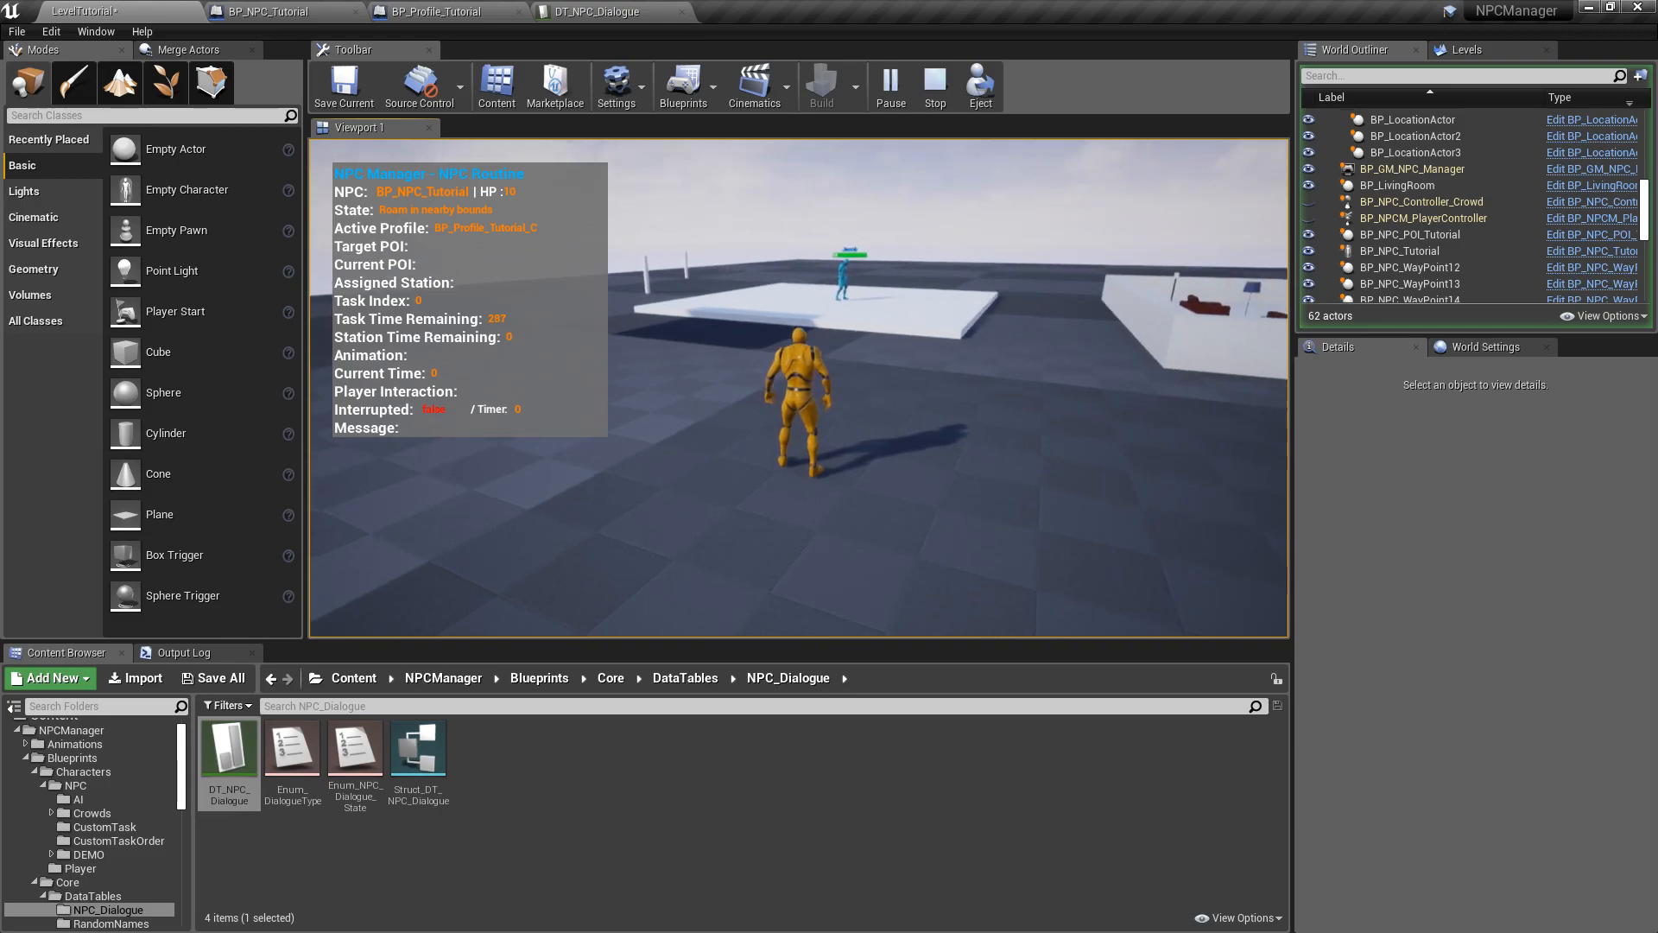
key("shift+F1")
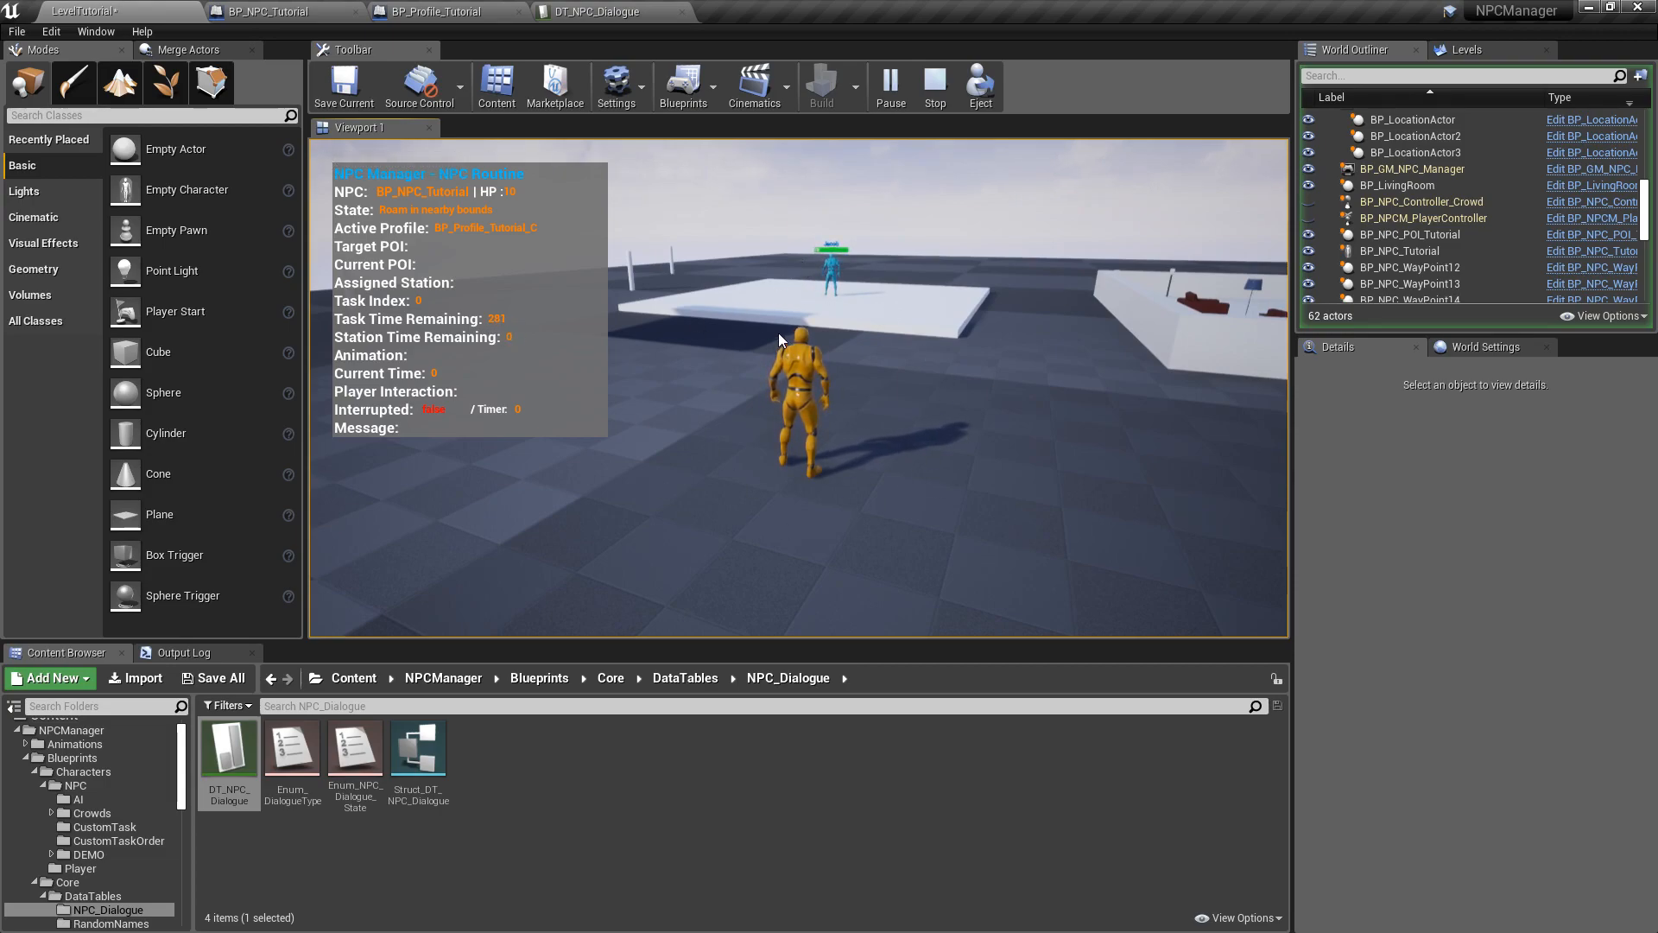
- Run the player back to the blue NPC and interact twice to test pausing and resuming its routine
left_click(884, 261)
key("w")
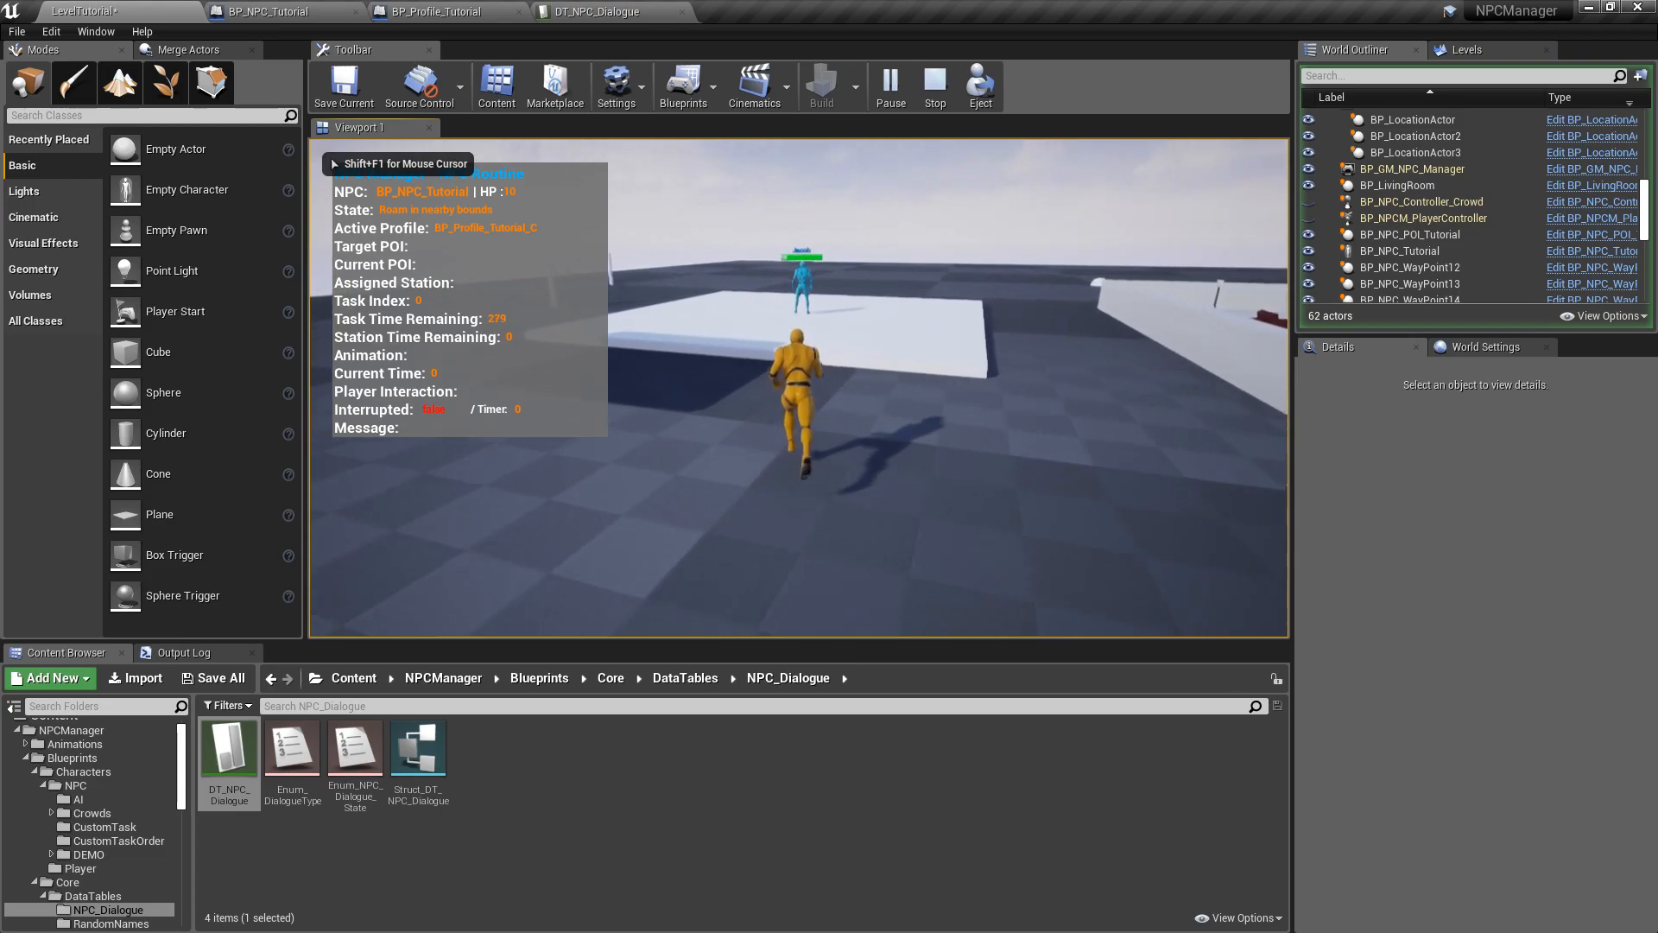
key("e")
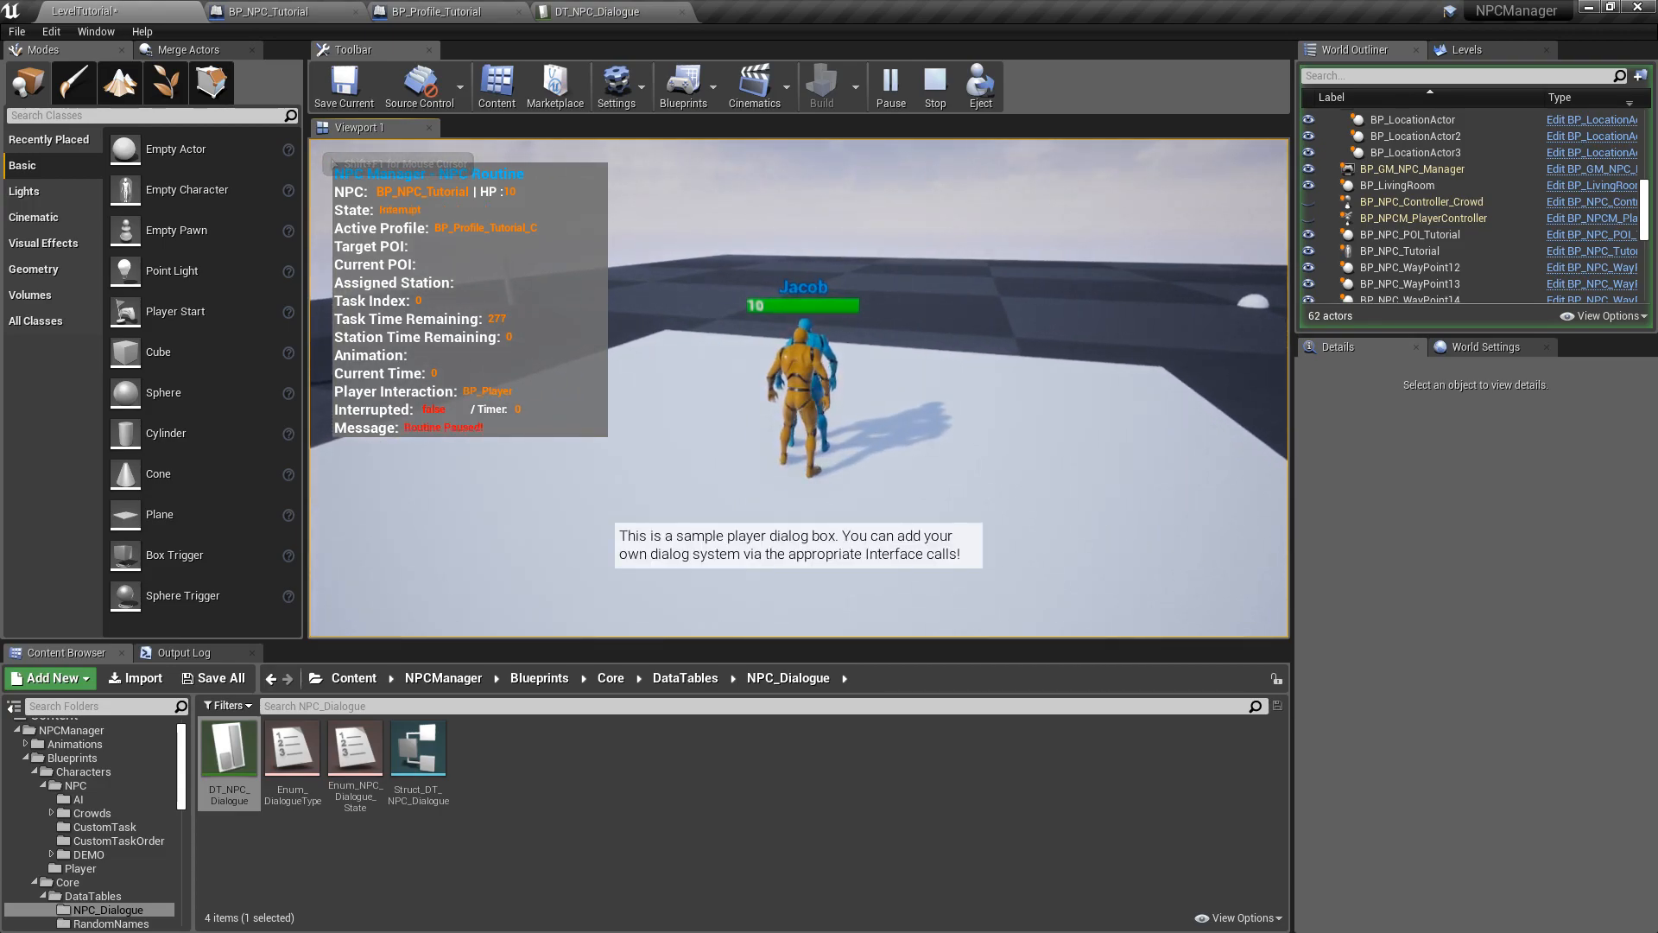
key("a")
key("w")
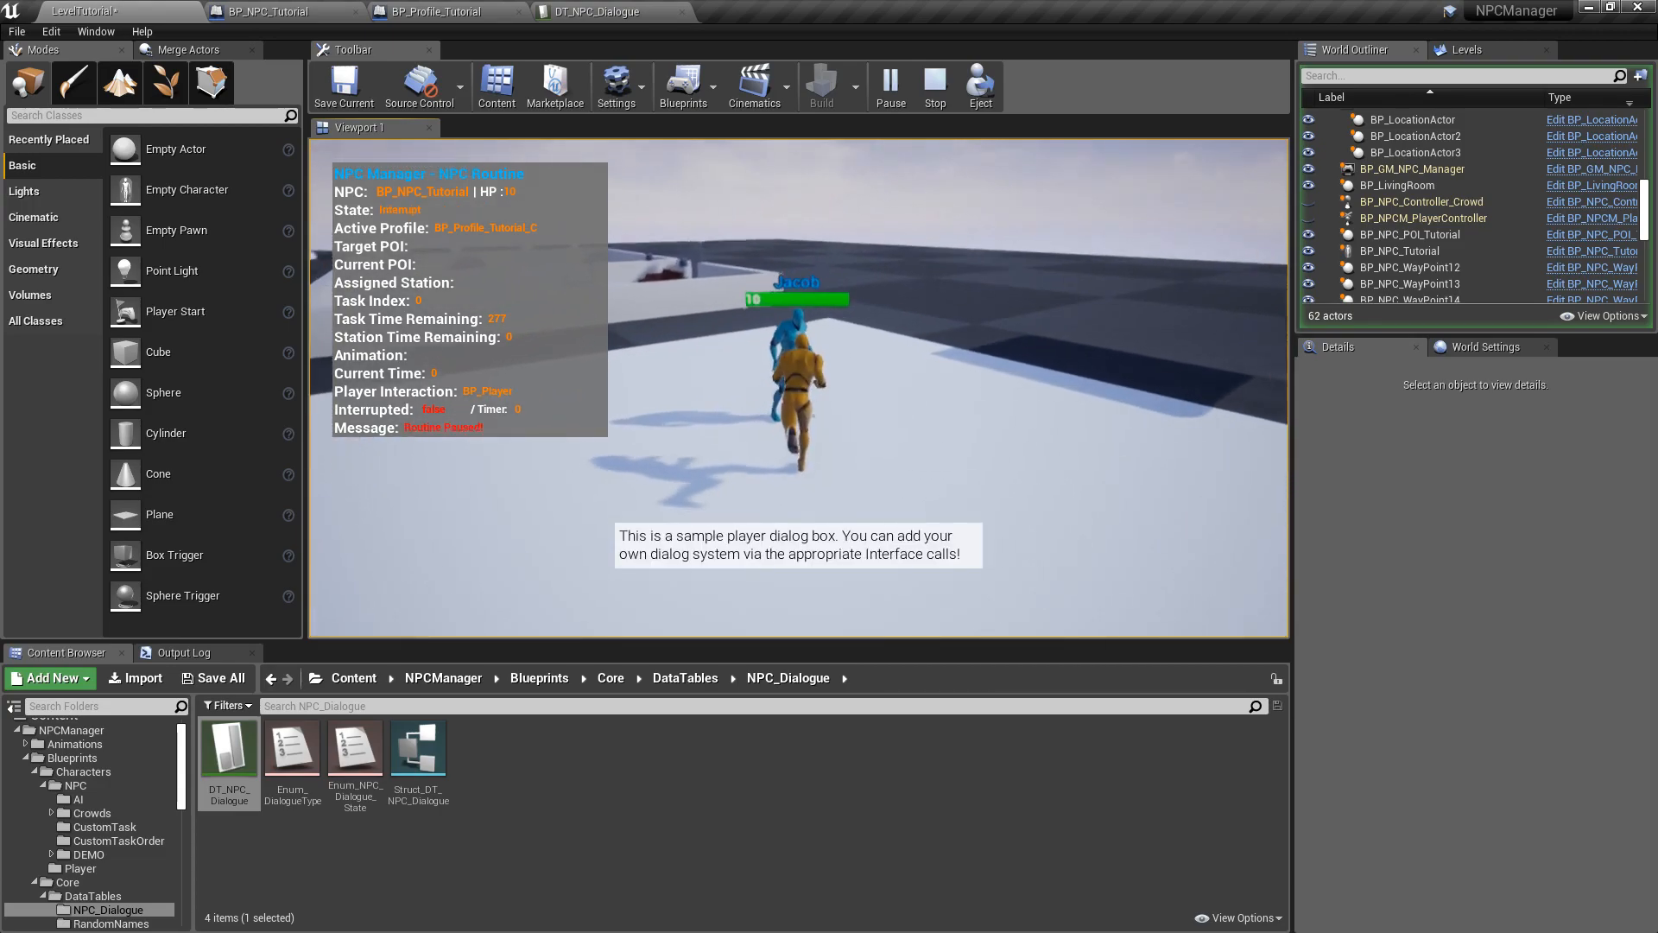
key("e")
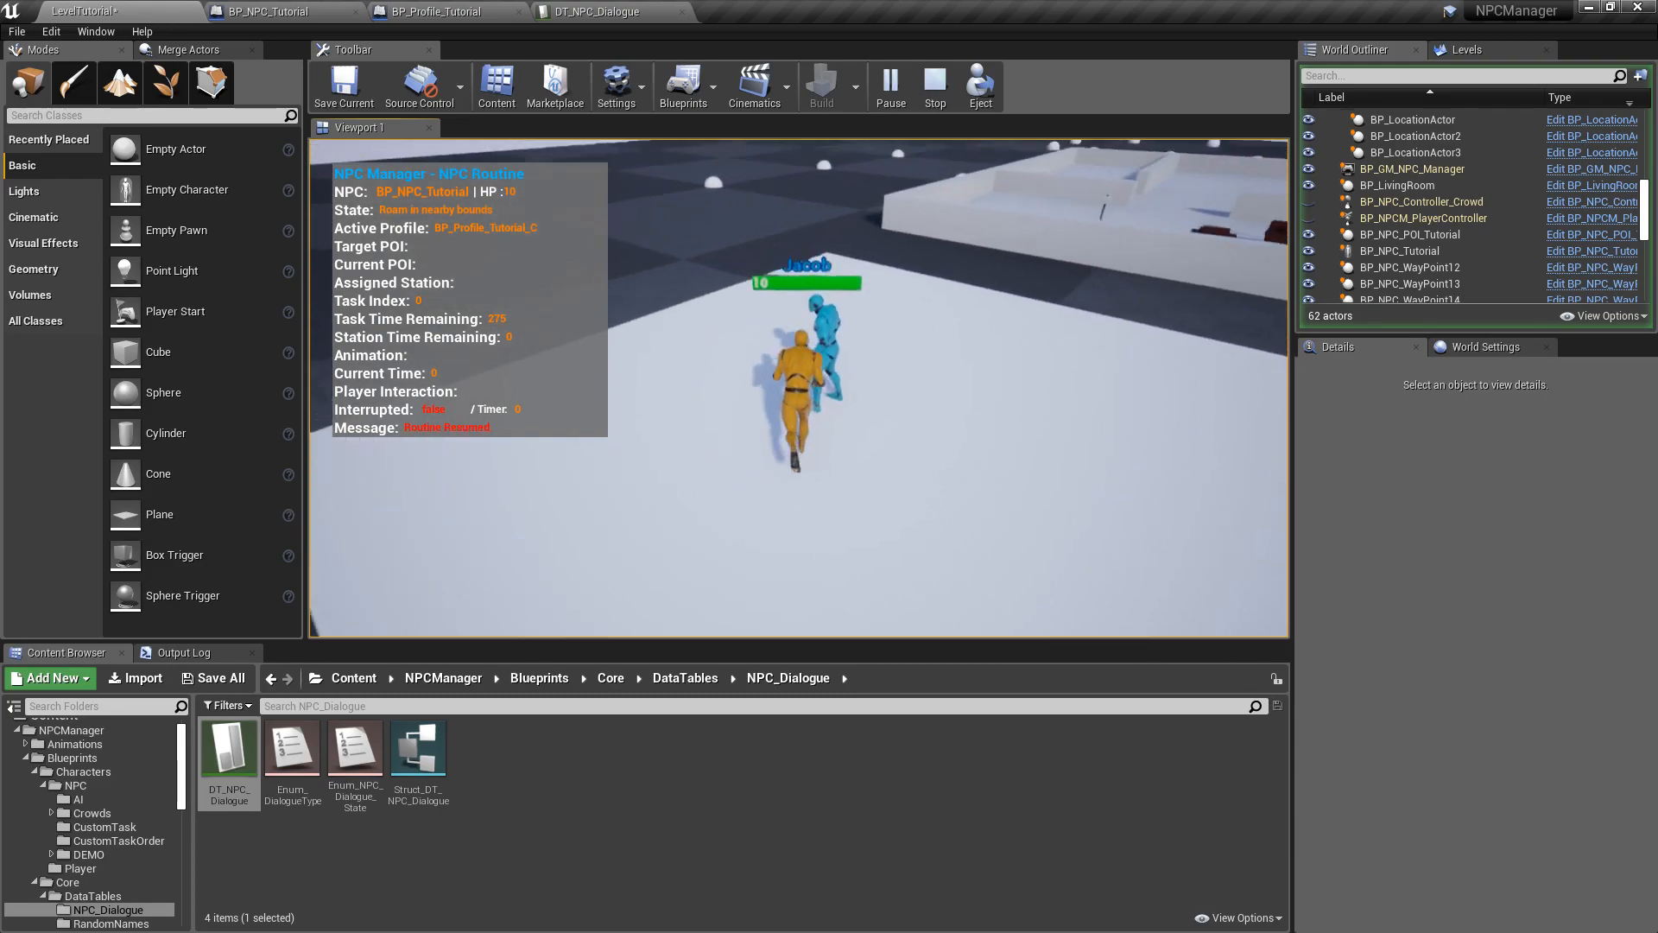
- Interact with the NPC again, run the player away from it to test the interruption at a distance, and stop the session
key("e")
key("s")
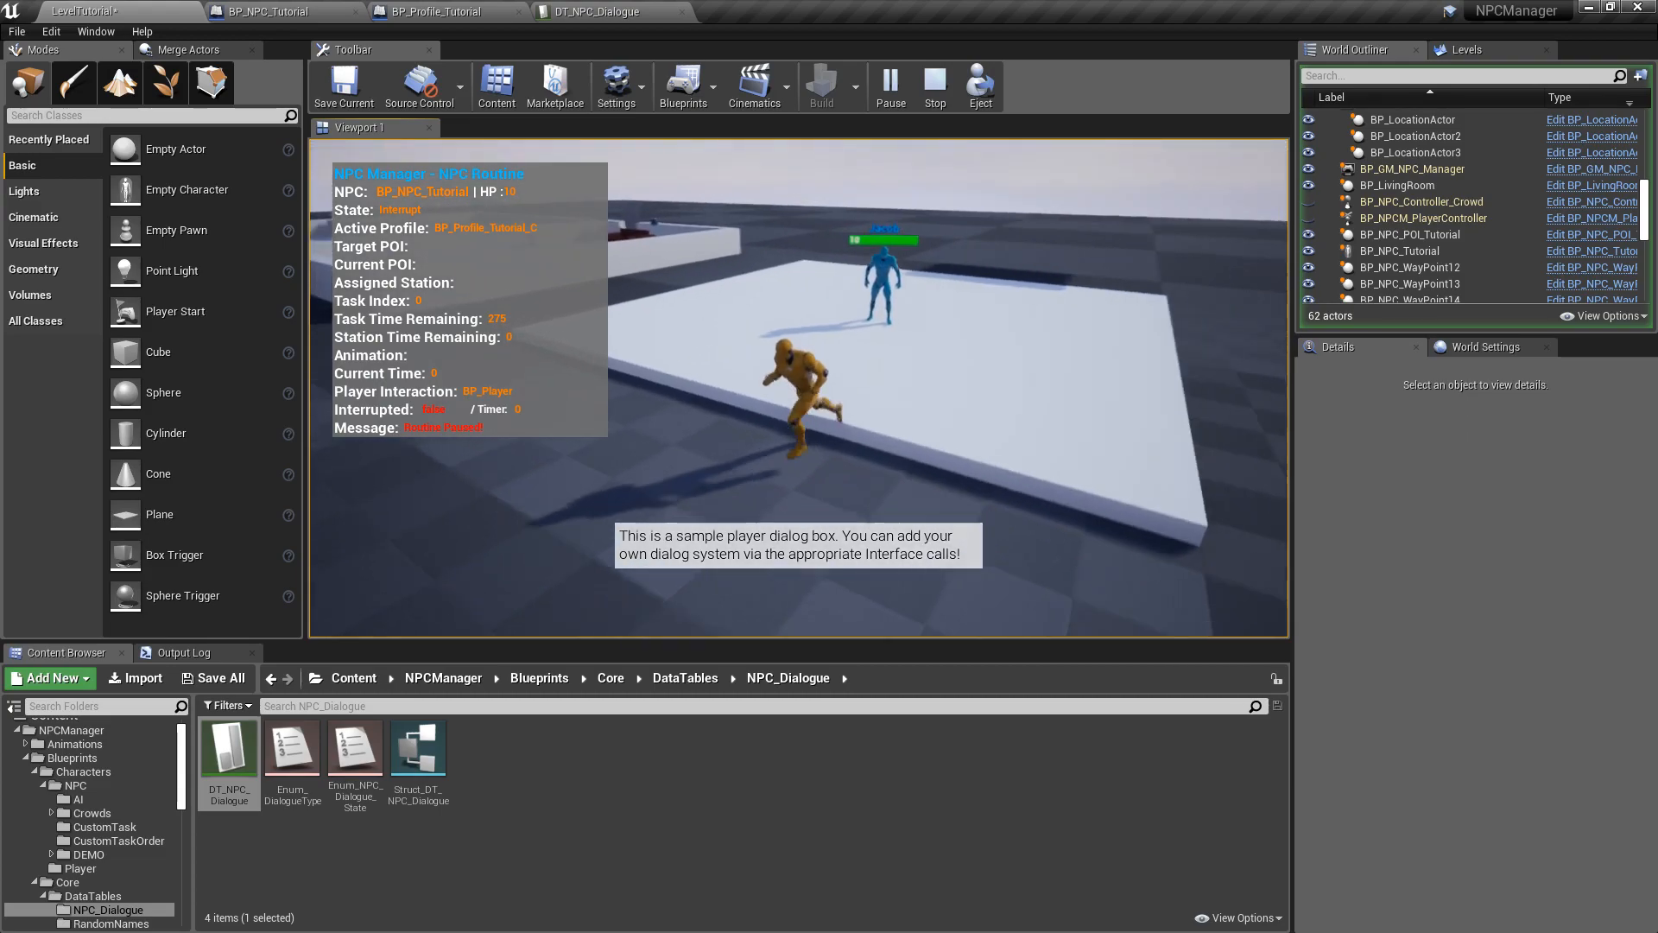
key("a")
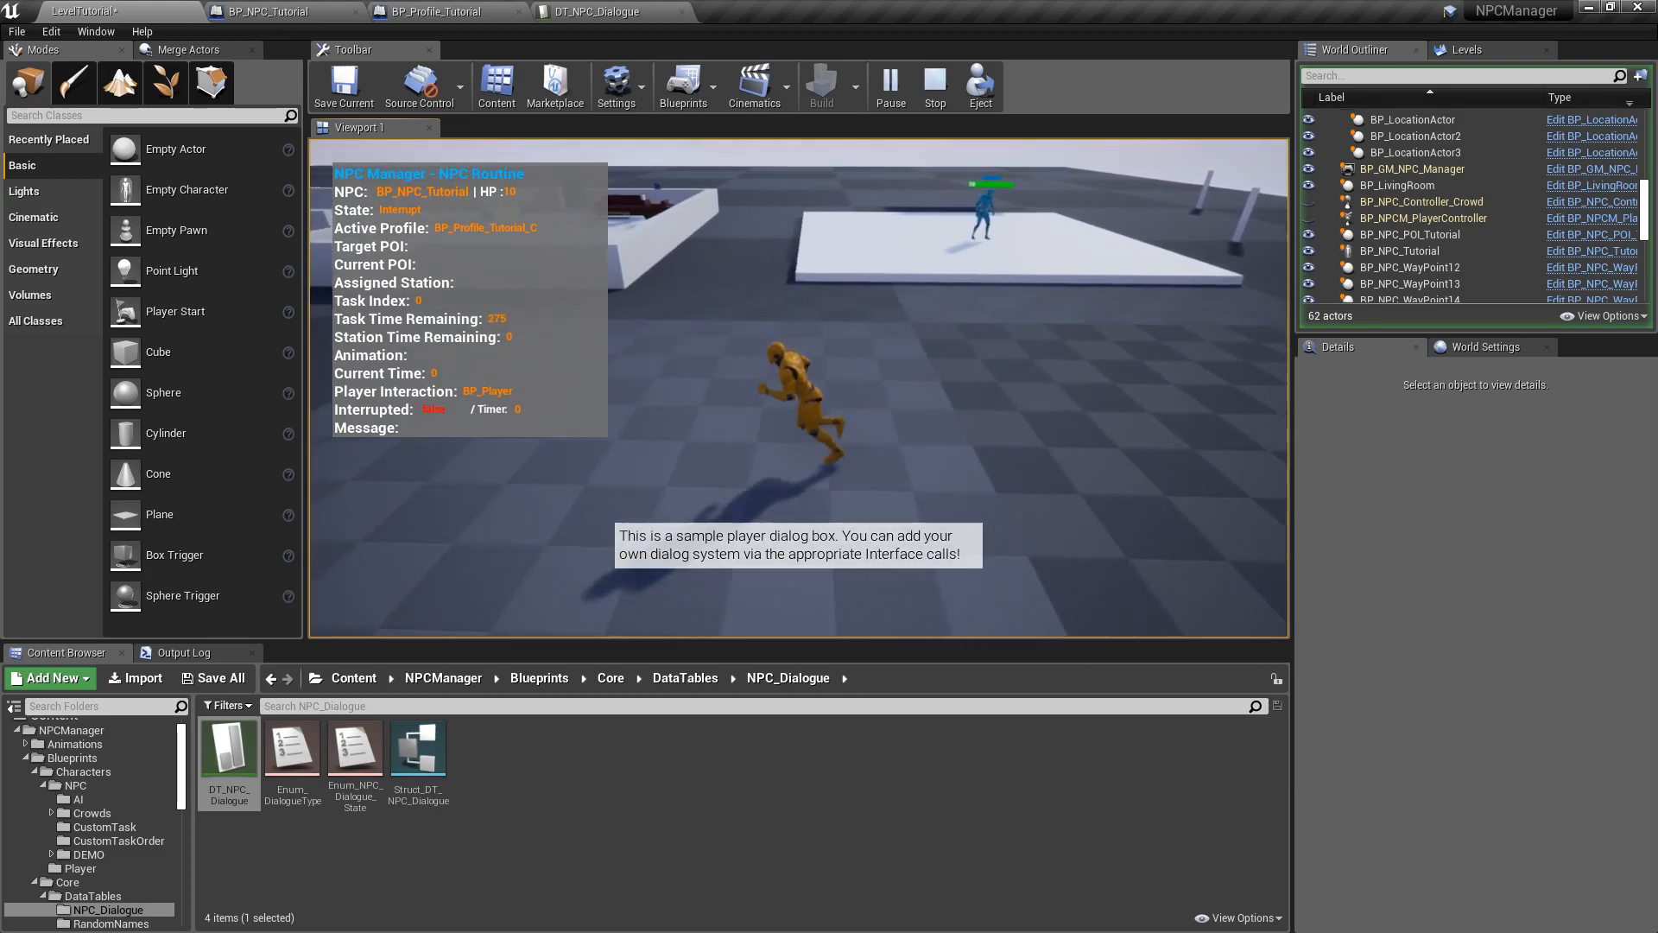
key("w")
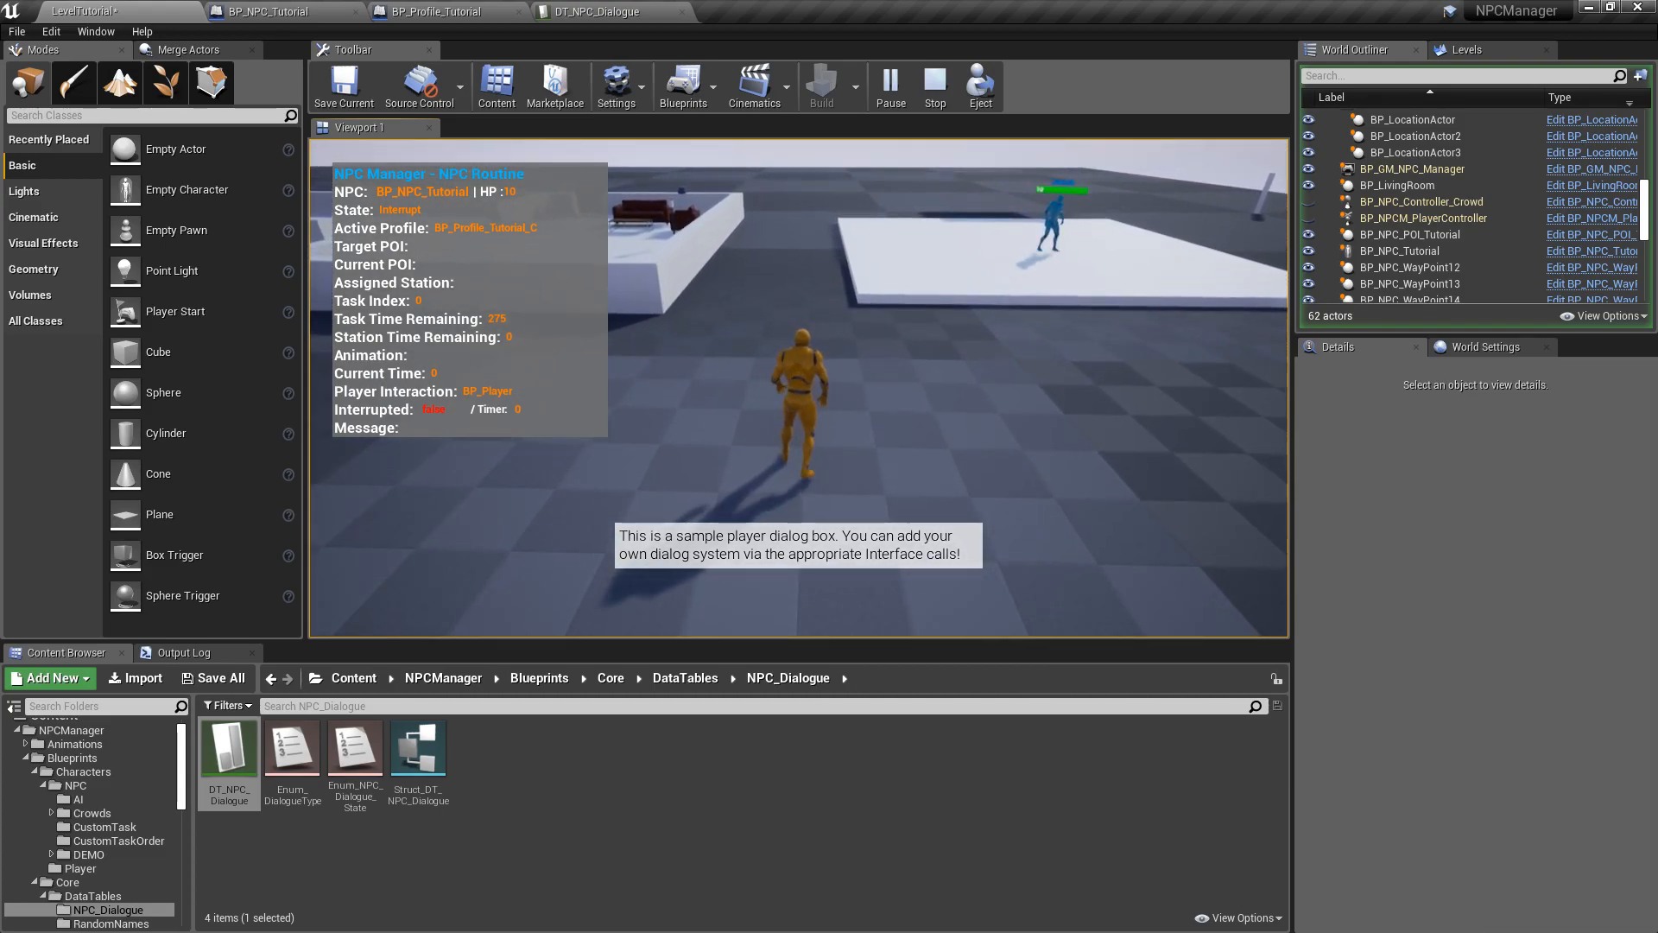
key("d")
key("Escape")
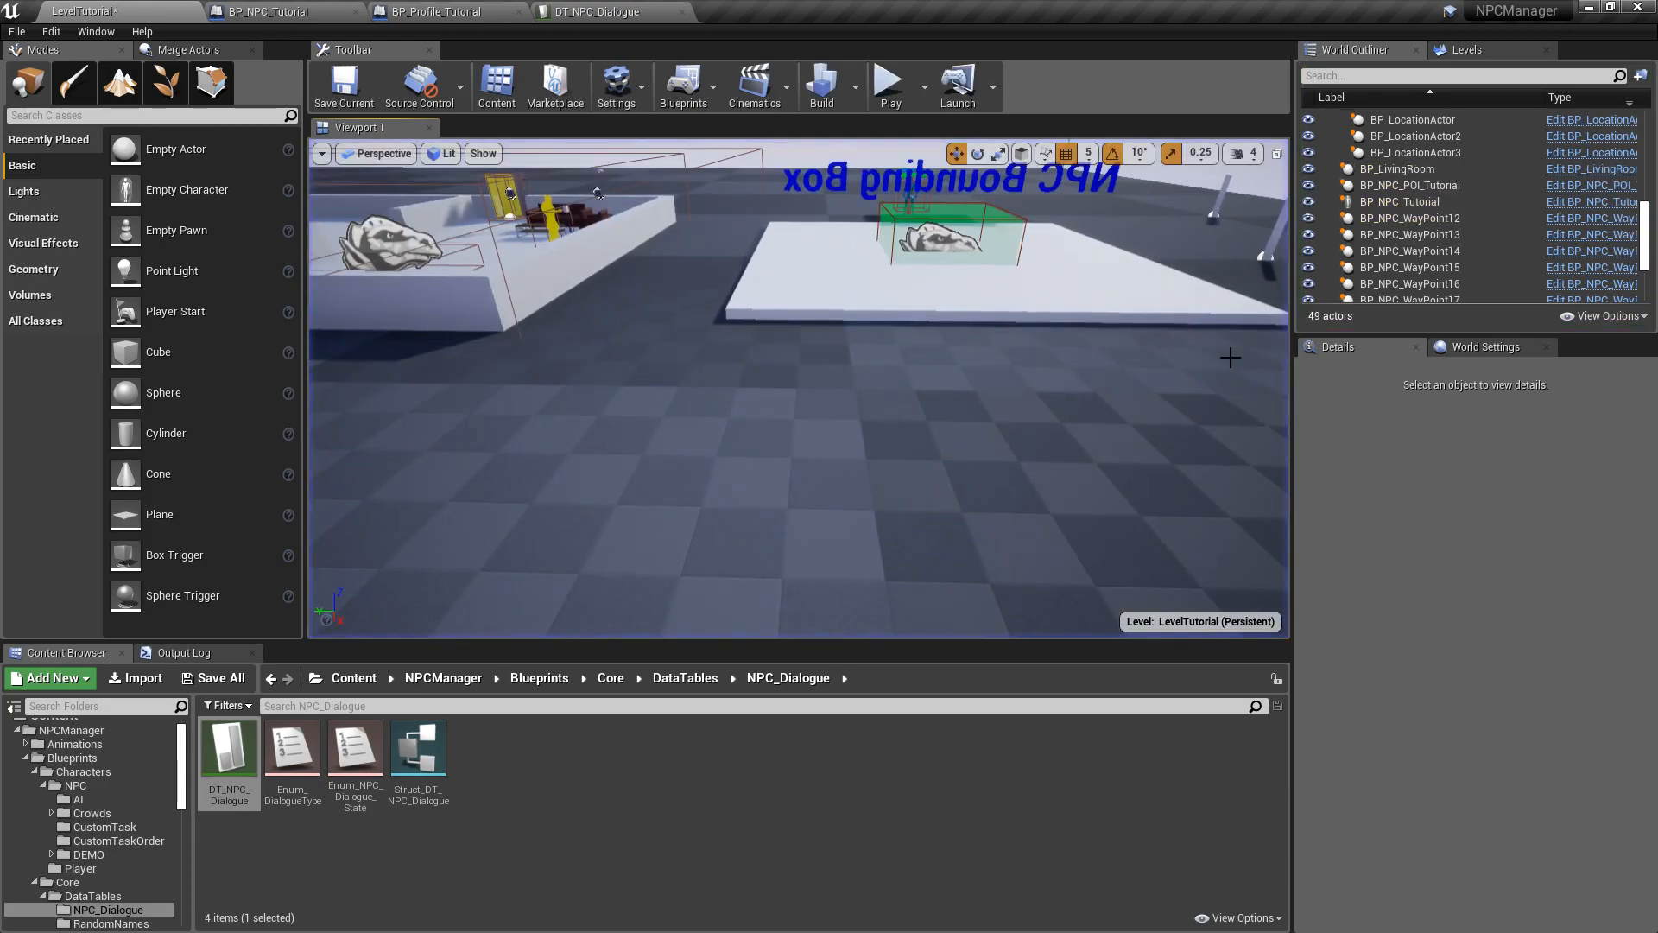
- Open the BP_Player blueprint from the Characters/Player folder
right_click_drag(994, 410, 982, 497)
key("w")
key("e")
key("s")
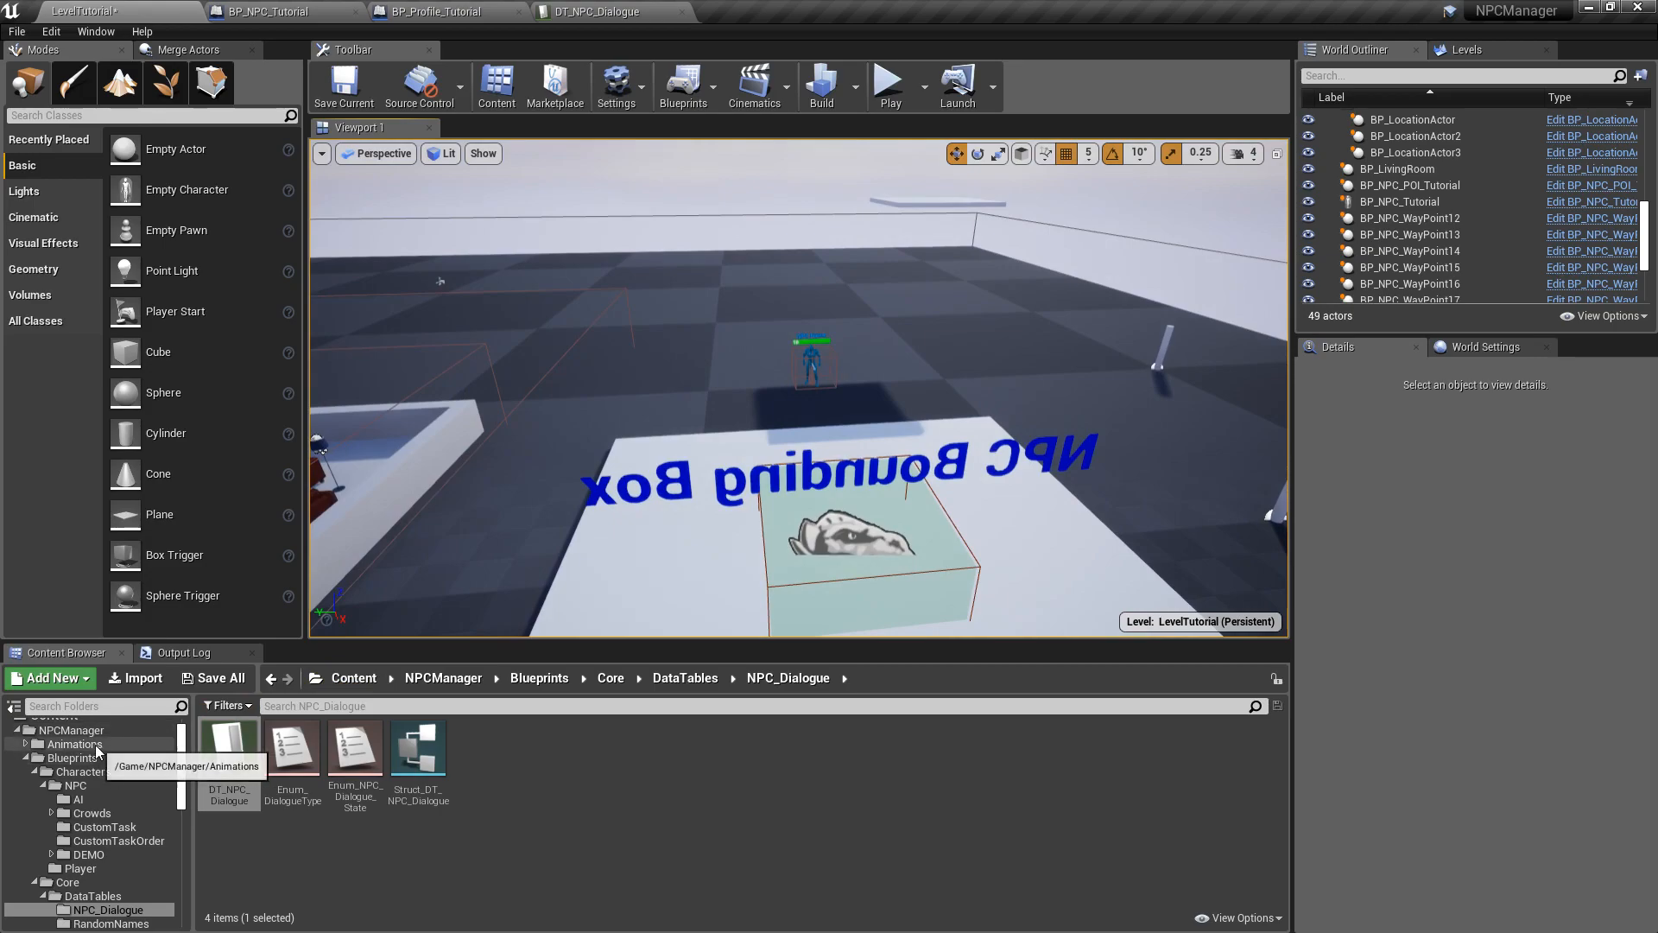
left_click(83, 771)
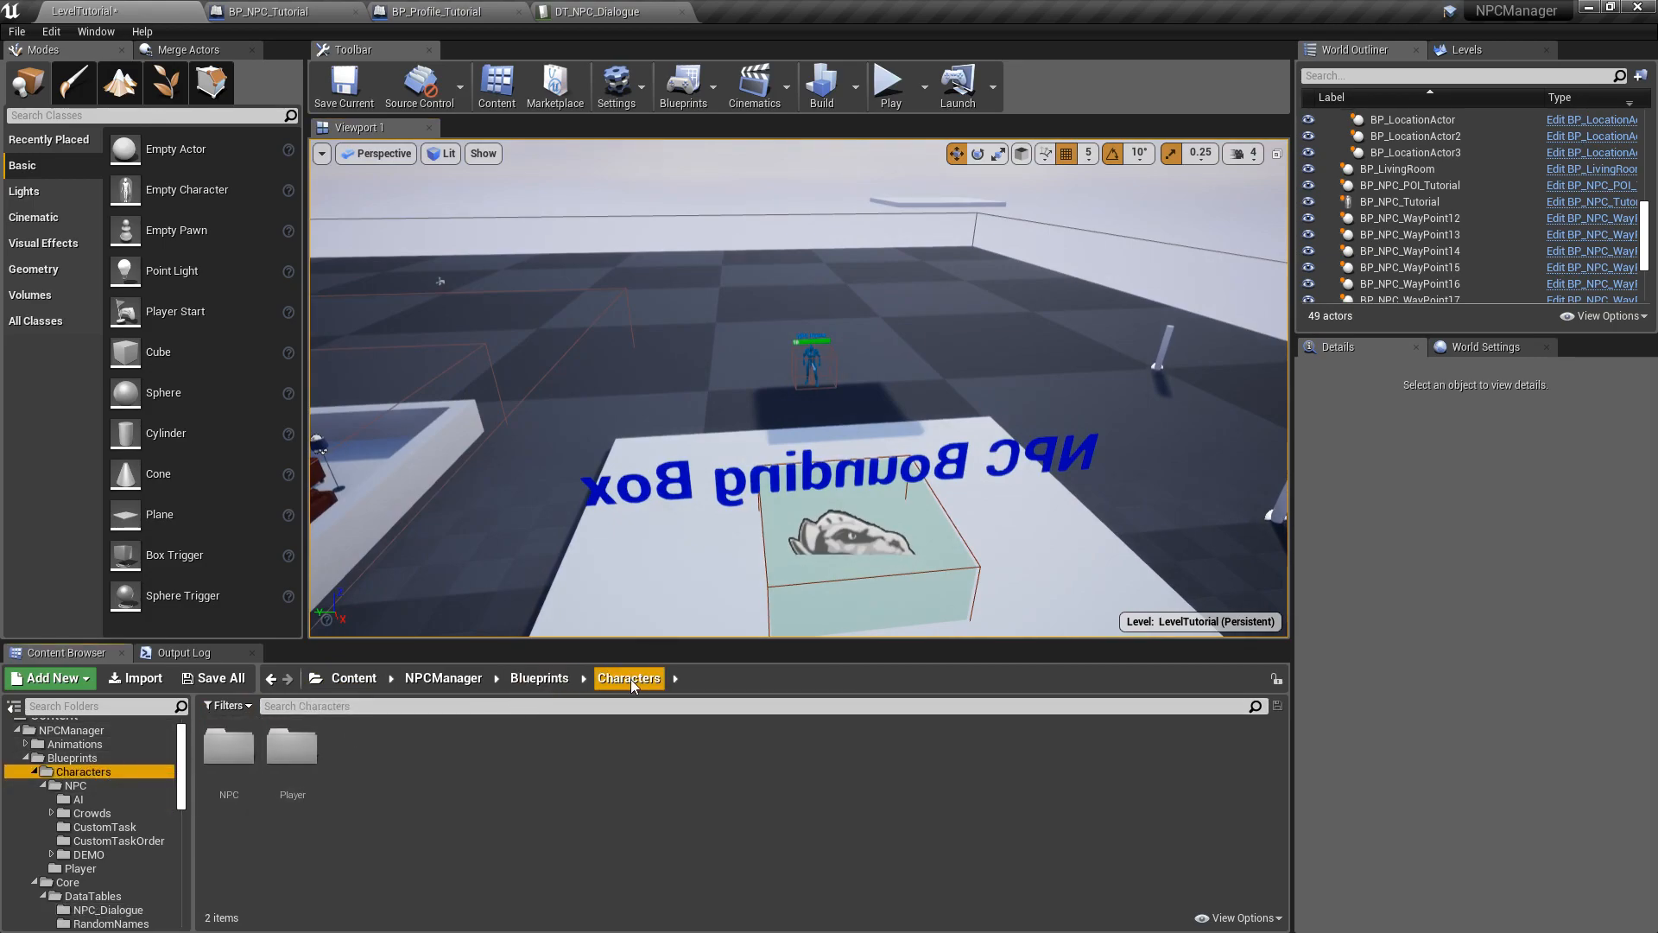
double_click(298, 751)
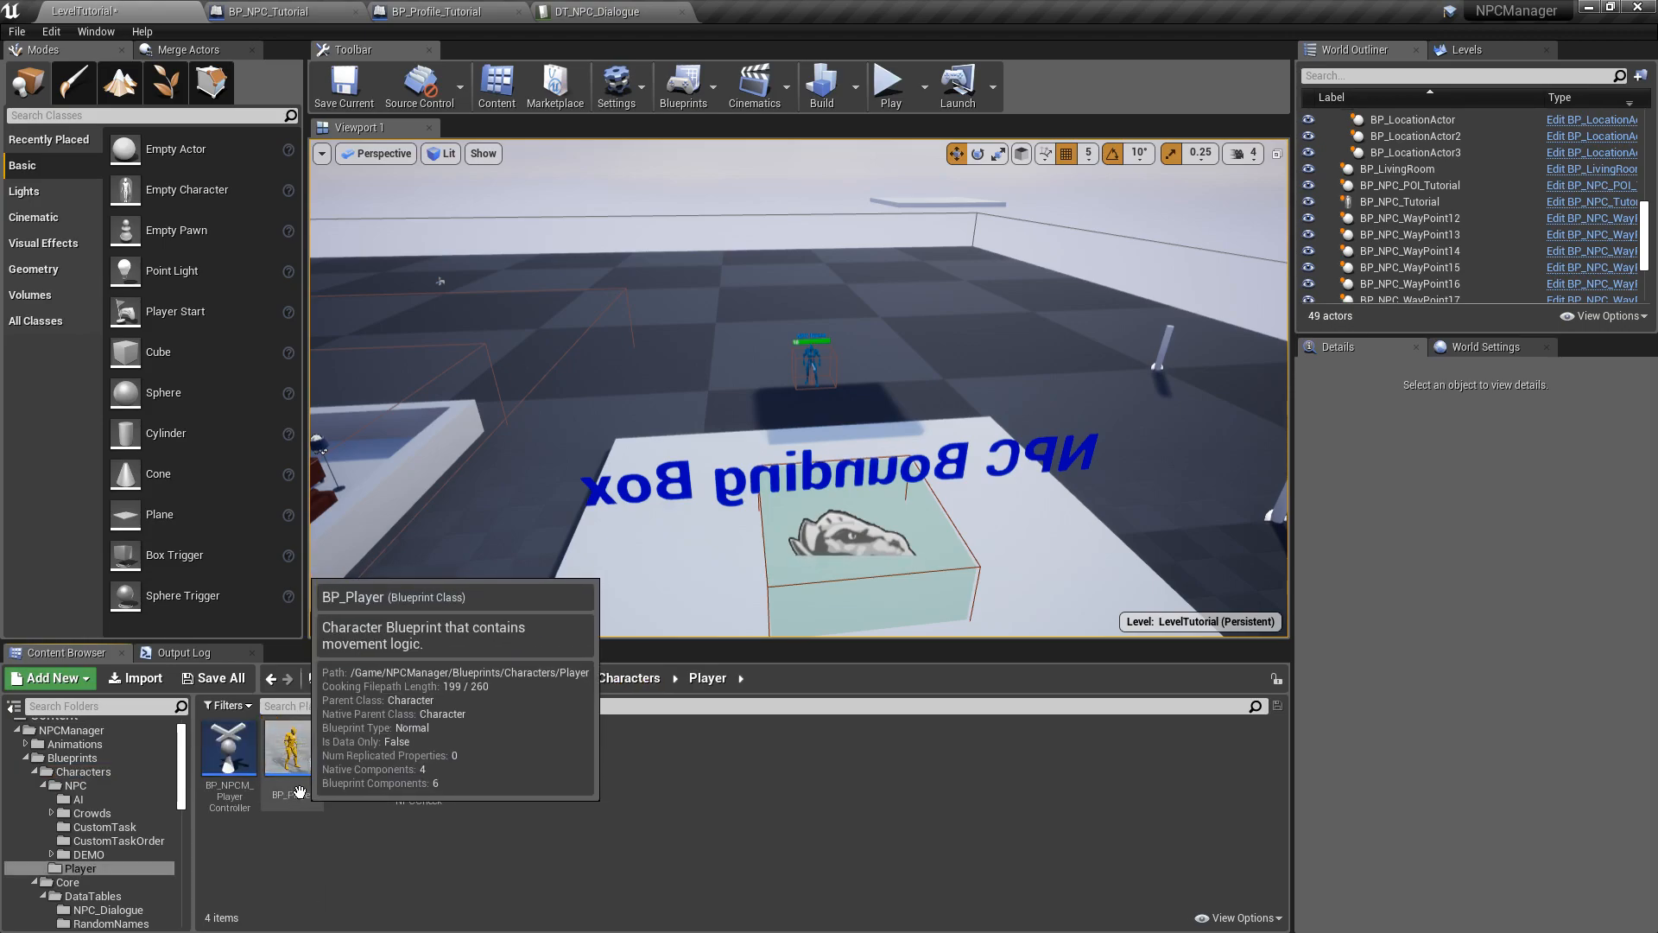
double_click(294, 745)
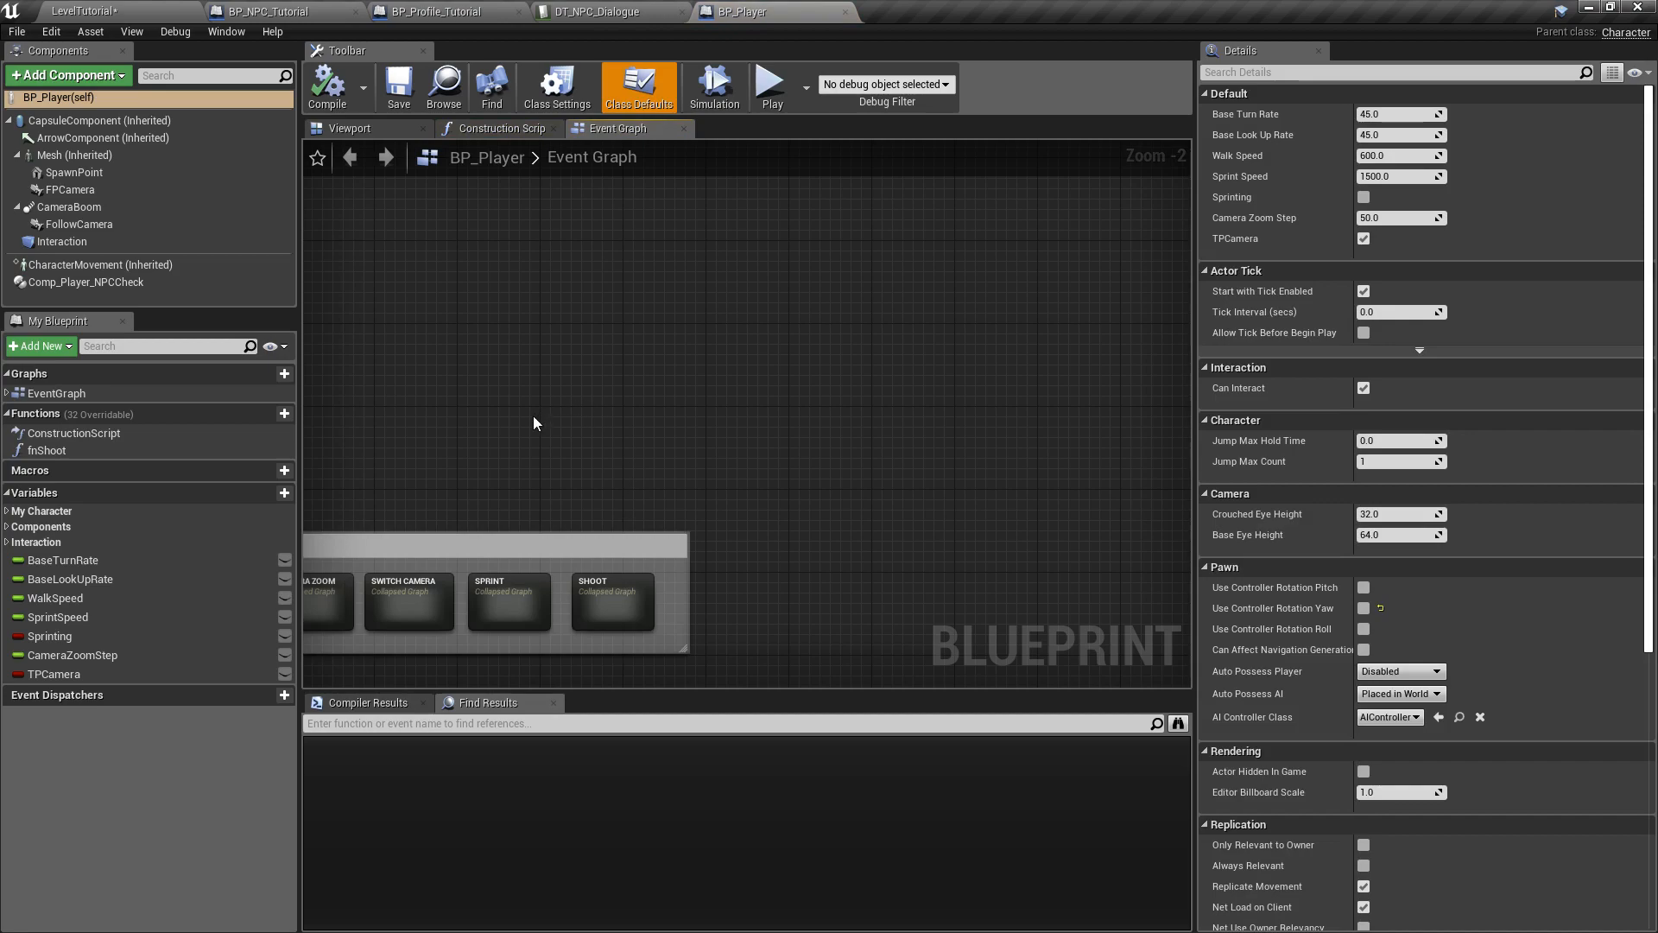
- Locate the INTERACTION section in BP_Player's Event Graph and examine its Begin Overlap event and Sequence
right_click_drag(534, 424, 1132, 225)
right_click_drag(685, 594, 398, 251)
right_click_drag(748, 486, 650, 494)
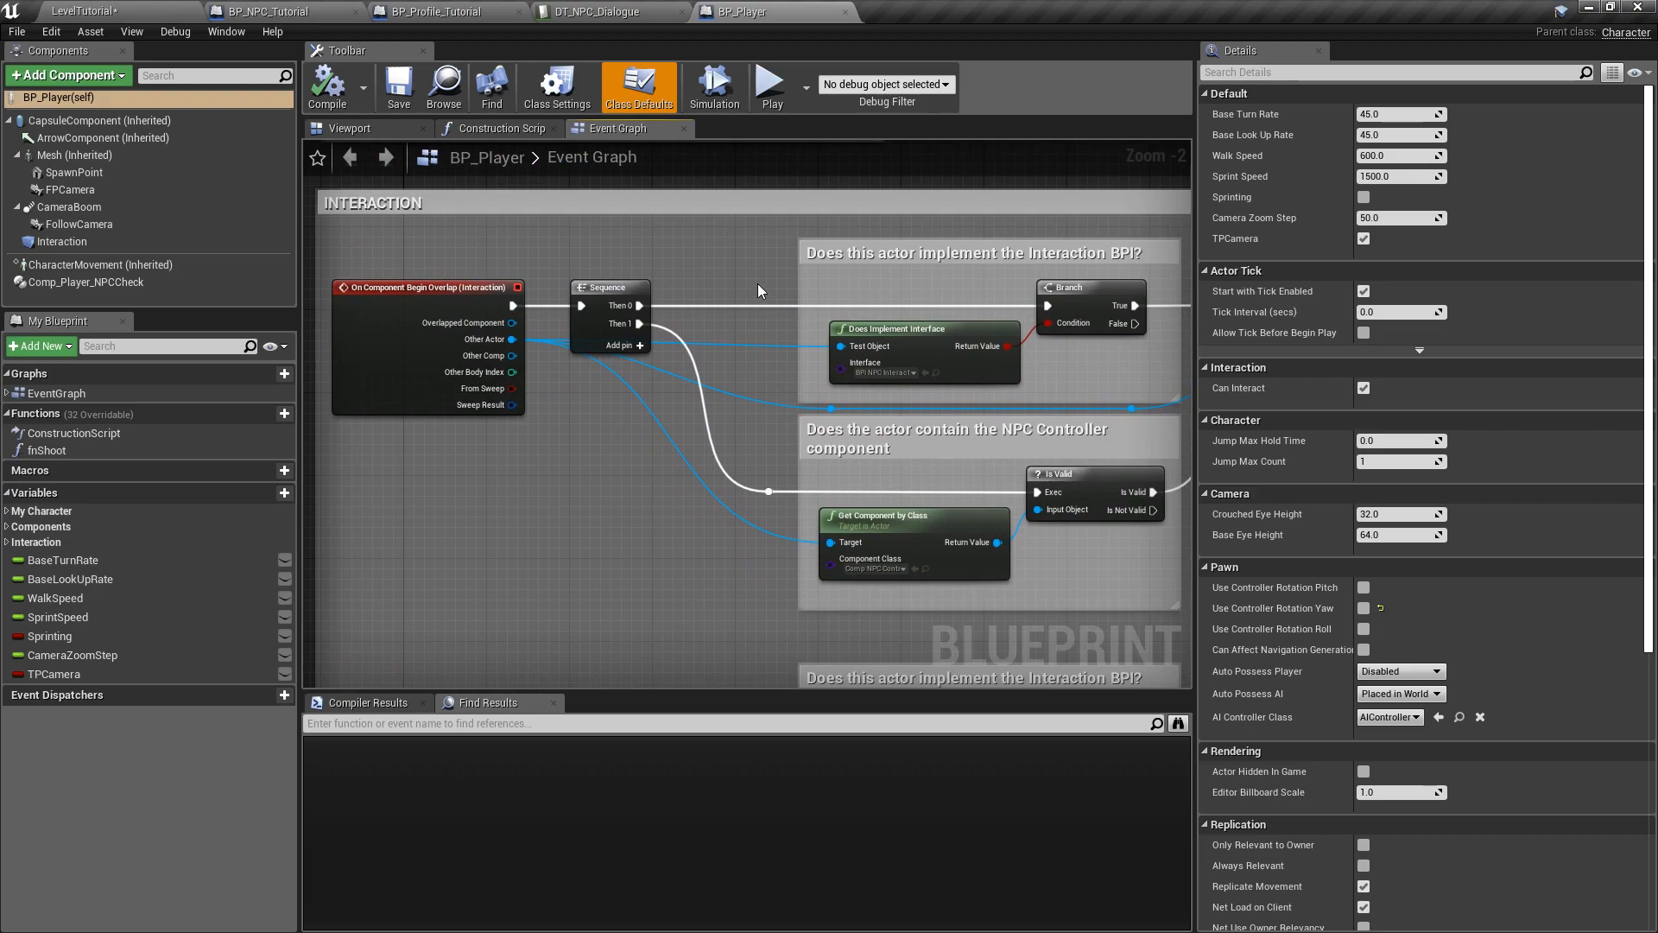
right_click_drag(759, 283, 582, 184)
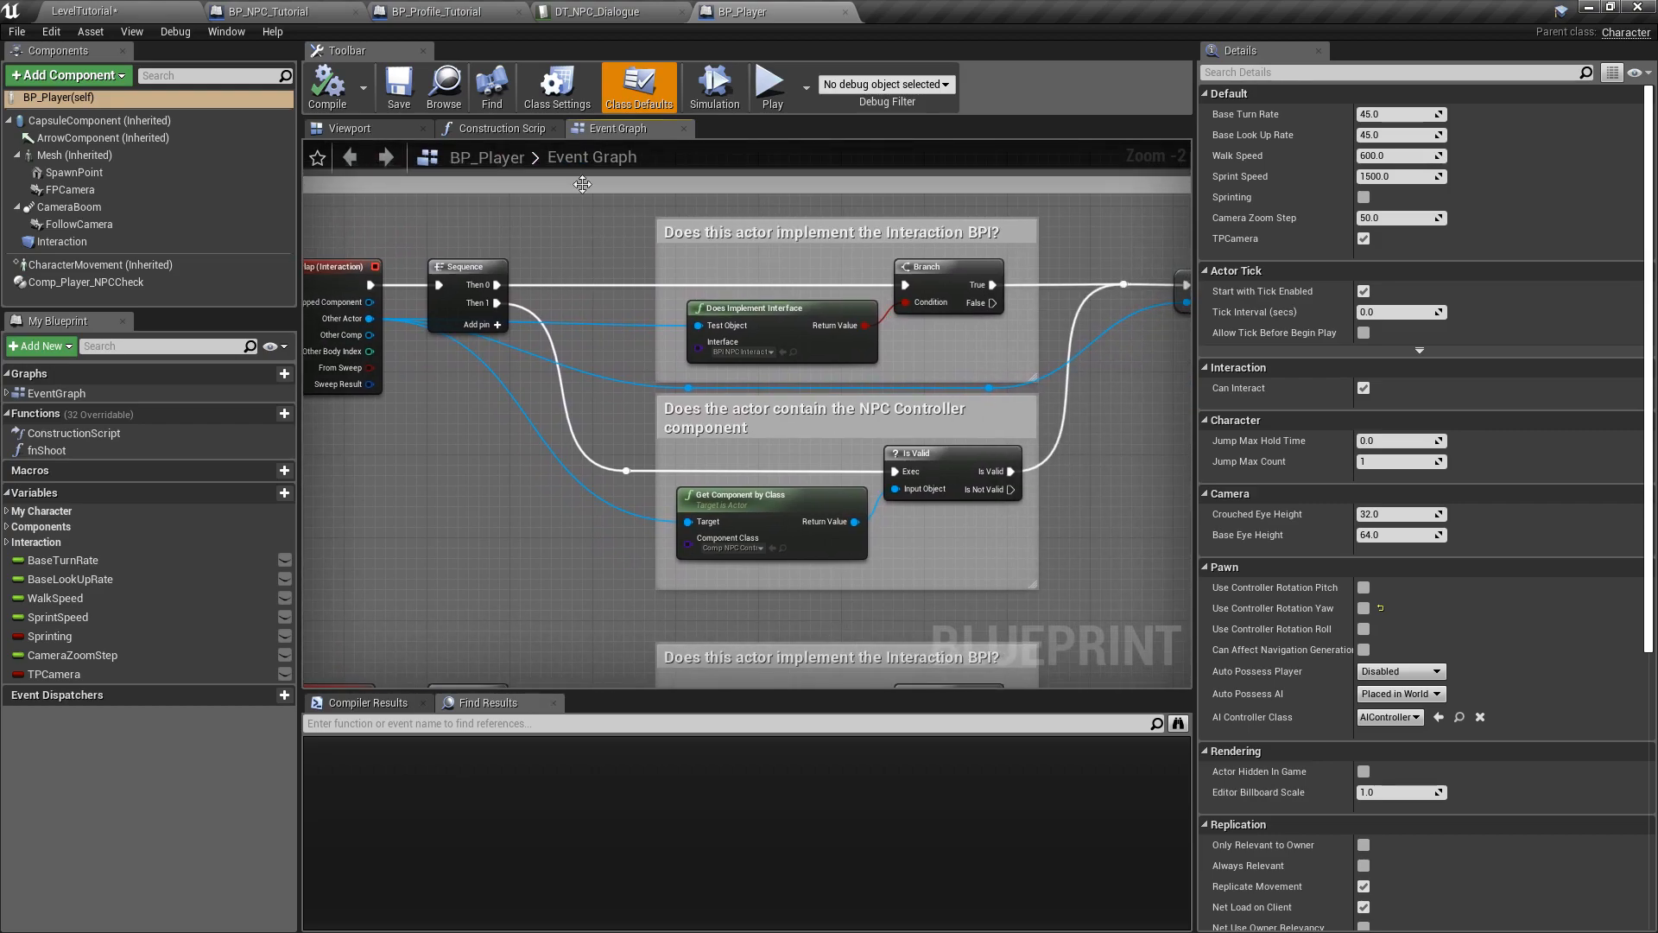
- Show BP_Player's class settings and examine the graph's interaction interface check and NPC Controller component check
left_click(560, 94)
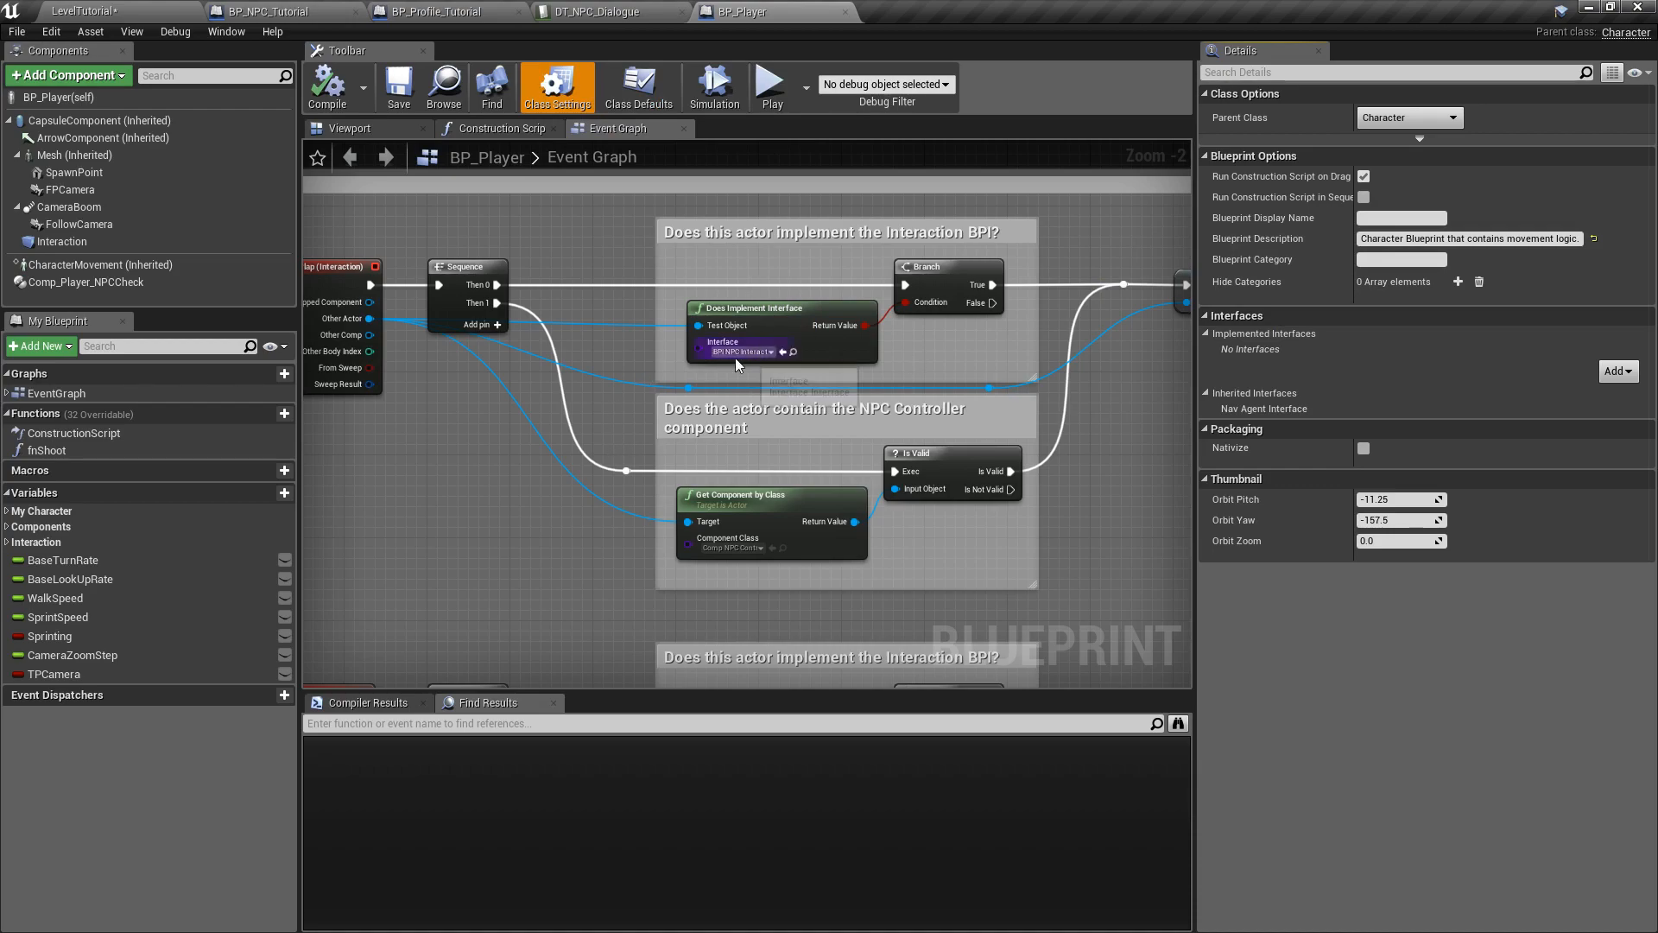
scroll(734, 358, "up", 1)
right_click_drag(580, 463, 556, 283)
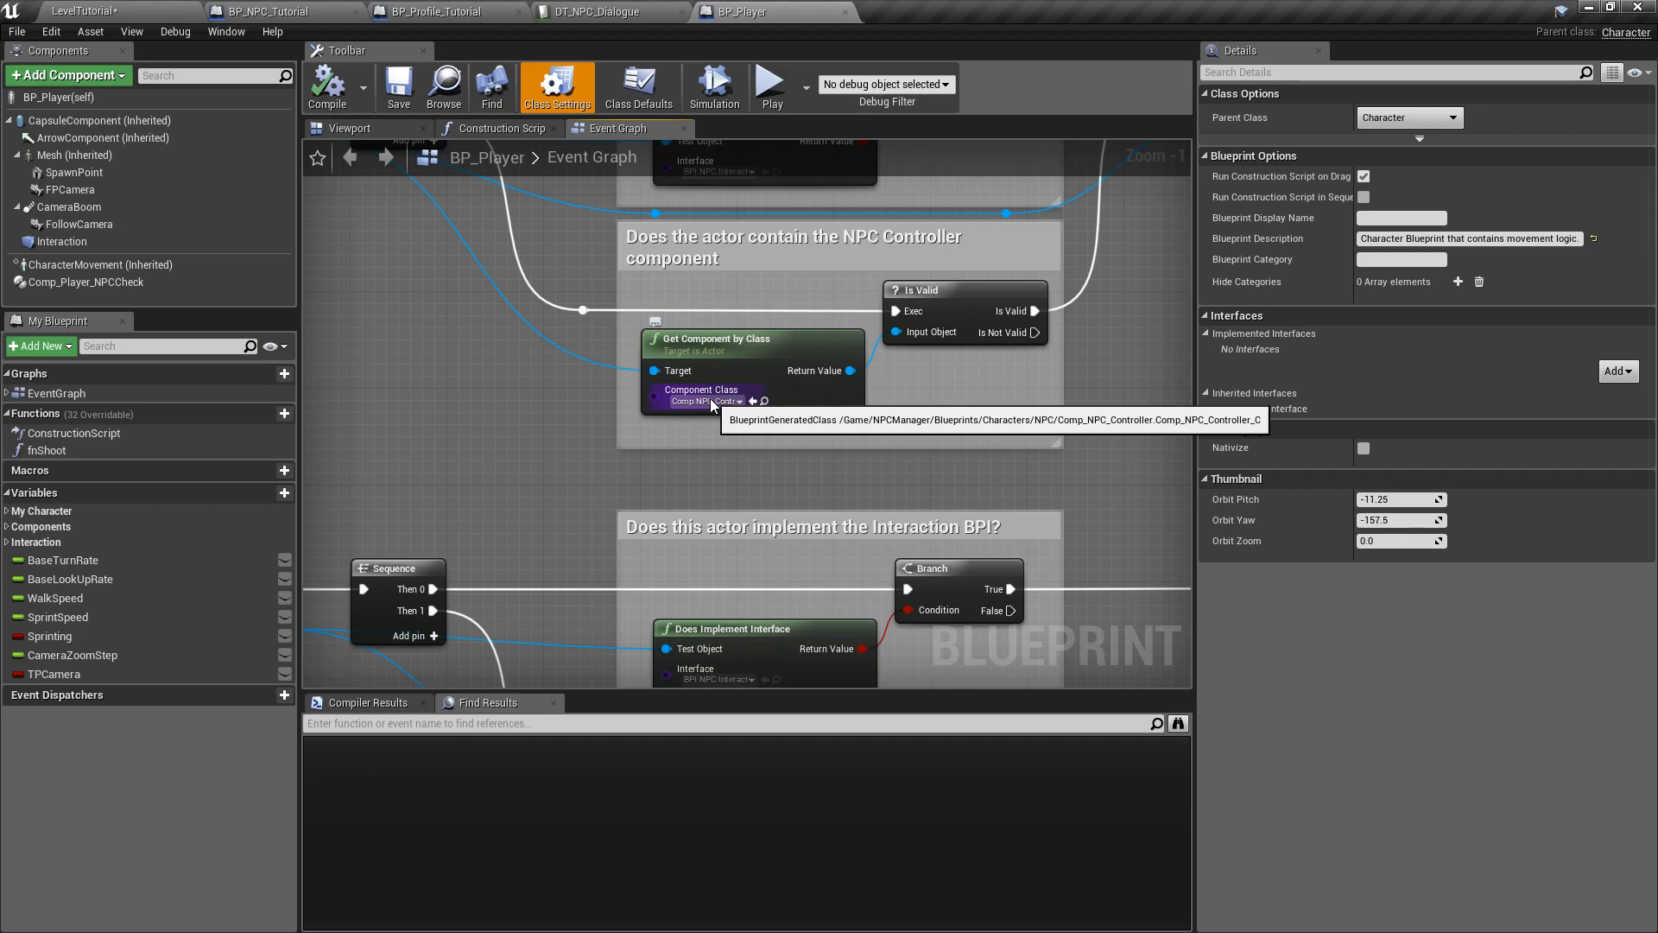
right_click_drag(590, 497, 607, 253)
right_click_drag(539, 342, 529, 666)
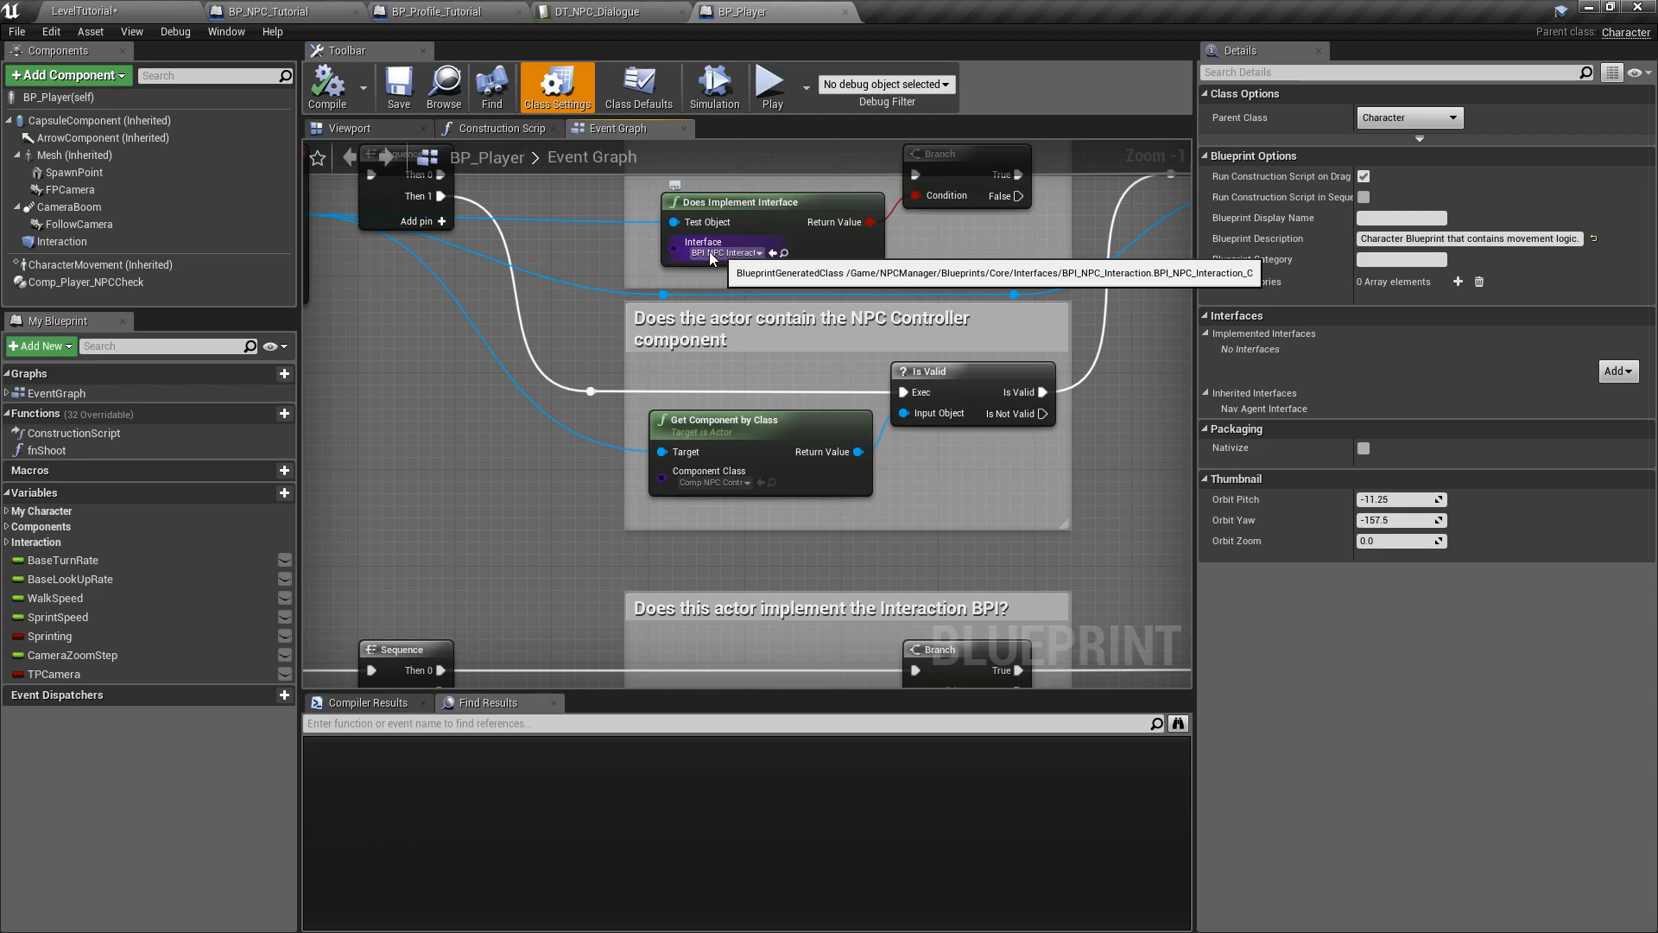
right_click_drag(709, 251, 936, 417)
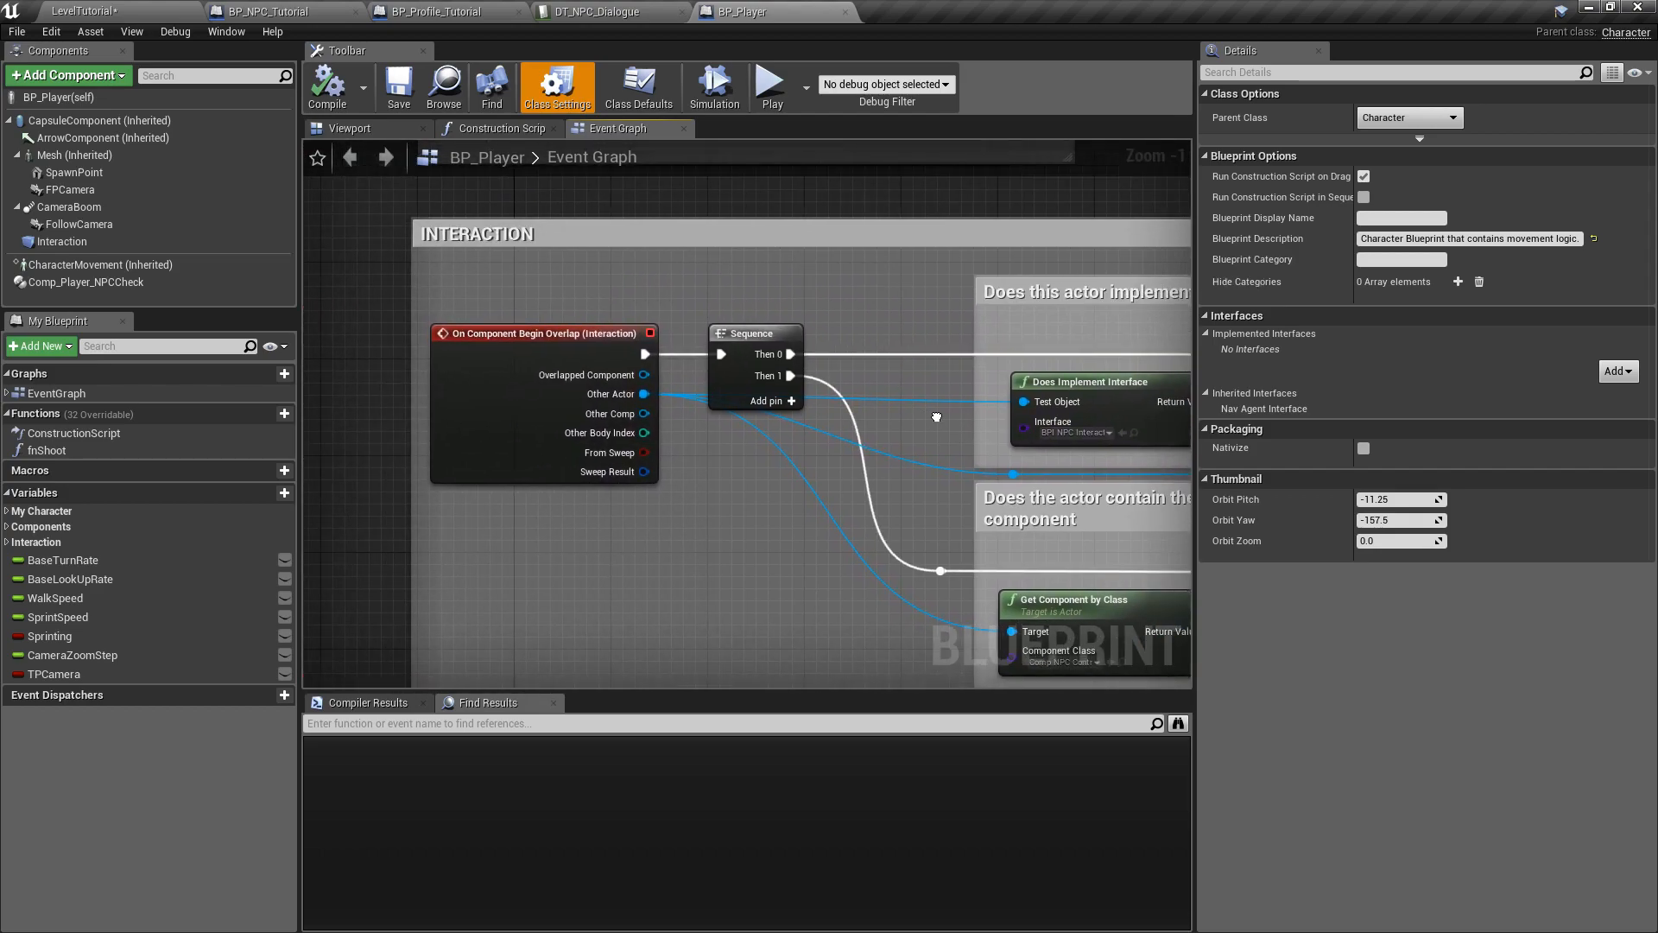
- Inspect the Interaction collision box on the BP_Player model, and return to the Event Graph's interface and component checks
left_click(349, 127)
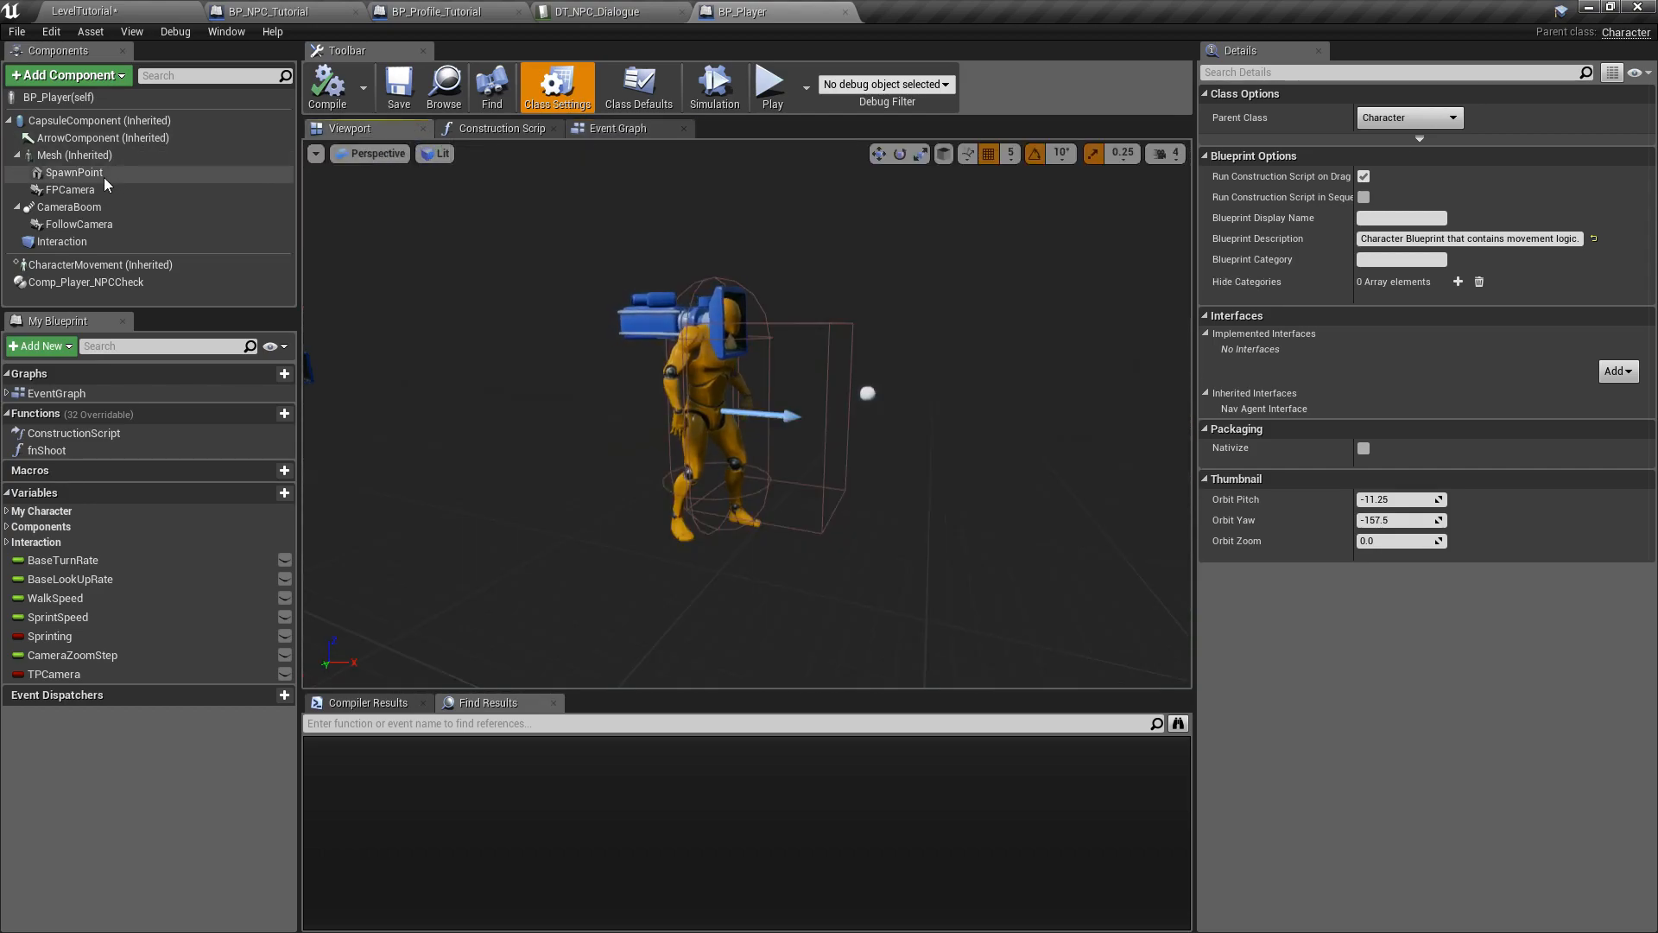
left_click(85, 240)
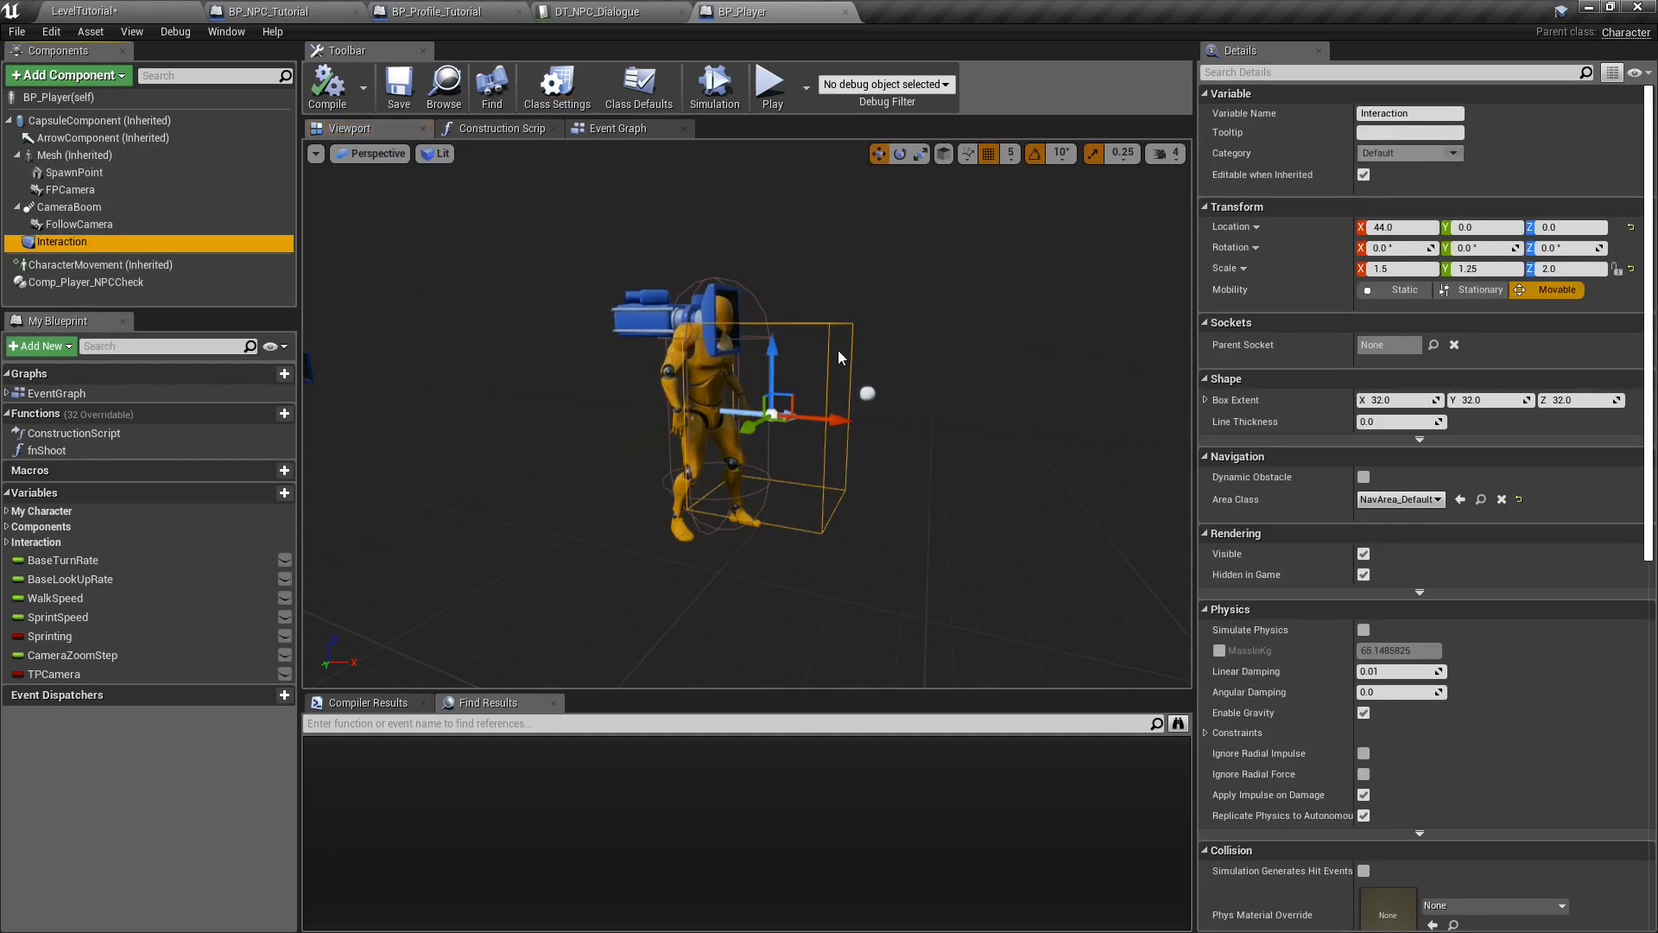
left_click(649, 136)
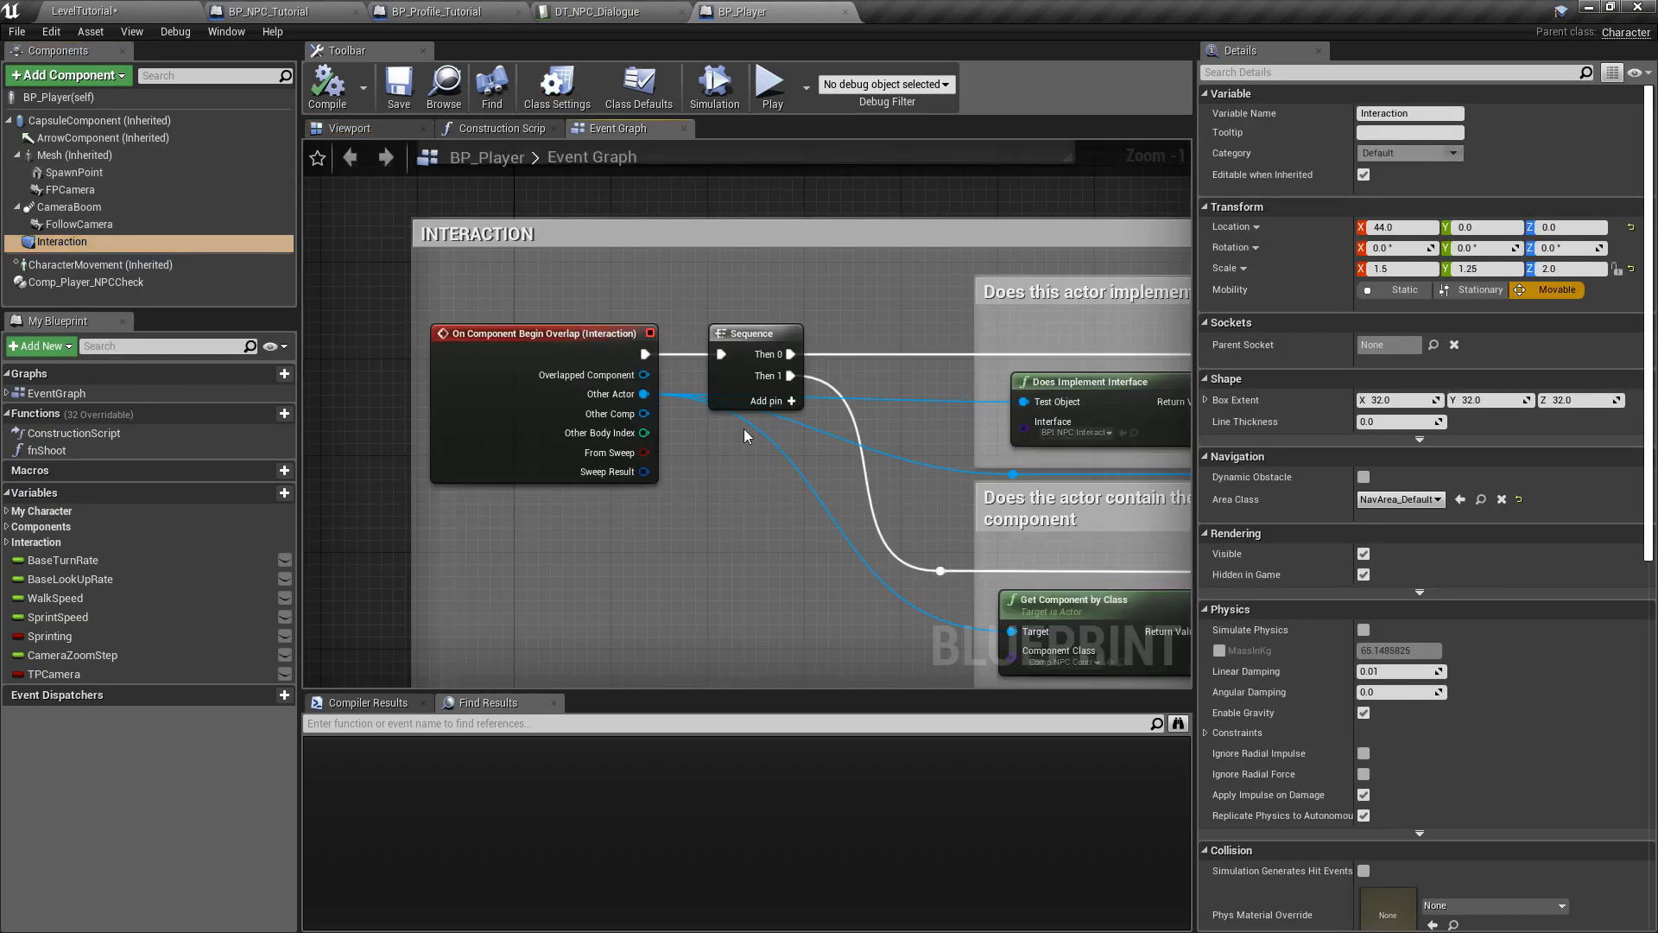
right_click_drag(855, 620, 439, 409)
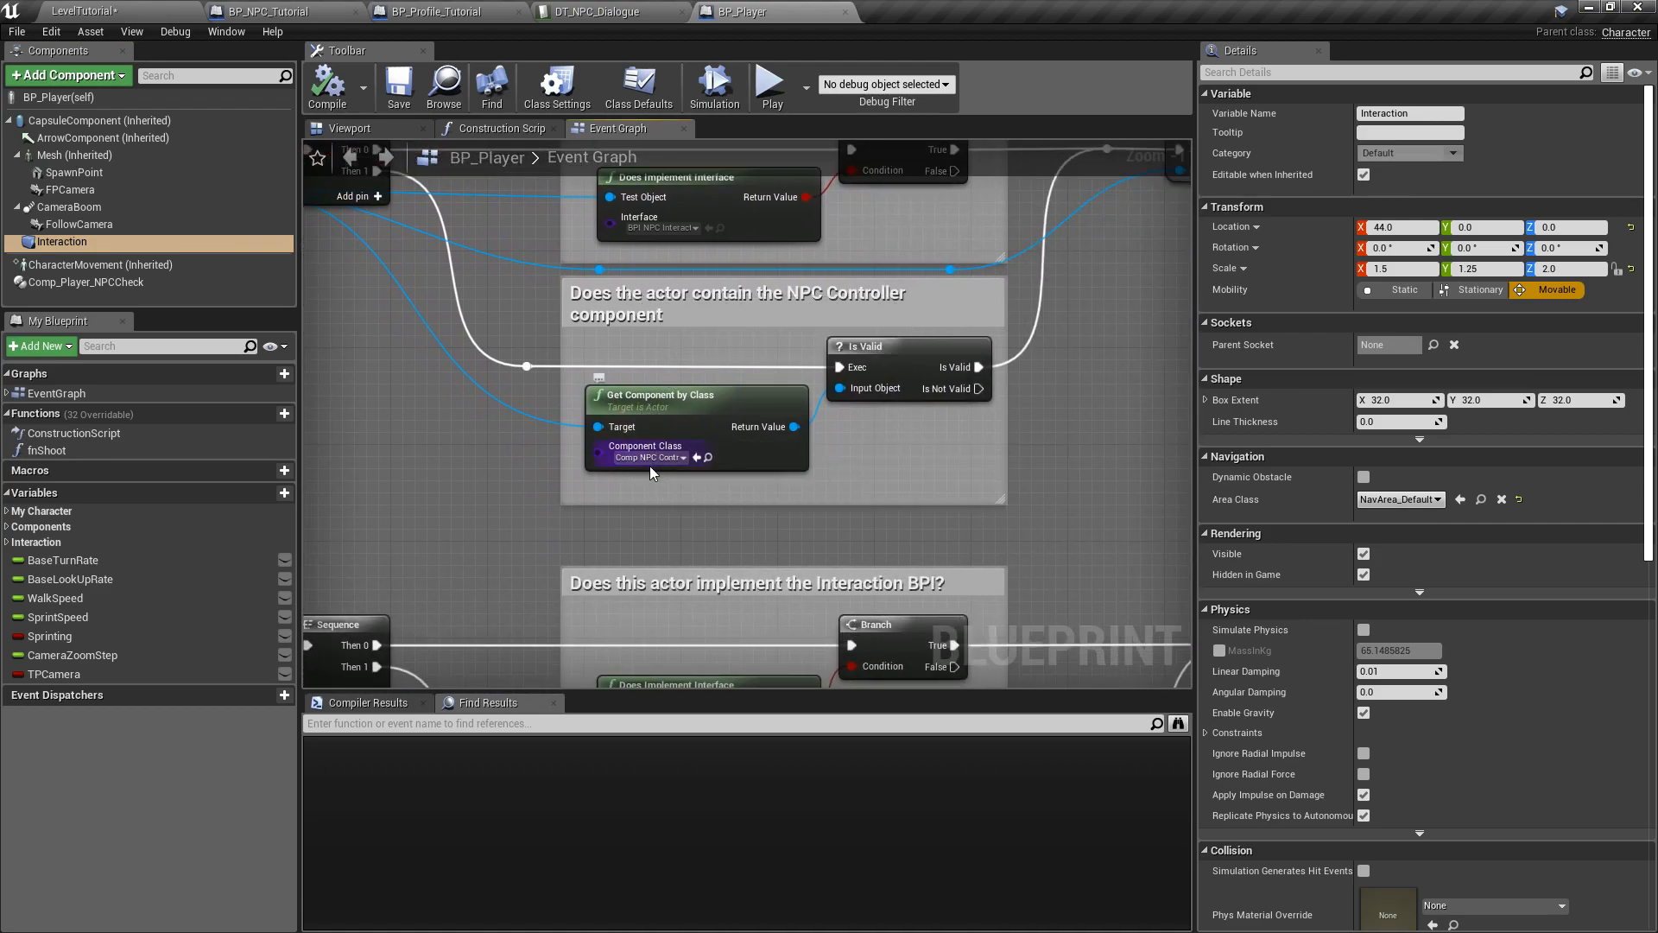
right_click_drag(733, 304, 732, 435)
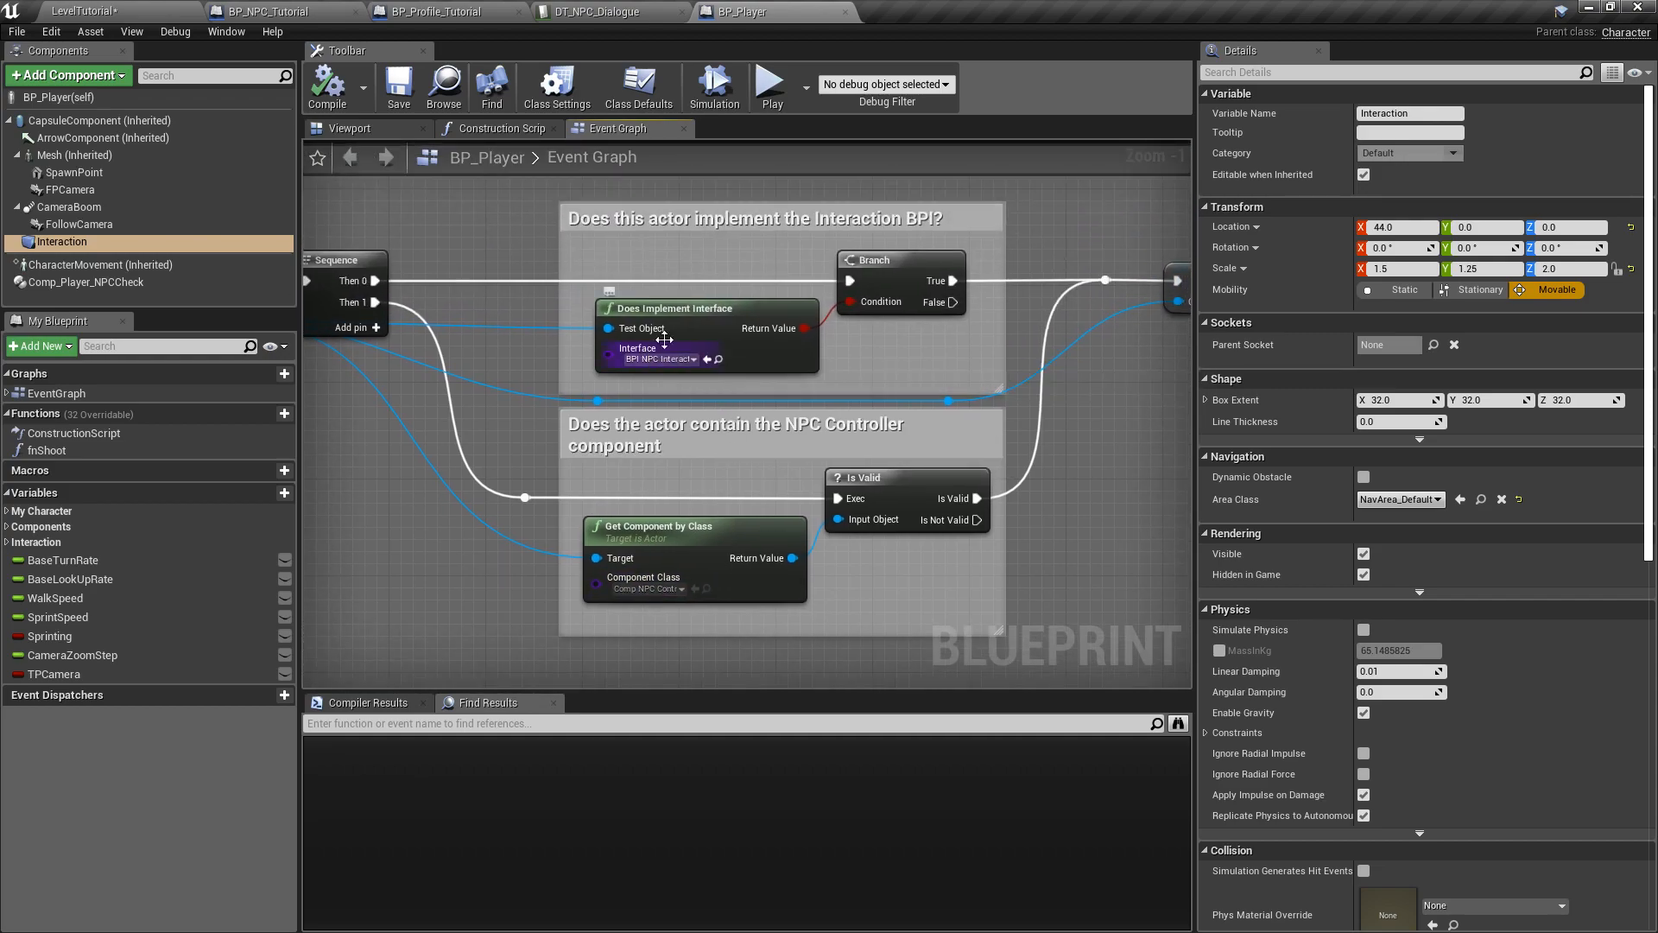
- Locate the InputAction Interact event in BP_Player's Event Graph and examine its Can Interact branch
right_click_drag(673, 334, 254, 346)
left_click_drag(992, 397, 781, 392)
scroll(946, 445, "down", 6)
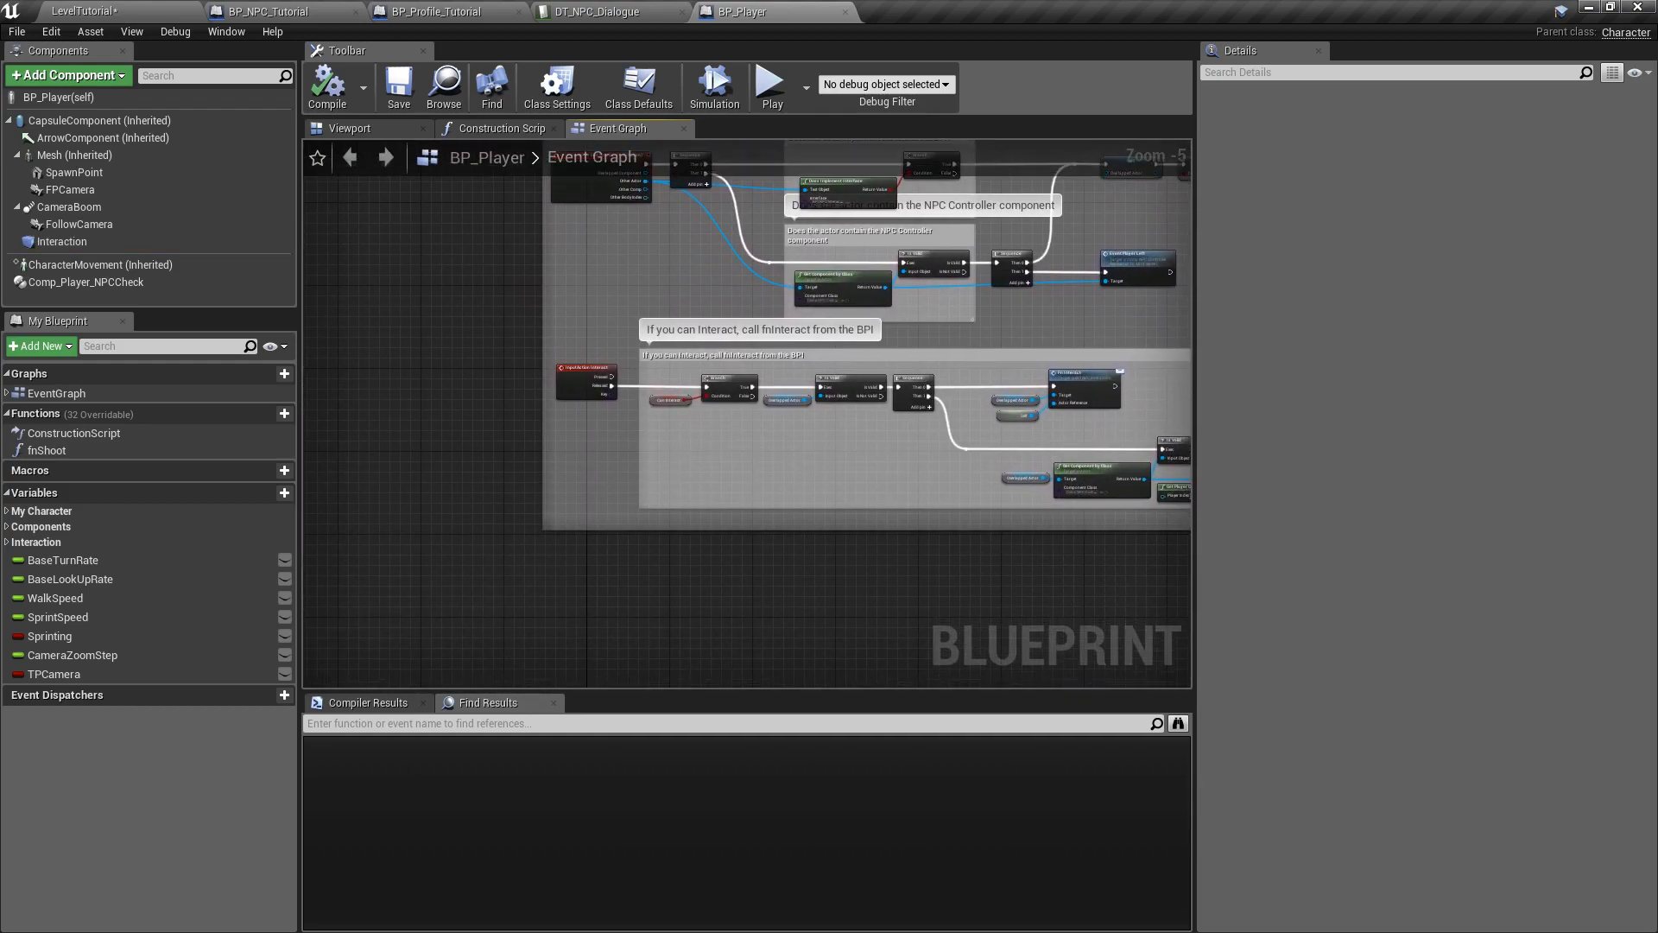
scroll(604, 382, "up", 6)
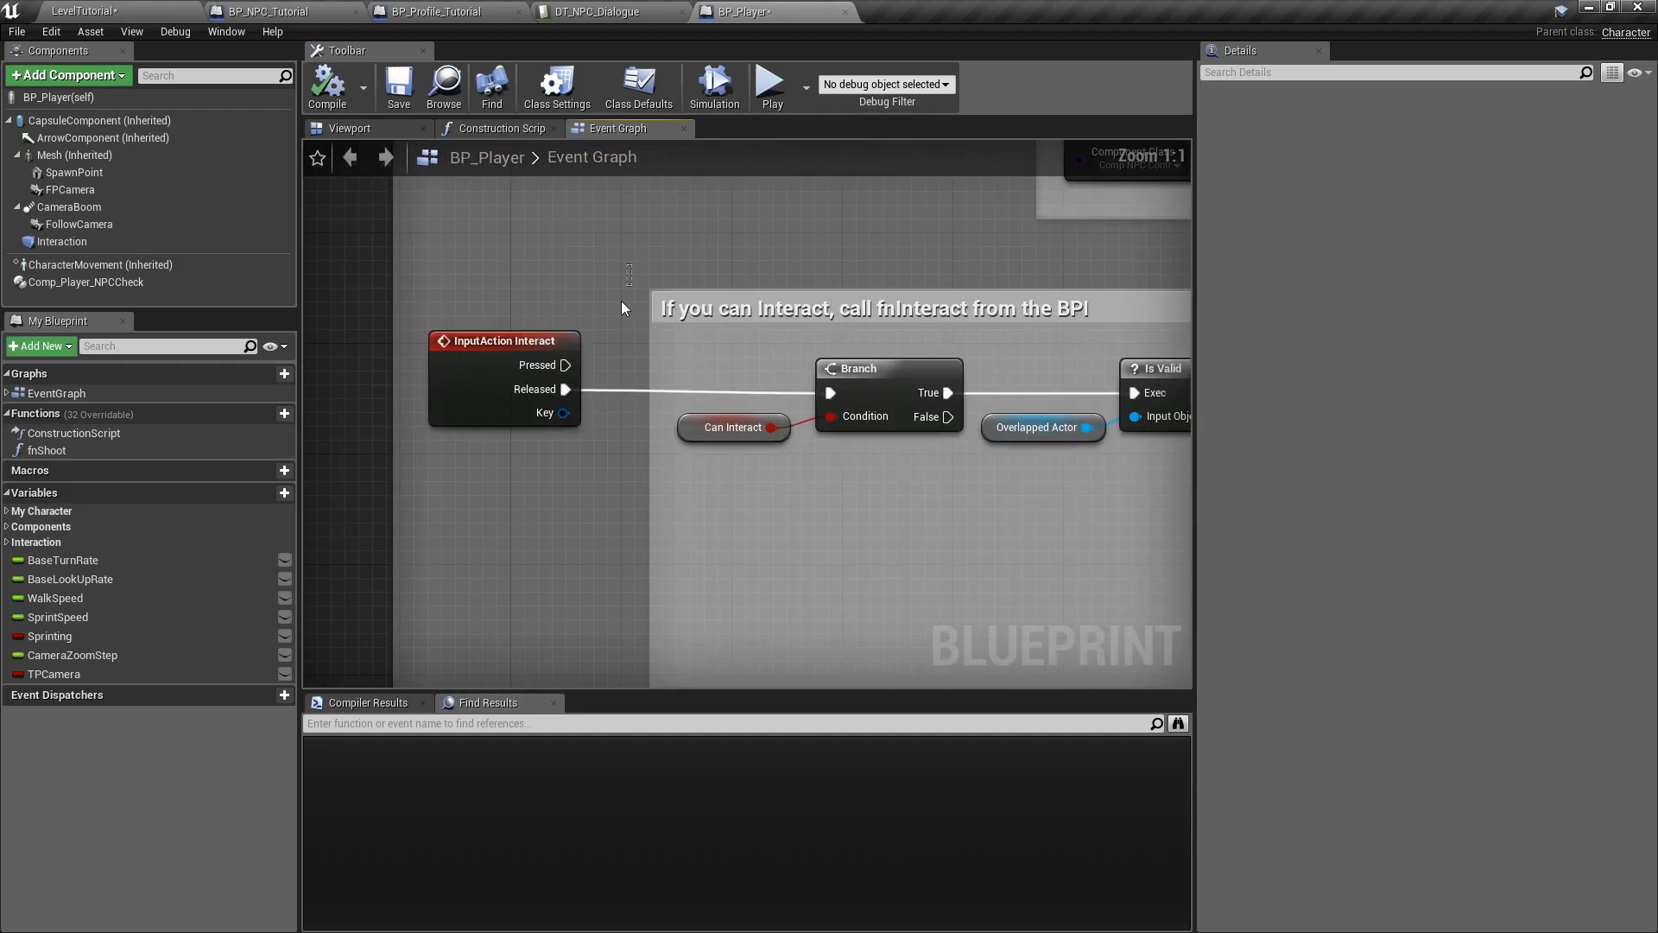
left_click_drag(621, 301, 474, 489)
right_click_drag(763, 526, 659, 520)
left_click_drag(612, 337, 782, 501)
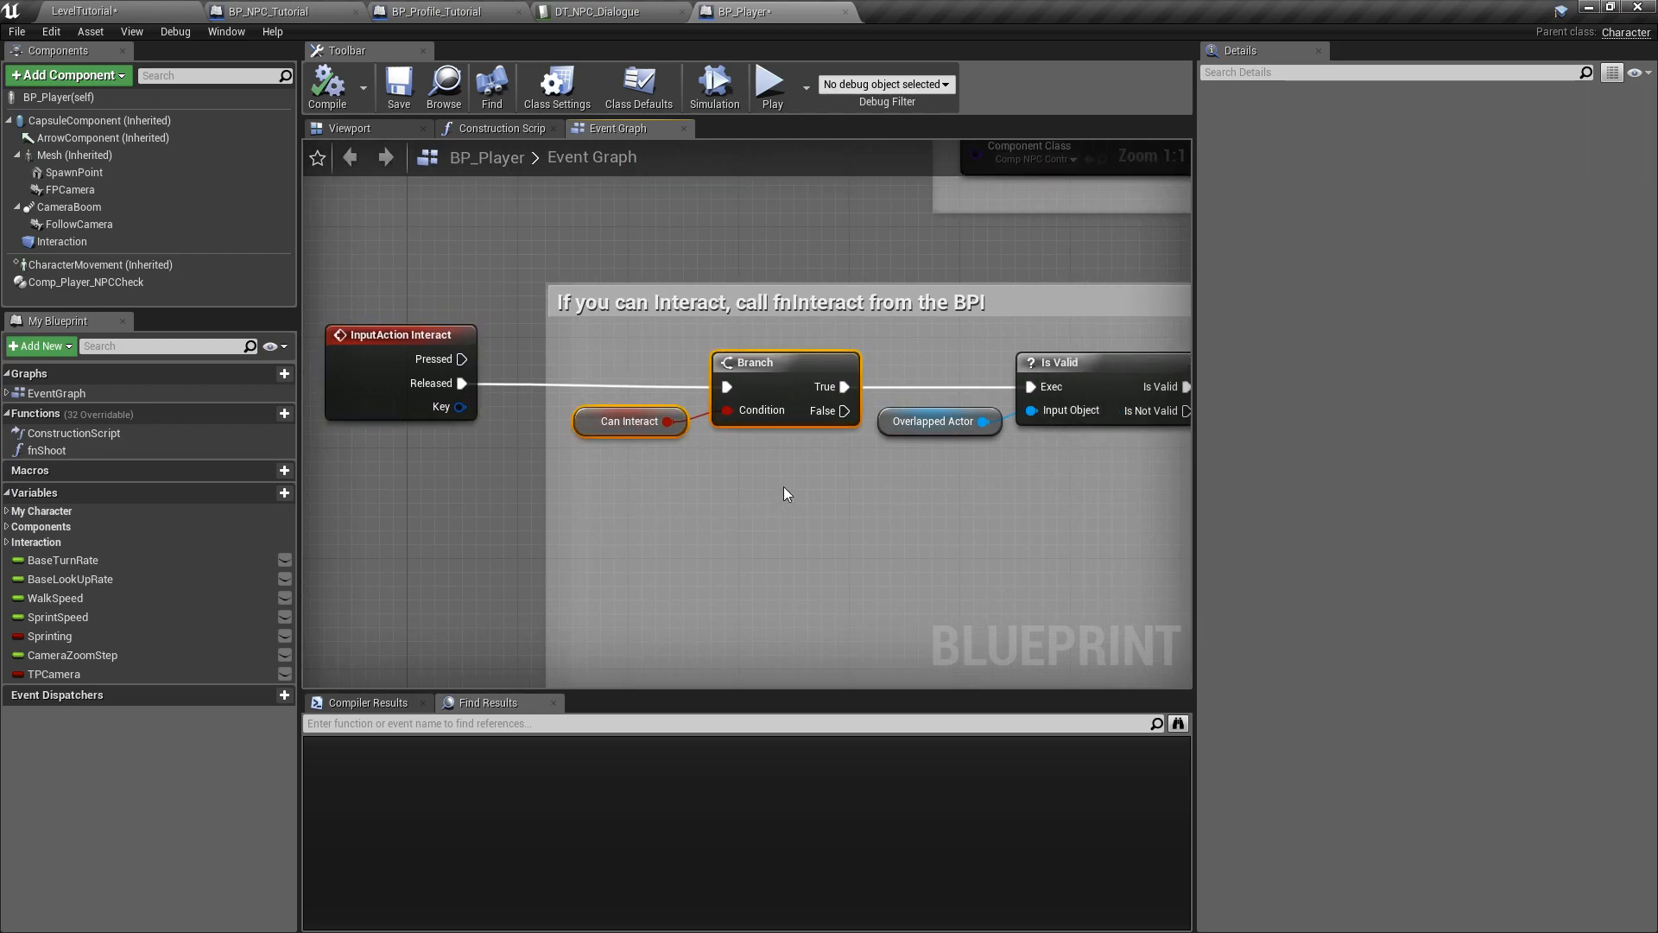
- Follow the interact chain through Is Valid and Sequence, and examine the Fn Interact call with its Overlapped Actor and Self inputs
right_click_drag(1021, 240, 318, 183)
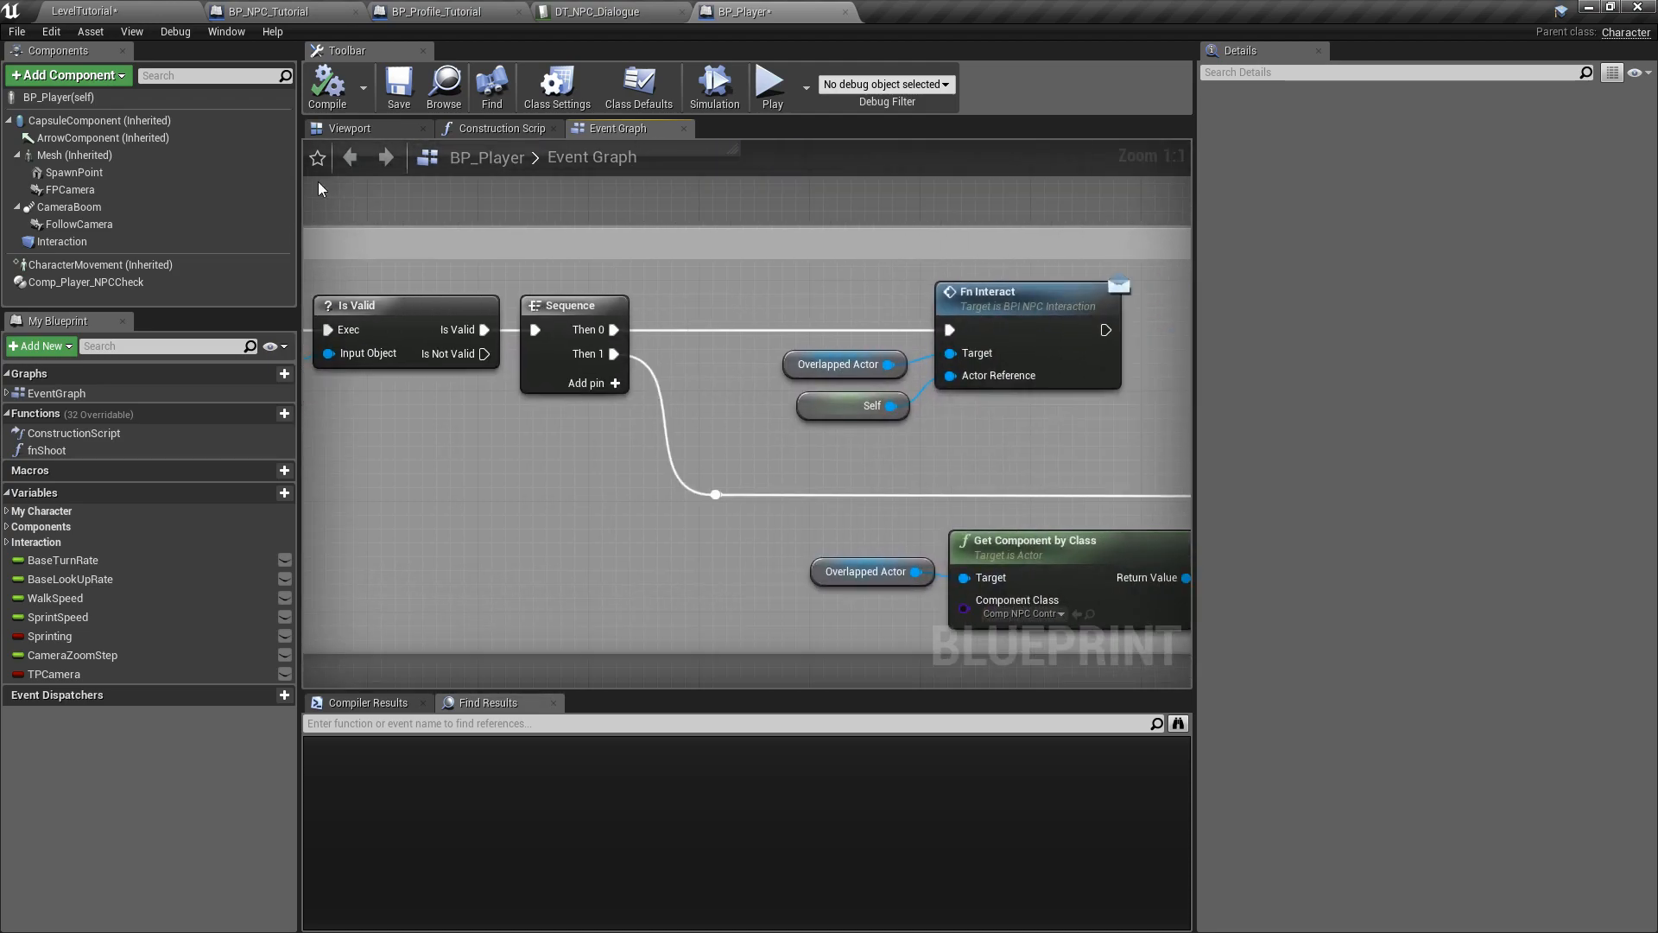
right_click_drag(847, 437, 562, 384)
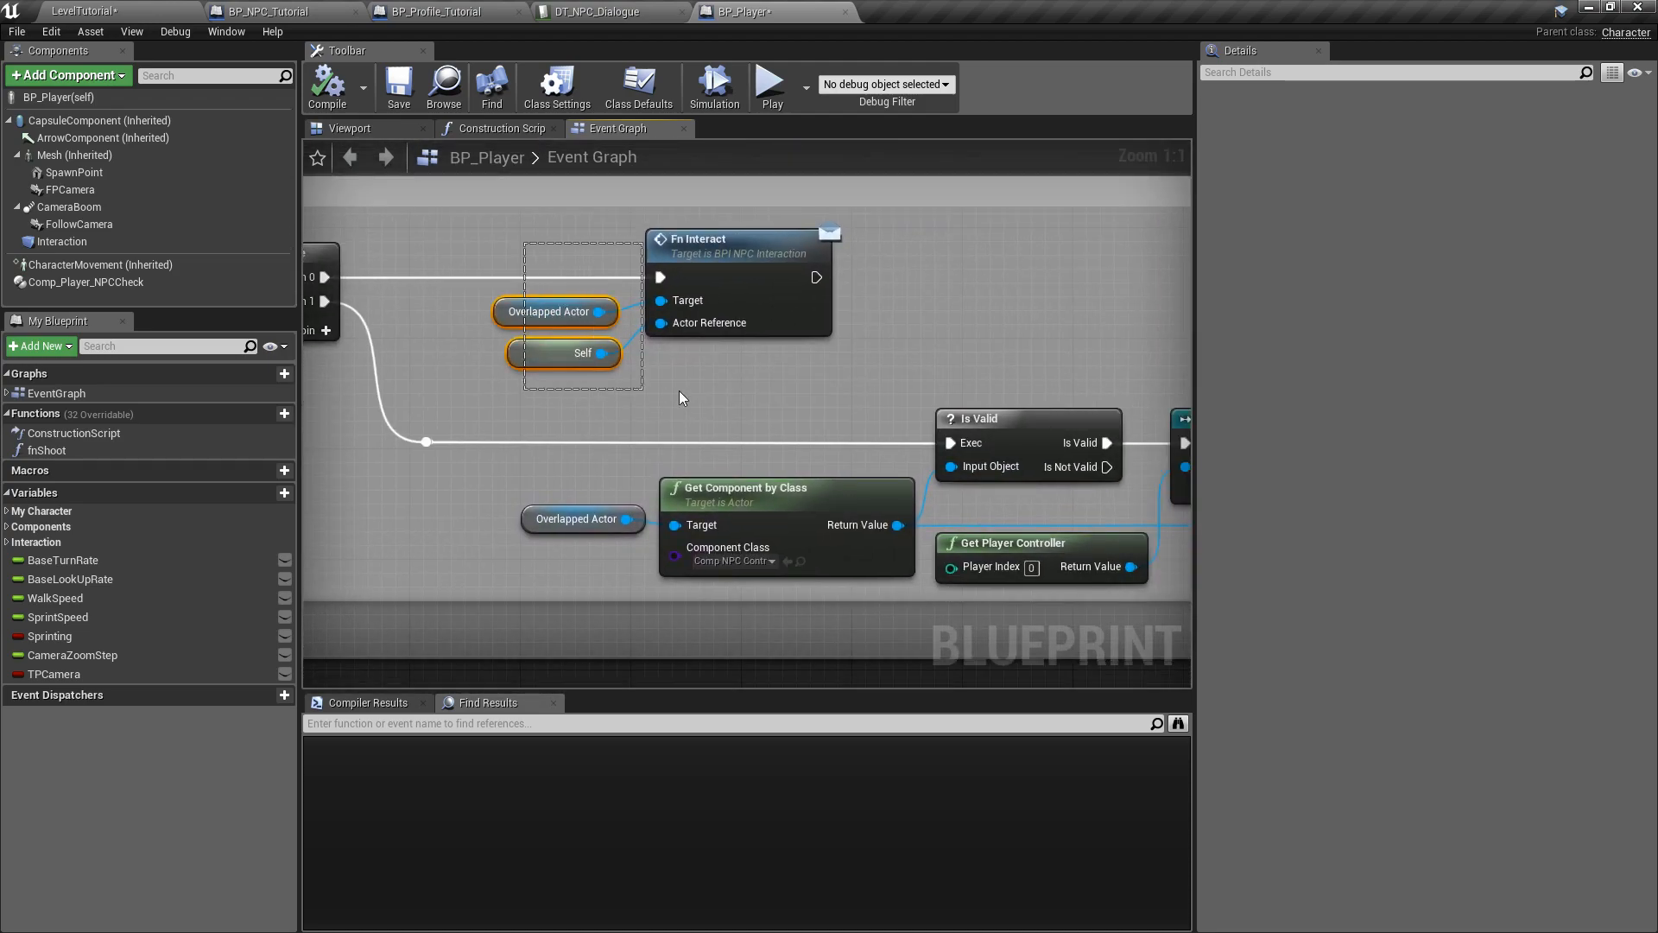
left_click_drag(679, 398, 680, 396)
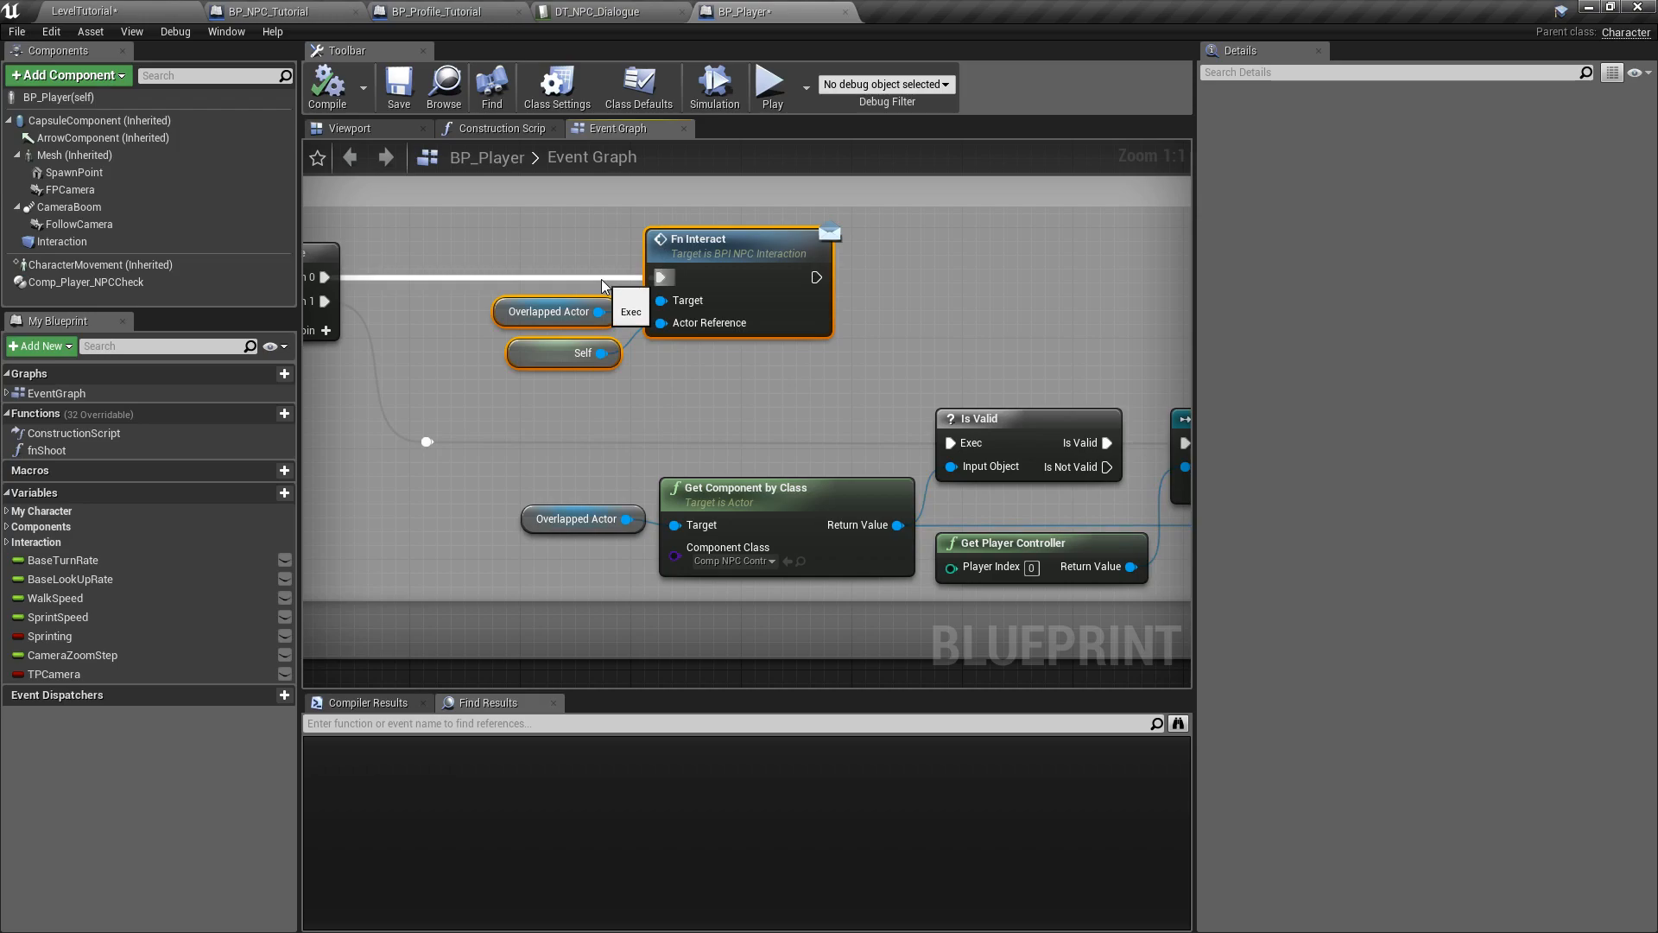
scroll(596, 345, "down", 2)
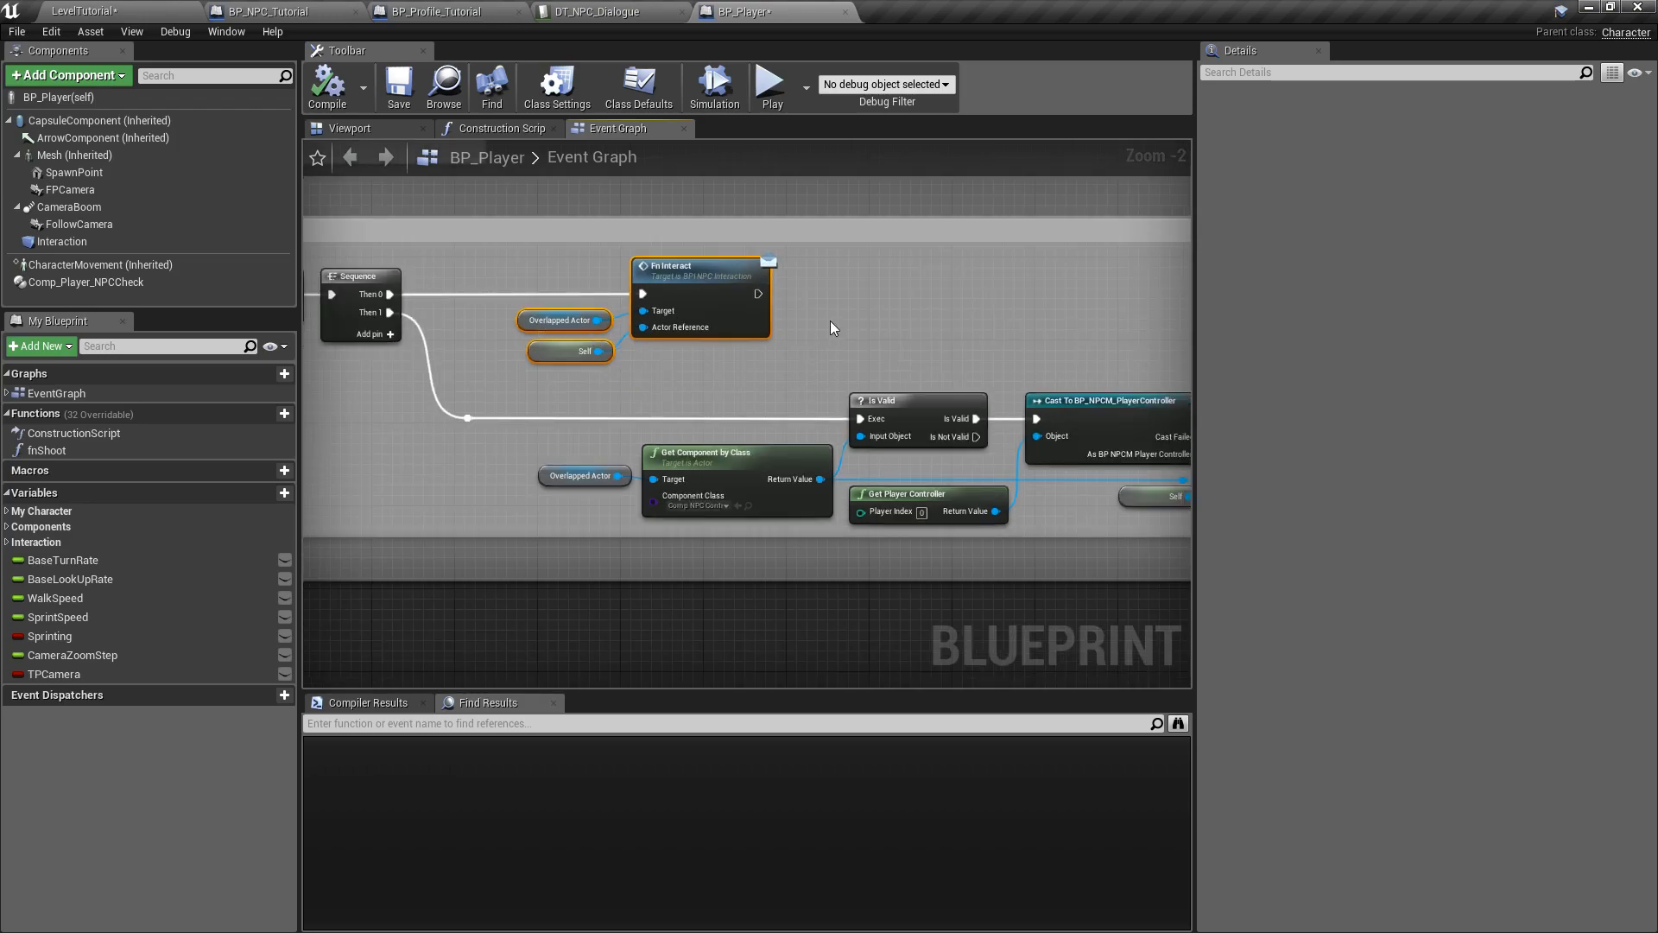
- Examine the NPC Controller path of the interact logic, from Get Component by Class through the player controller cast to Event Interact with NPC
right_click_drag(831, 328, 475, 256)
scroll(767, 411, "down", 3)
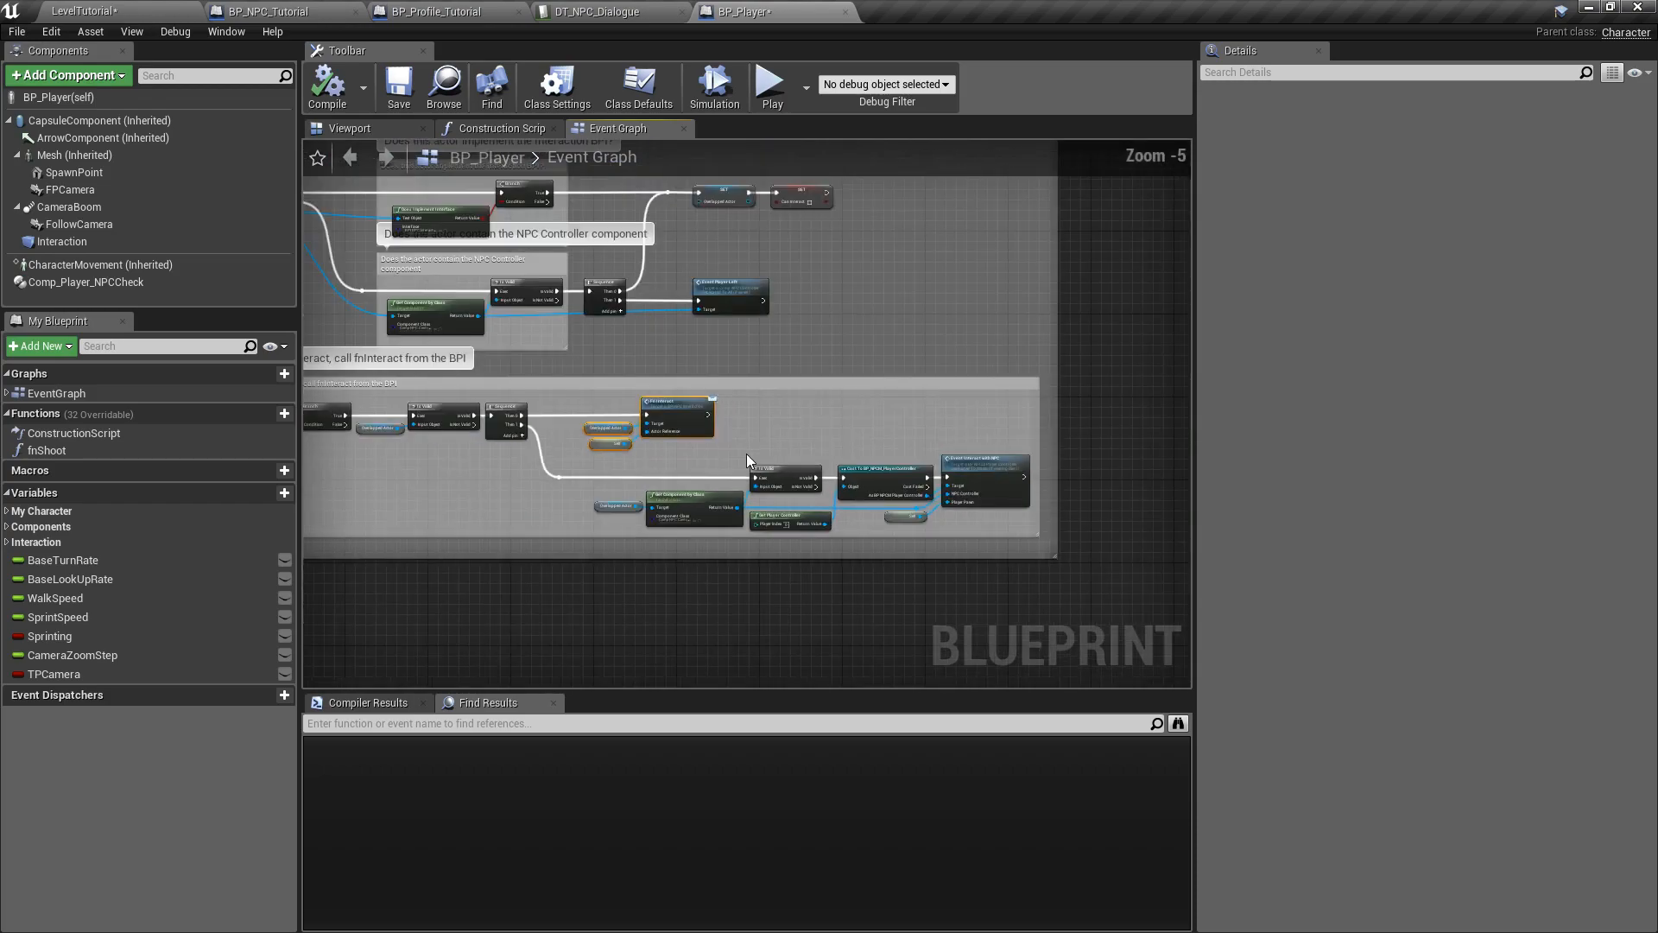
scroll(745, 449, "down", 2)
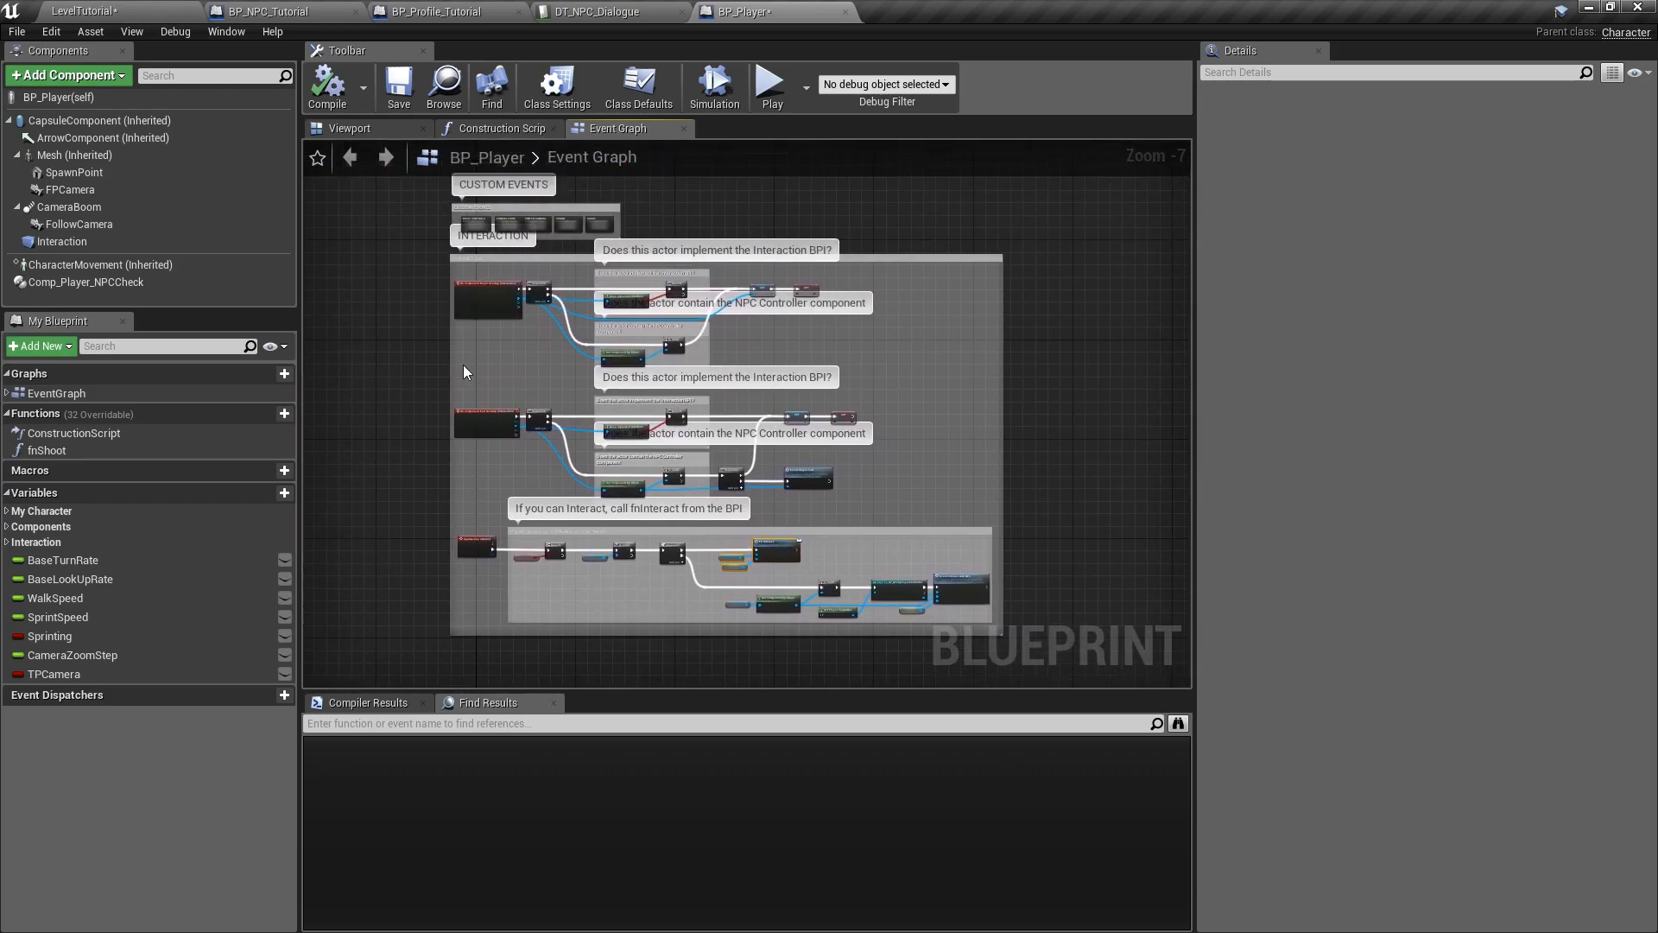
left_click_drag(416, 252, 884, 506)
scroll(885, 506, "up", 4)
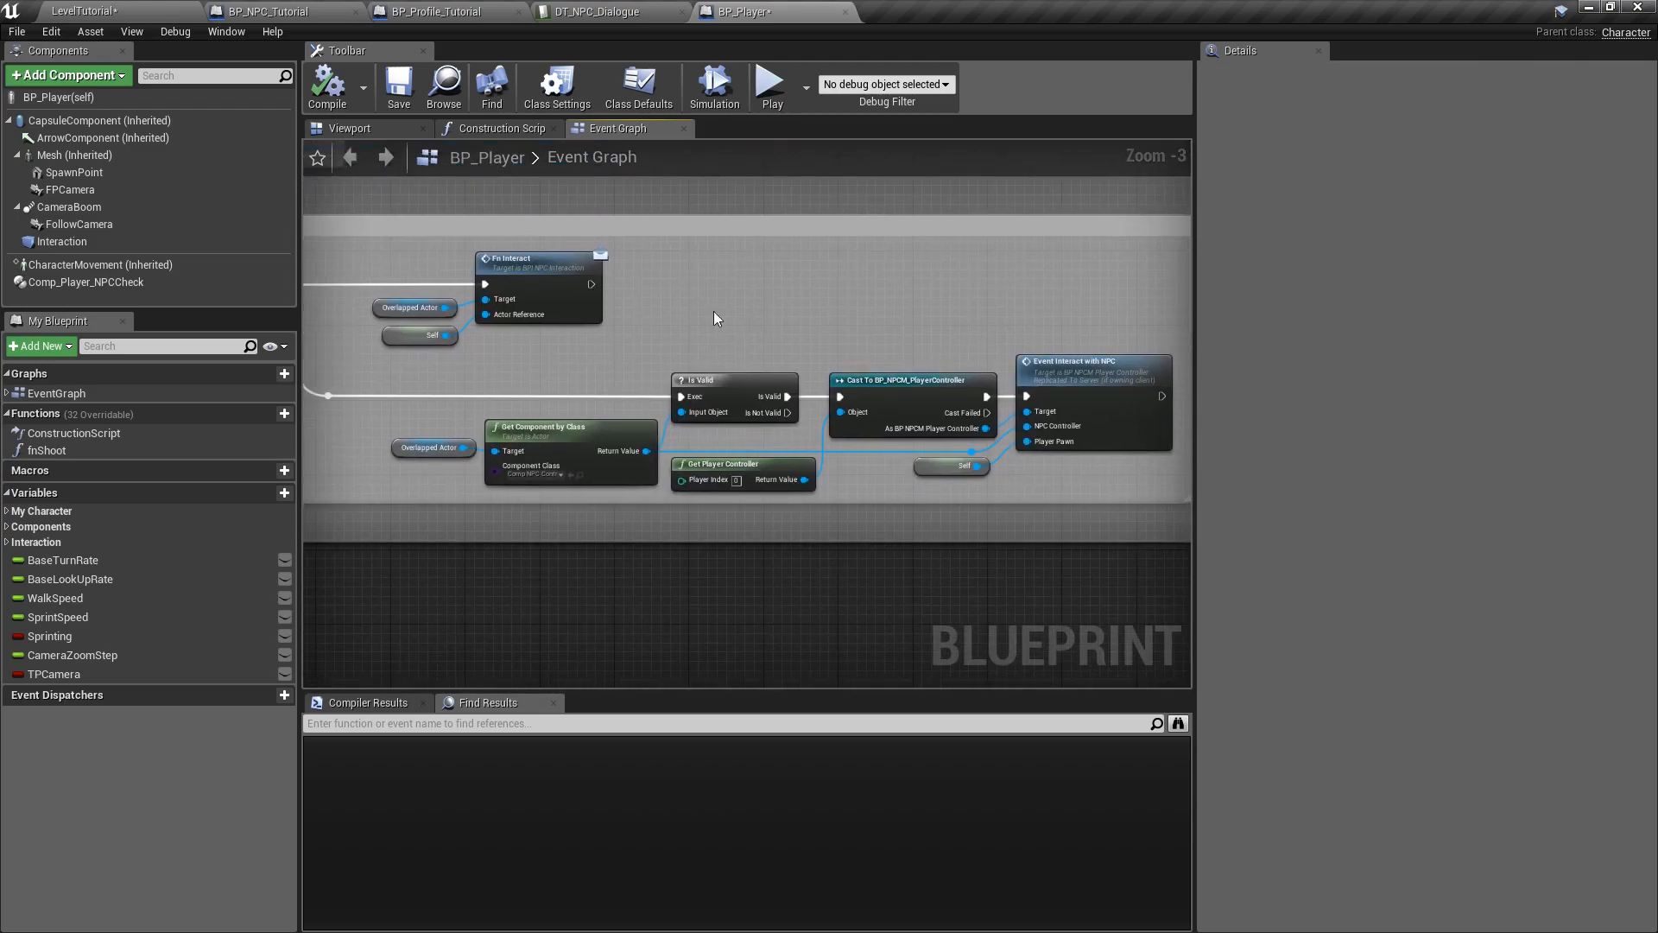
right_click_drag(853, 331, 666, 273)
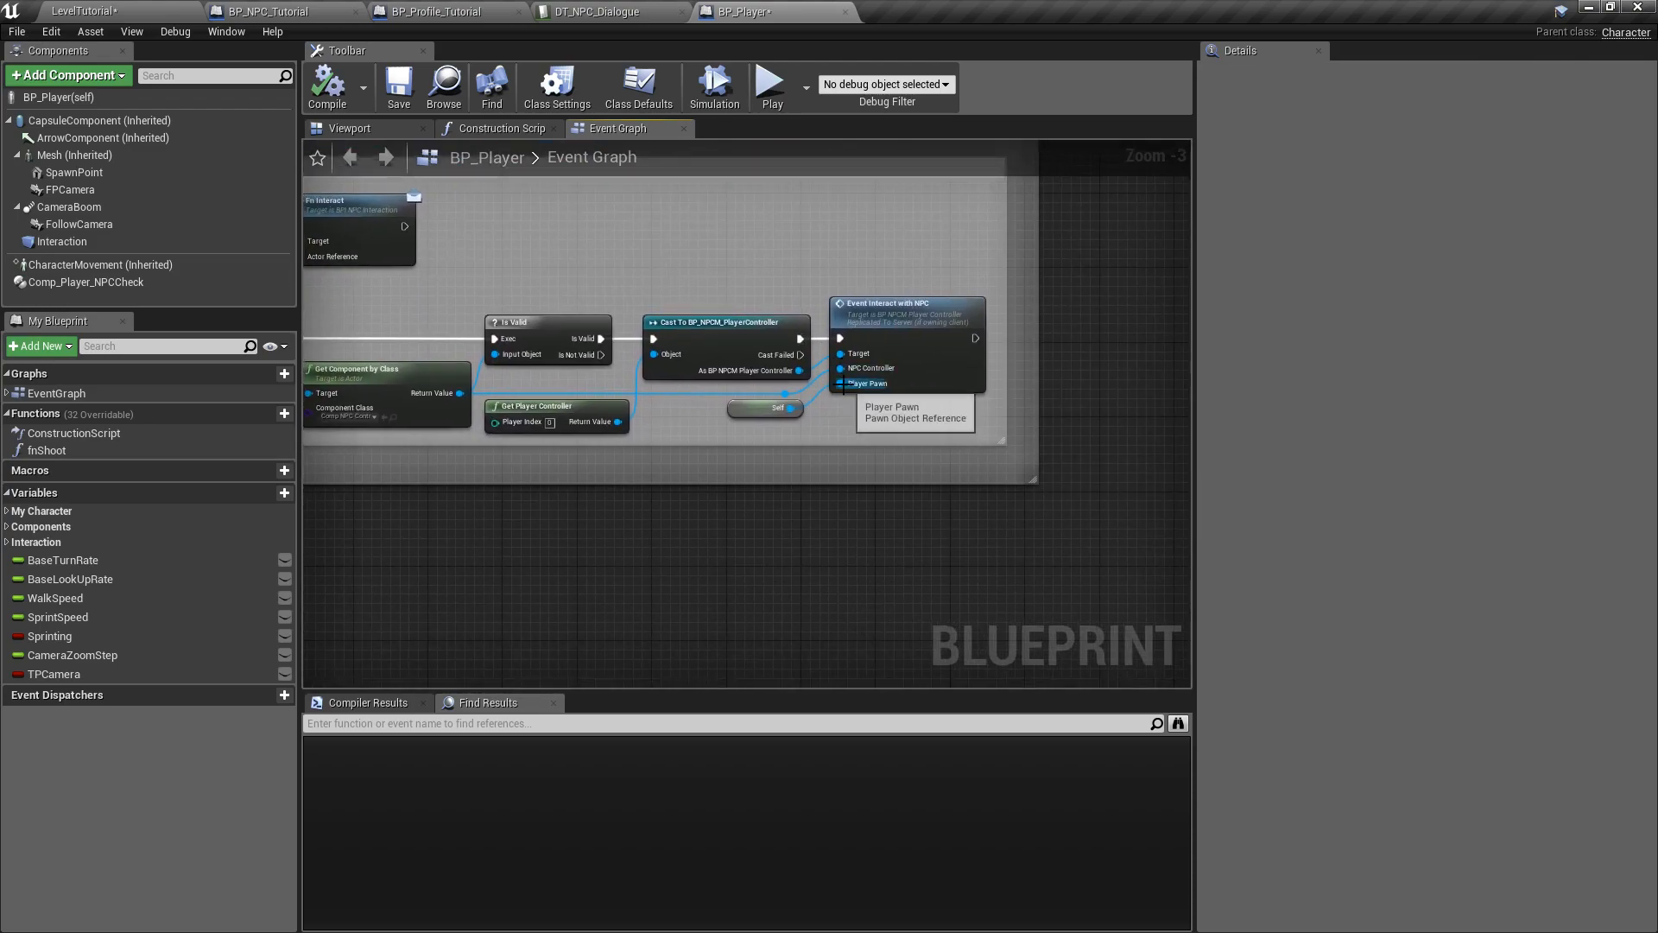
left_click_drag(817, 289, 946, 422)
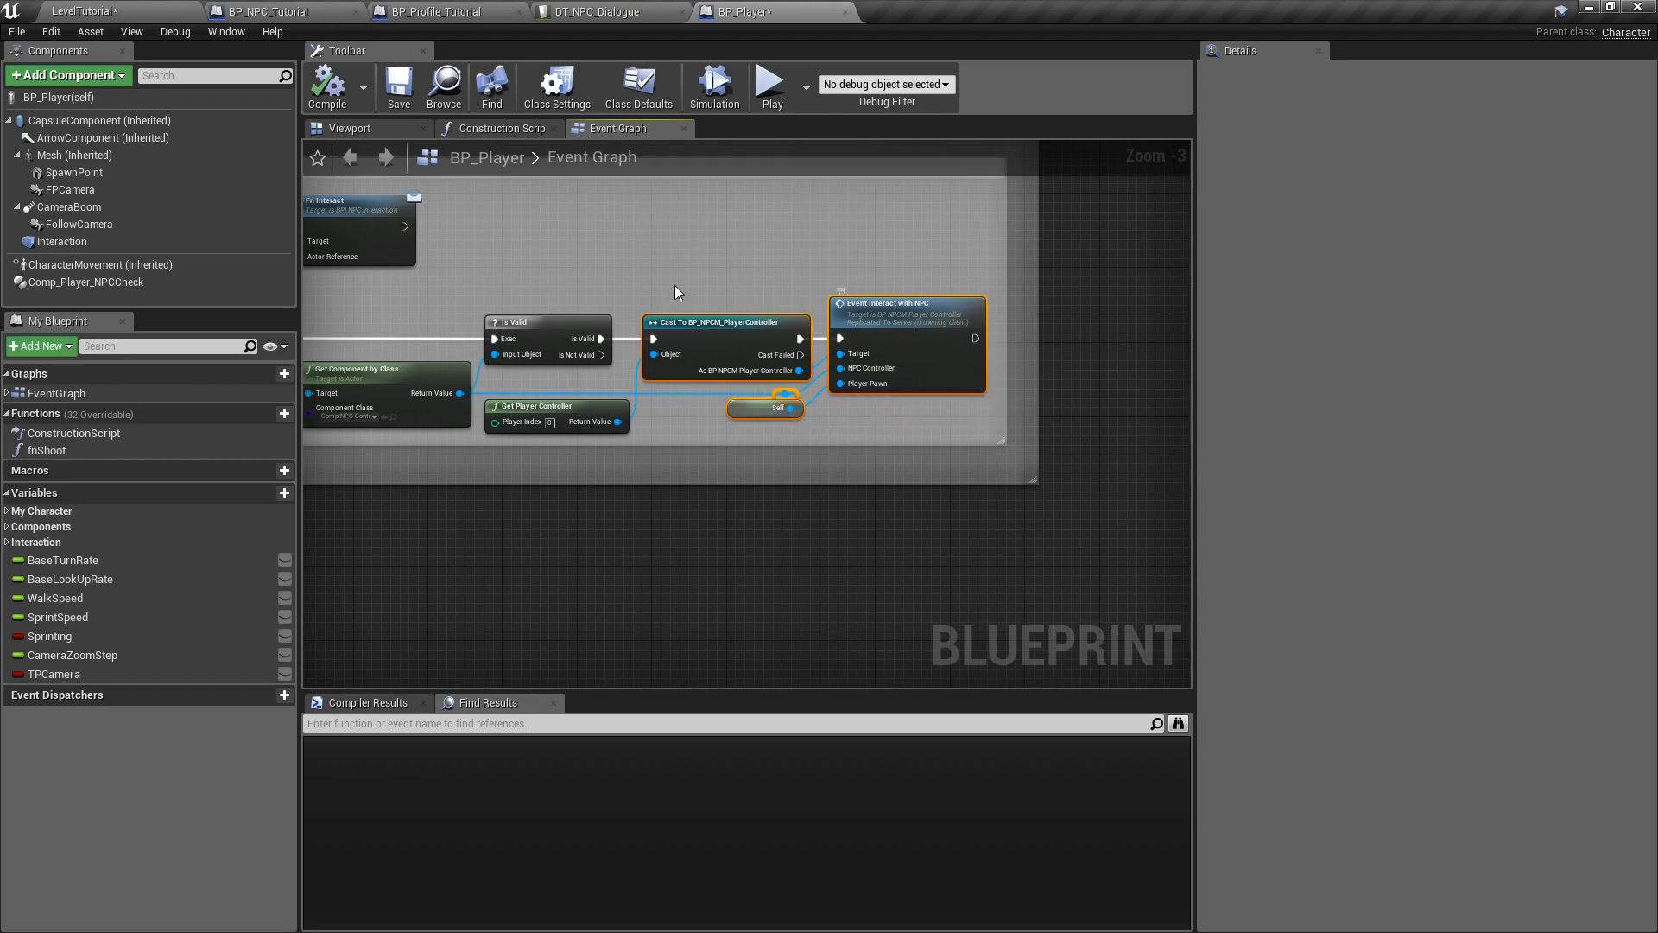
right_click_drag(634, 270, 846, 231)
left_click_drag(459, 271, 1095, 398)
left_click(760, 211)
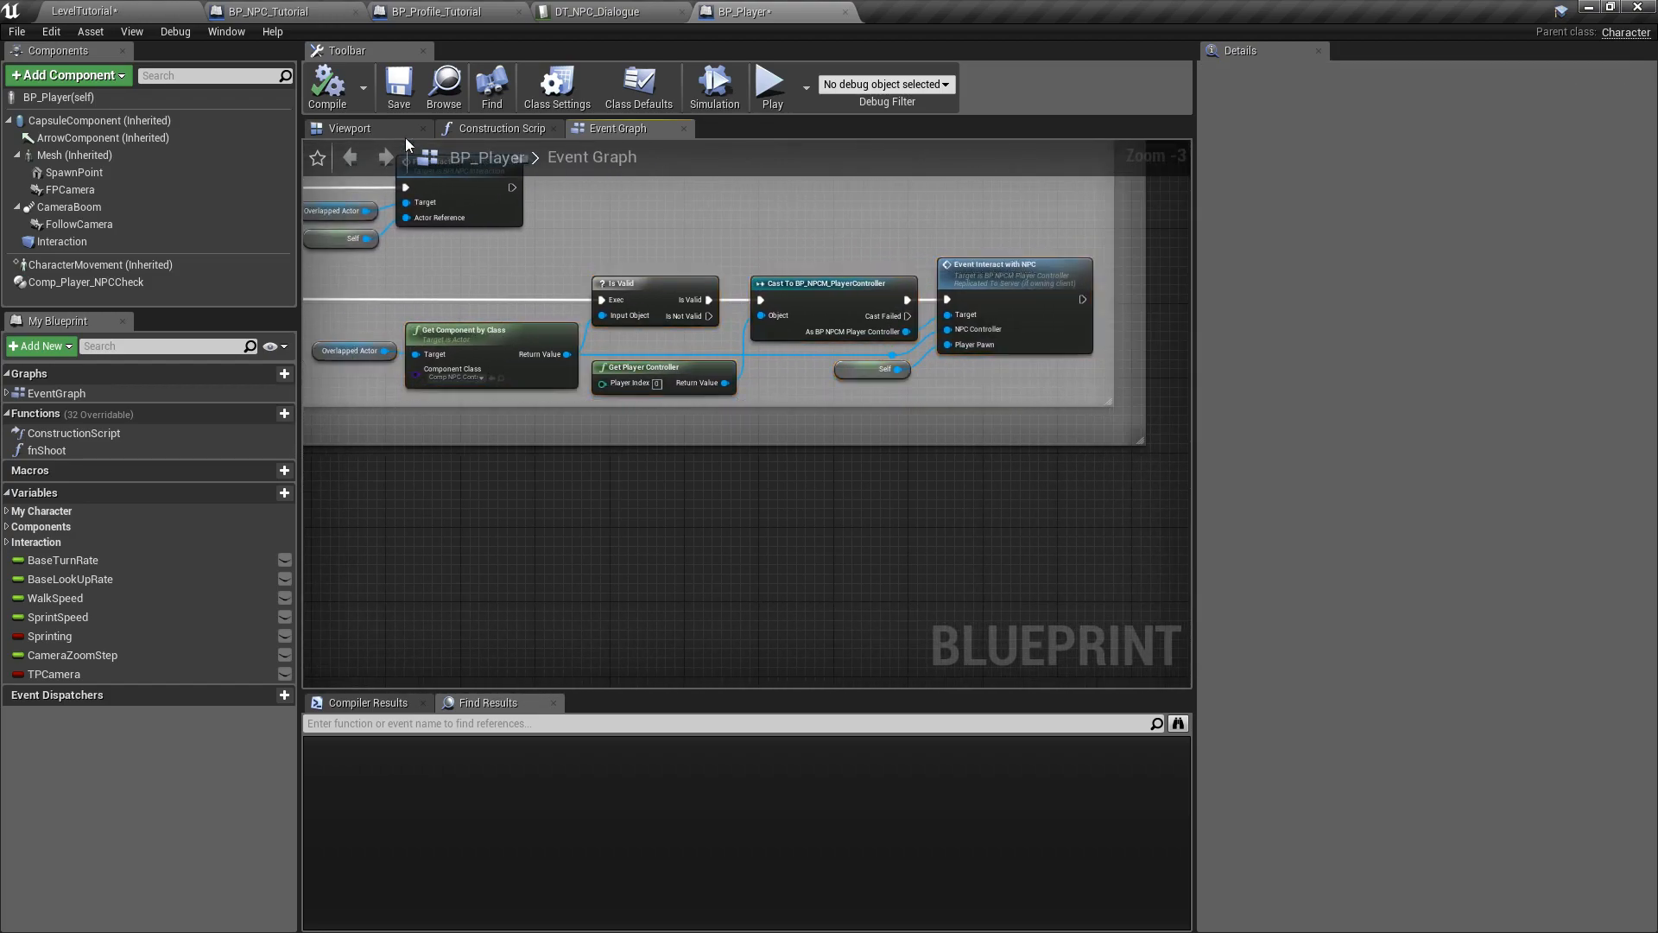
- Return to the LevelTutorial level and save all modified assets
left_click(190, 8)
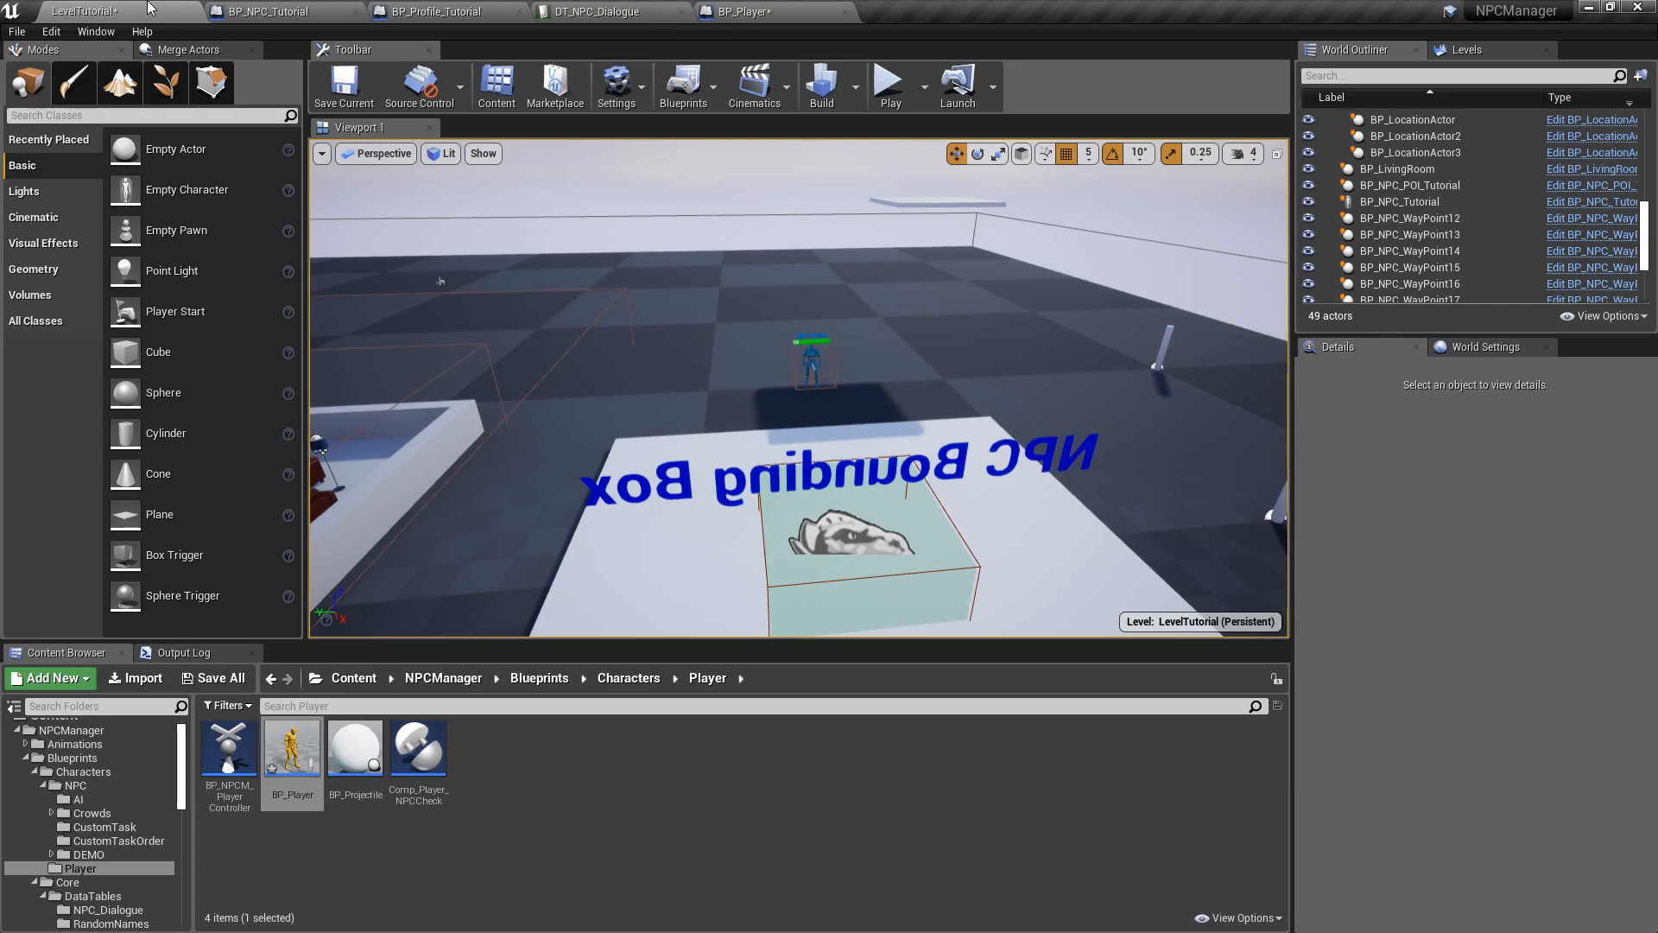
left_click(213, 678)
left_click(958, 635)
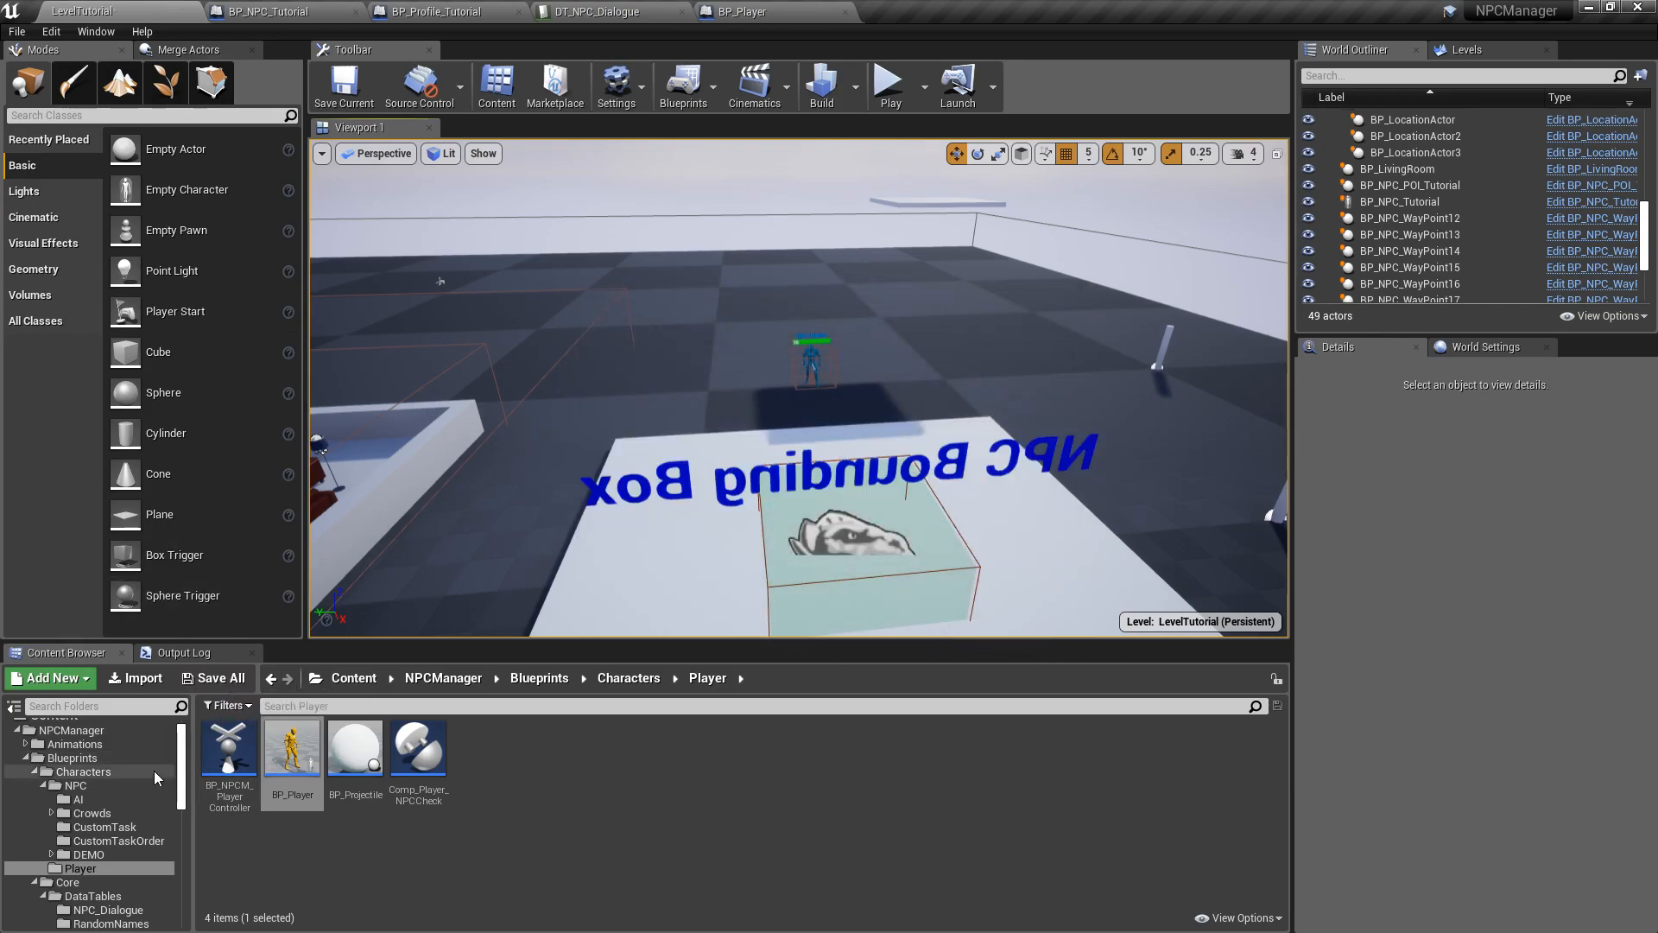
- Open Comp_NPC_Controller from the Characters/NPC folder and enter the PLAYER INTERACTION collapsed graph in its Event Graph
left_click(112, 784)
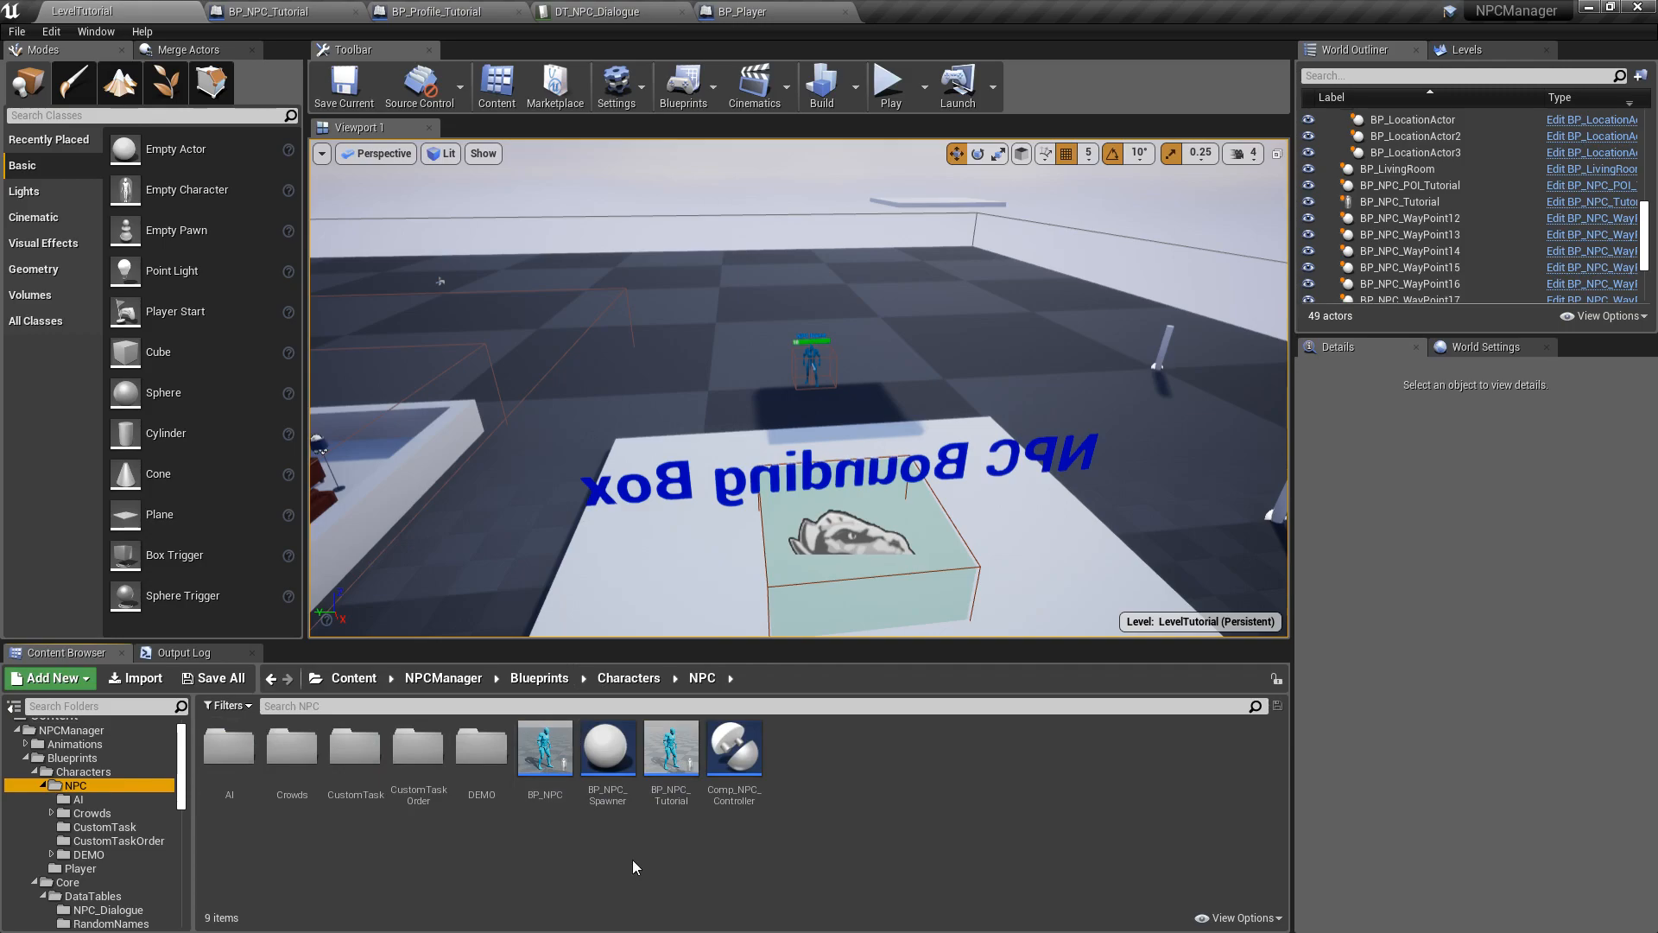
double_click(746, 764)
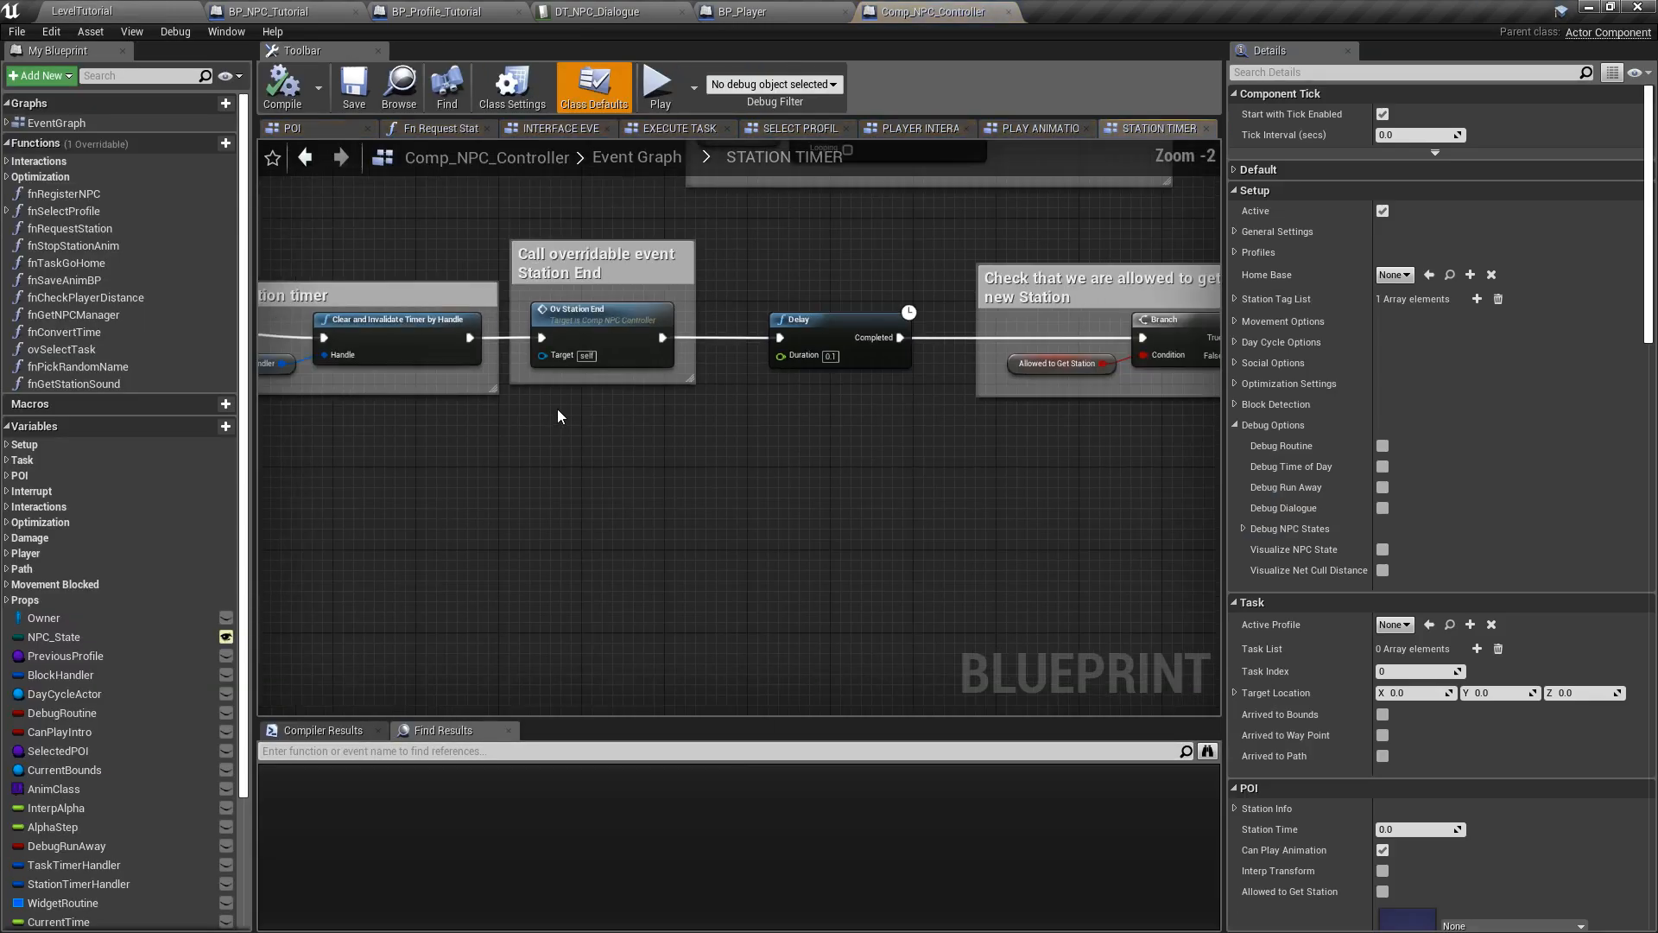
double_click(57, 123)
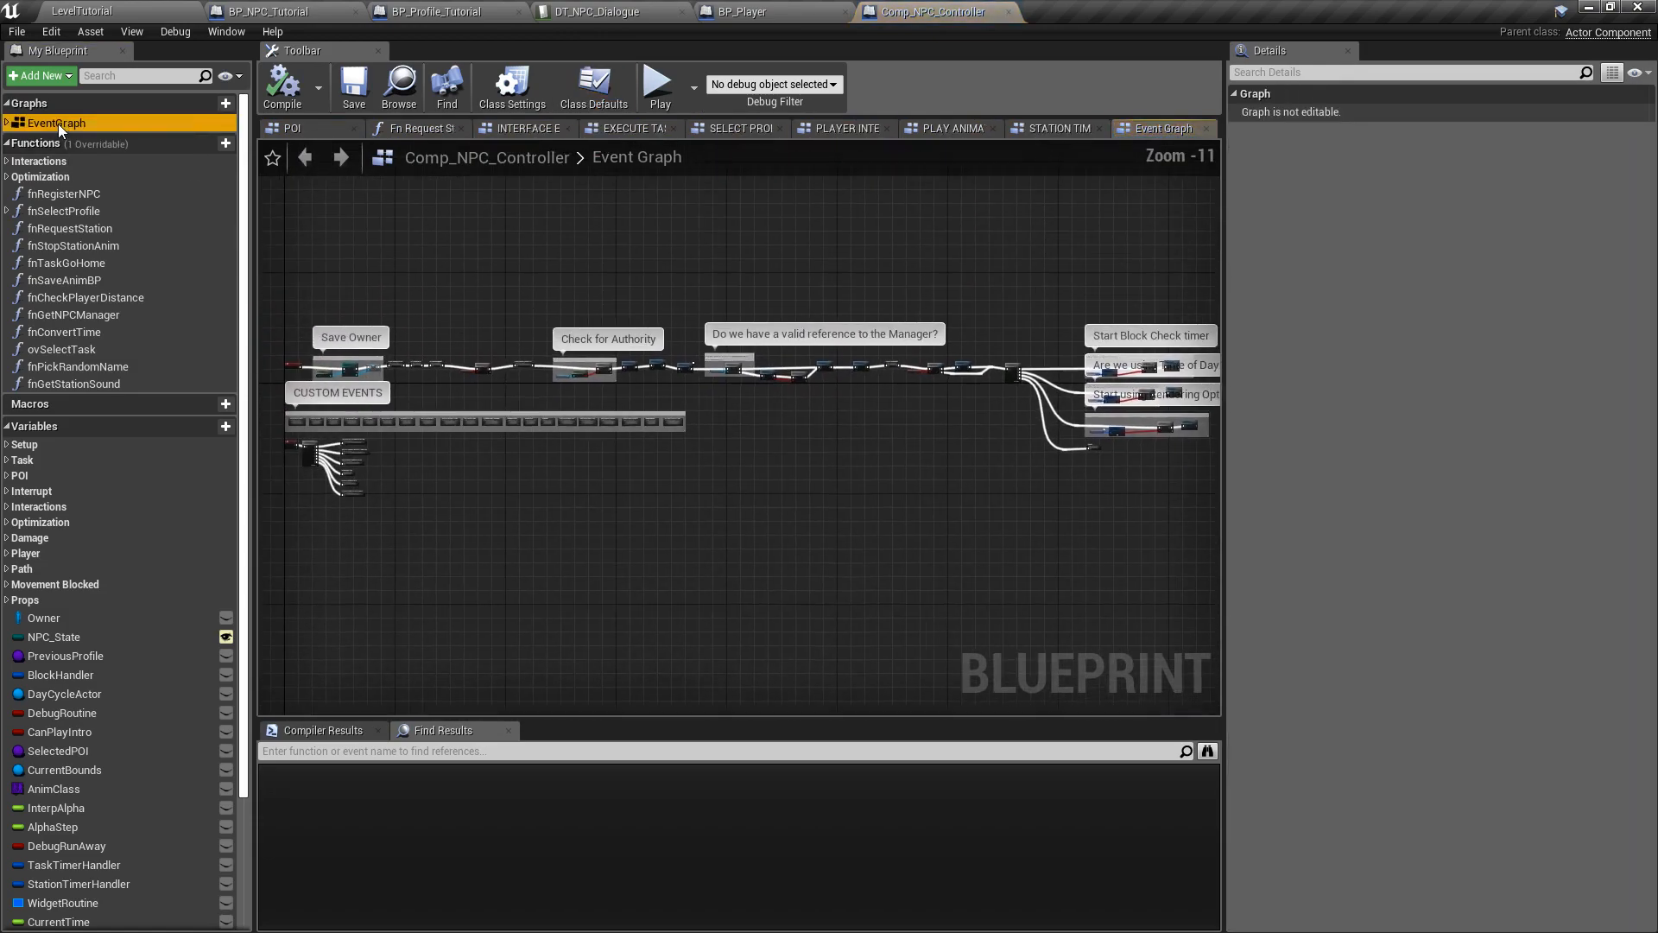
scroll(558, 467, "up", 8)
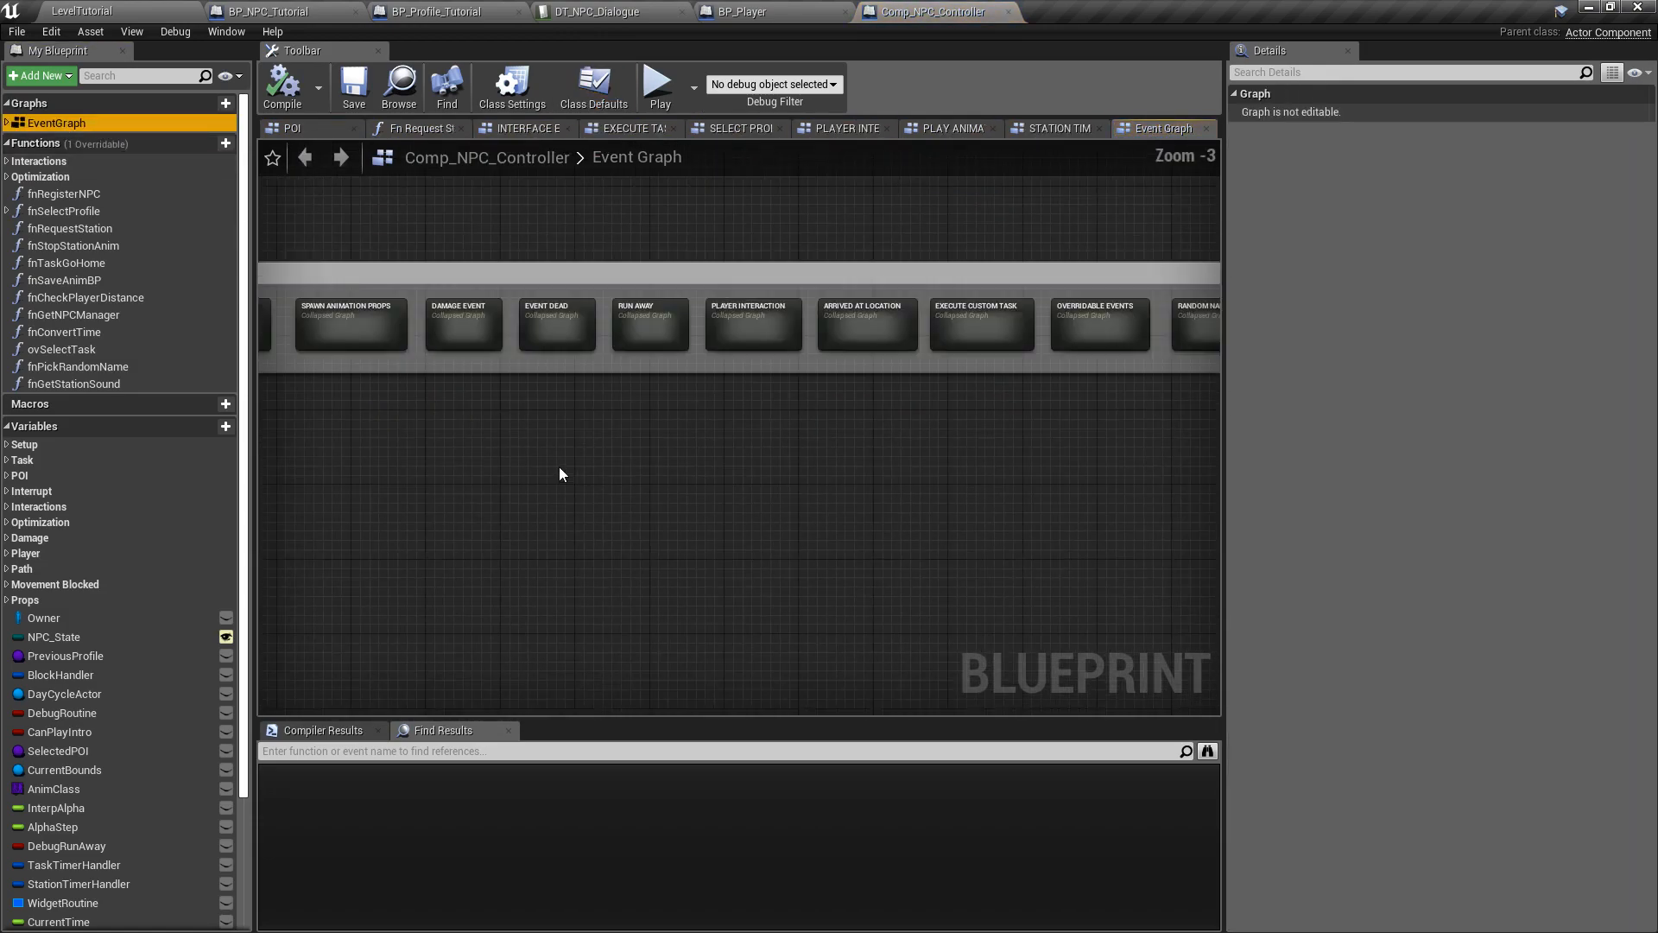
right_click_drag(795, 361, 724, 392)
scroll(692, 341, "up", 2)
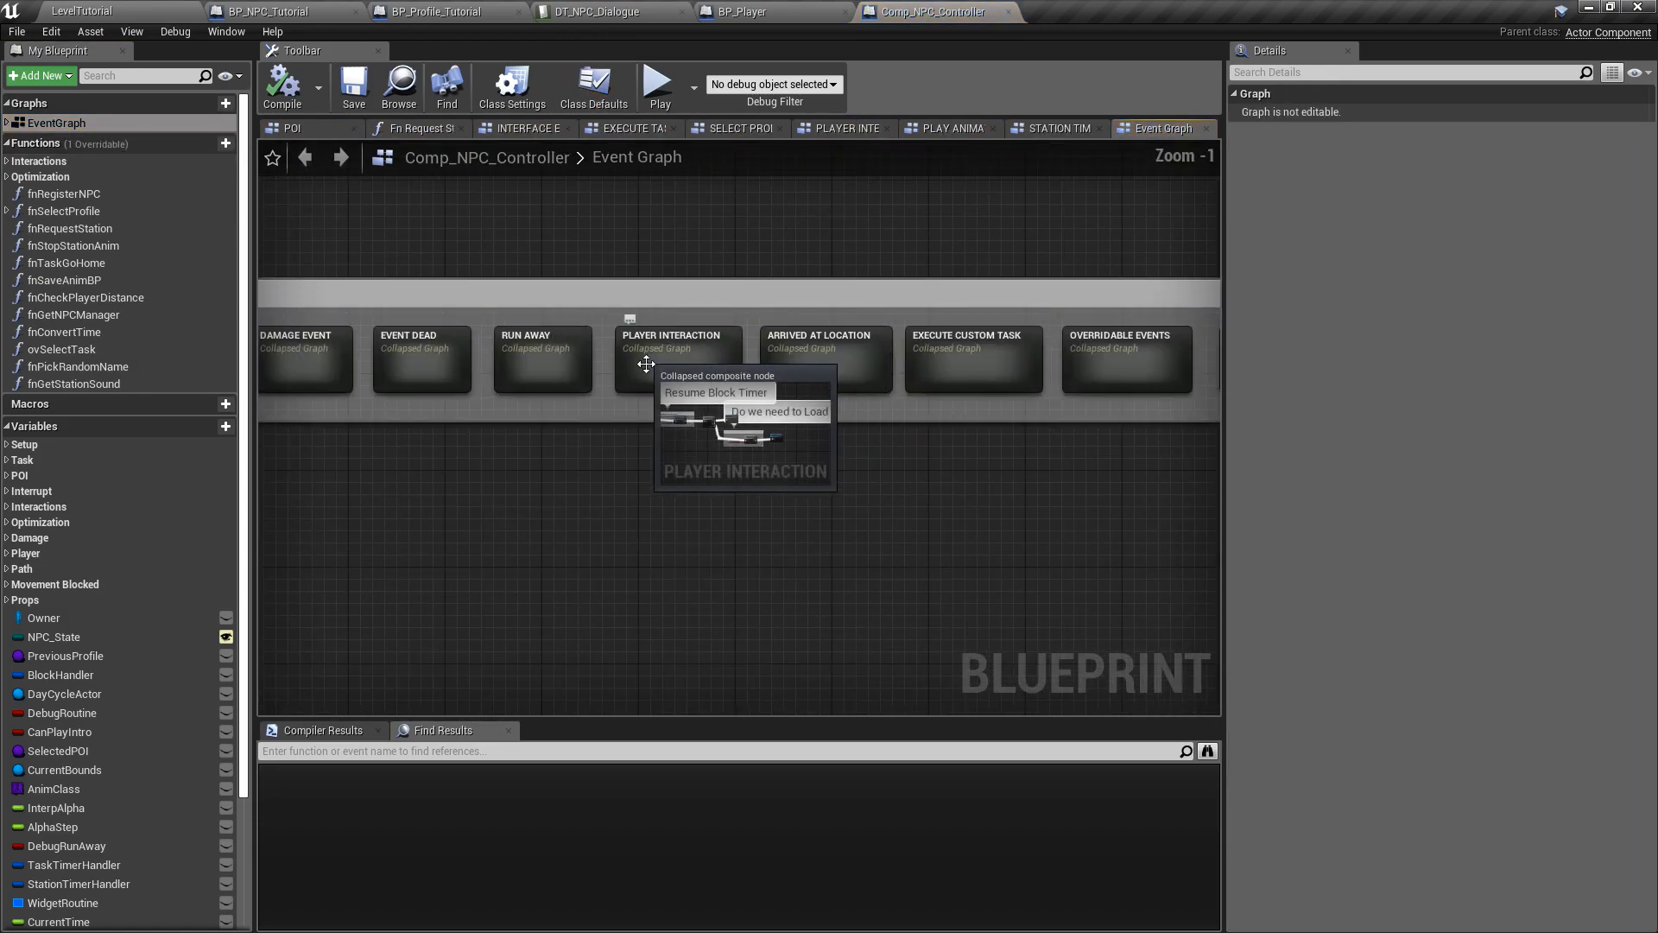
double_click(696, 346)
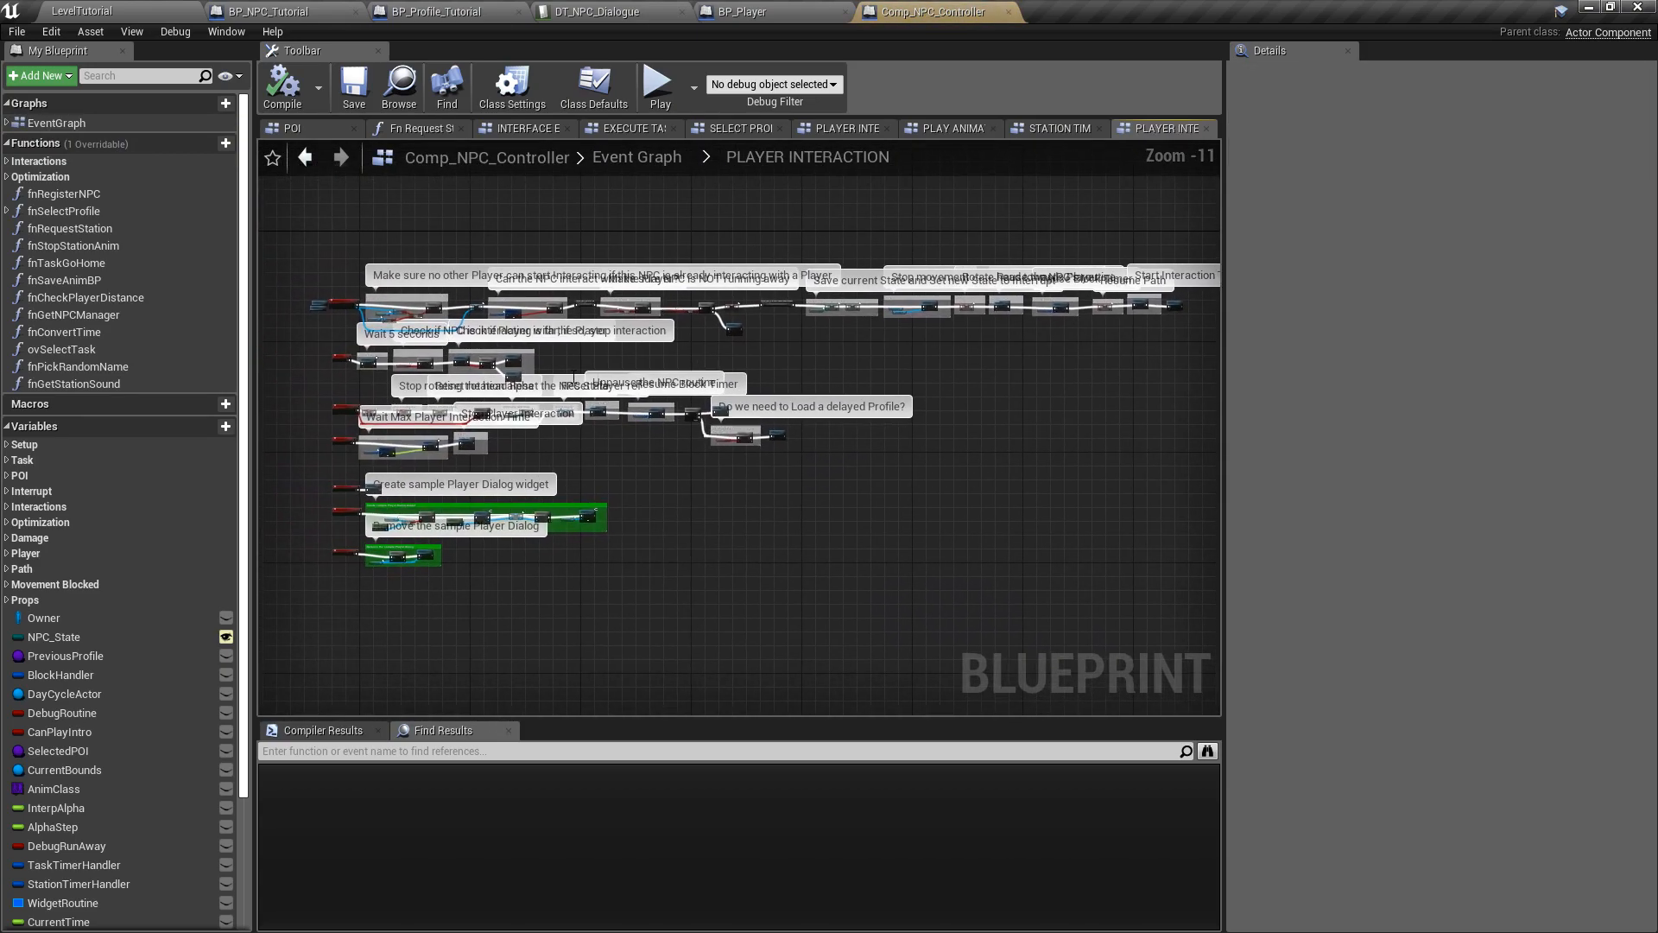
- Examine the EventServerInteractWithPlayer event and its check that no other player is already interacting with the NPC
scroll(334, 276, "up", 8)
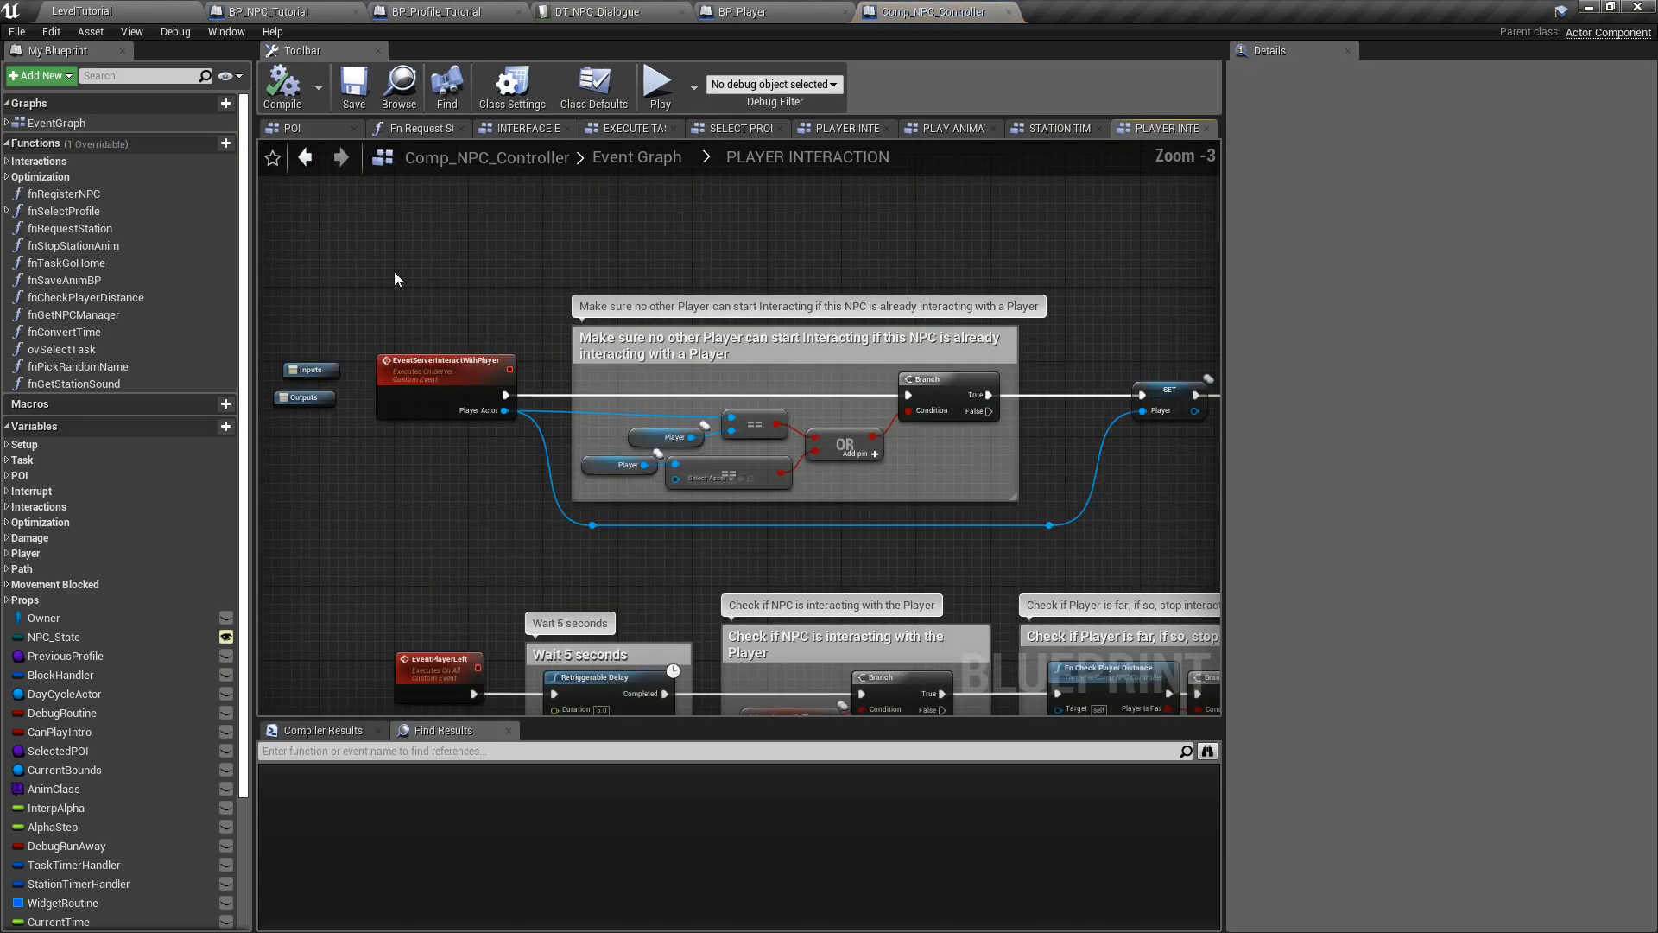
left_click_drag(542, 381, 1103, 519)
left_click(577, 474)
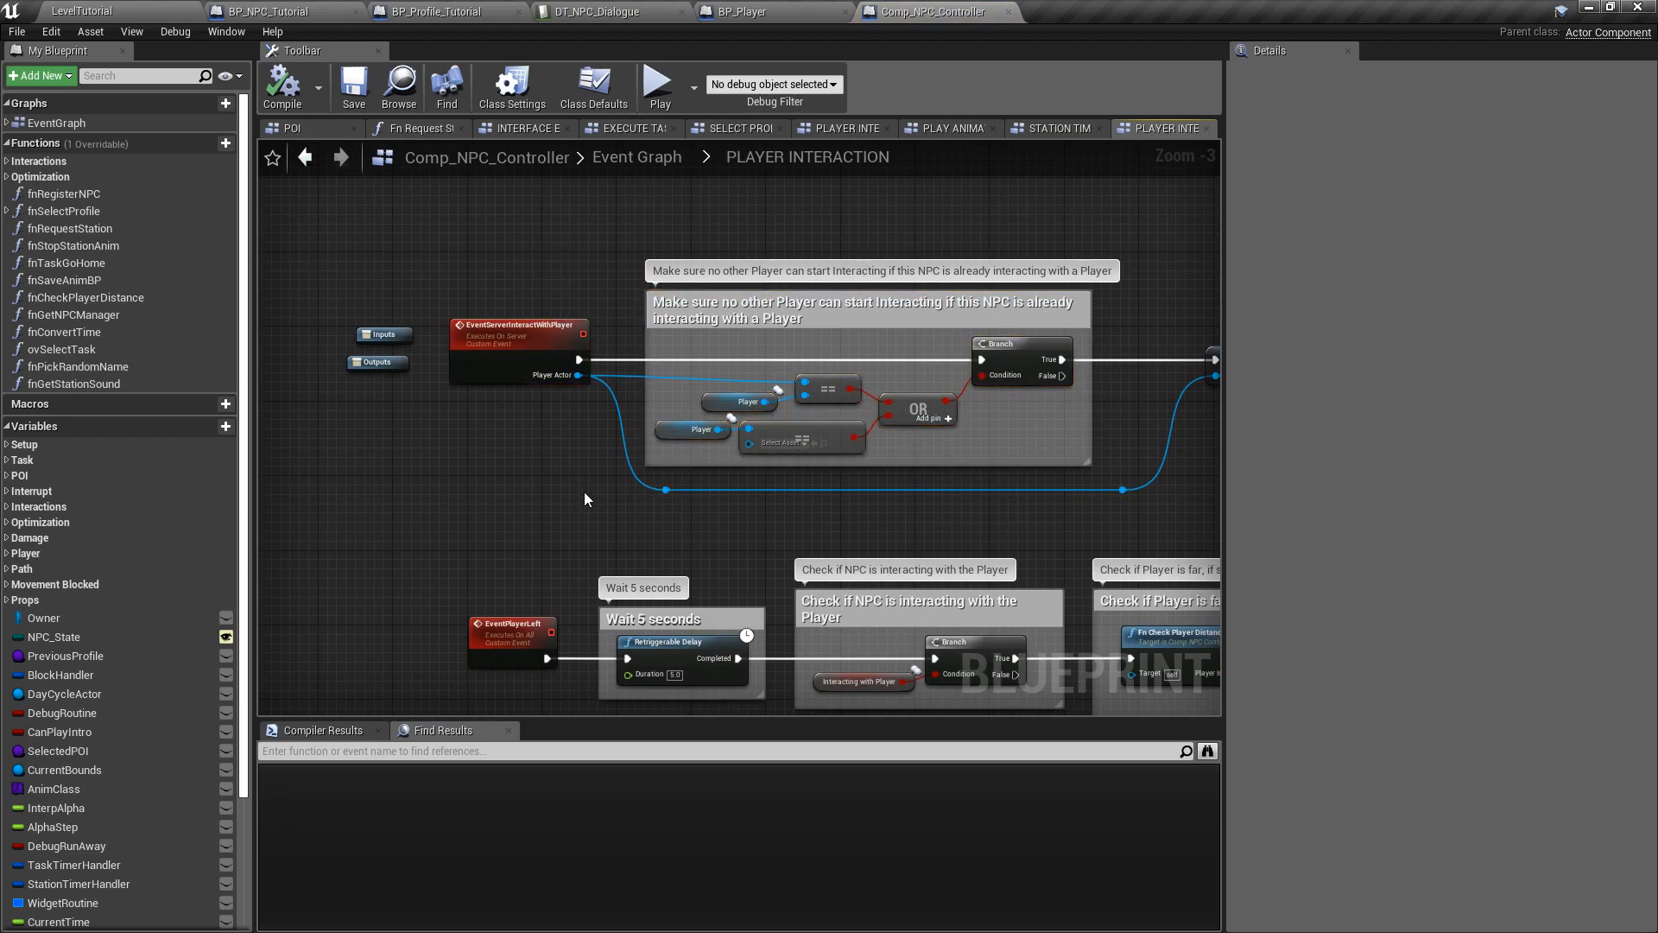
scroll(585, 494, "up", 3)
scroll(585, 494, "down", 4)
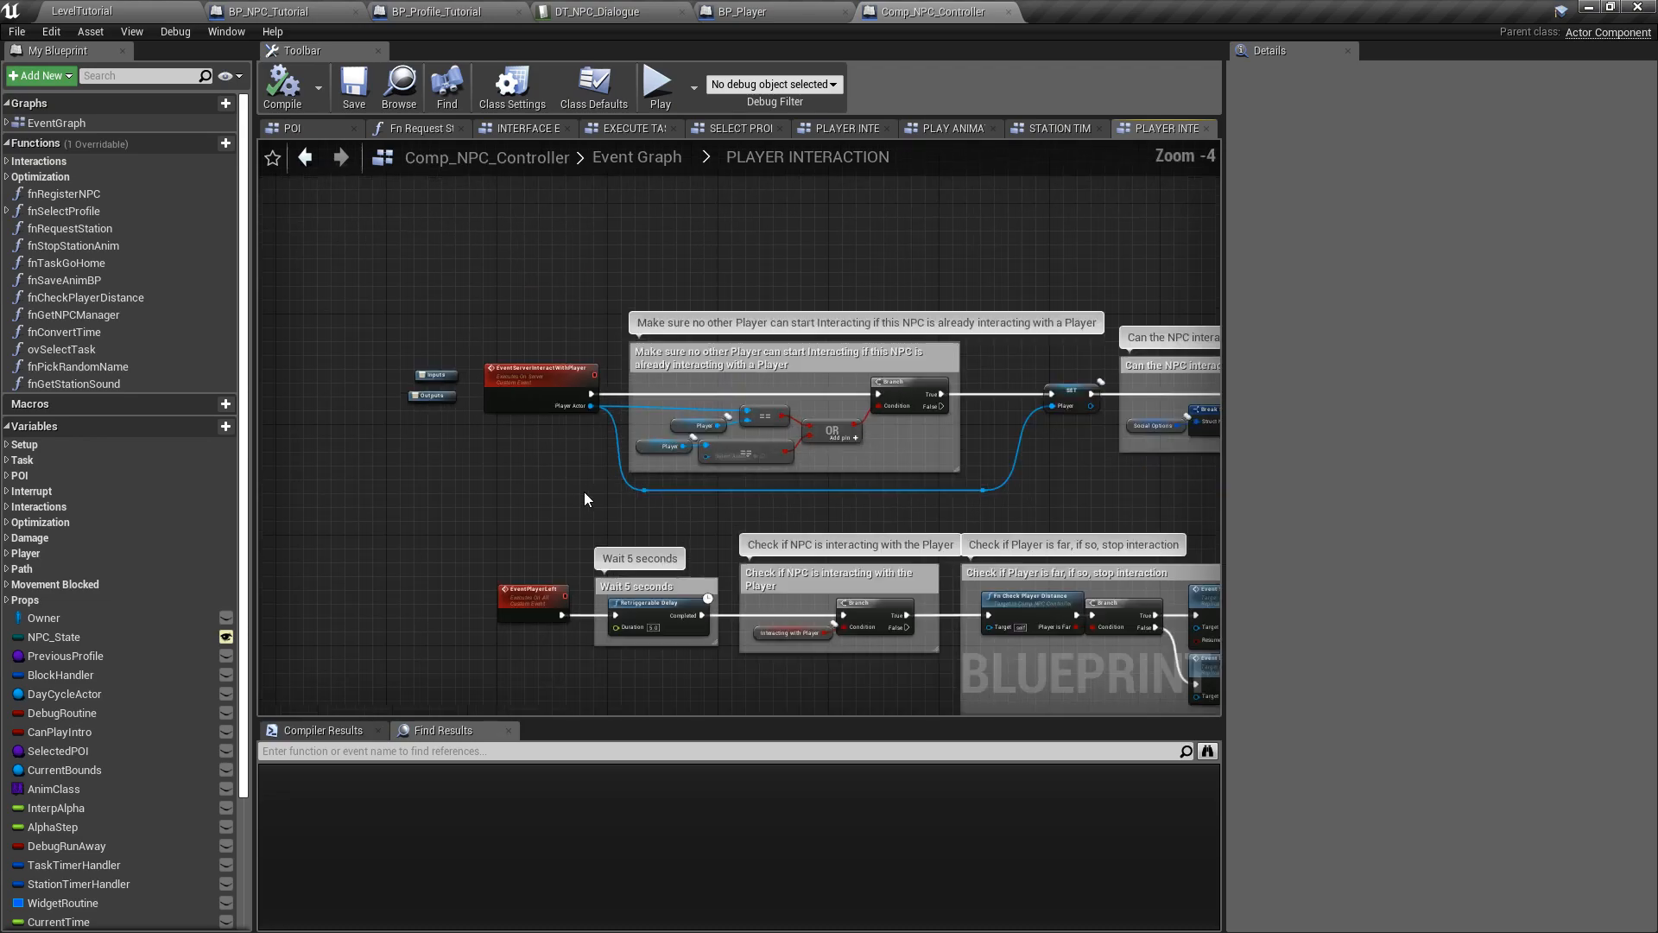
- Follow the server interaction chain to its final Ov Started Player Interaction call and go to that event's definition
right_click_drag(1084, 504, 159, 586)
right_click_drag(1022, 371, 303, 287)
right_click_drag(988, 523, 666, 477)
scroll(872, 462, "up", 3)
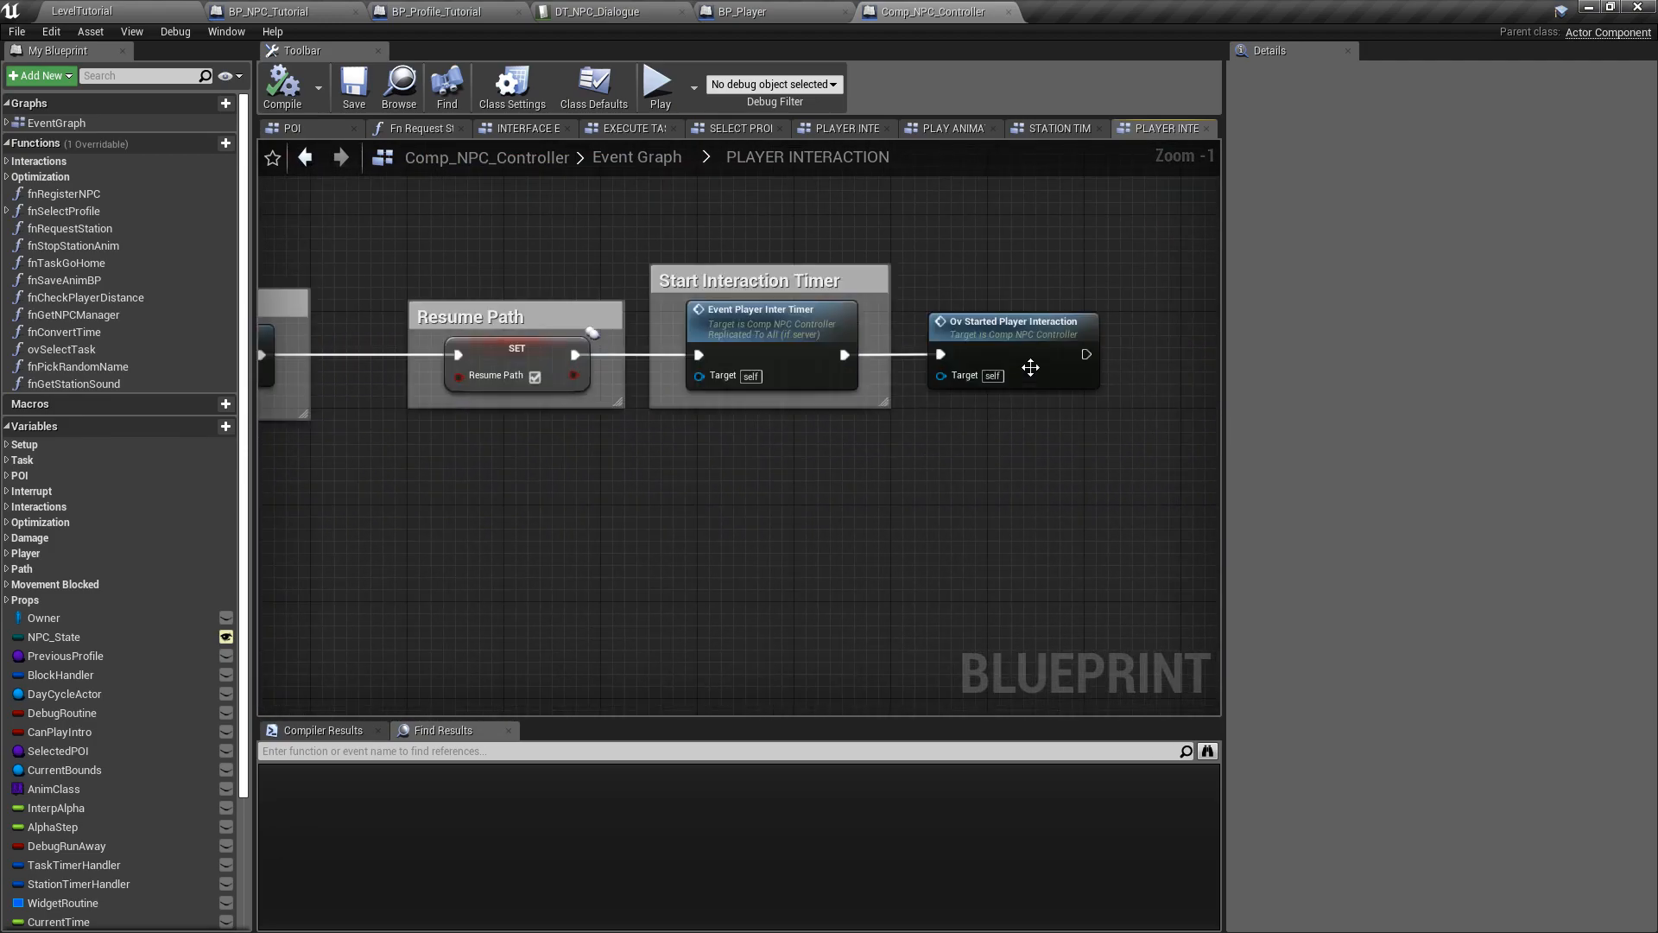
left_click_drag(1080, 225, 993, 530)
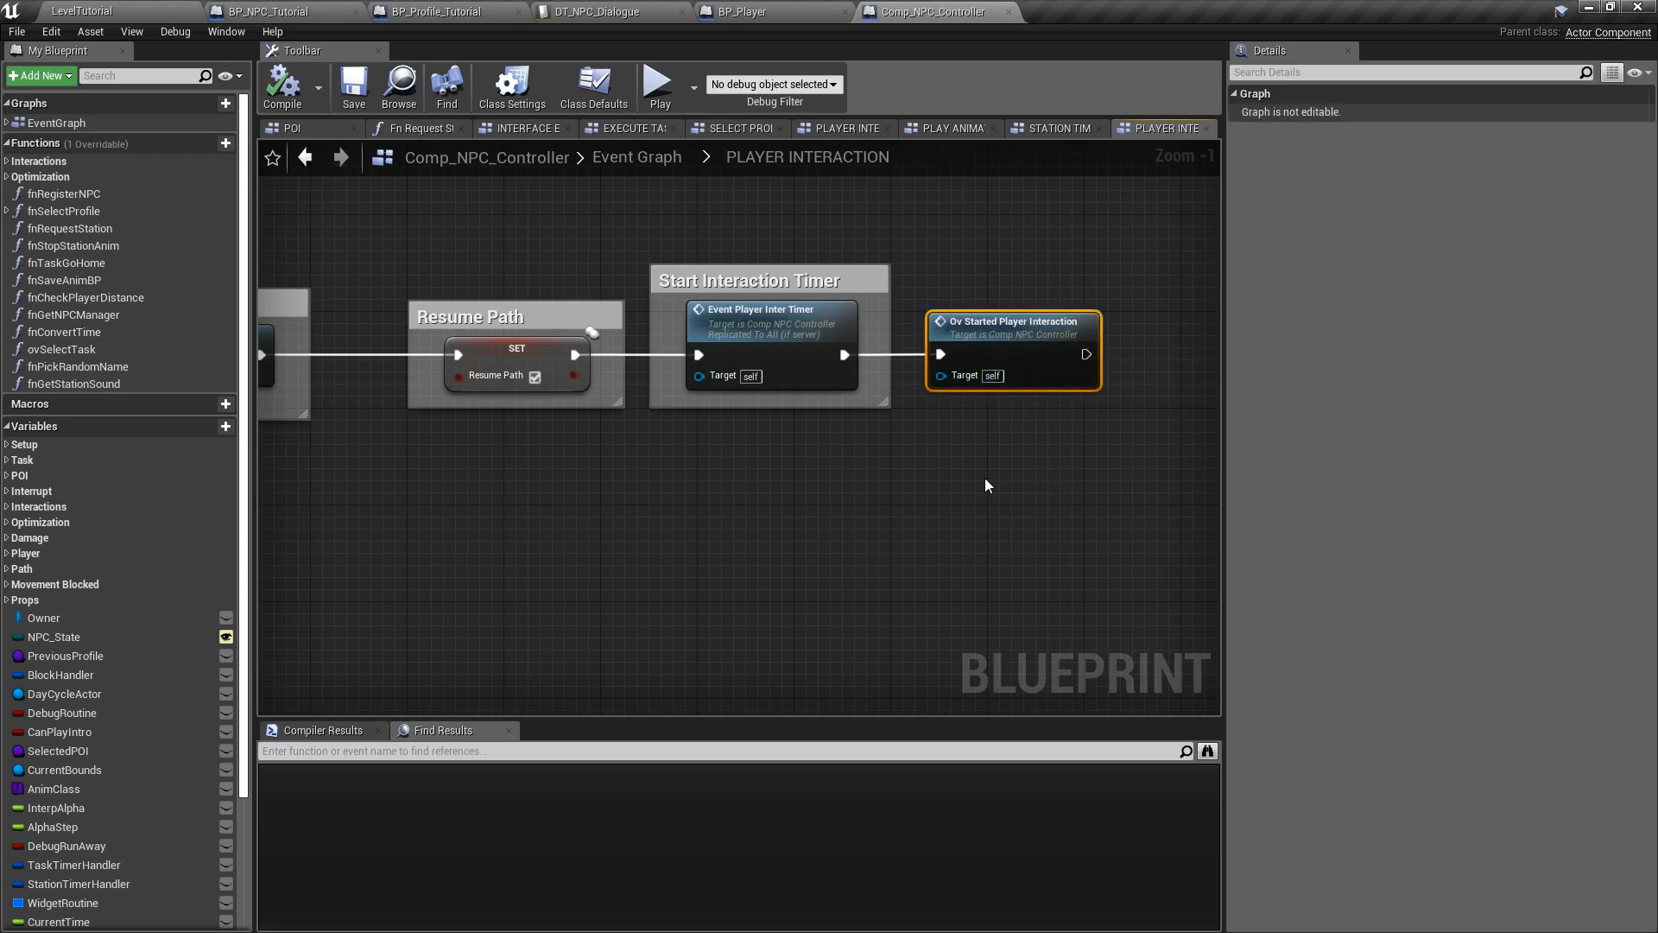
double_click(1008, 341)
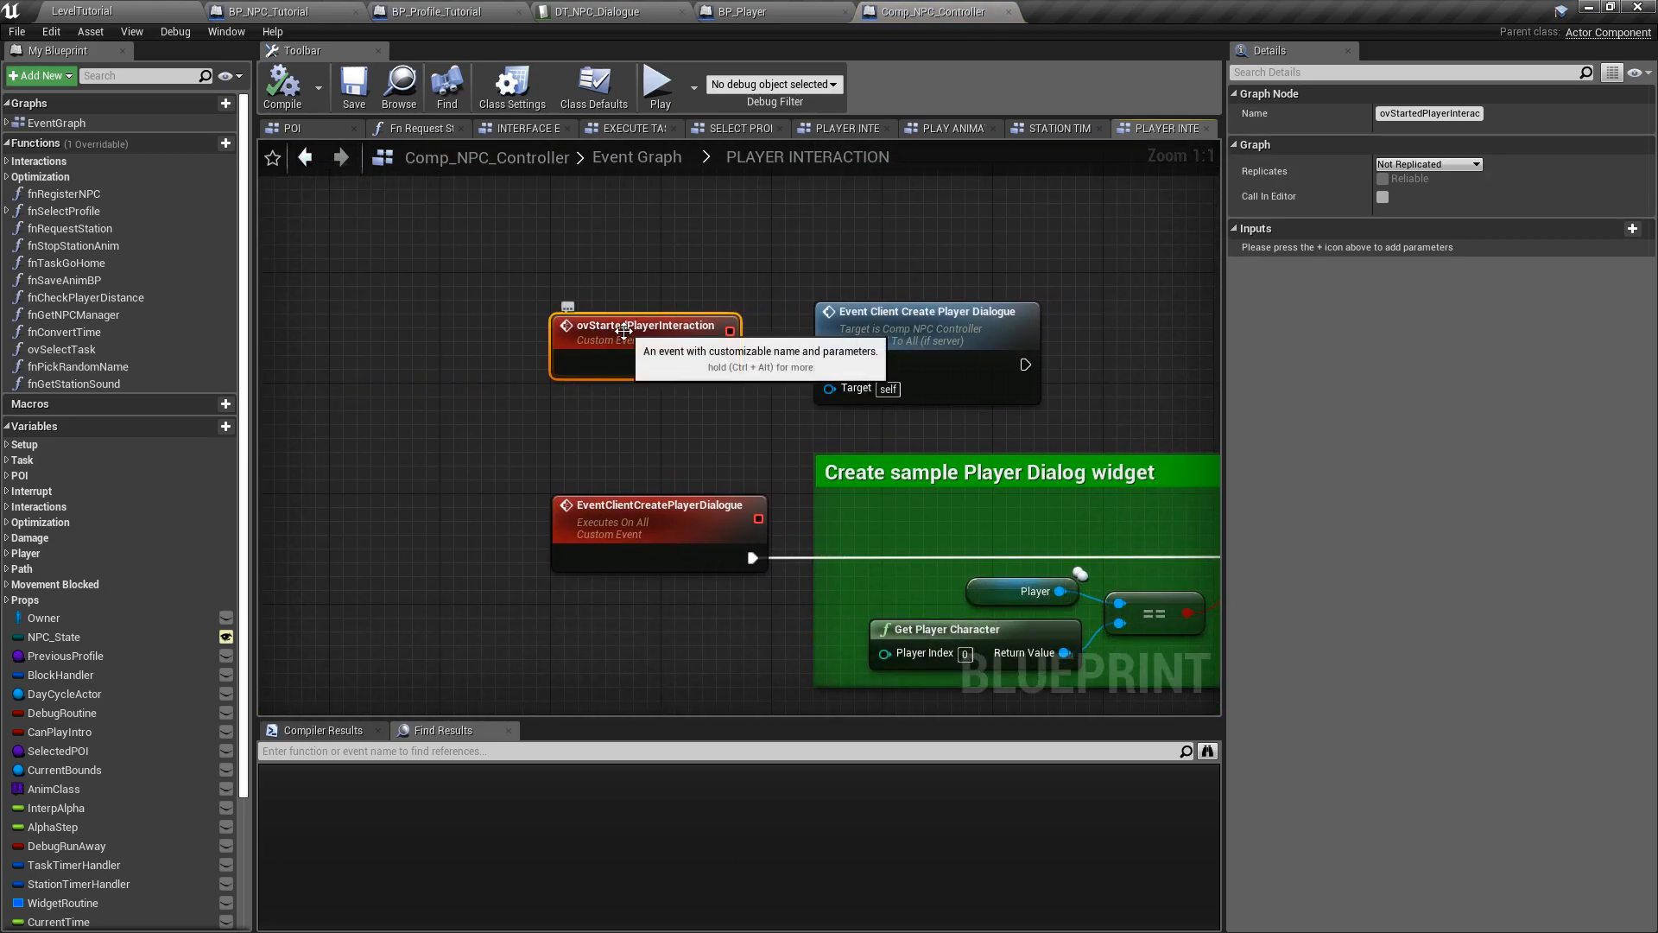
- Highlight the start, create-dialogue and end event groups, and inspect the ovStartedPlayerInteraction event
scroll(592, 470, "down", 7)
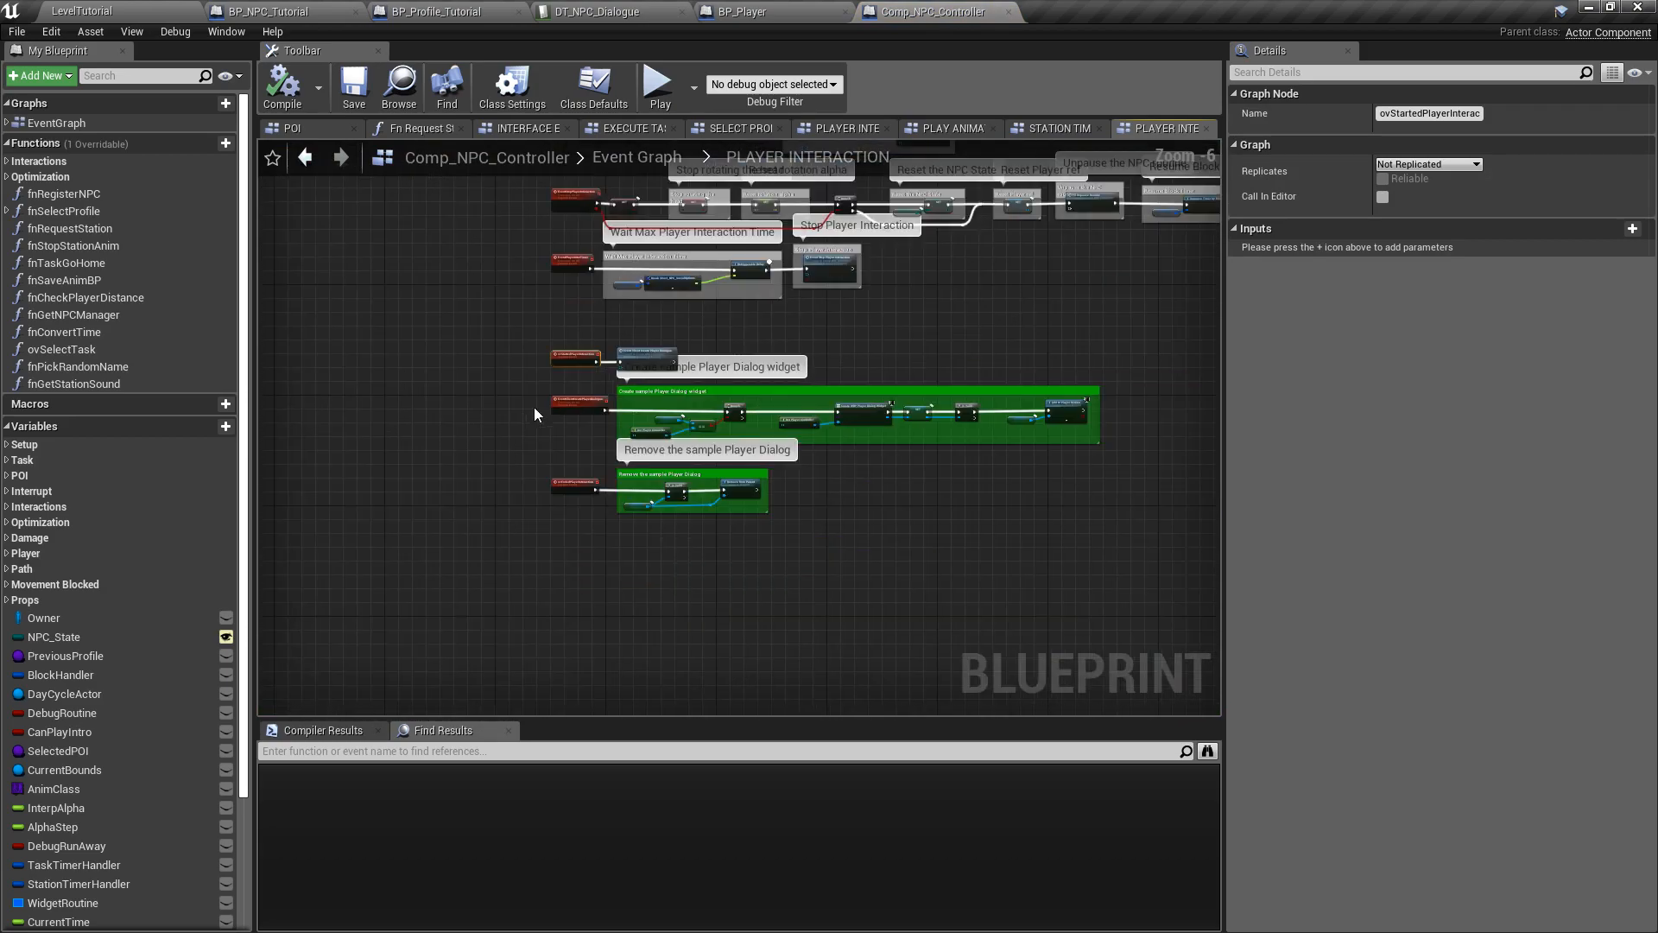
left_click_drag(490, 315, 1120, 568)
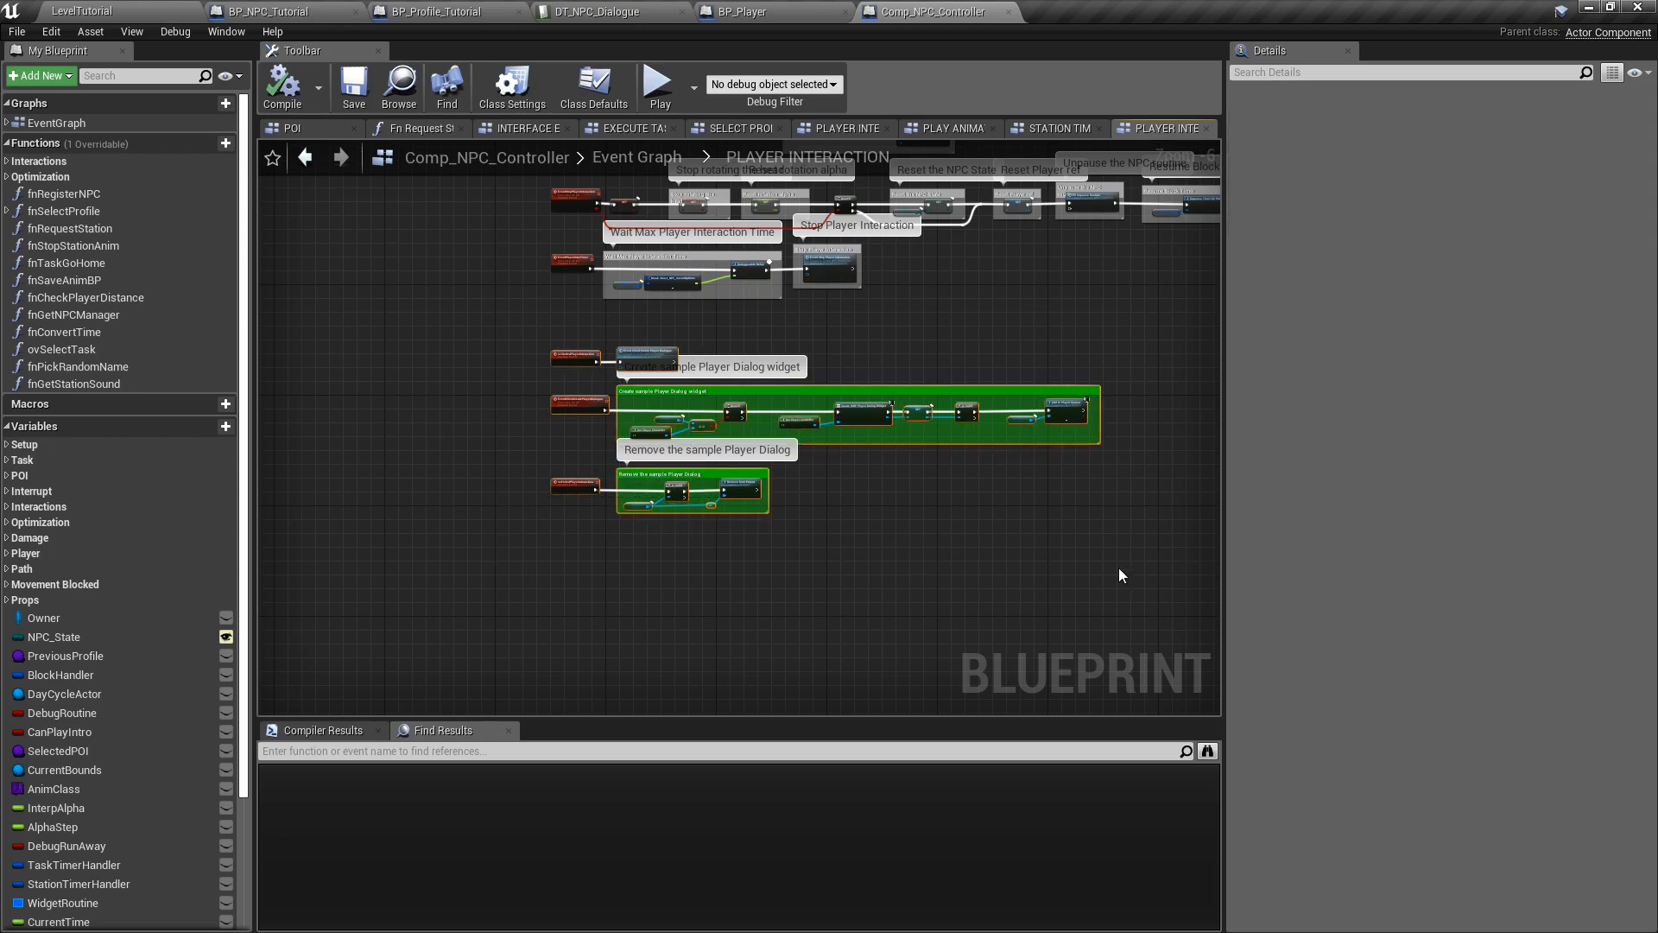
scroll(607, 378, "up", 2)
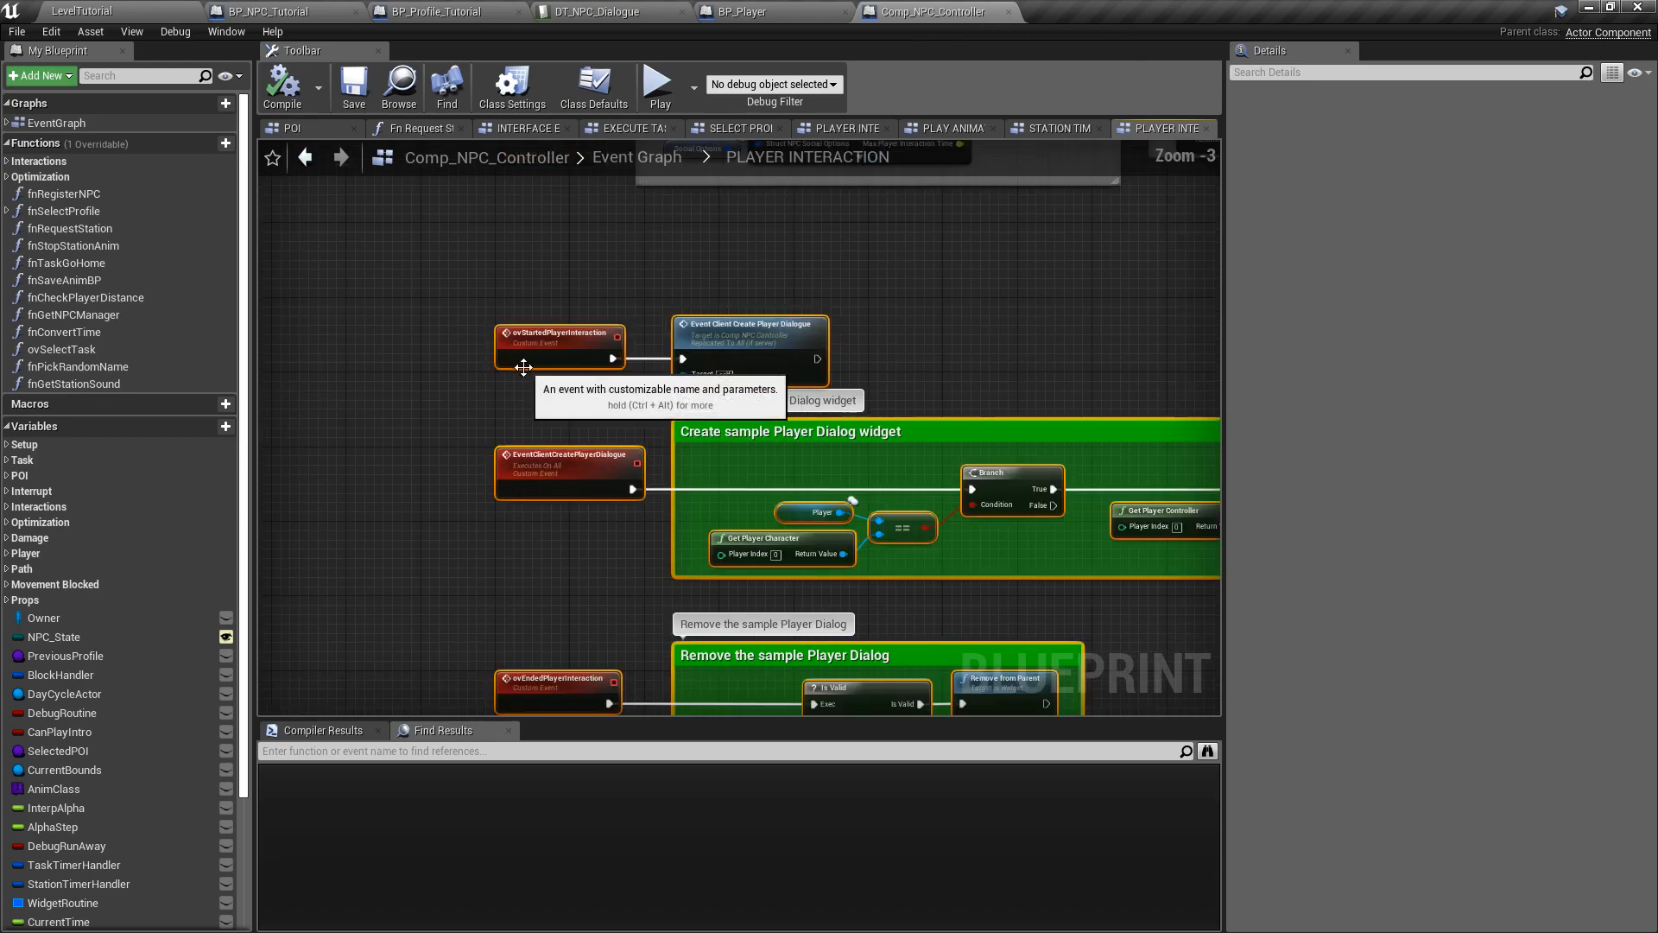
scroll(534, 354, "up", 1)
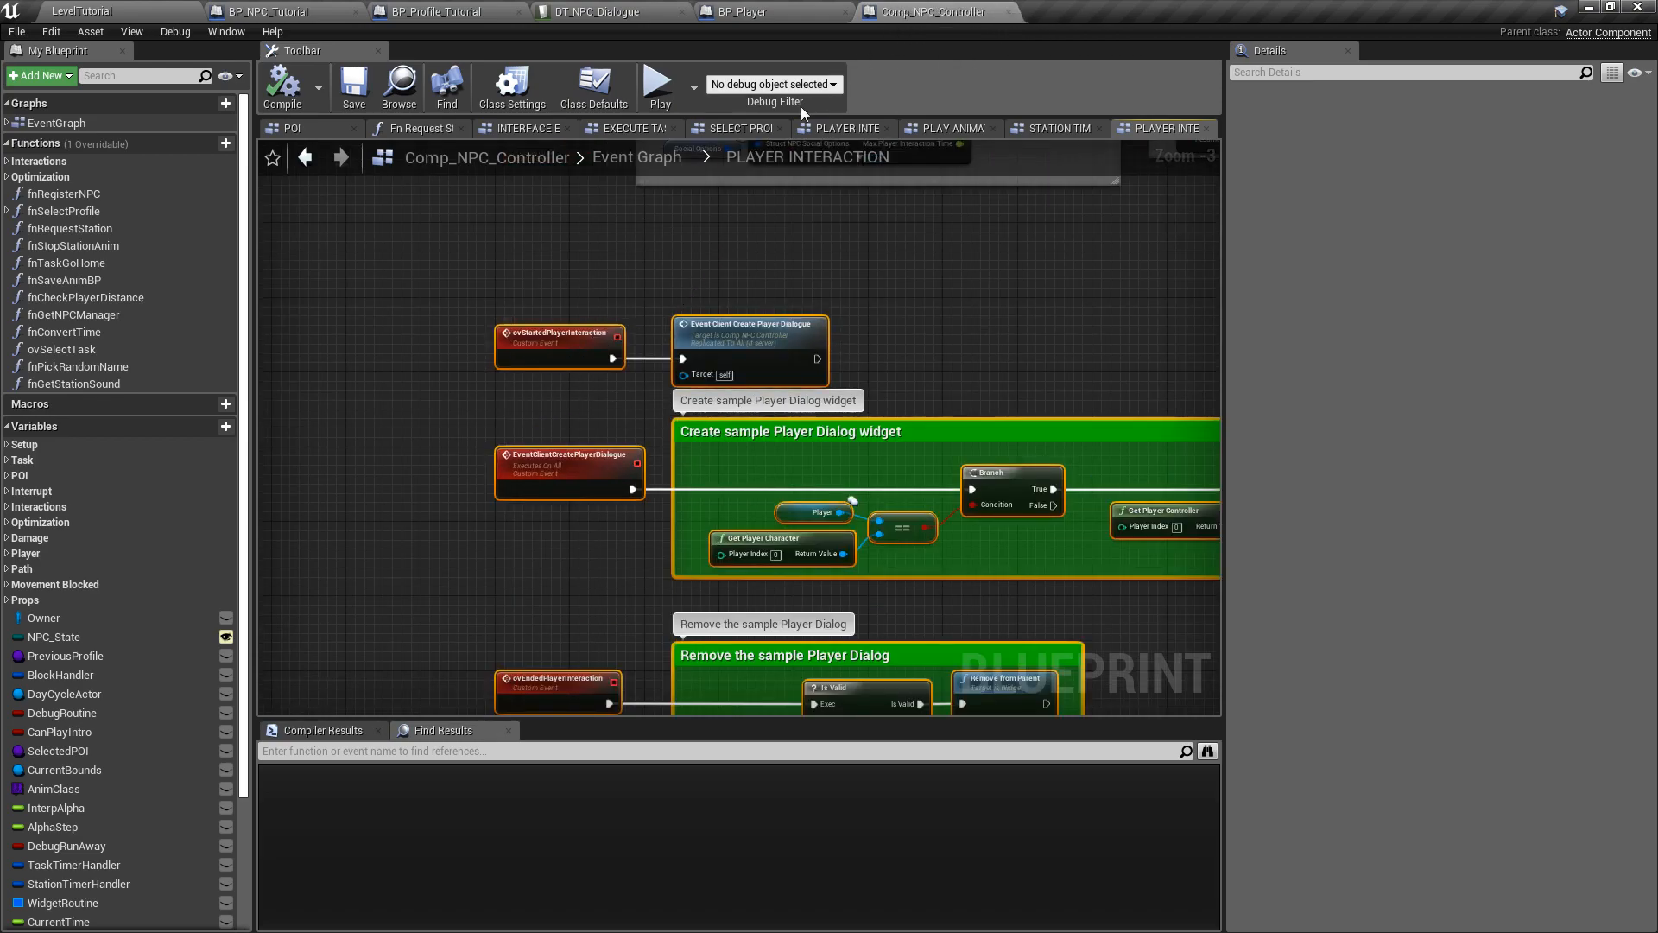
right_click_drag(534, 299, 566, 220)
scroll(574, 251, "up", 3)
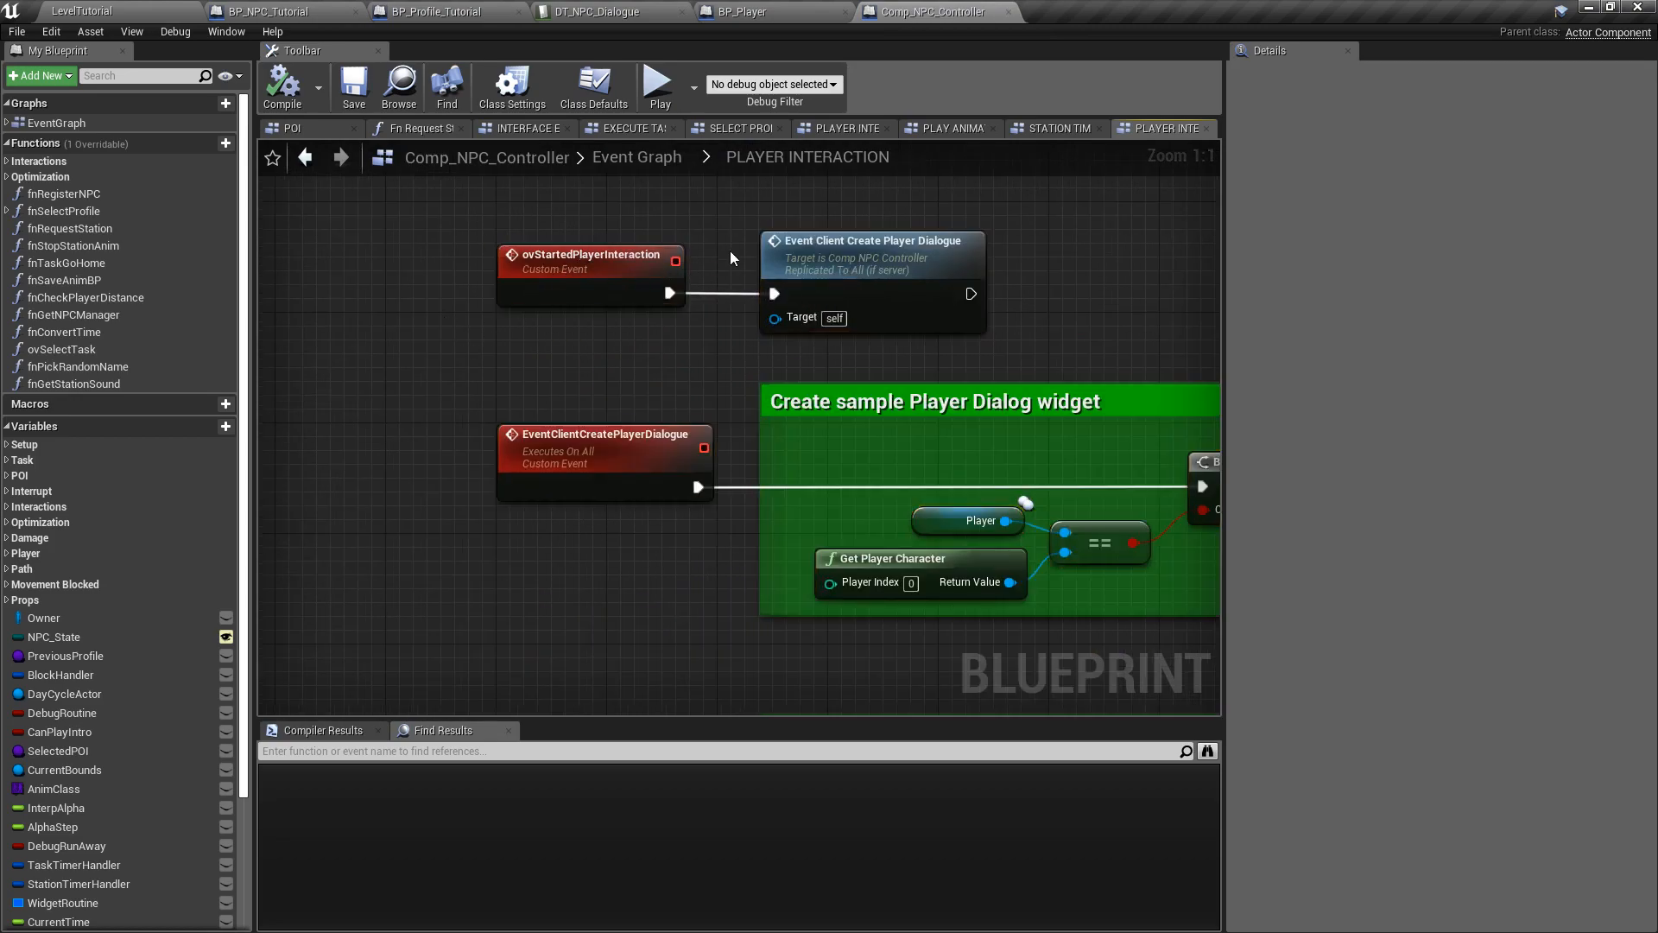
left_click(561, 277)
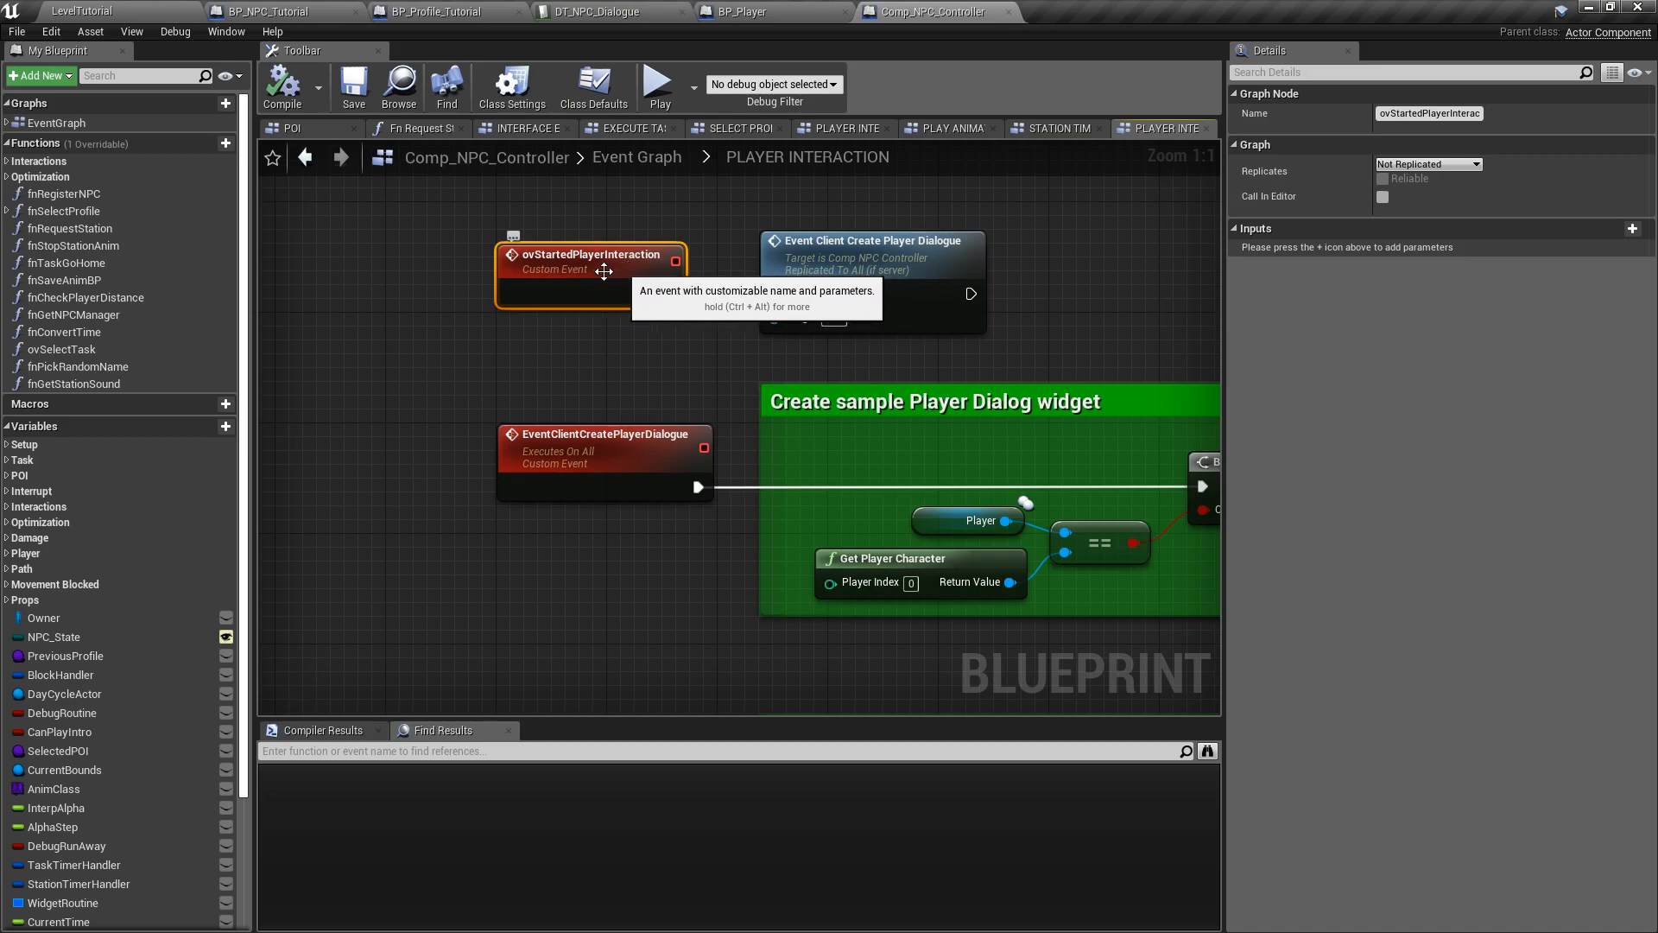
- Examine the Create sample Player Dialog widget section, including its player check and the Create WBP Player Dialog Widget node
right_click_drag(701, 414, 347, 304)
scroll(510, 298, "down", 2)
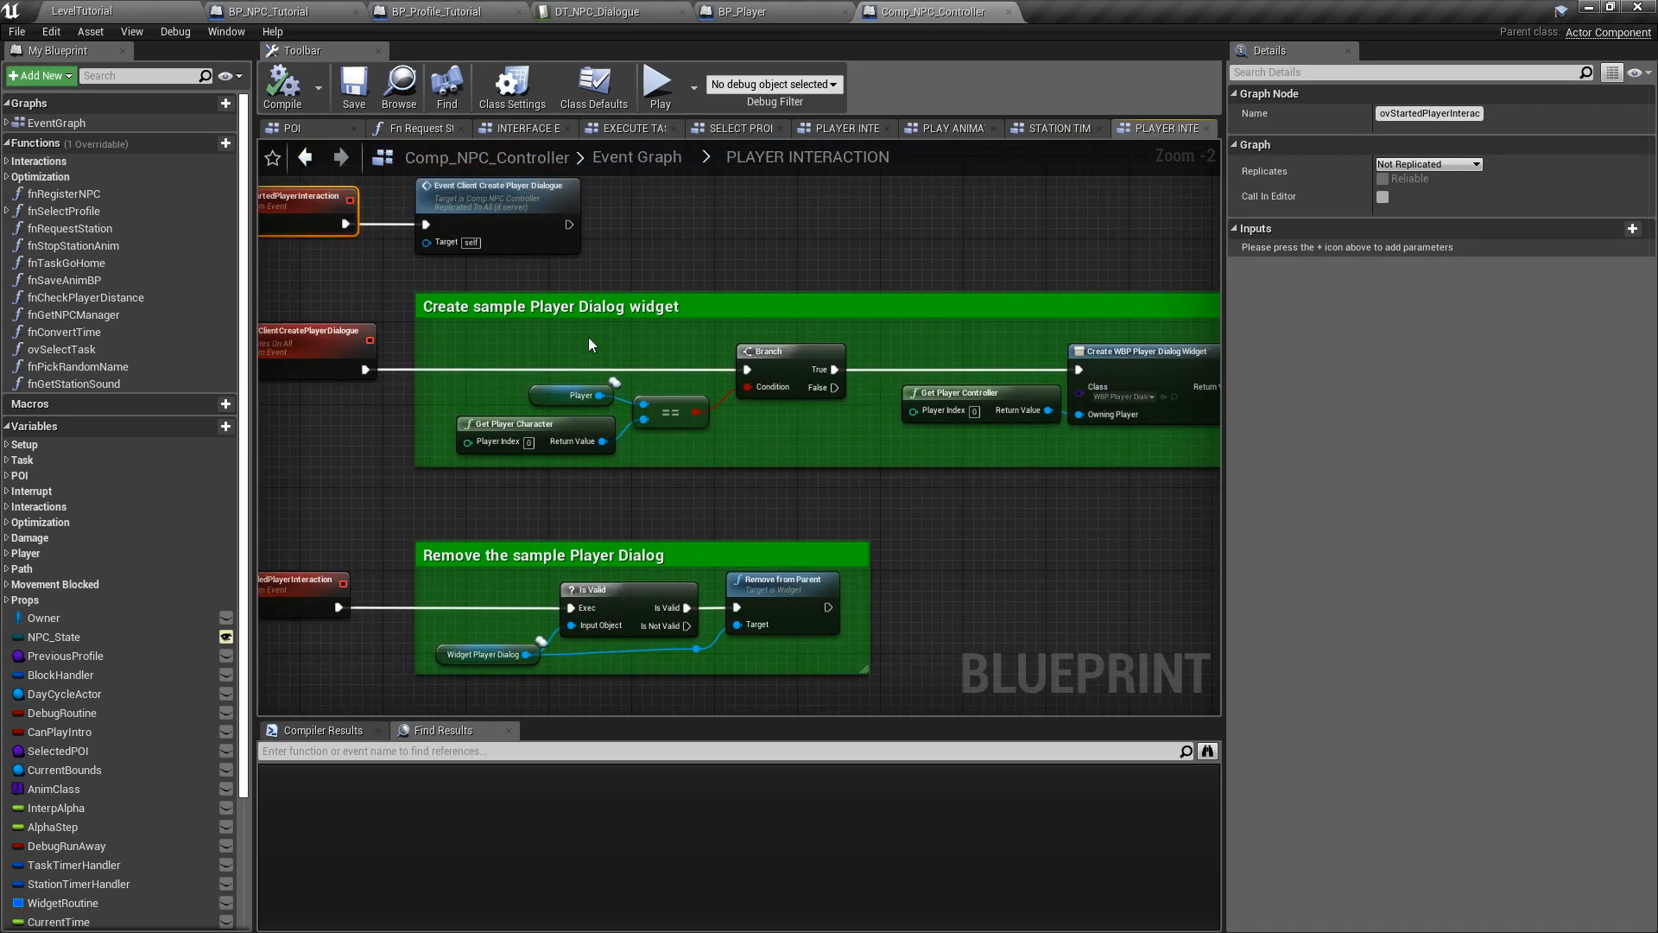
right_click_drag(819, 278, 693, 254)
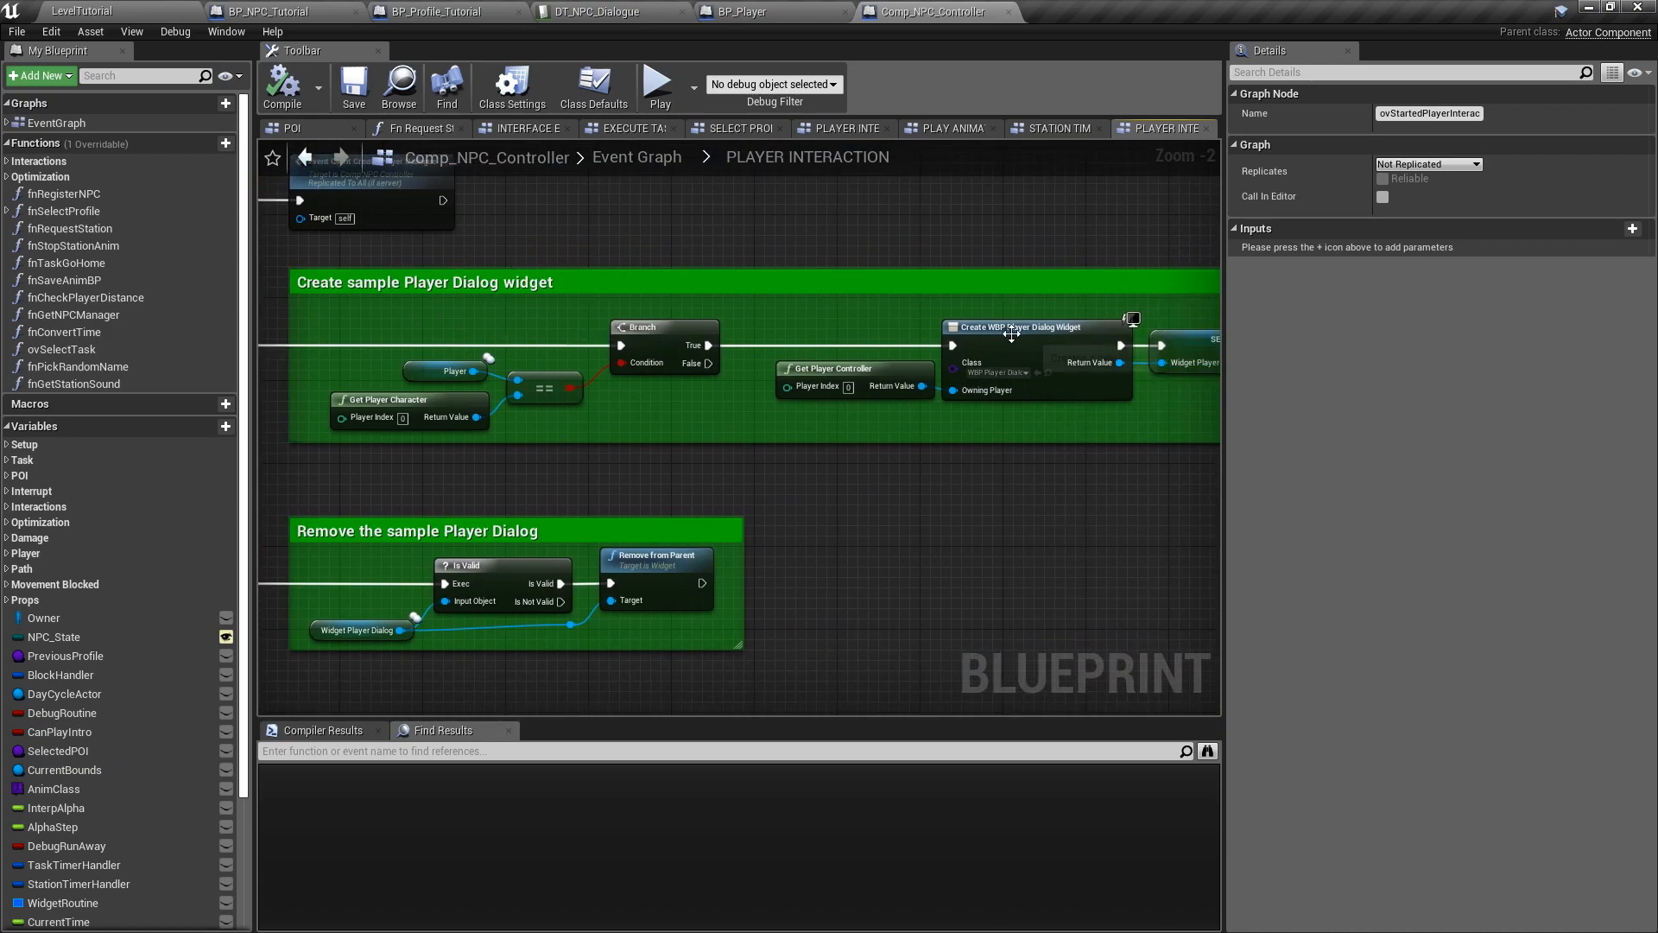
right_click_drag(425, 484, 922, 475)
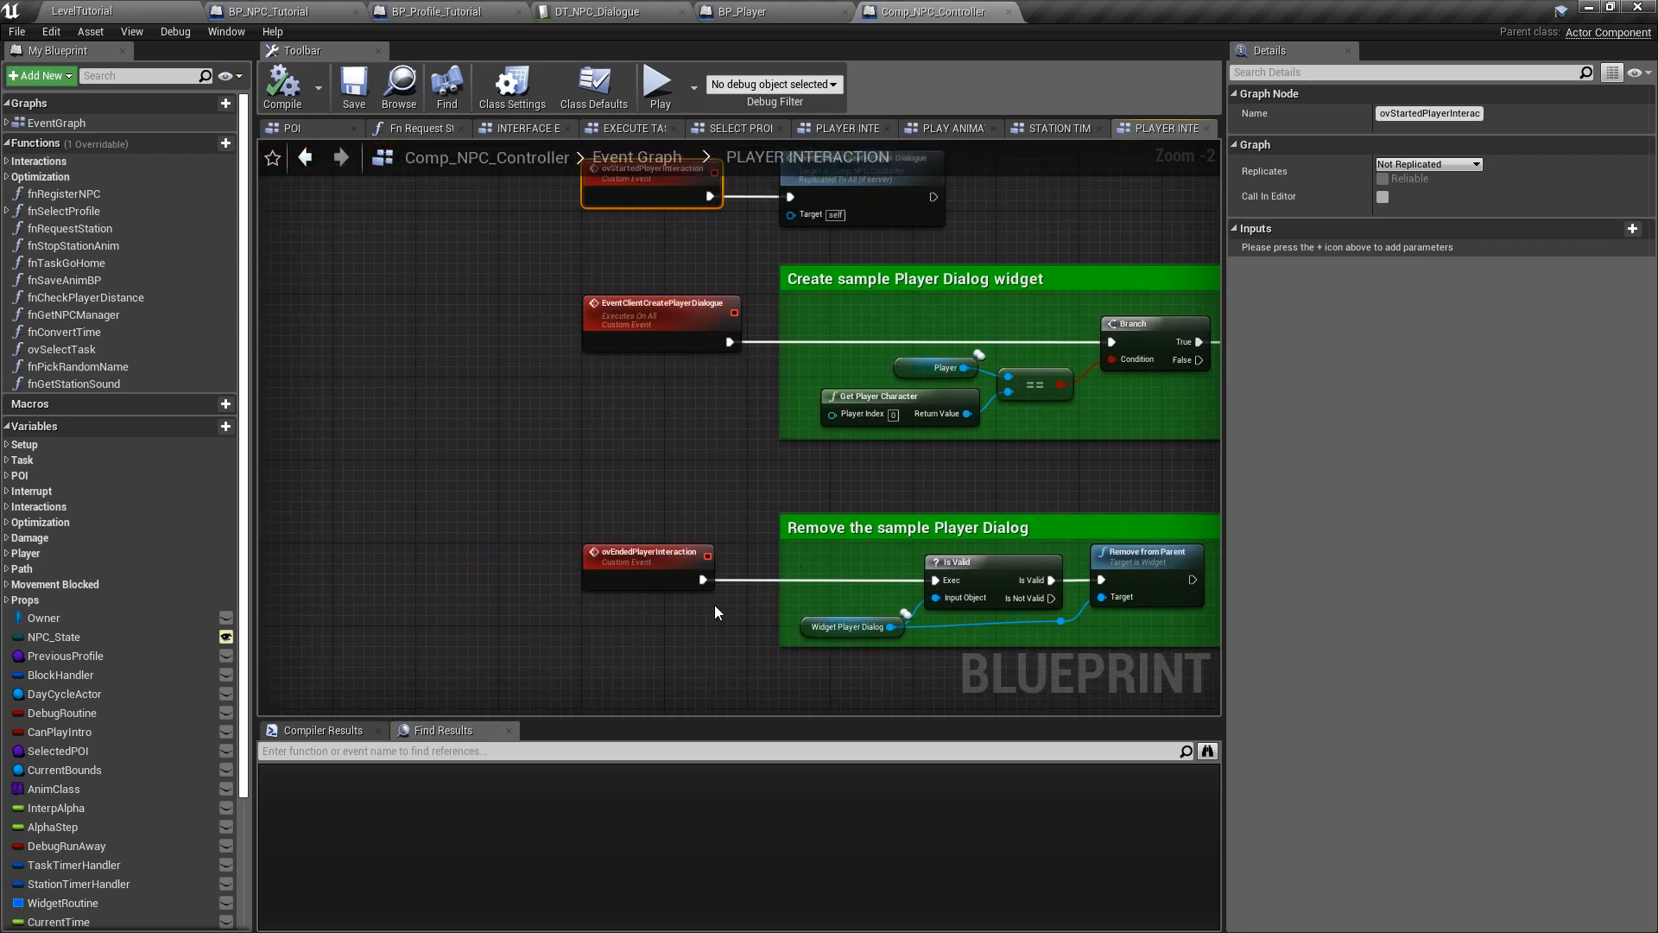
- Examine the ovEndedPlayerInteraction event and highlight the nodes that remove the sample Player Dialog
right_click_drag(704, 538, 344, 397)
scroll(660, 387, "up", 1)
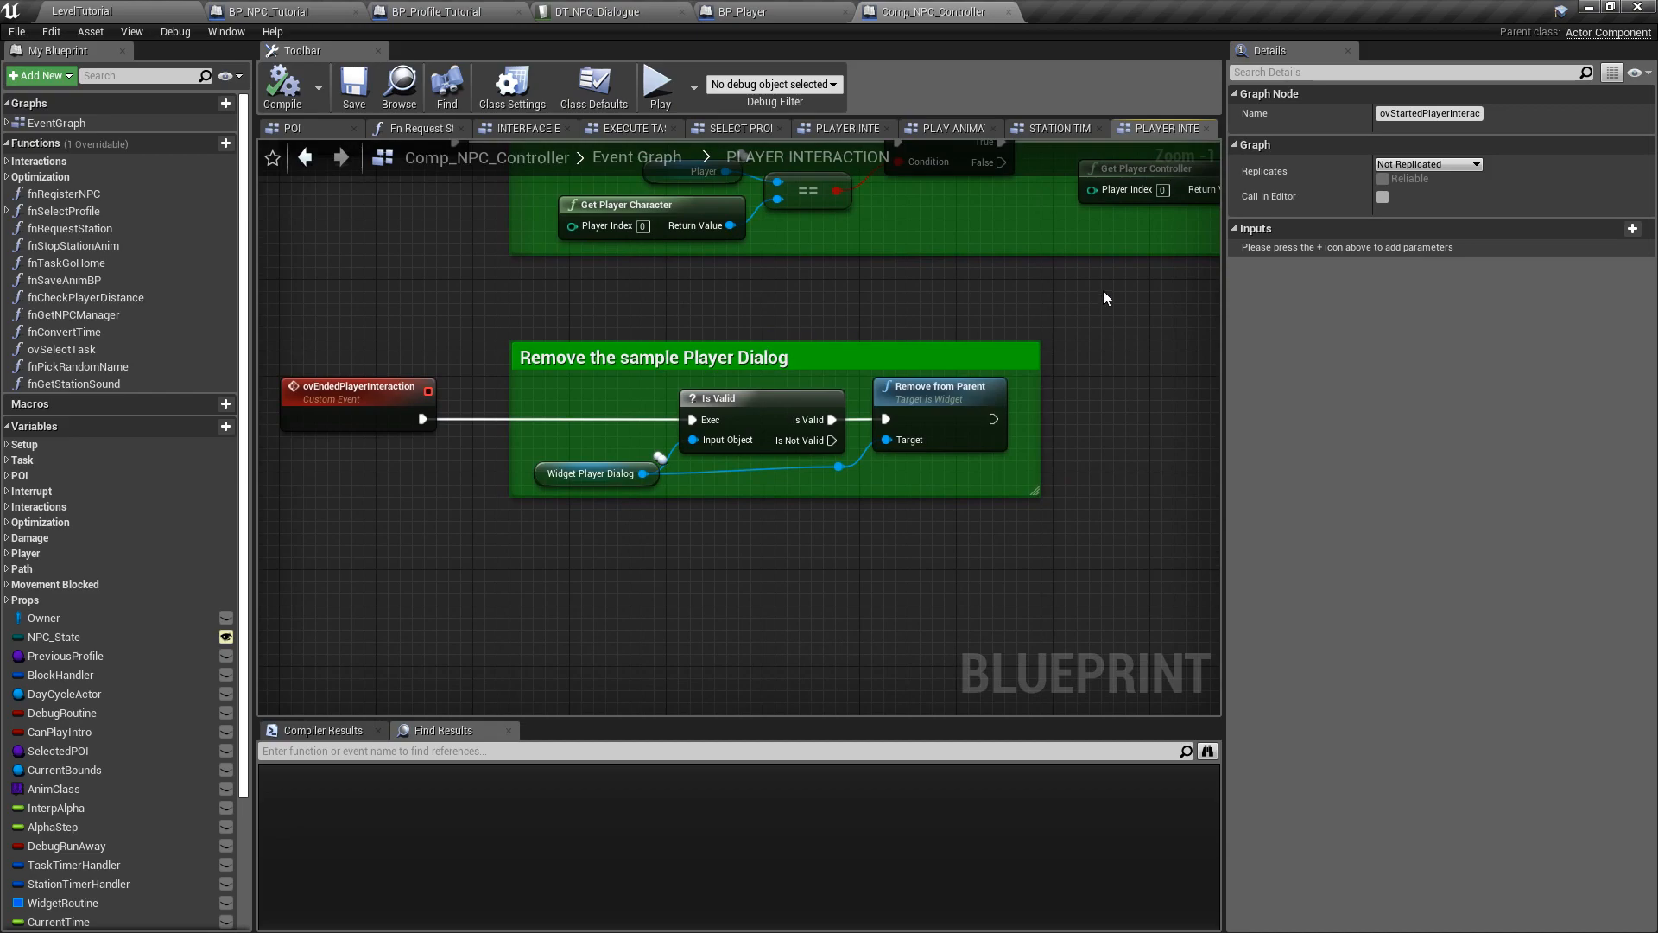
left_click_drag(1112, 288, 495, 581)
right_click_drag(521, 294, 525, 480)
scroll(521, 523, "down", 1)
right_click_drag(529, 375, 629, 464)
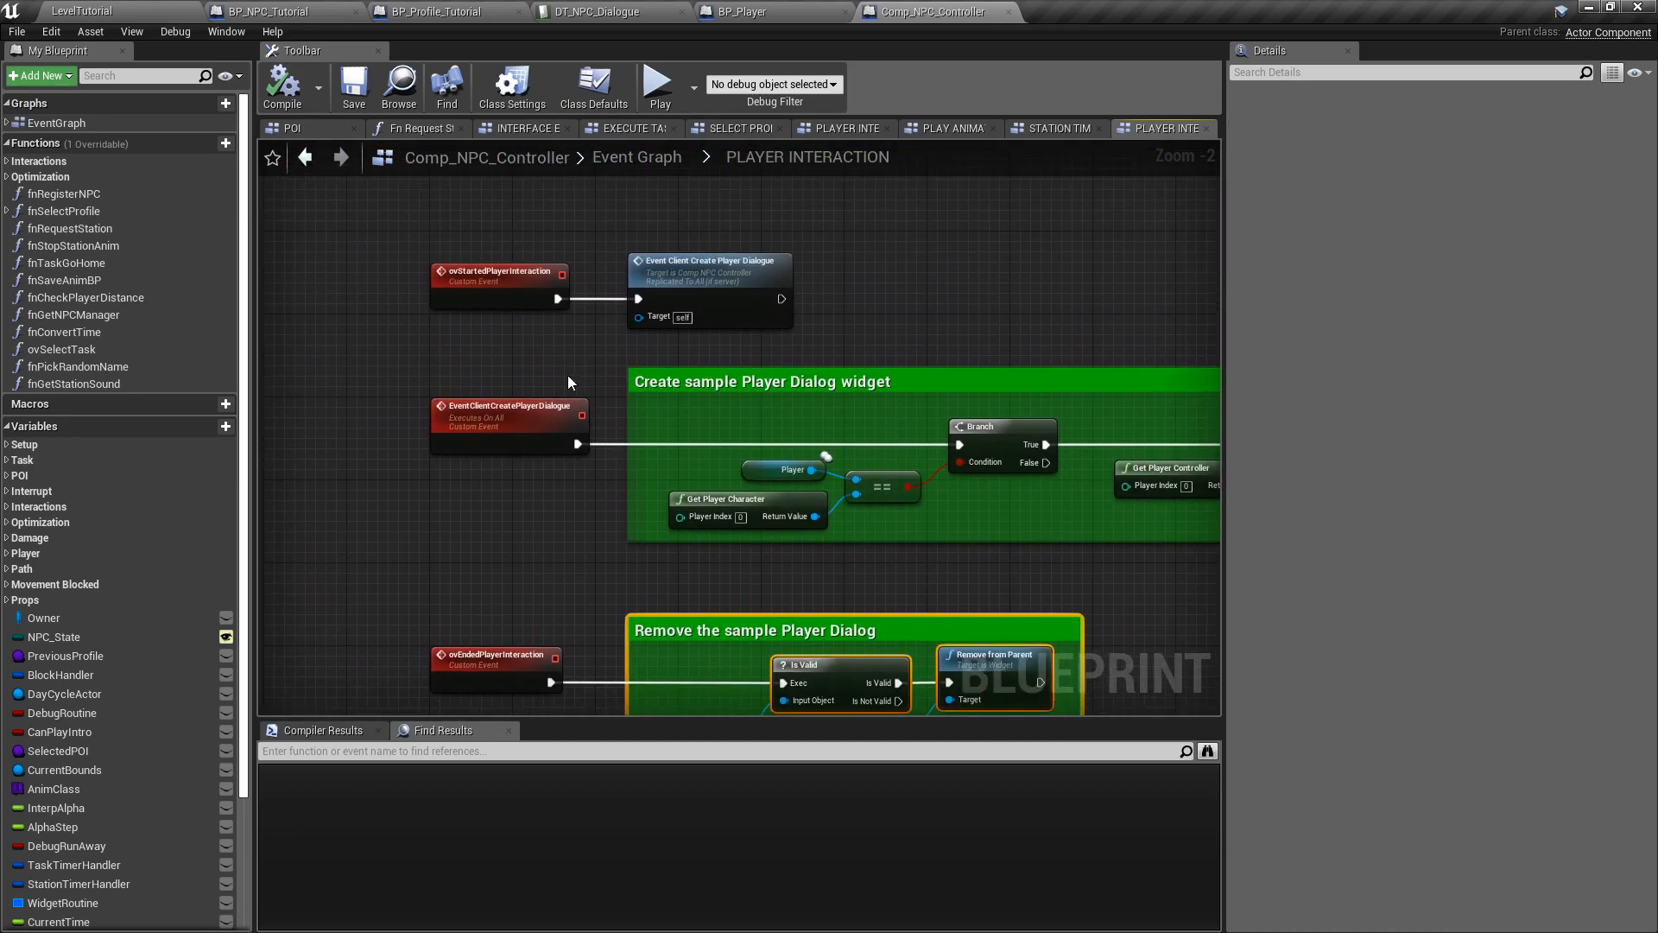
- Point out the ovStartedPlayerInteraction and ovEndedPlayerInteraction events by selecting them in turn, and return to the LevelTutorial level
left_click(510, 283)
right_click_drag(483, 605, 541, 545)
left_click(544, 505)
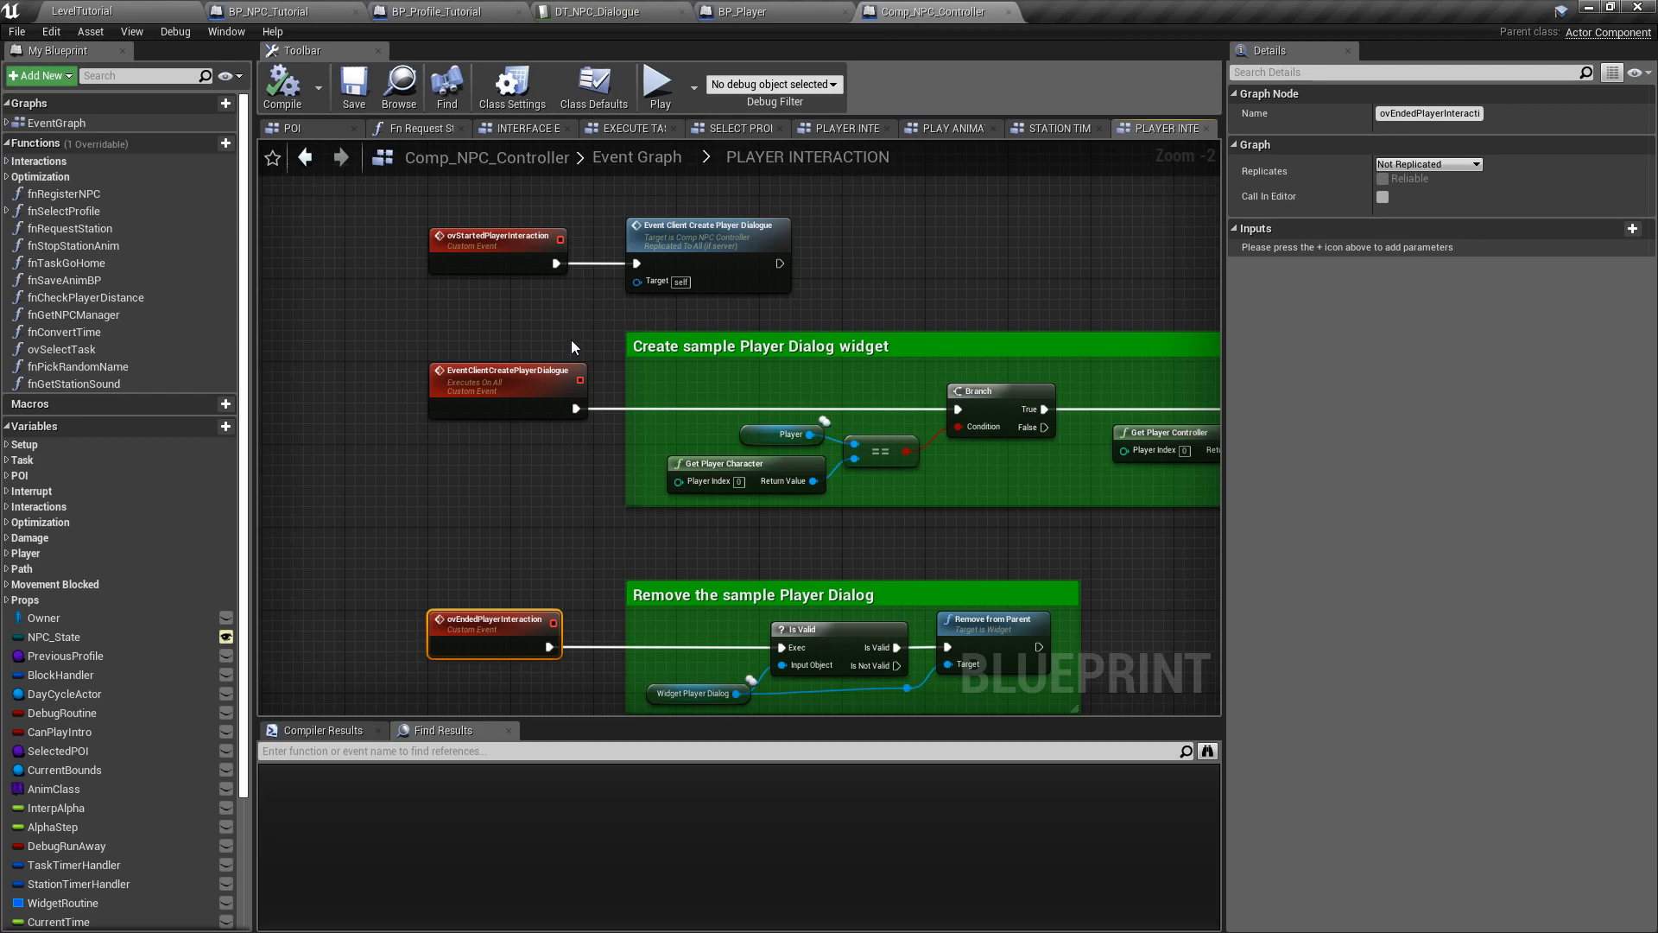
left_click(145, 12)
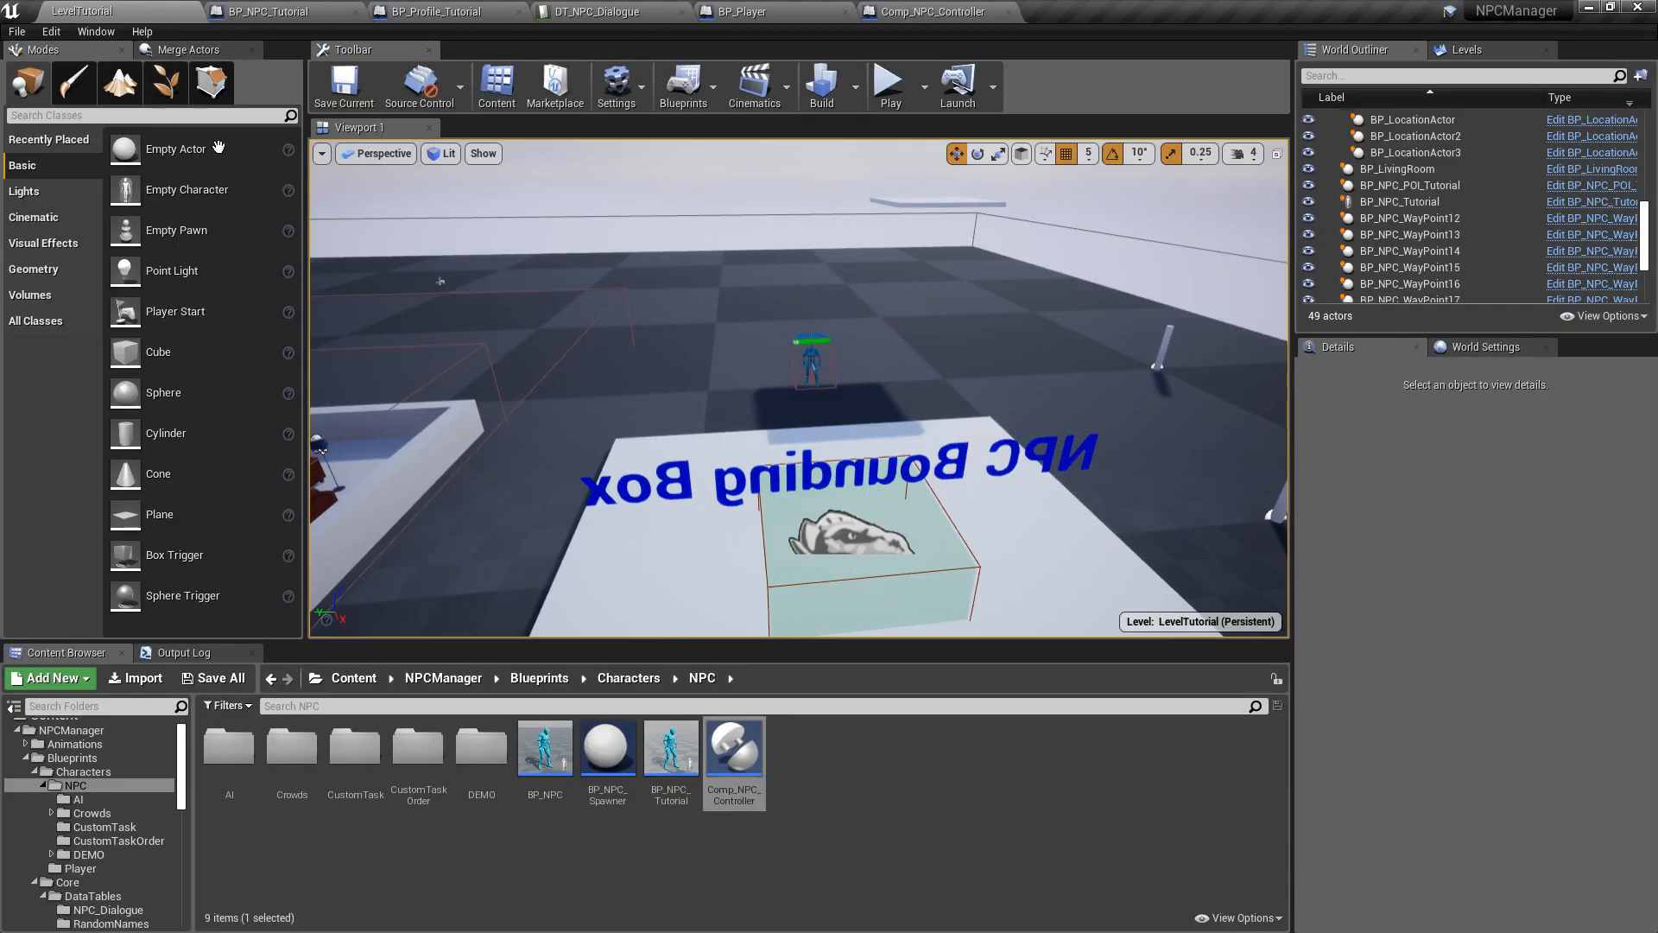